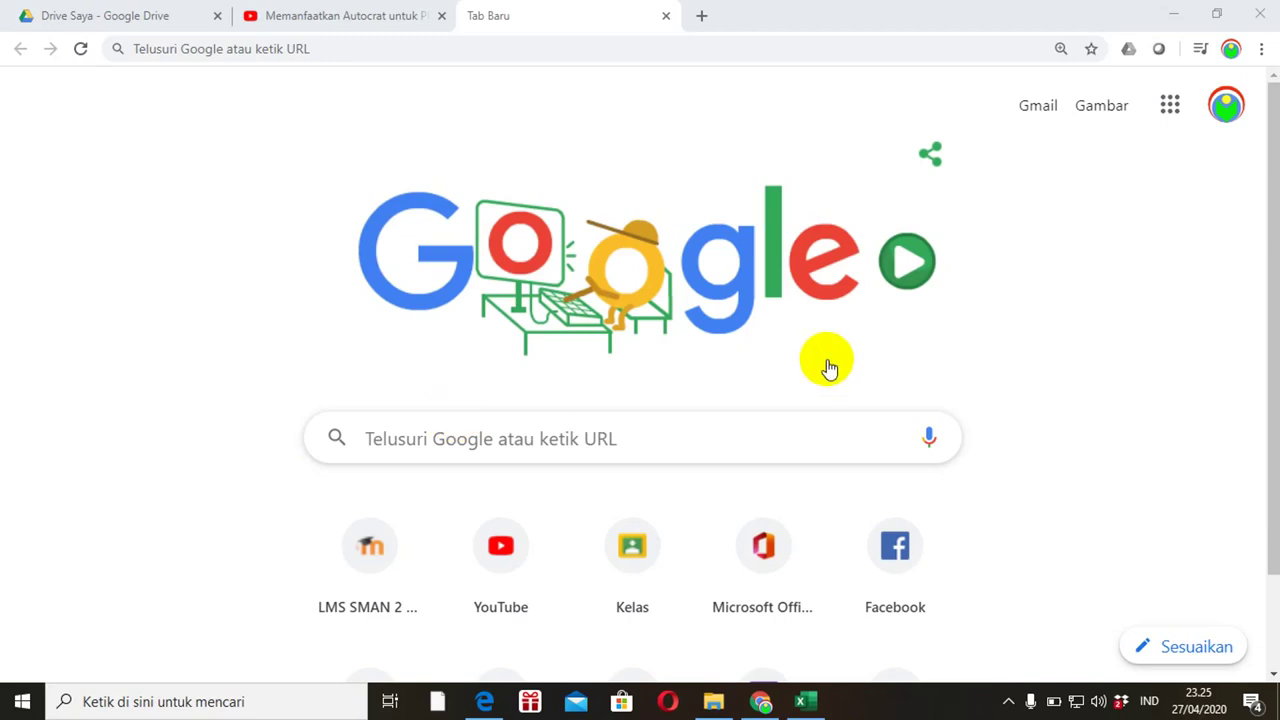
Open Google Drive from the apps grid, zoom it to 125%, and start a new folder.
{"action": "left_click", "coordinate": [1170, 110]}
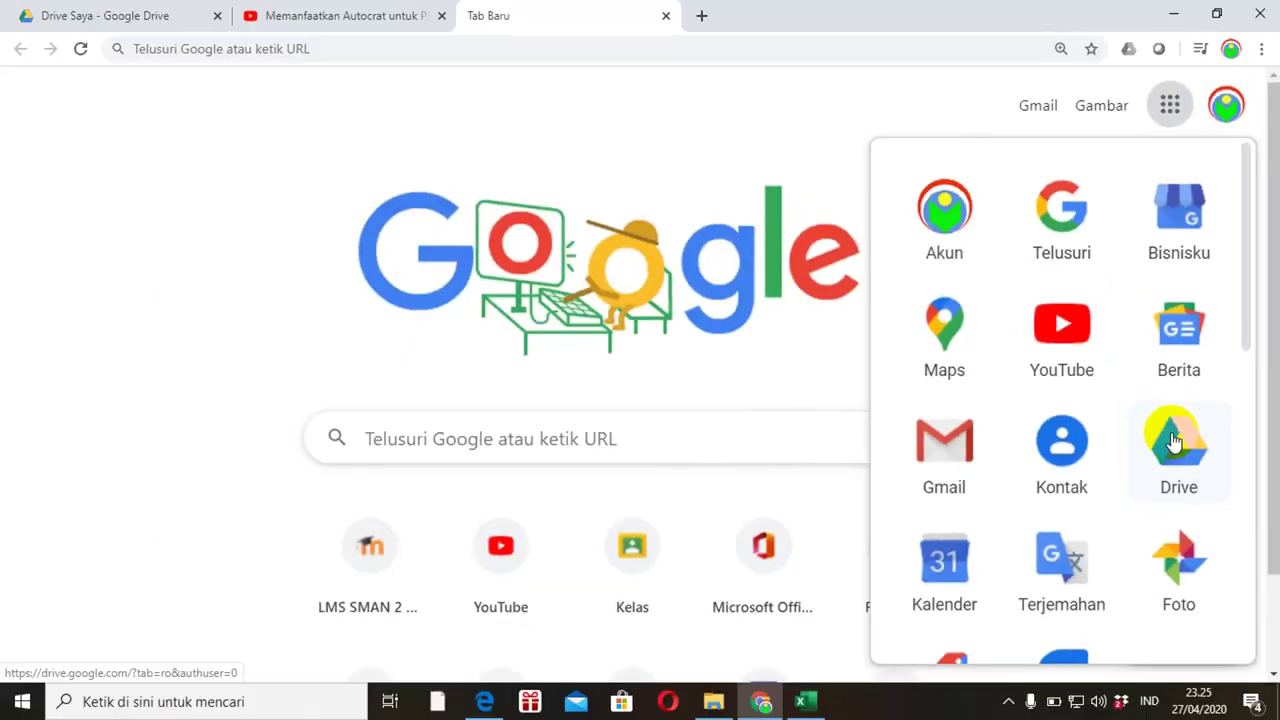
{"action": "left_click", "coordinate": [1174, 442]}
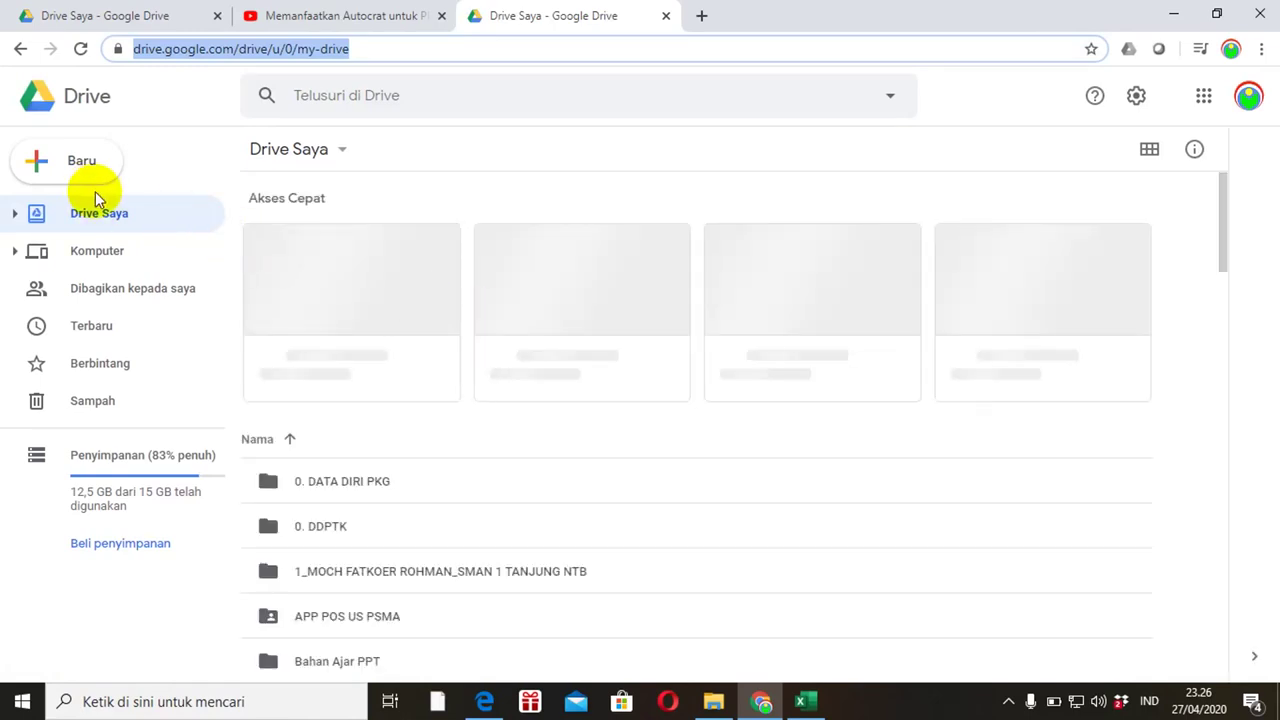
{"action": "key", "text": "ctrl+plus"}
{"action": "key", "text": "ctrl+plus"}
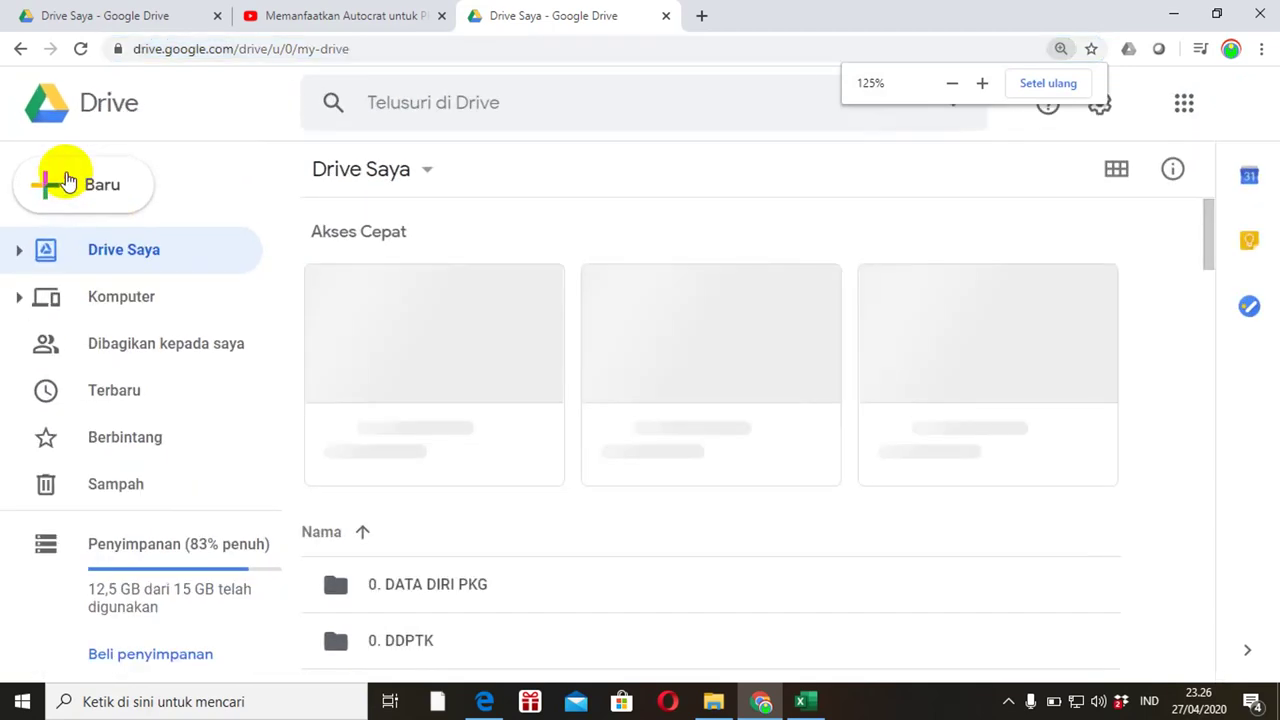
{"action": "left_click", "coordinate": [66, 180]}
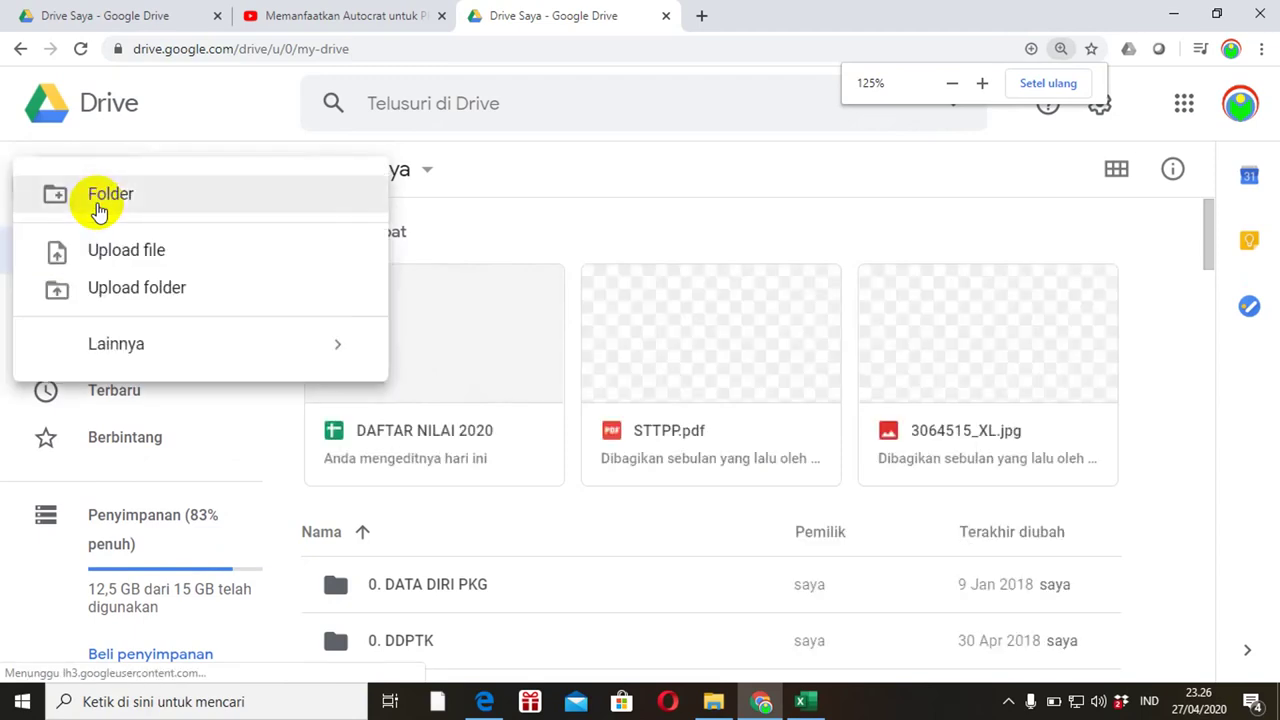
{"action": "left_click", "coordinate": [98, 210]}
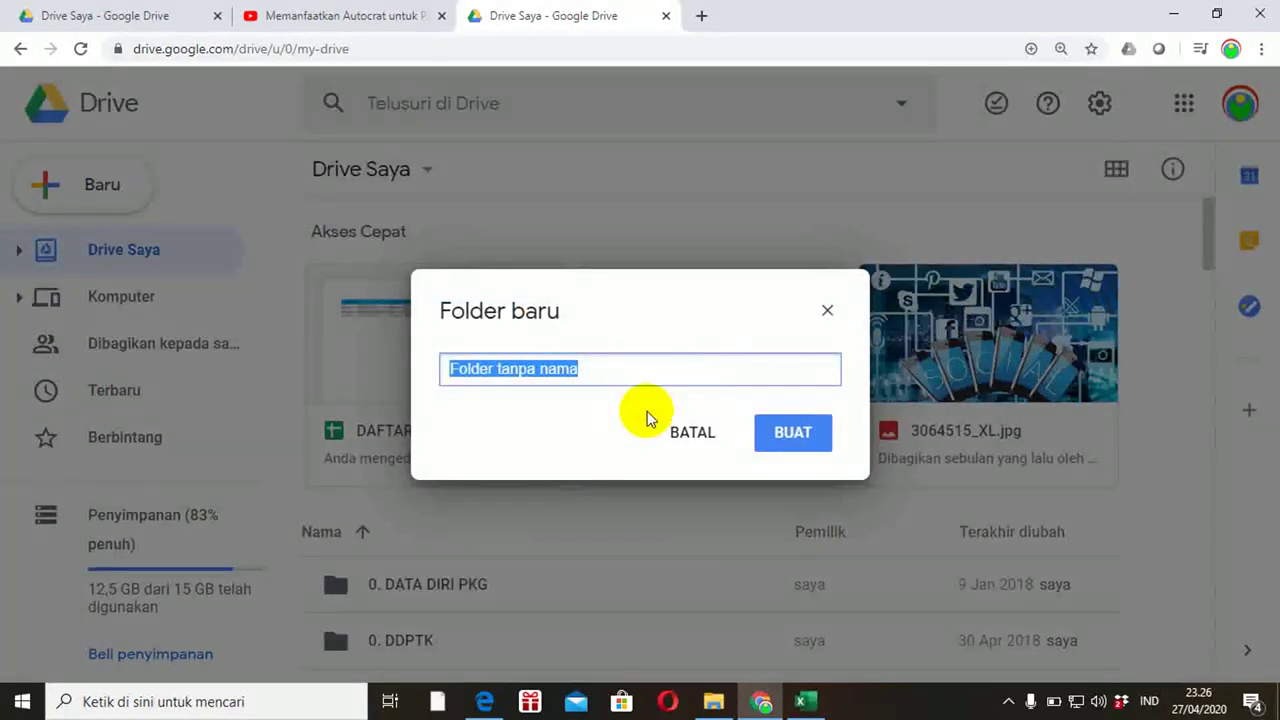
Create and open a My Drive folder named 'SKL SMAN 2 BAYAN 2020'.
{"action": "type", "text": "SKL"}
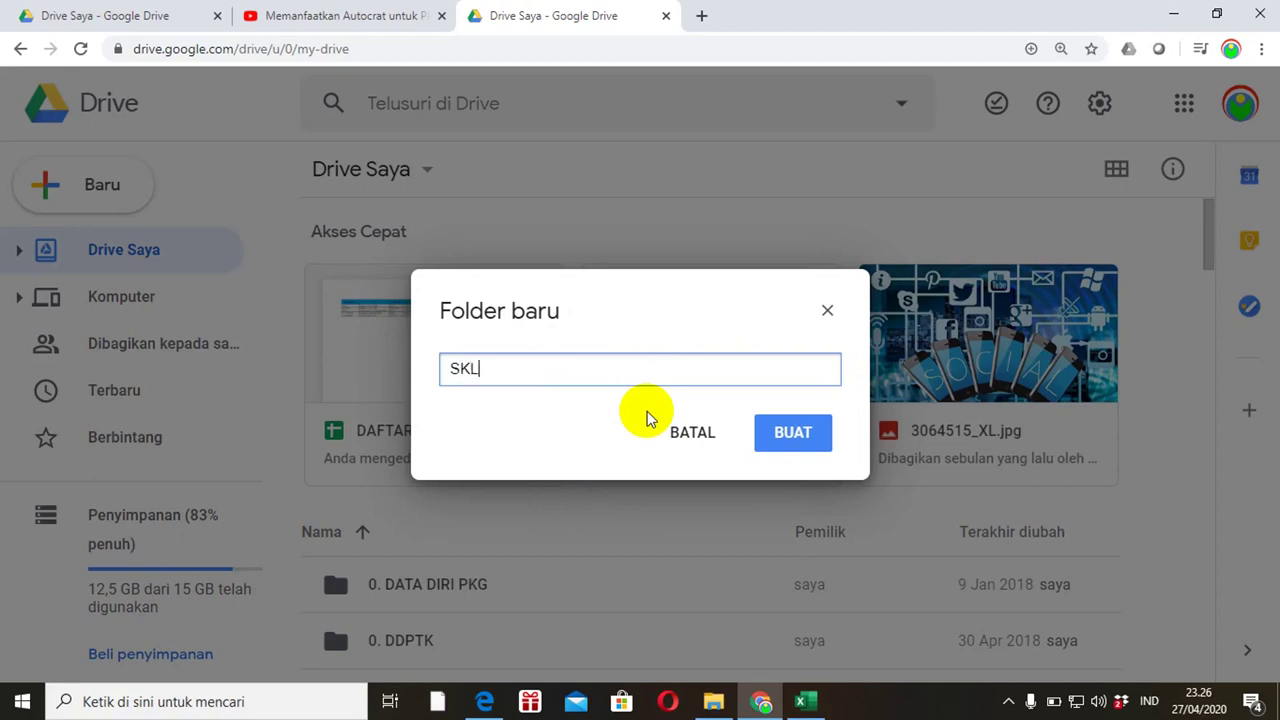
{"action": "type", "text": " SMAN 2 BAY"}
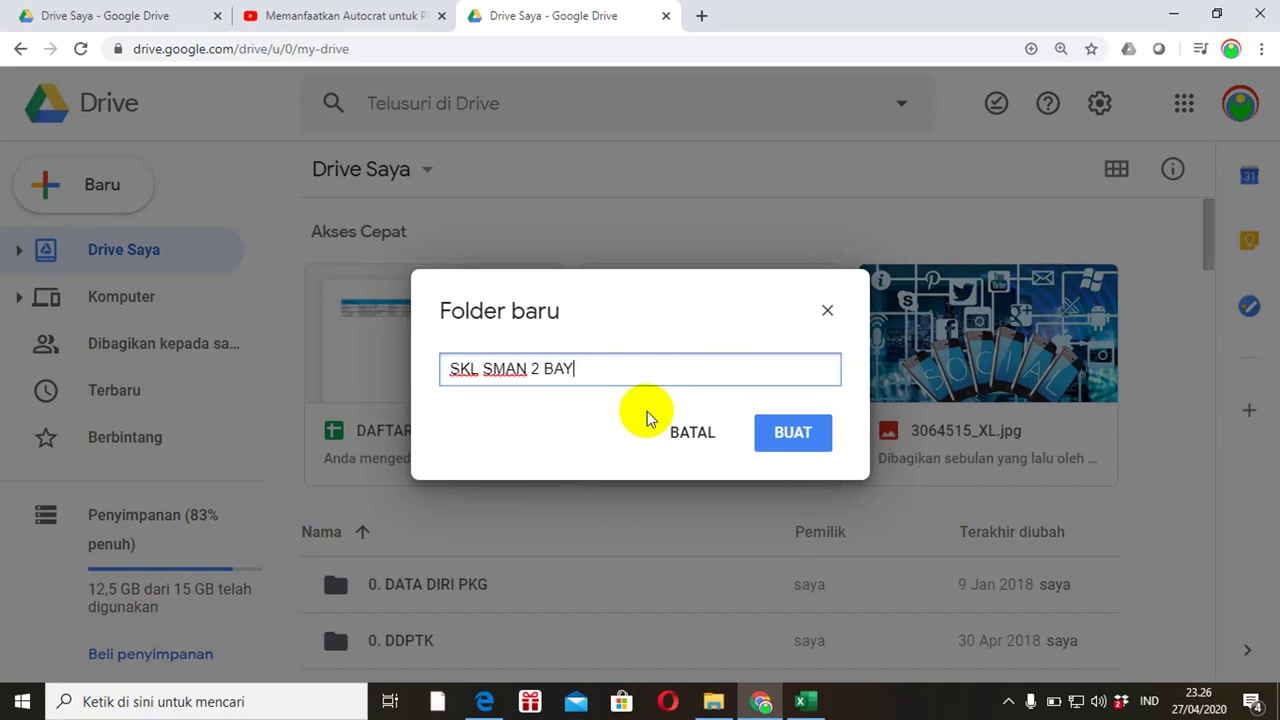
{"action": "type", "text": "AN 2020"}
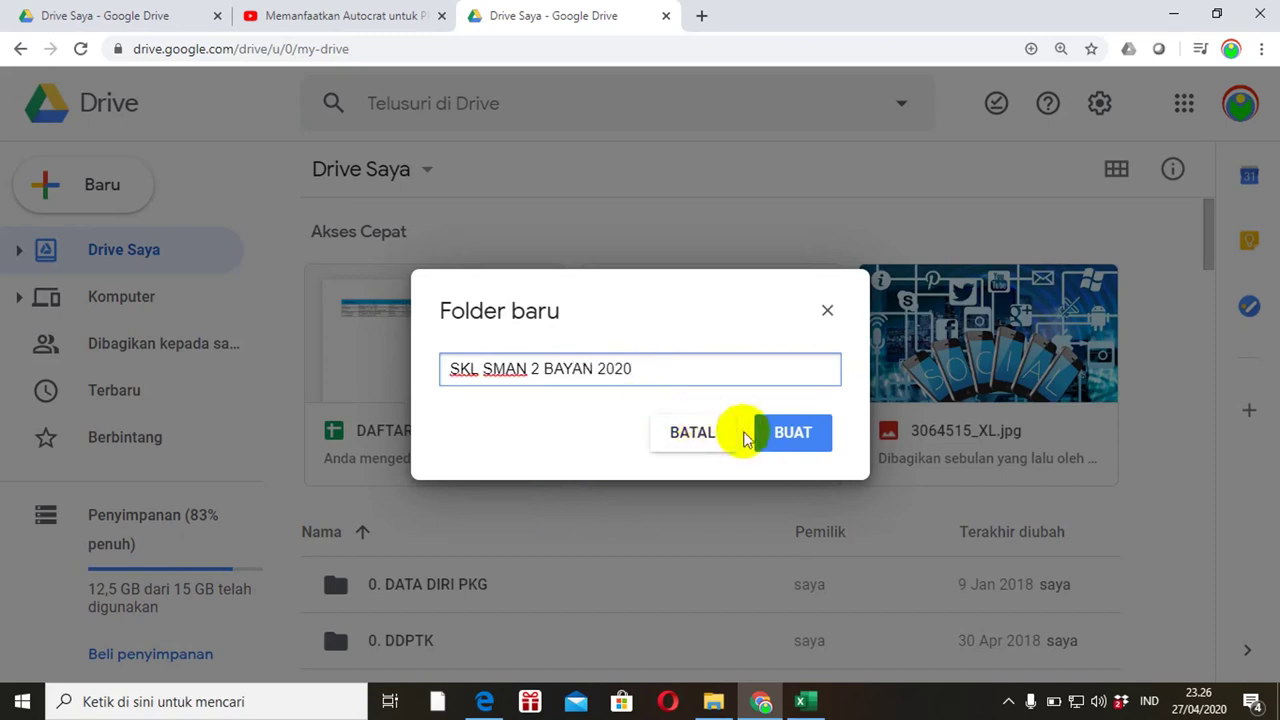
{"action": "left_click", "coordinate": [779, 438]}
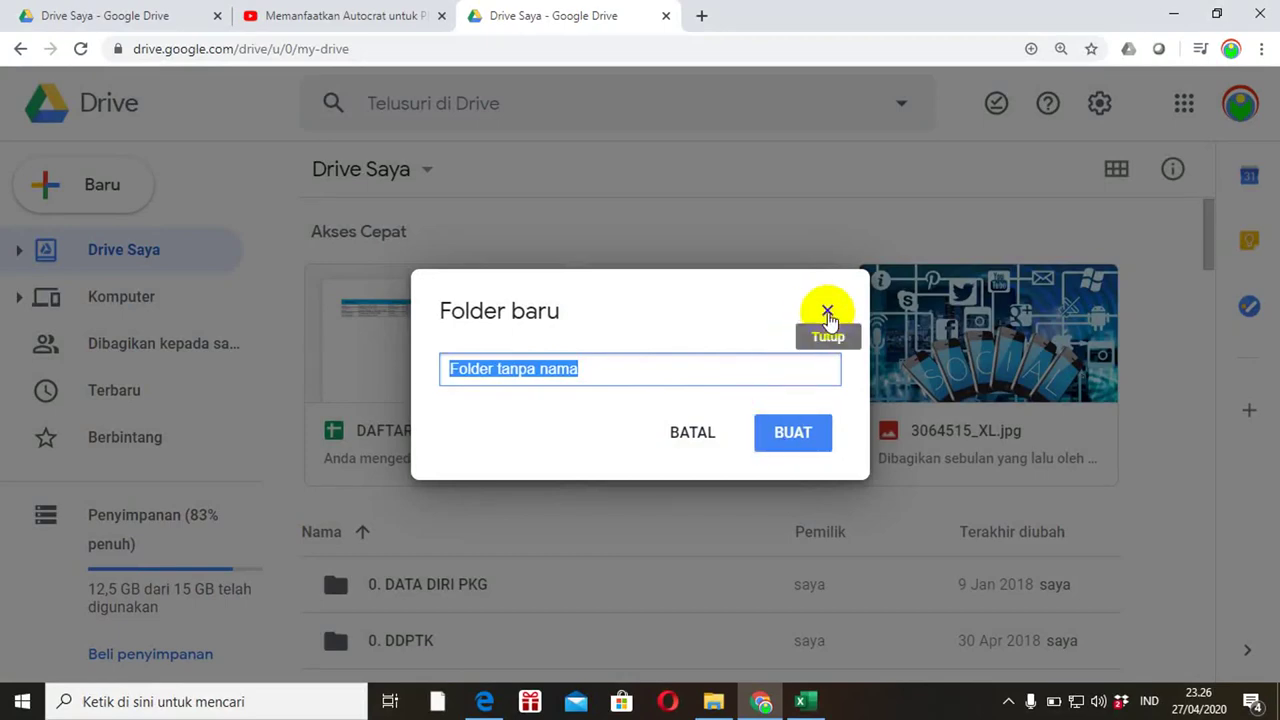
{"action": "left_click", "coordinate": [828, 316]}
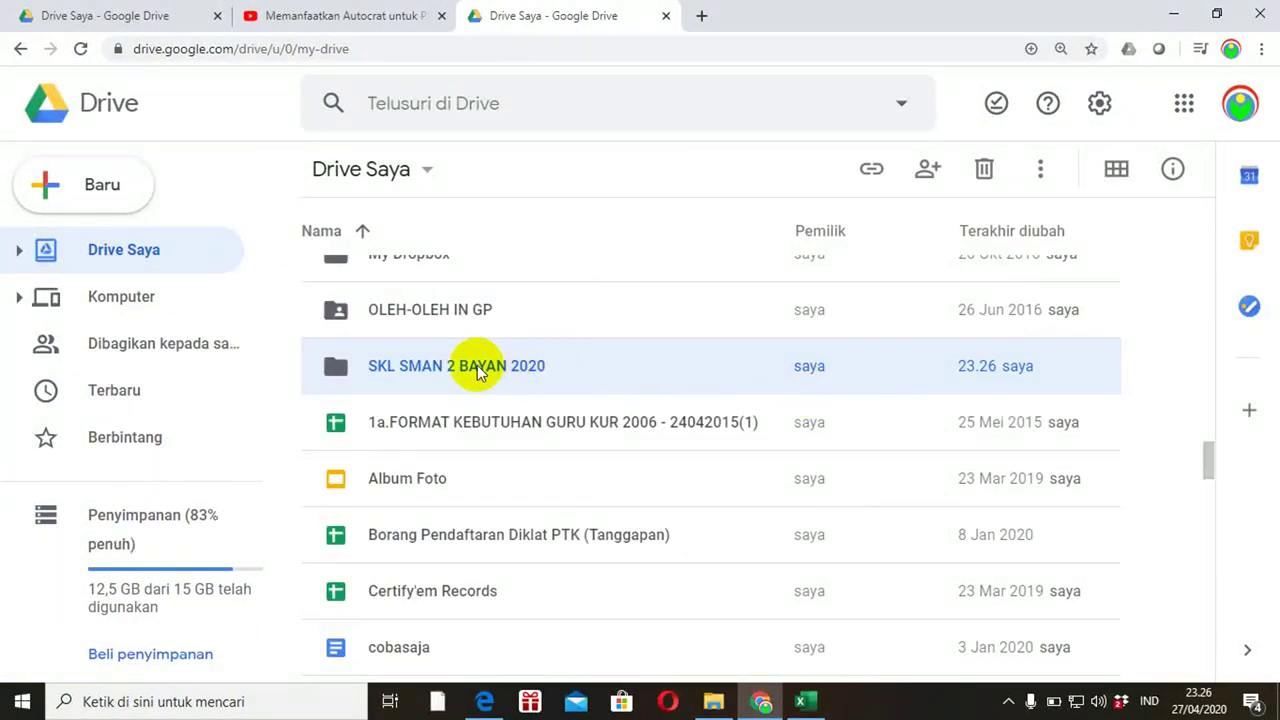
{"action": "double_click", "coordinate": [408, 378]}
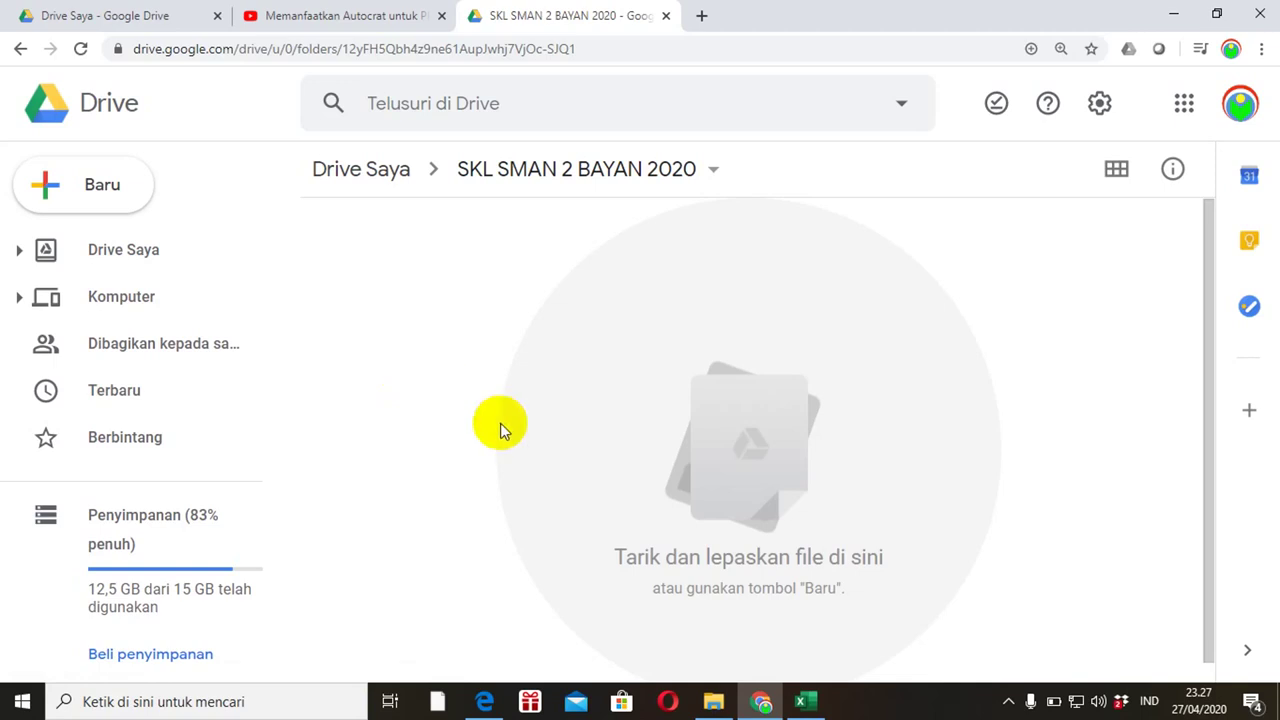
Bring the local SKL 2020 folder in File Explorer to the front.
{"action": "left_click", "coordinate": [714, 704]}
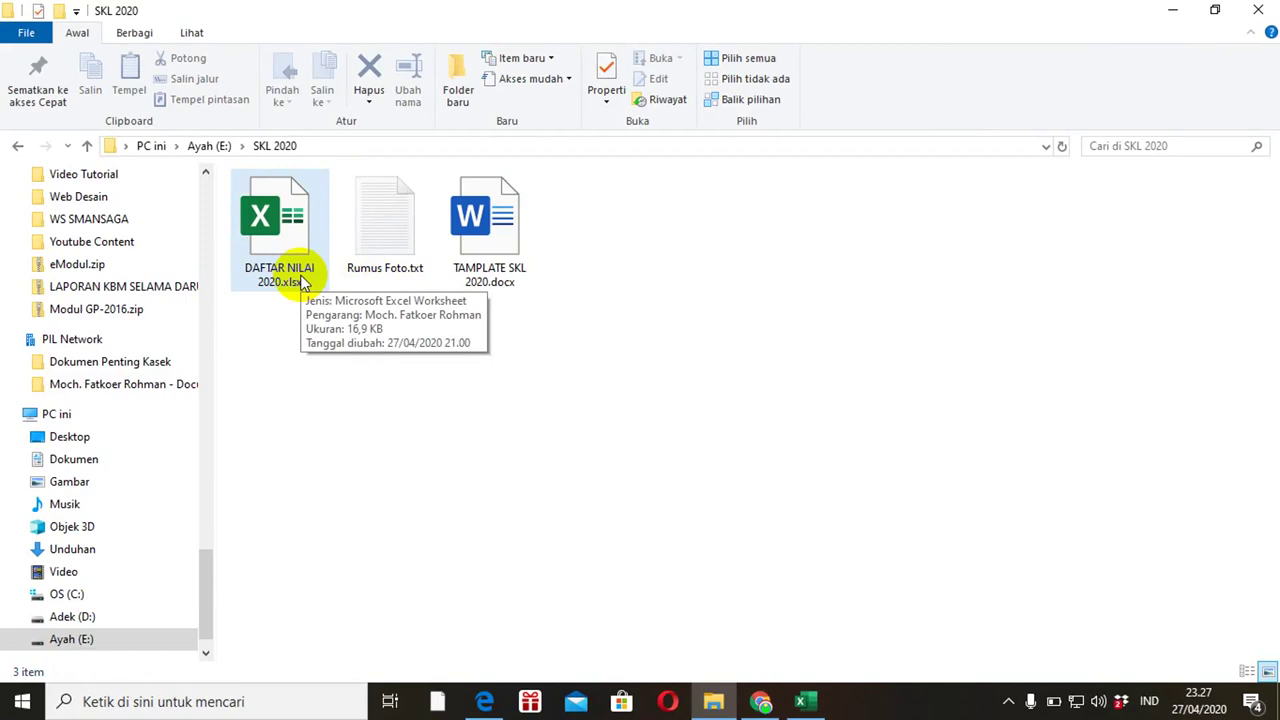
Drag DAFTAR NILAI 2020.xlsx and TAMPLATE SKL 2020.docx into the SKL SMAN 2 BAYAN 2020 Drive folder.
{"action": "left_click", "coordinate": [487, 270]}
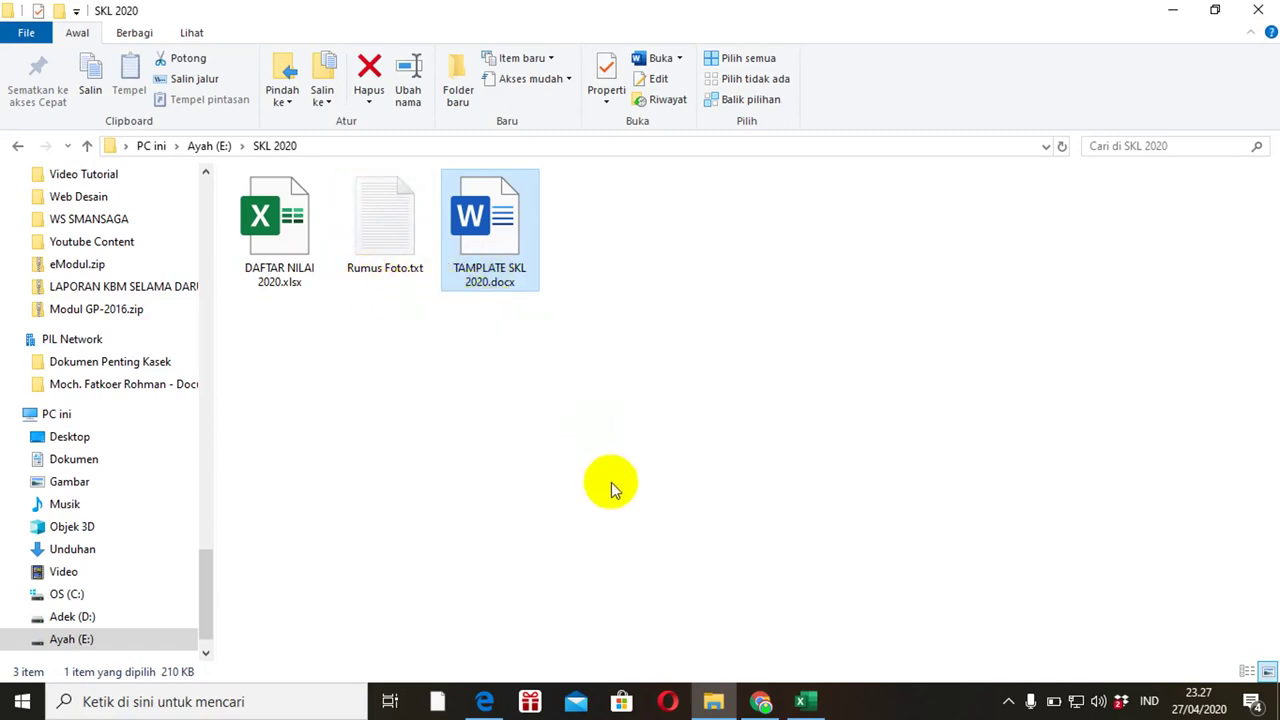
{"action": "left_click", "coordinate": [800, 700]}
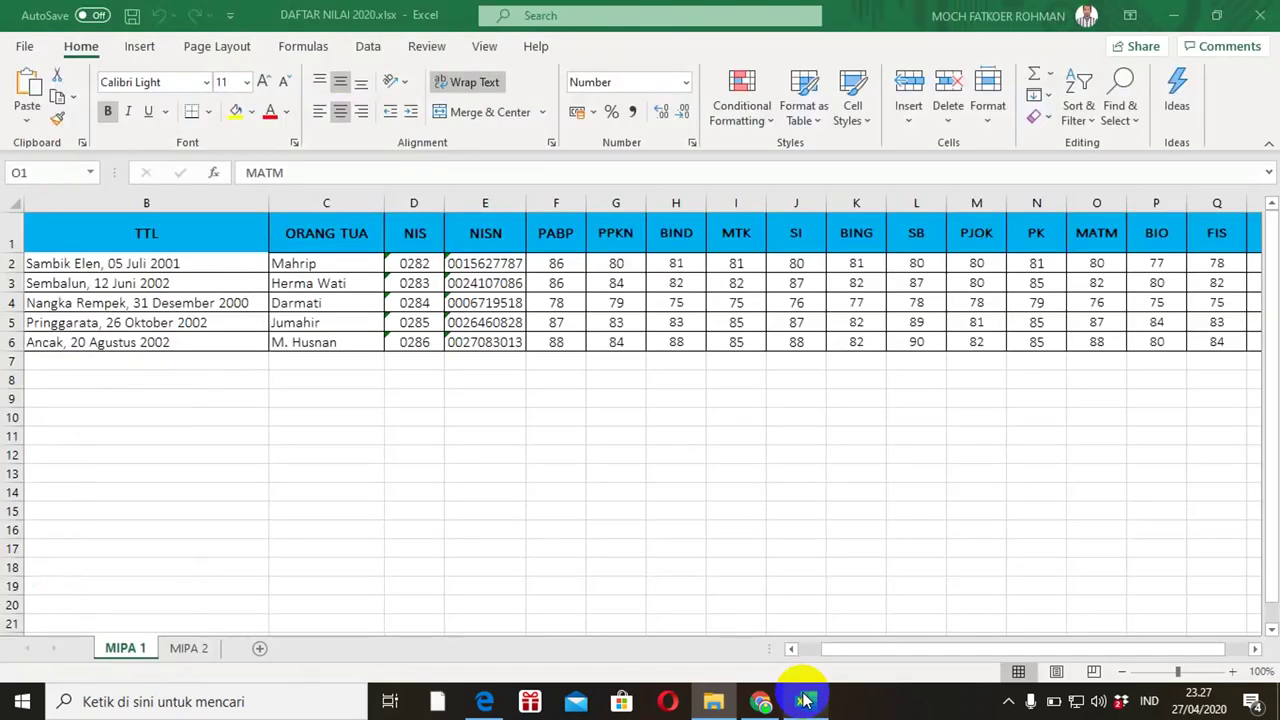
{"action": "left_click", "coordinate": [1256, 15]}
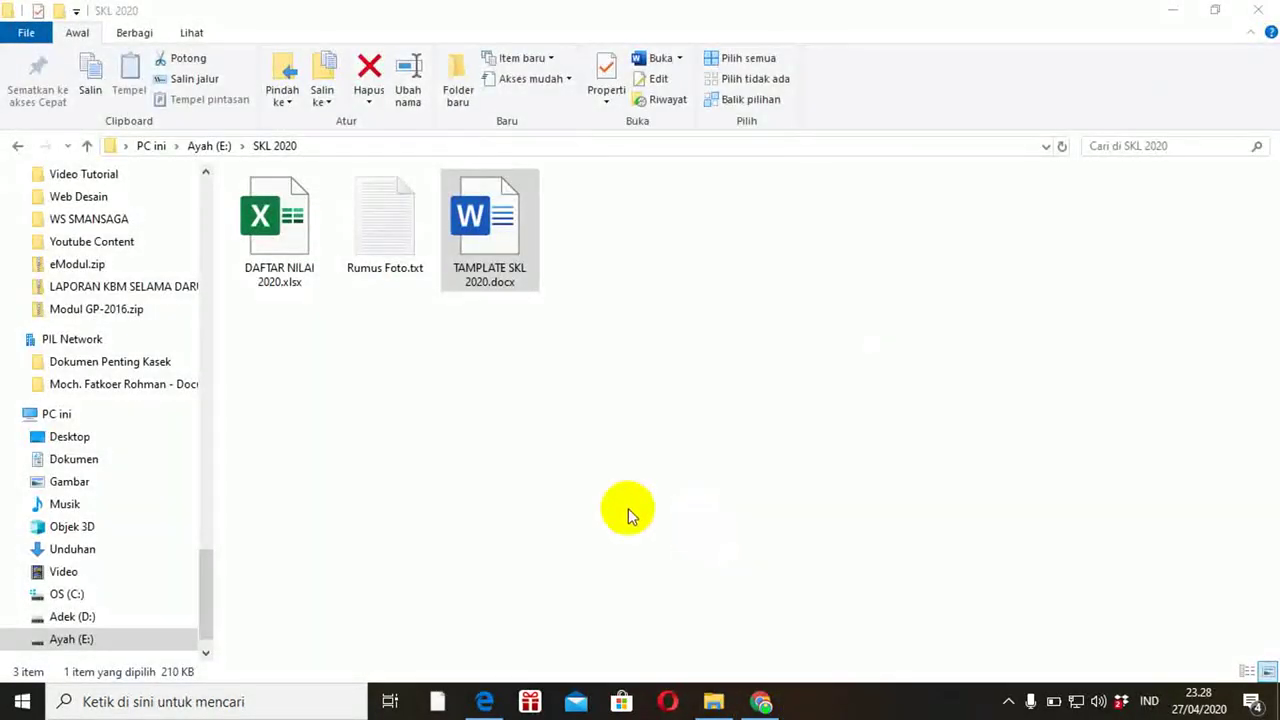
{"action": "left_click", "coordinate": [277, 277]}
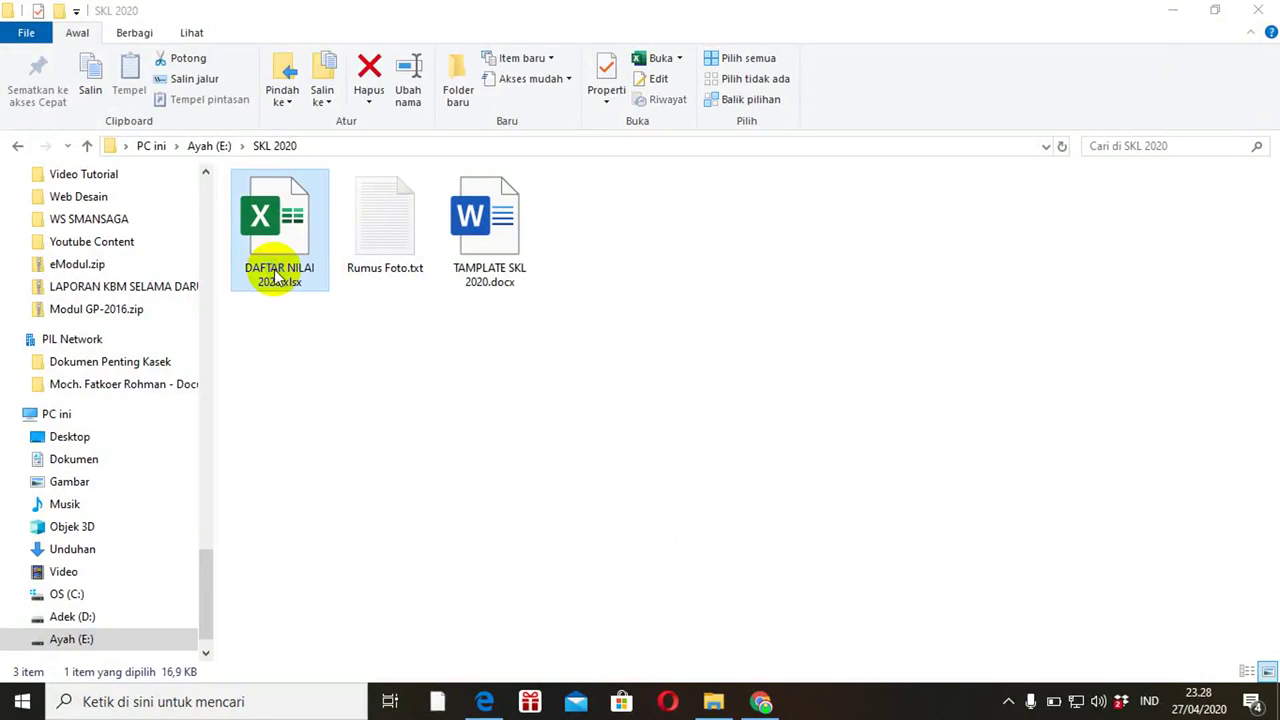
{"action": "left_click", "coordinate": [467, 275], "text": "ctrl"}
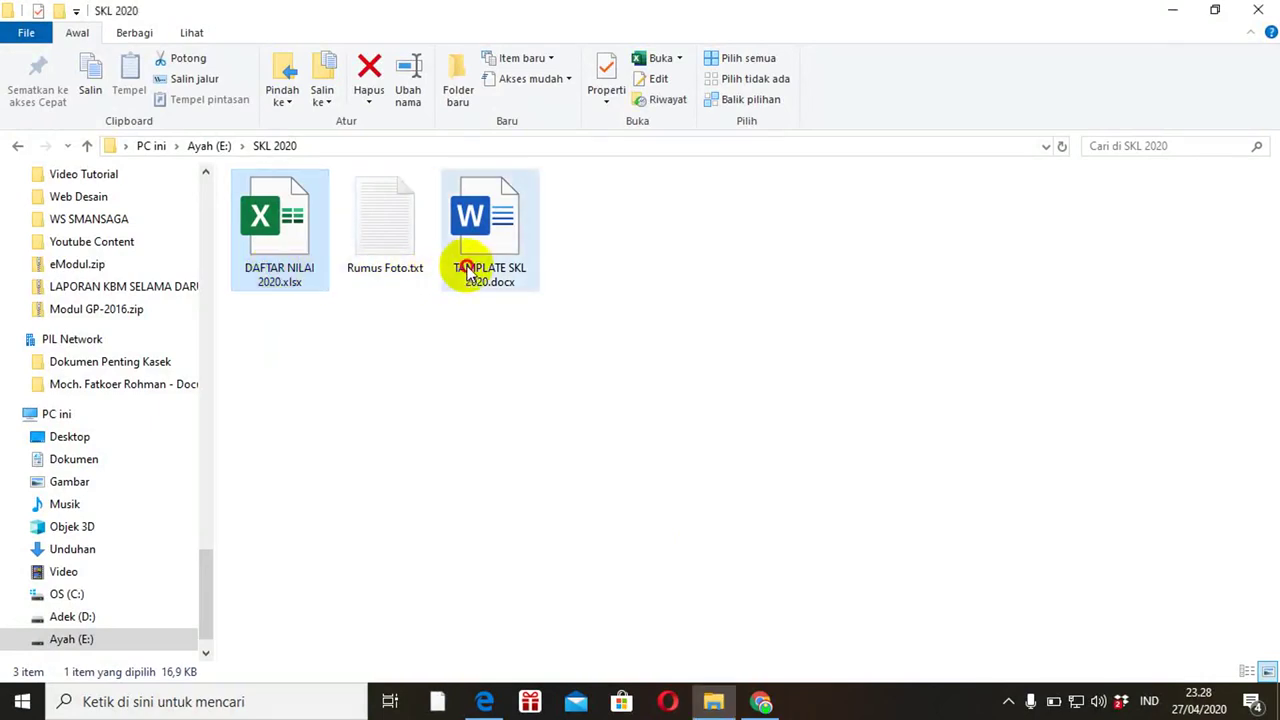
{"action": "left_click_drag", "start_coordinate": [467, 275], "coordinate": [667, 498]}
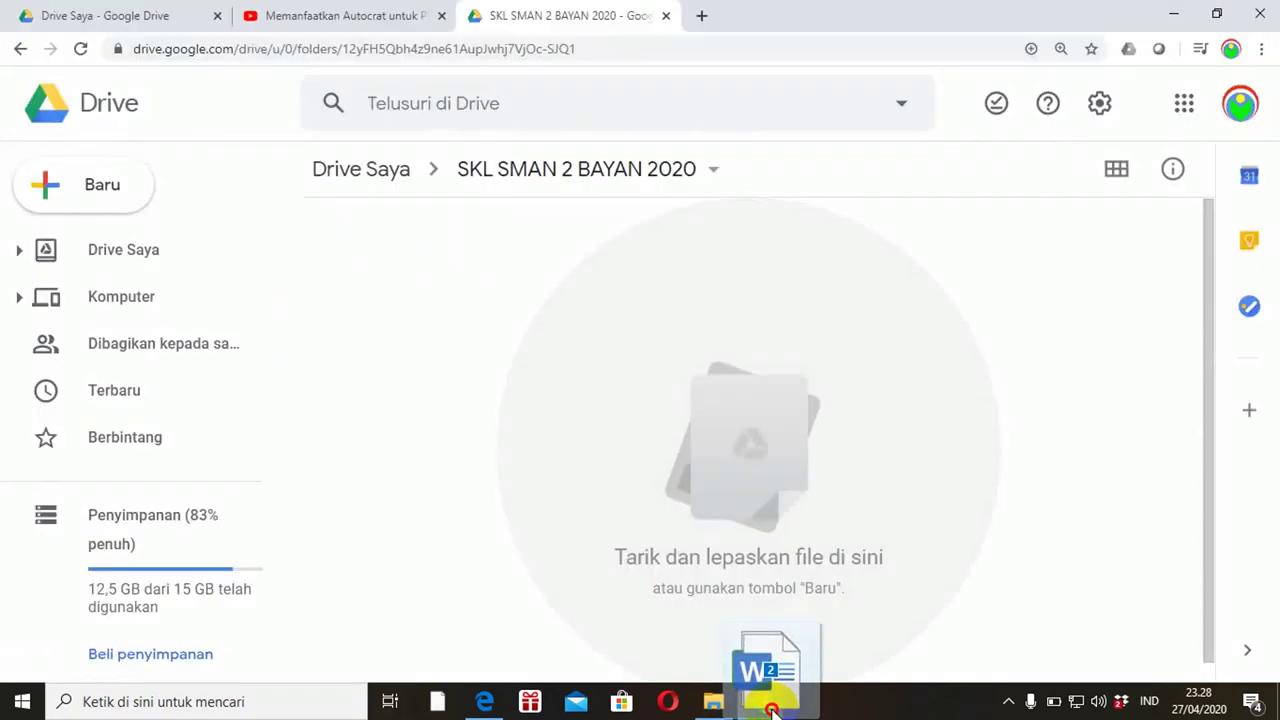
{"action": "mouse_move", "coordinate": [667, 498]}
{"action": "left_mouse_down"}
{"action": "mouse_move", "coordinate": [647, 480]}
{"action": "mouse_move", "coordinate": [623, 399]}
{"action": "left_mouse_up"}
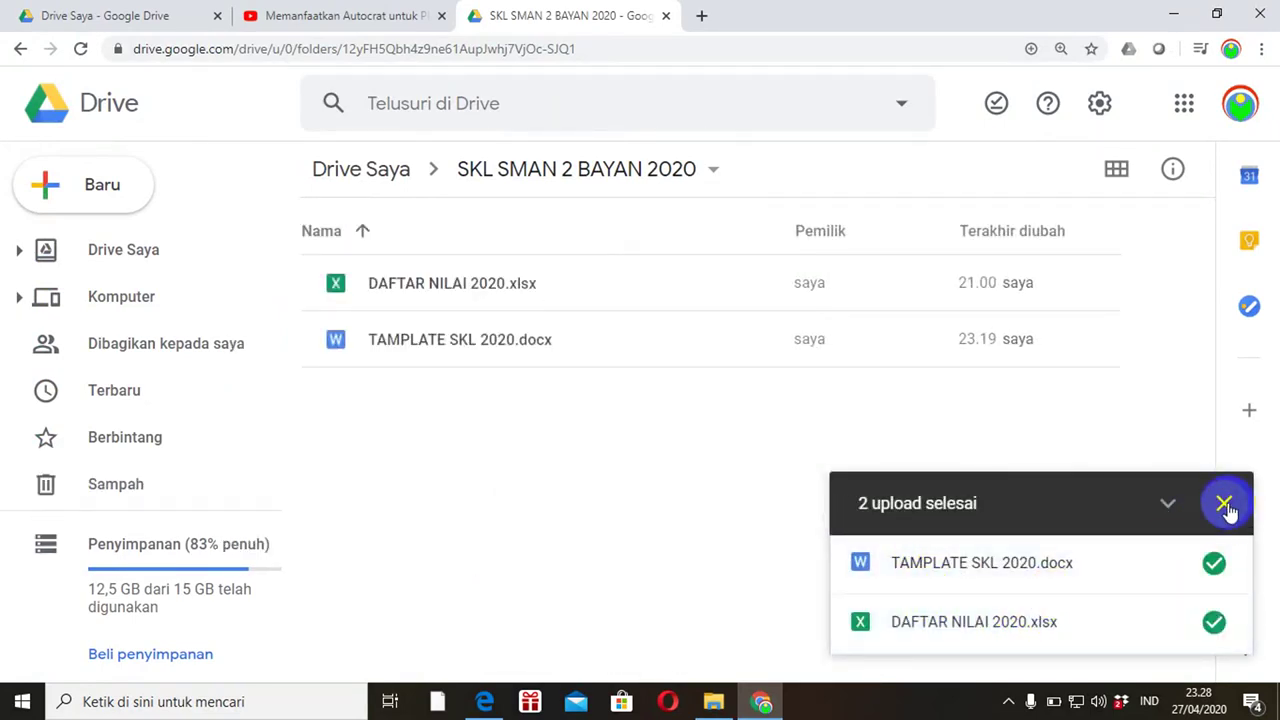
Dismiss the upload summary and open DAFTAR NILAI 2020.xlsx with Google Spreadsheet.
{"action": "left_click", "coordinate": [1224, 510]}
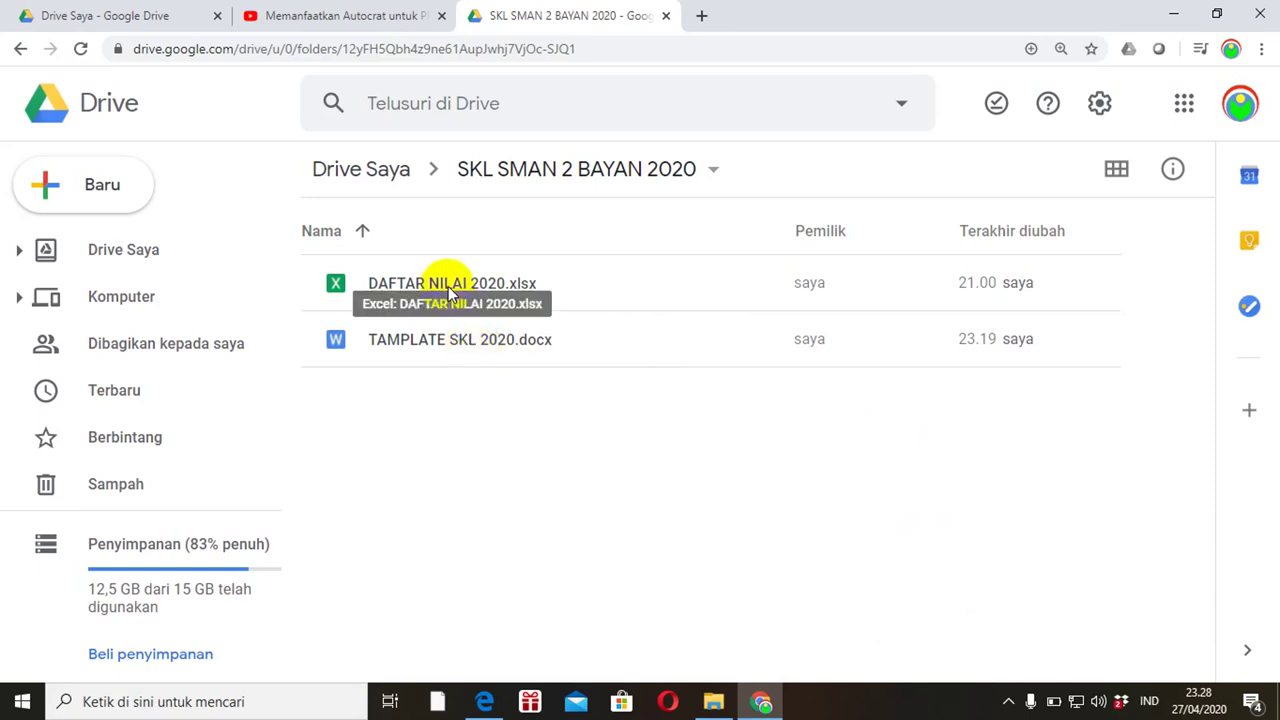
{"action": "right_click", "coordinate": [525, 283]}
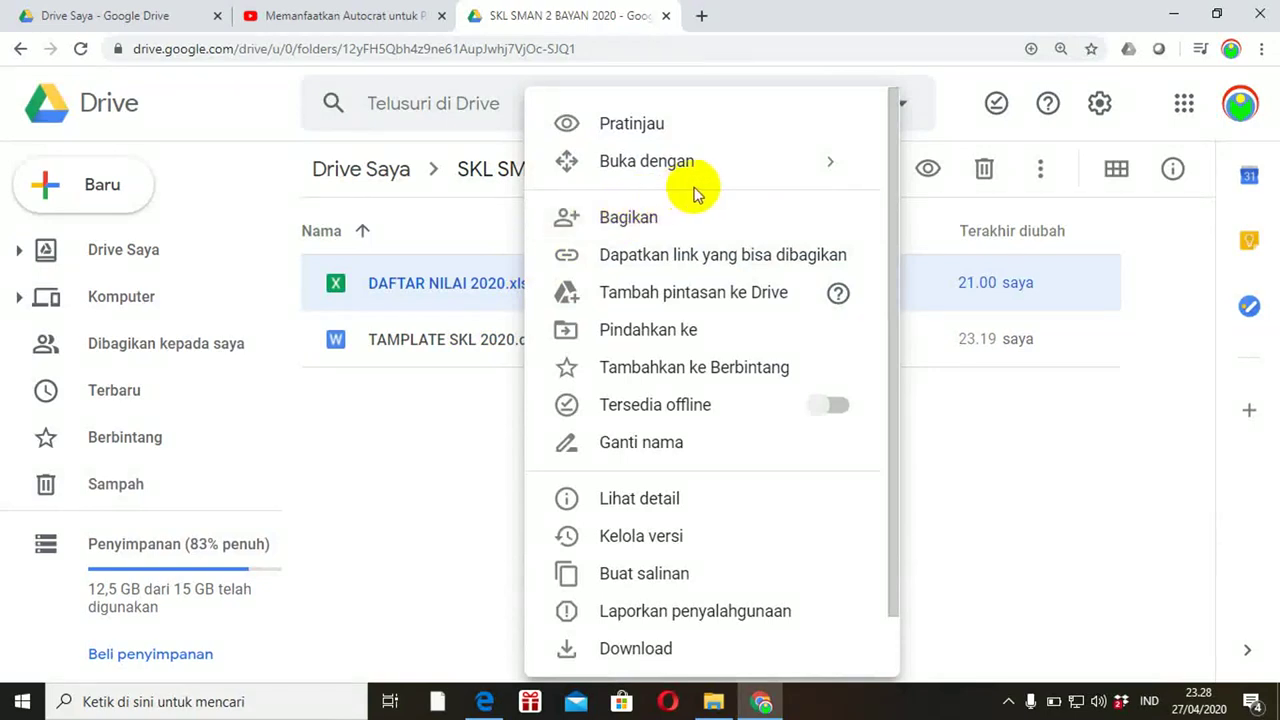
{"action": "mouse_move", "coordinate": [748, 172]}
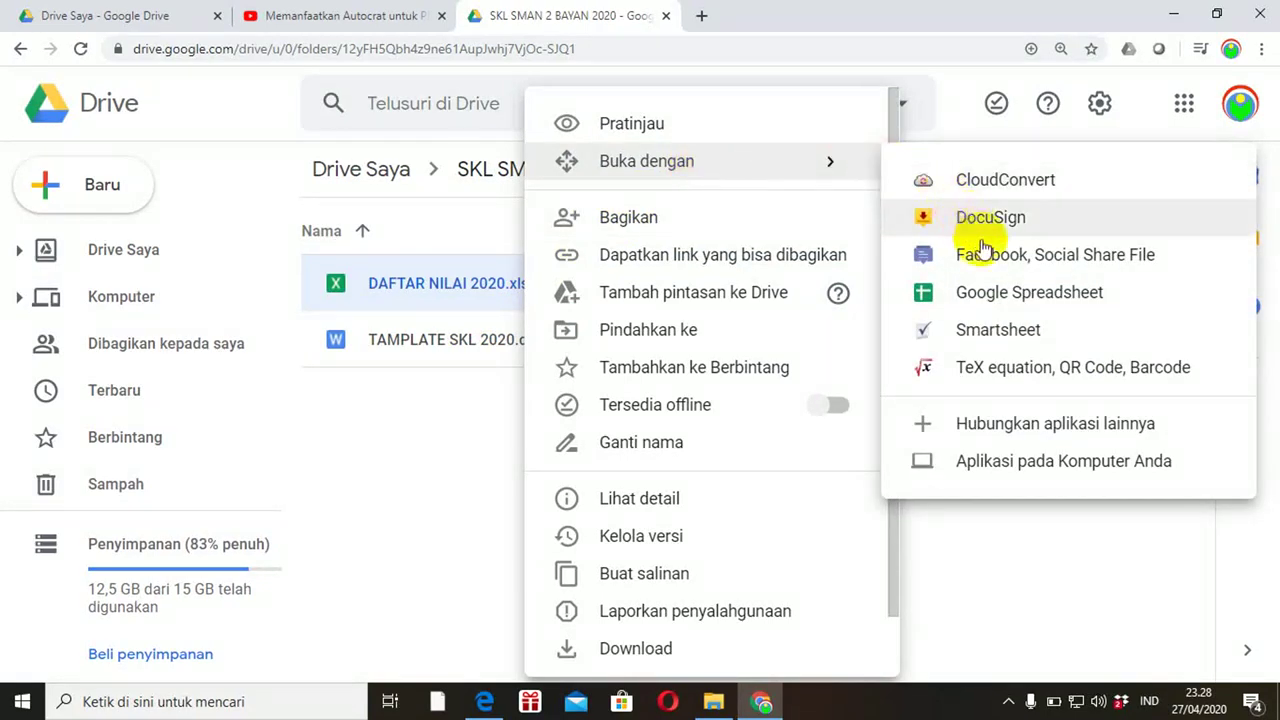
{"action": "left_click", "coordinate": [992, 294]}
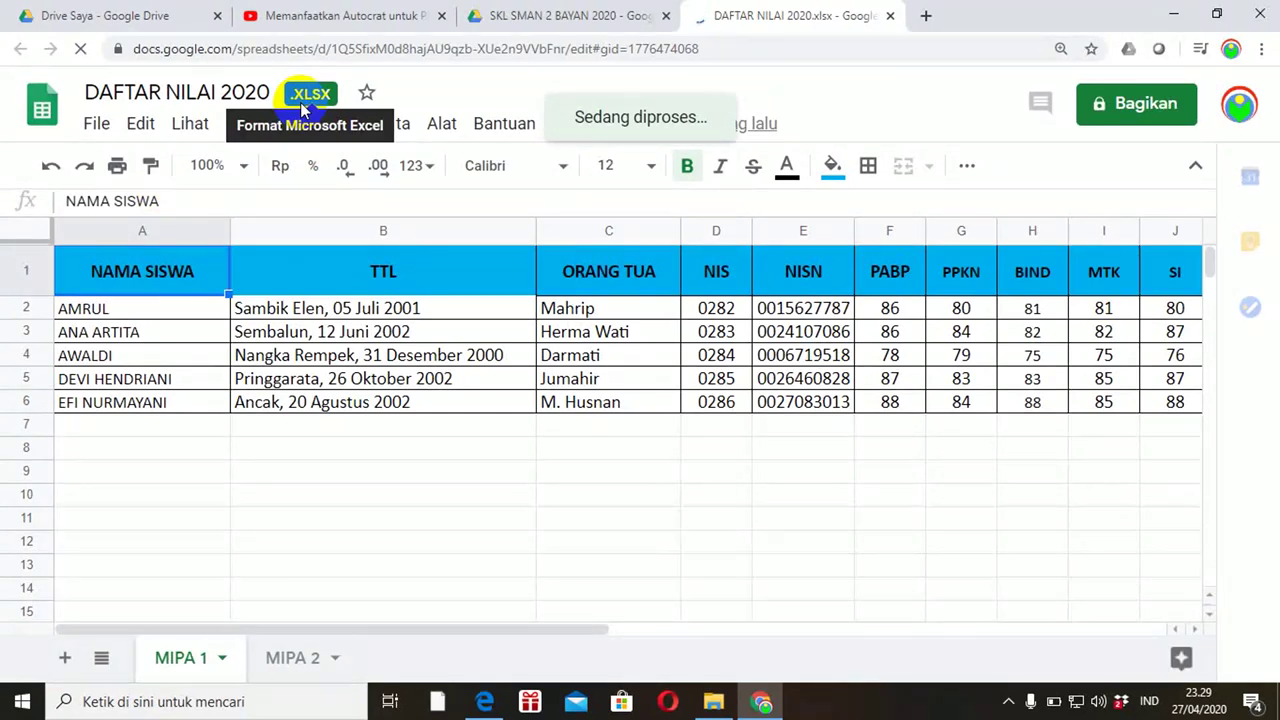
Save DAFTAR NILAI 2020 as a Google Sheets file, close the .xlsx tab, and return to the folder.
{"action": "left_click", "coordinate": [103, 127]}
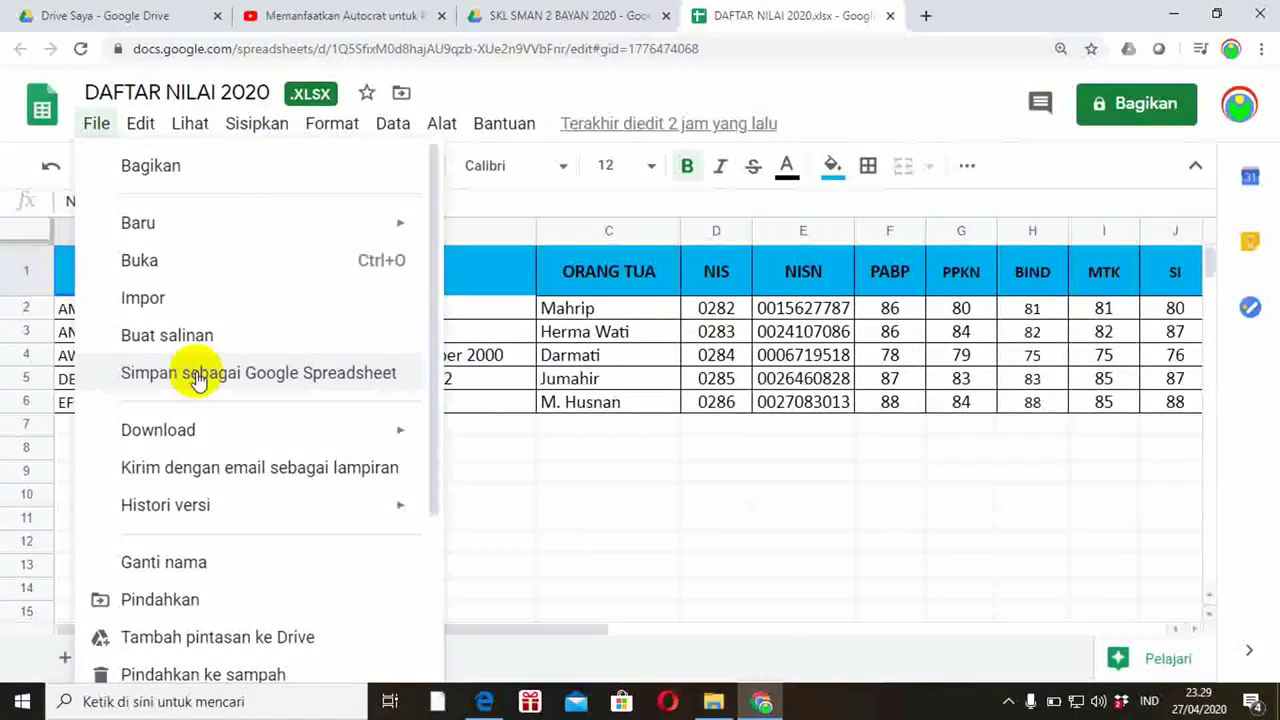
{"action": "left_click", "coordinate": [190, 372]}
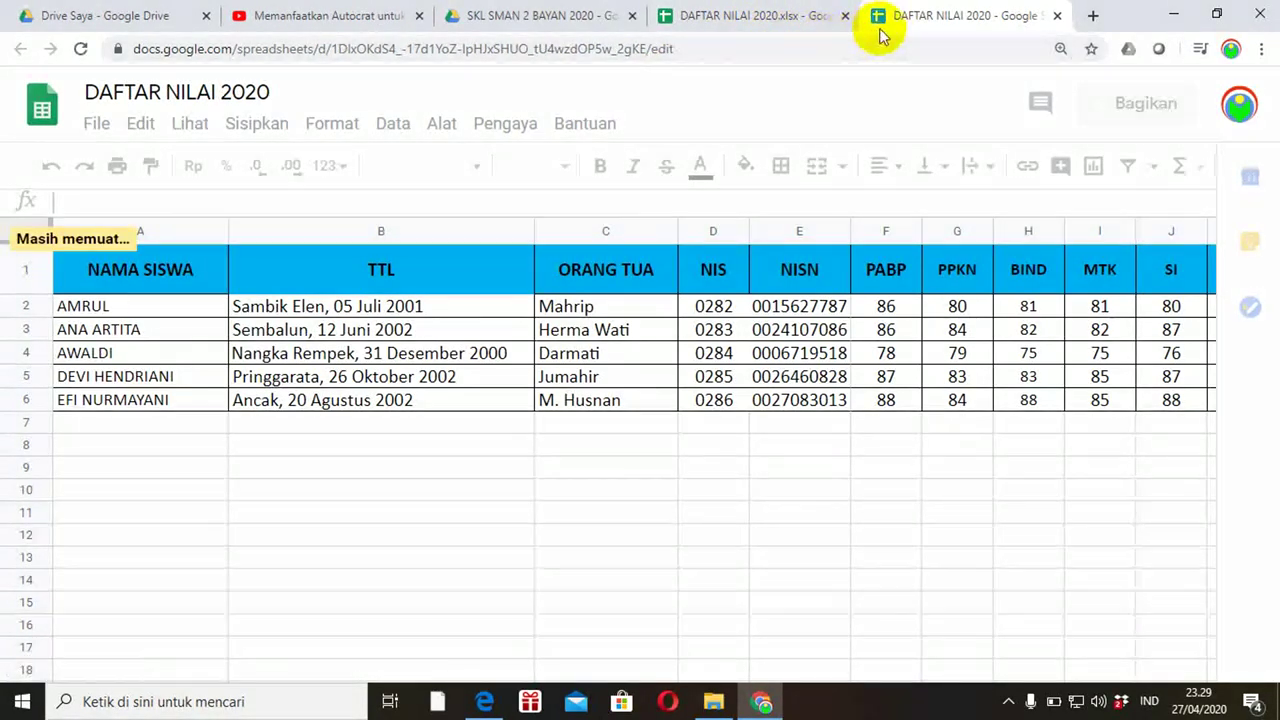
{"action": "left_click", "coordinate": [760, 20]}
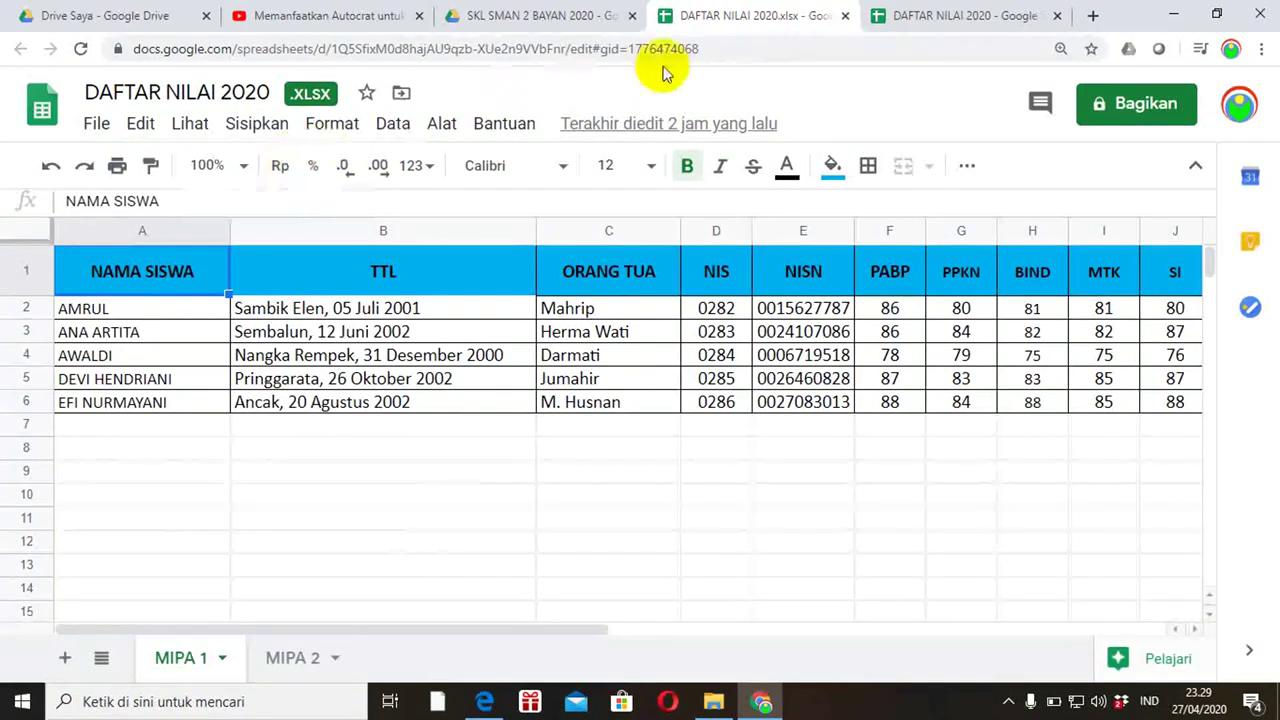
{"action": "left_click", "coordinate": [843, 20]}
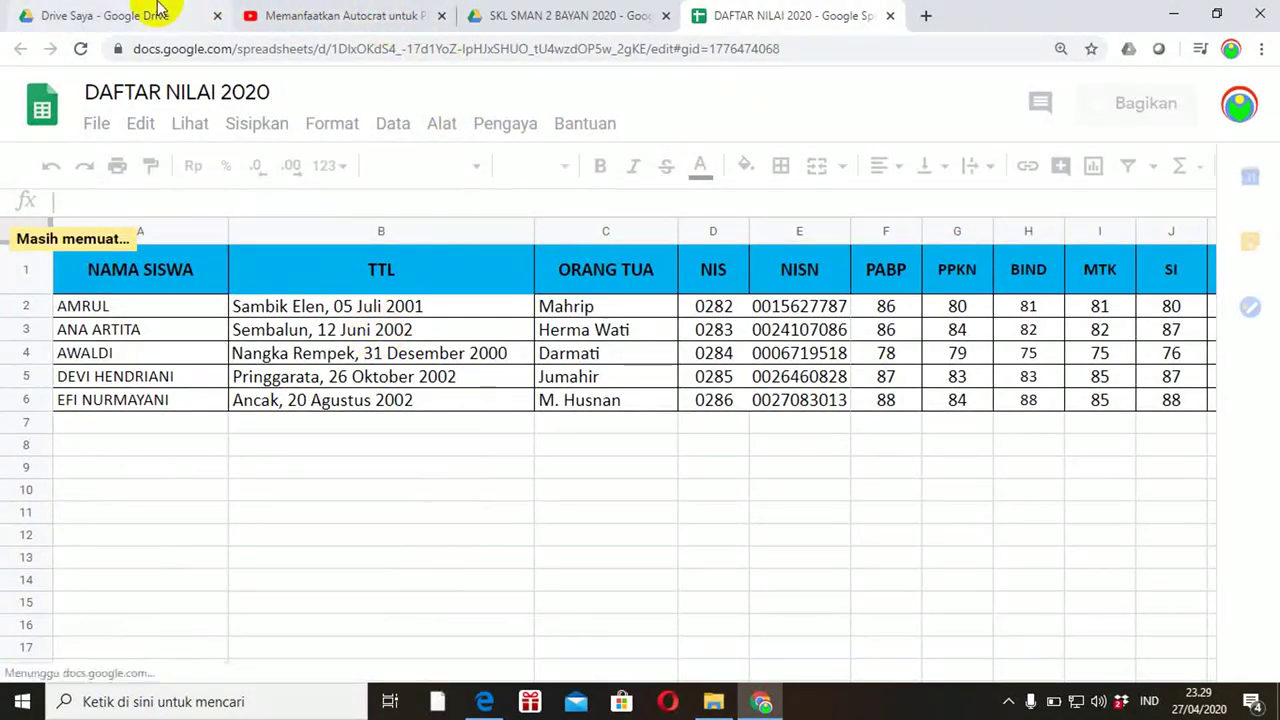
{"action": "left_click", "coordinate": [566, 16]}
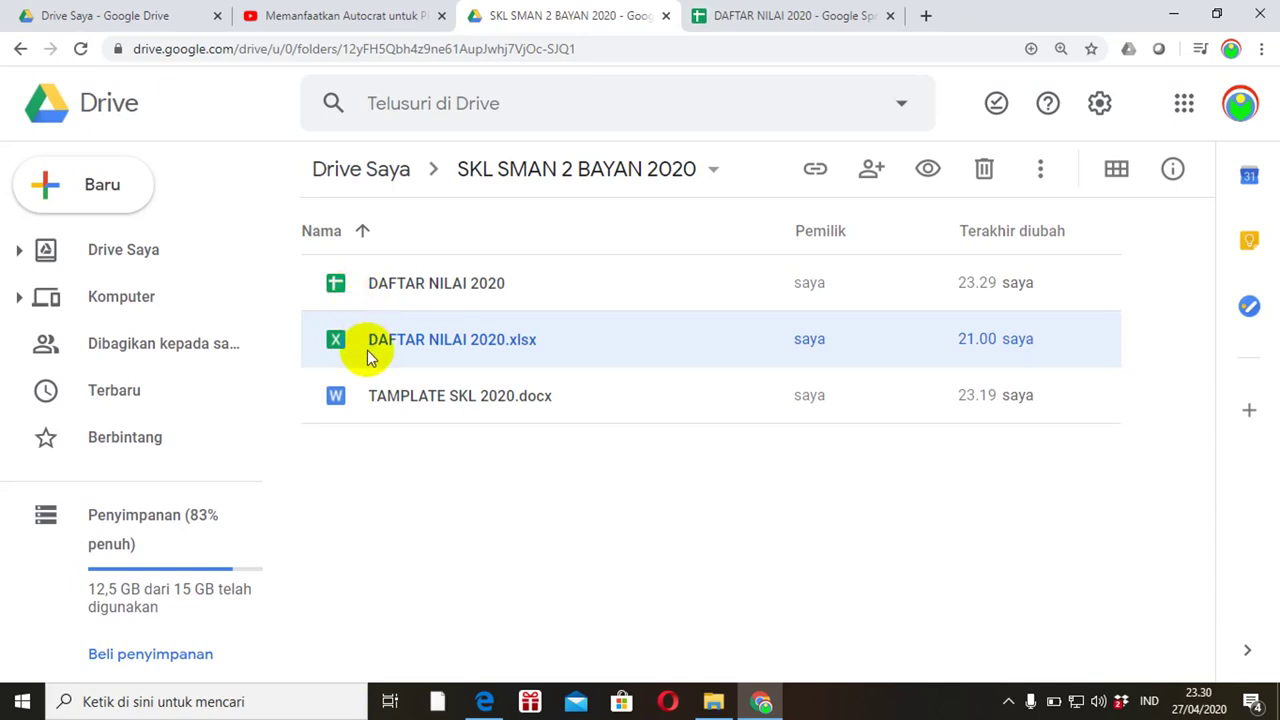
Open TAMPLATE SKL 2020.docx in Google Docs from the SKL SMAN 2 BAYAN 2020 folder.
{"action": "left_click", "coordinate": [402, 399]}
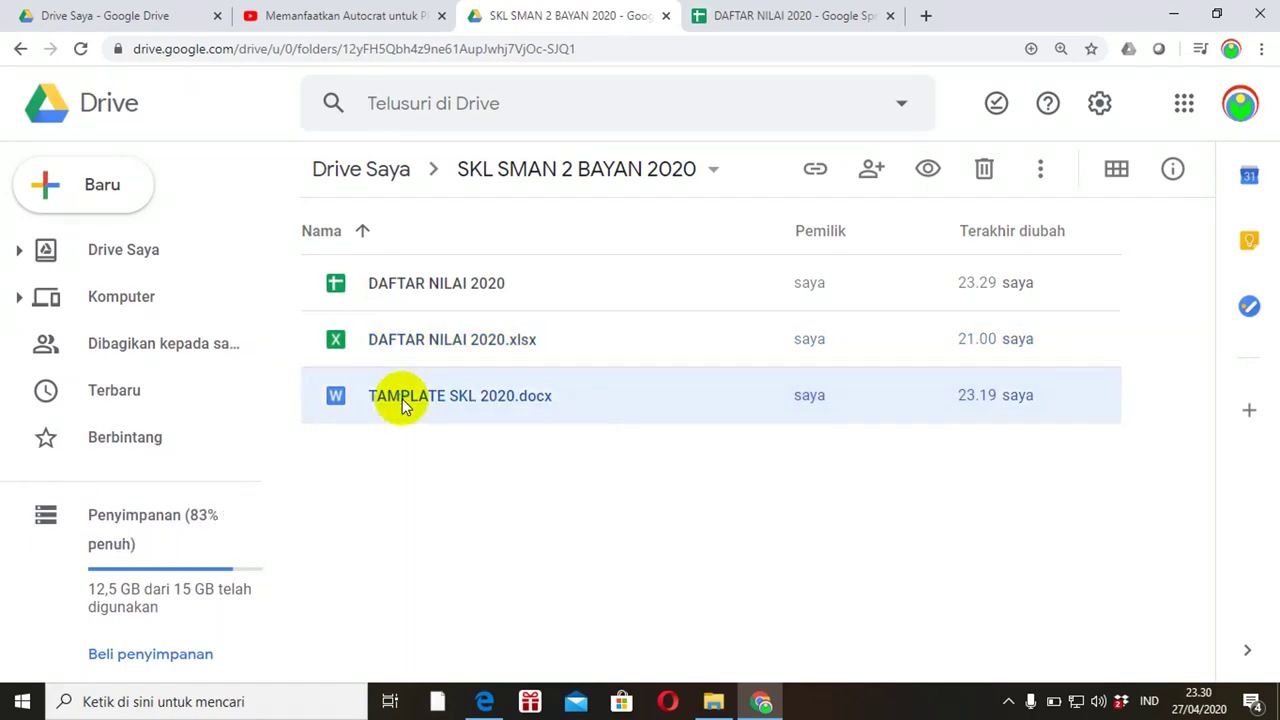
{"action": "right_click", "coordinate": [402, 399]}
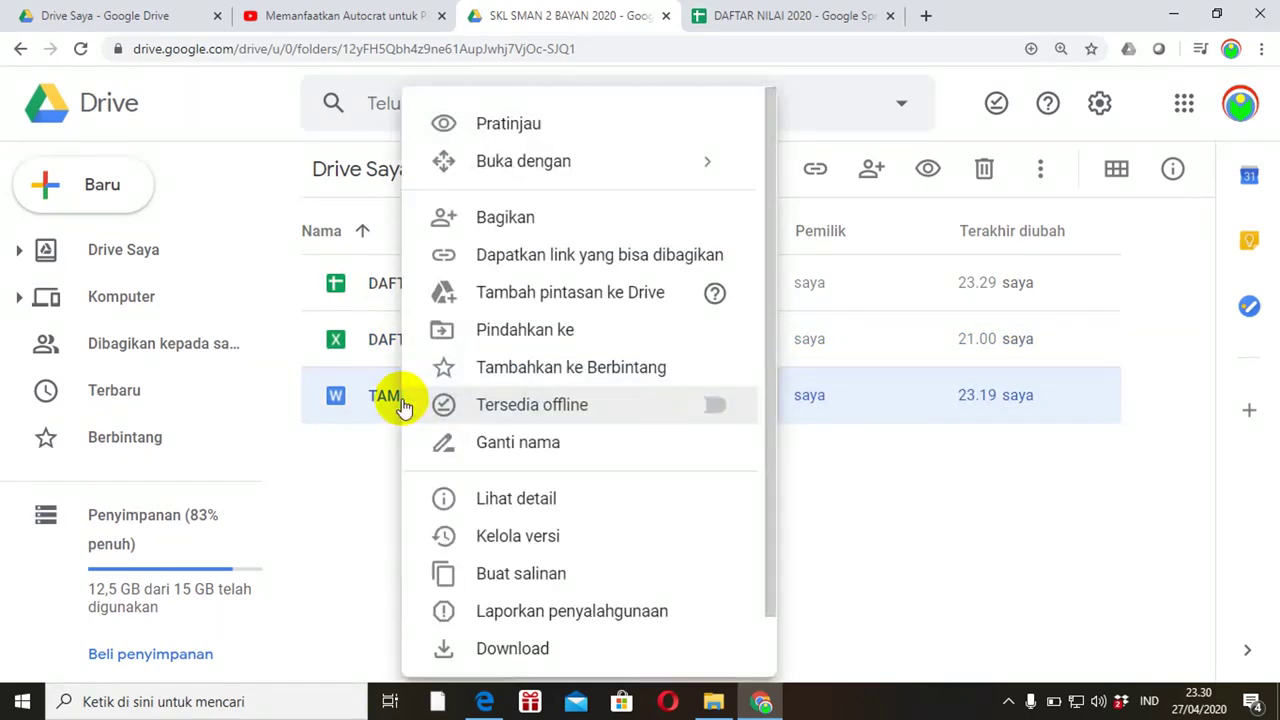
{"action": "mouse_move", "coordinate": [563, 172]}
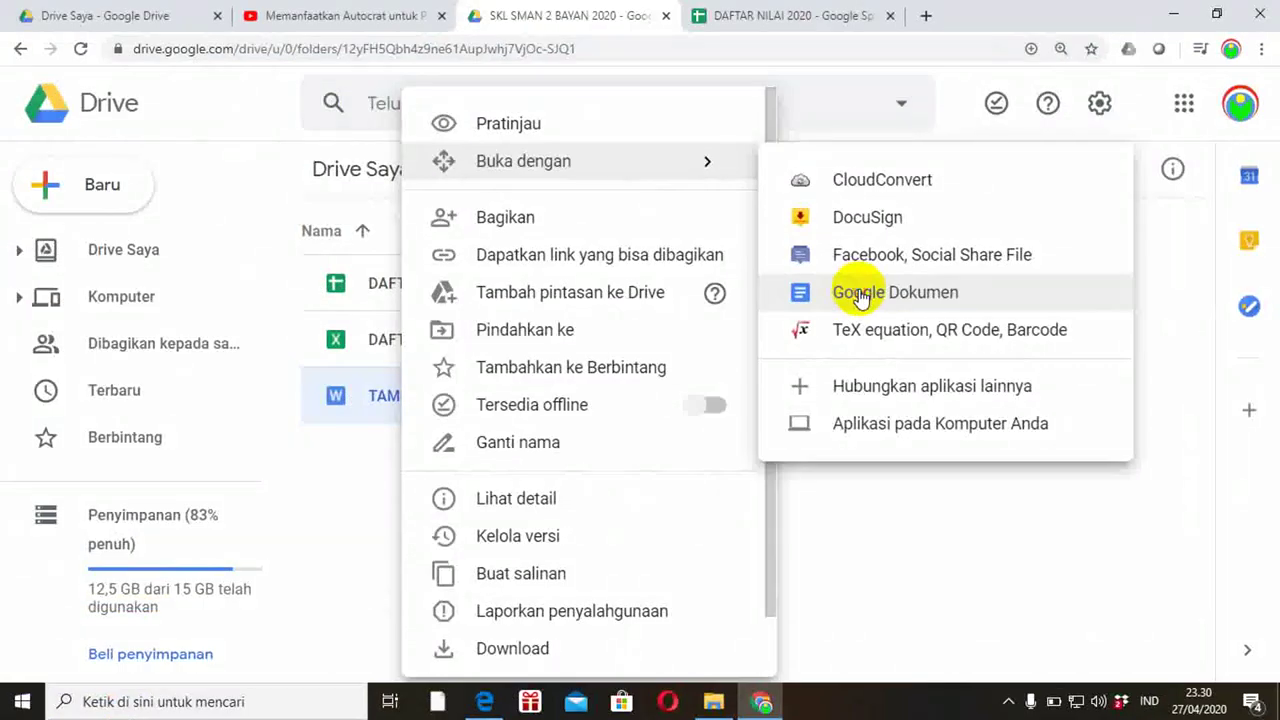
{"action": "left_click", "coordinate": [859, 293]}
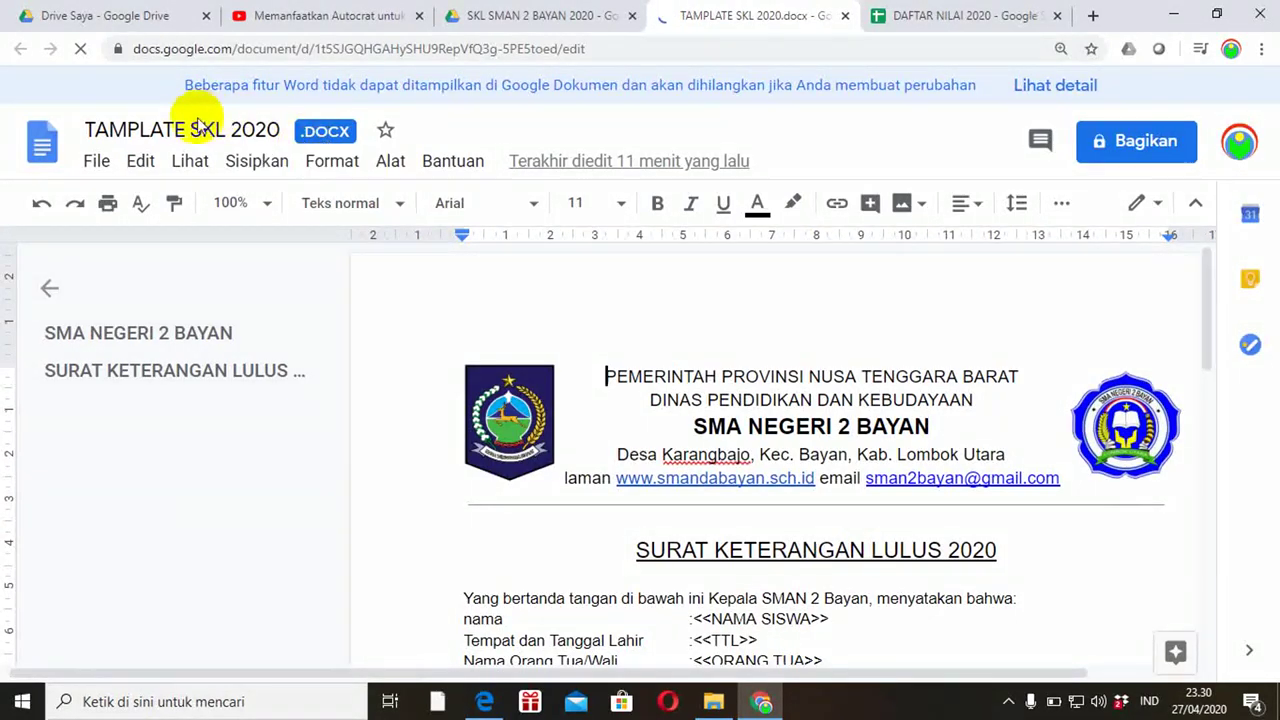
{"action": "left_click", "coordinate": [98, 162]}
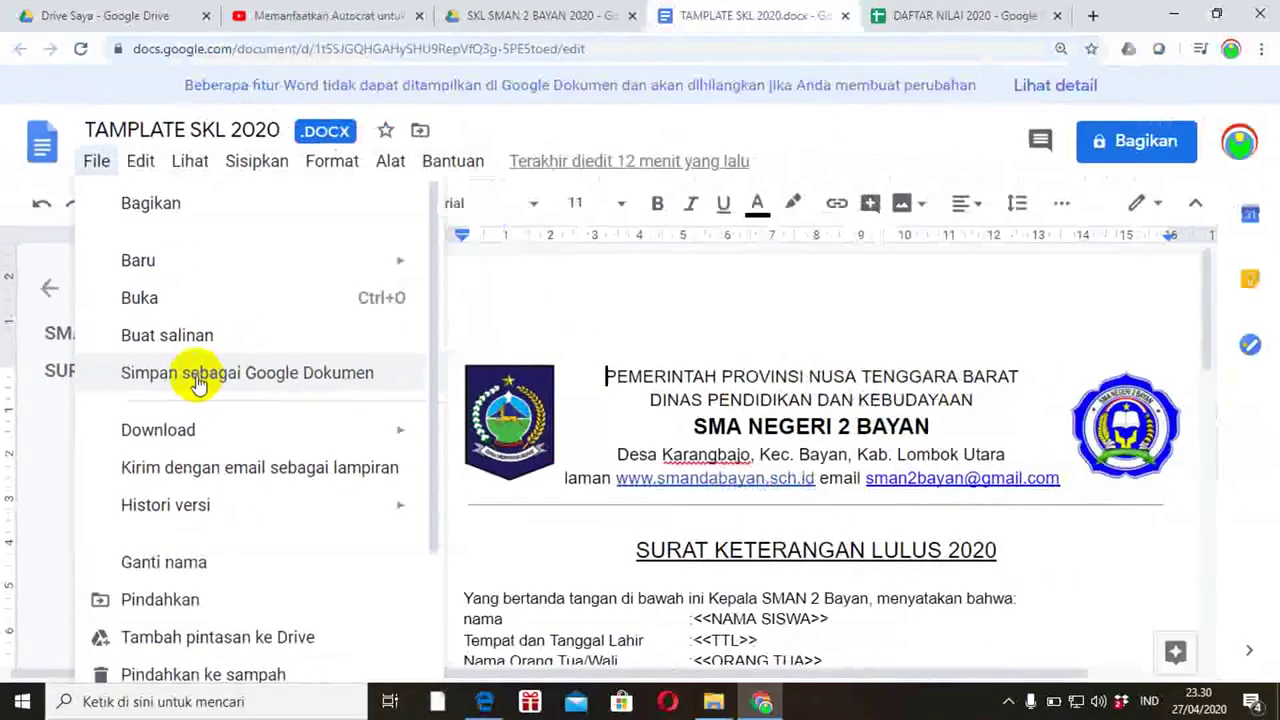
Save the template as a Google Docs document, close the .docx tab, and return to the folder.
{"action": "left_click", "coordinate": [598, 372]}
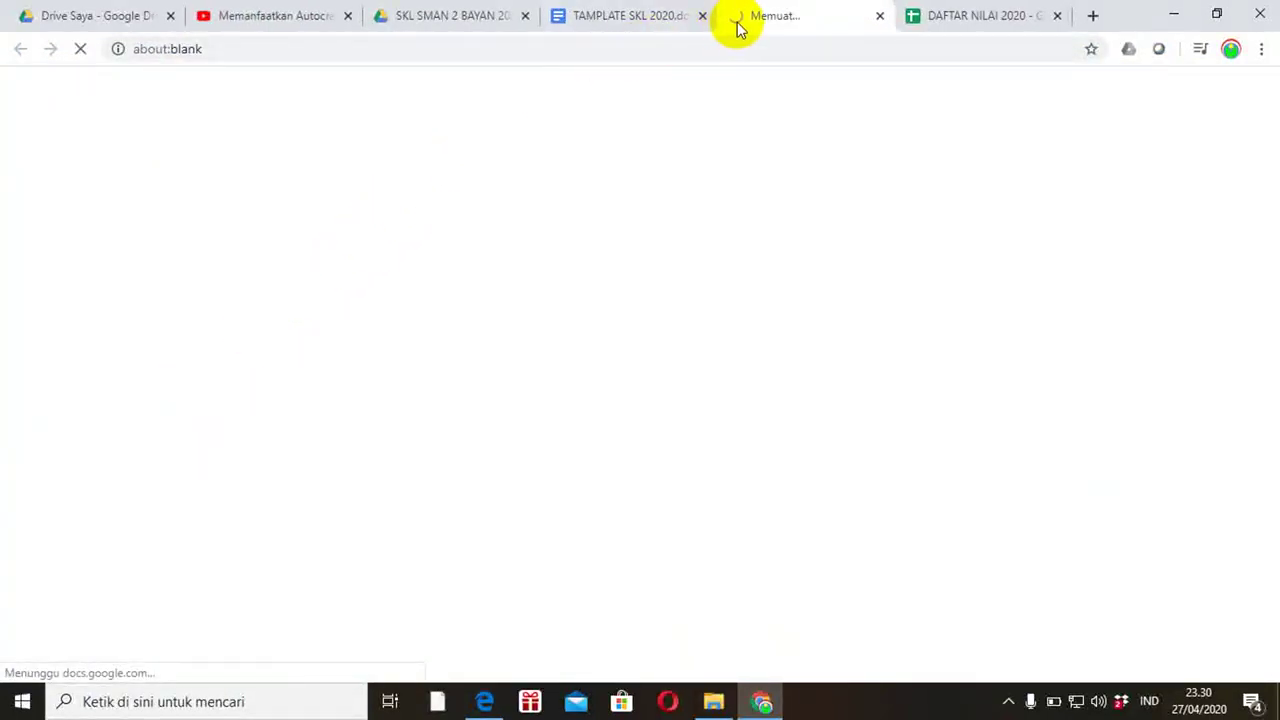
{"action": "left_click", "coordinate": [652, 20]}
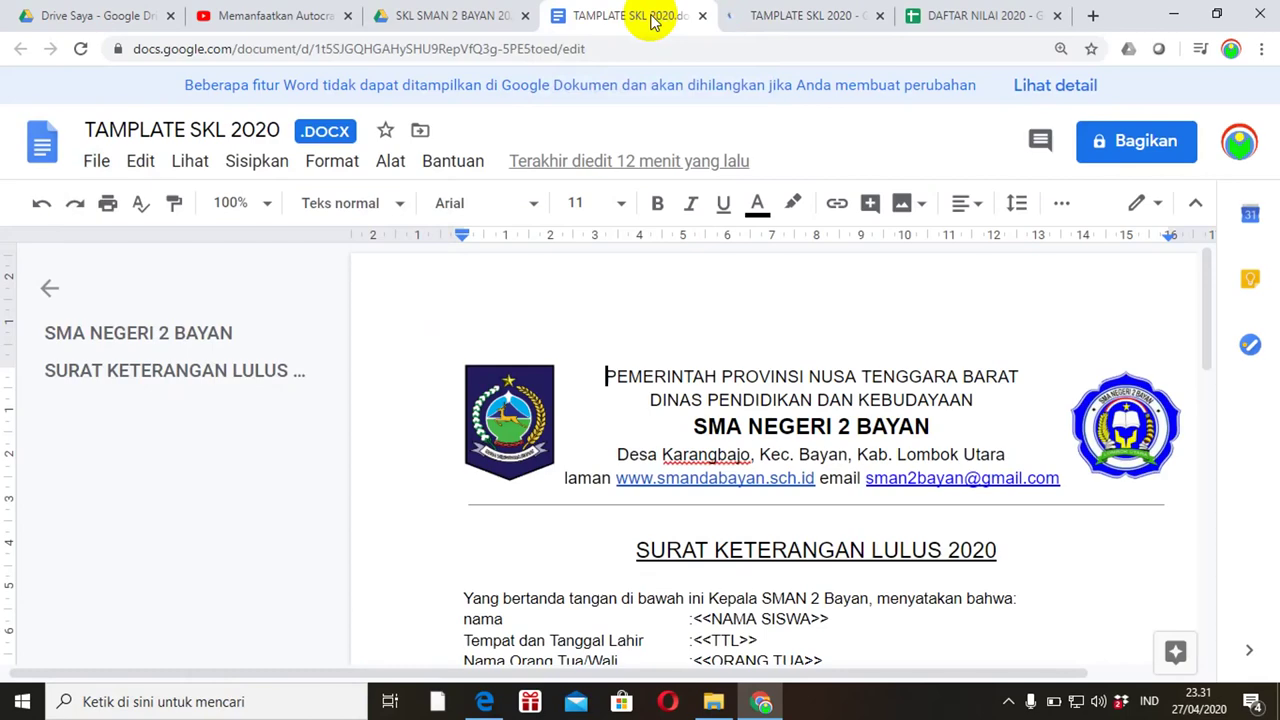
{"action": "left_click", "coordinate": [703, 16]}
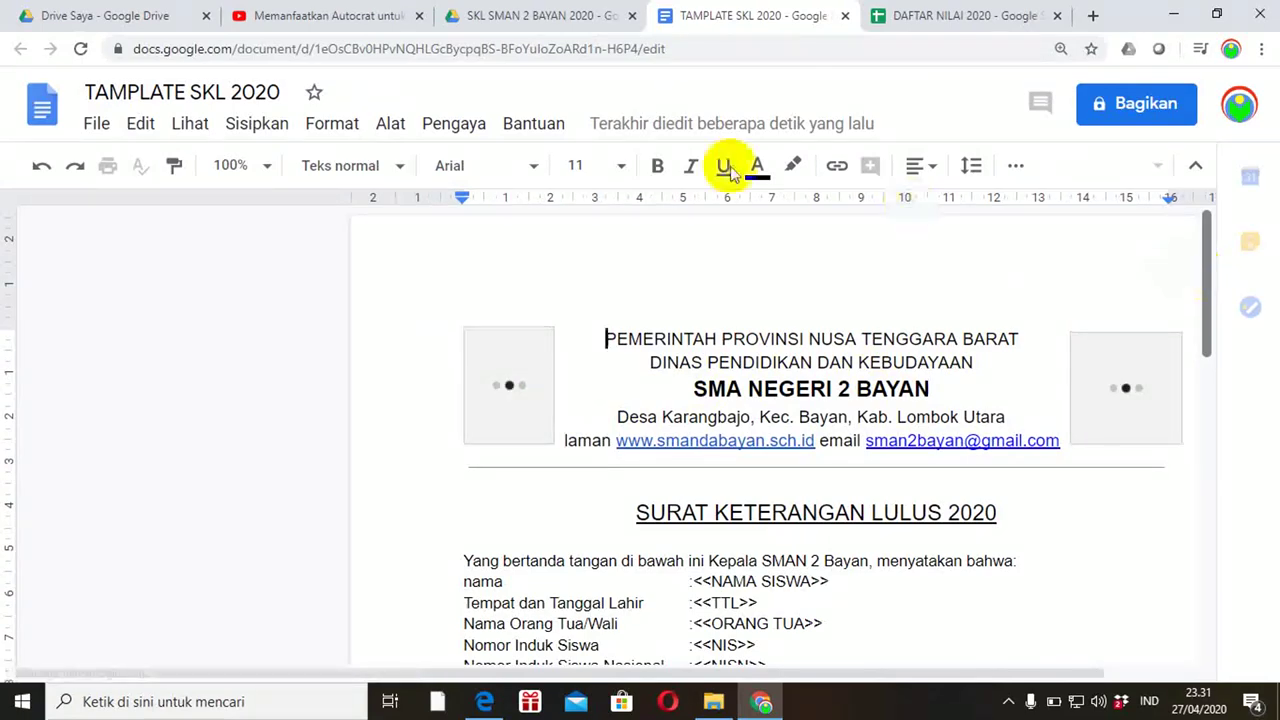
{"action": "left_click", "coordinate": [484, 18]}
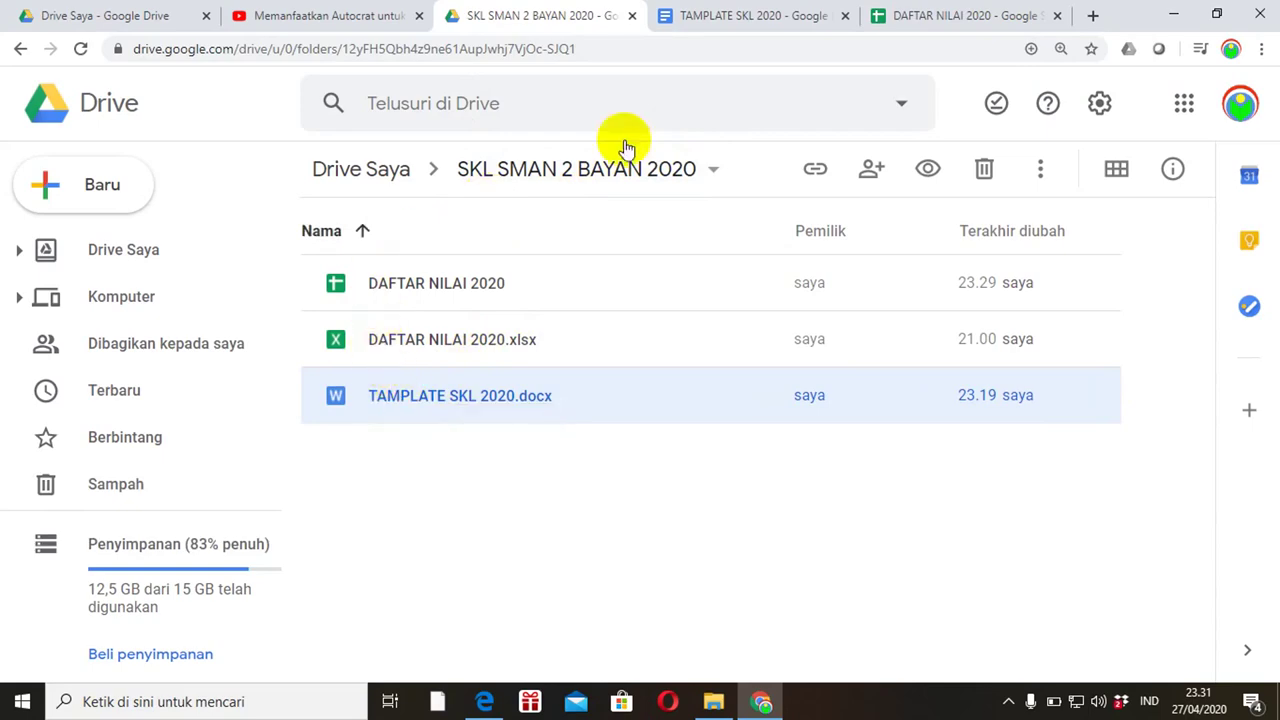
Refresh the SKL SMAN 2 BAYAN 2020 folder so the new TAMPLATE SKL 2020 Google Doc appears.
{"action": "left_click", "coordinate": [741, 22]}
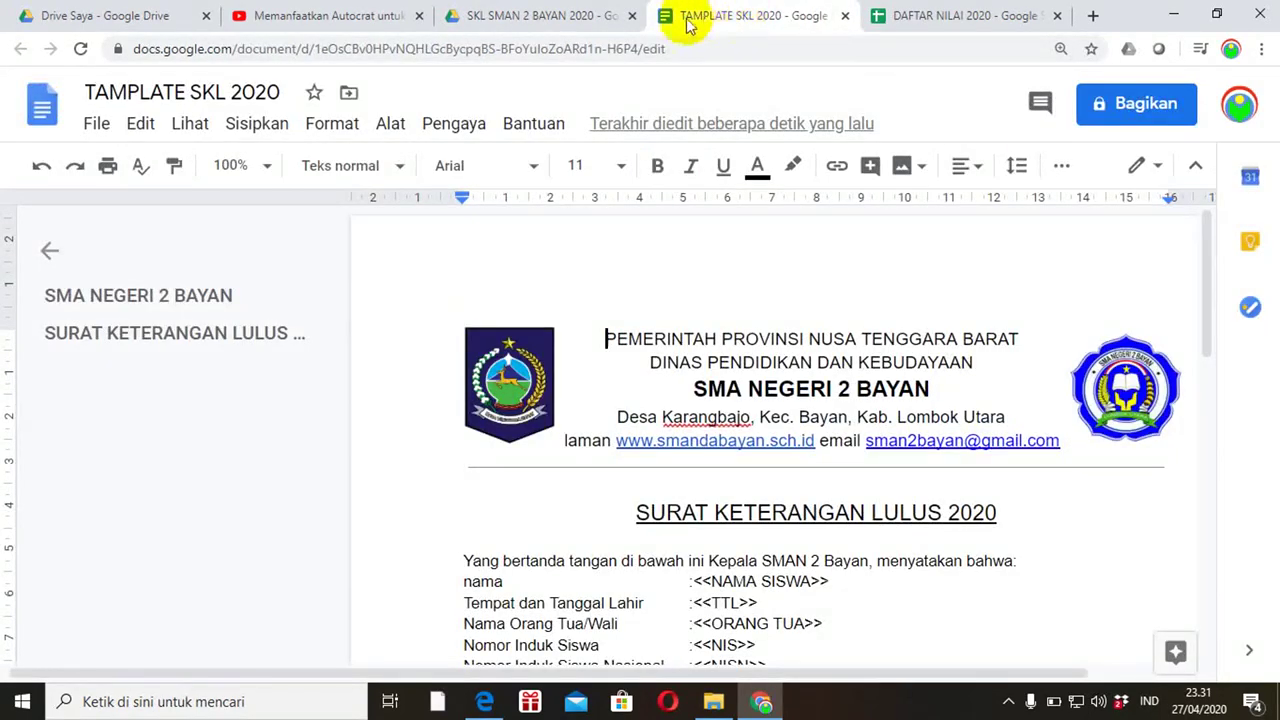
{"action": "left_click", "coordinate": [575, 18]}
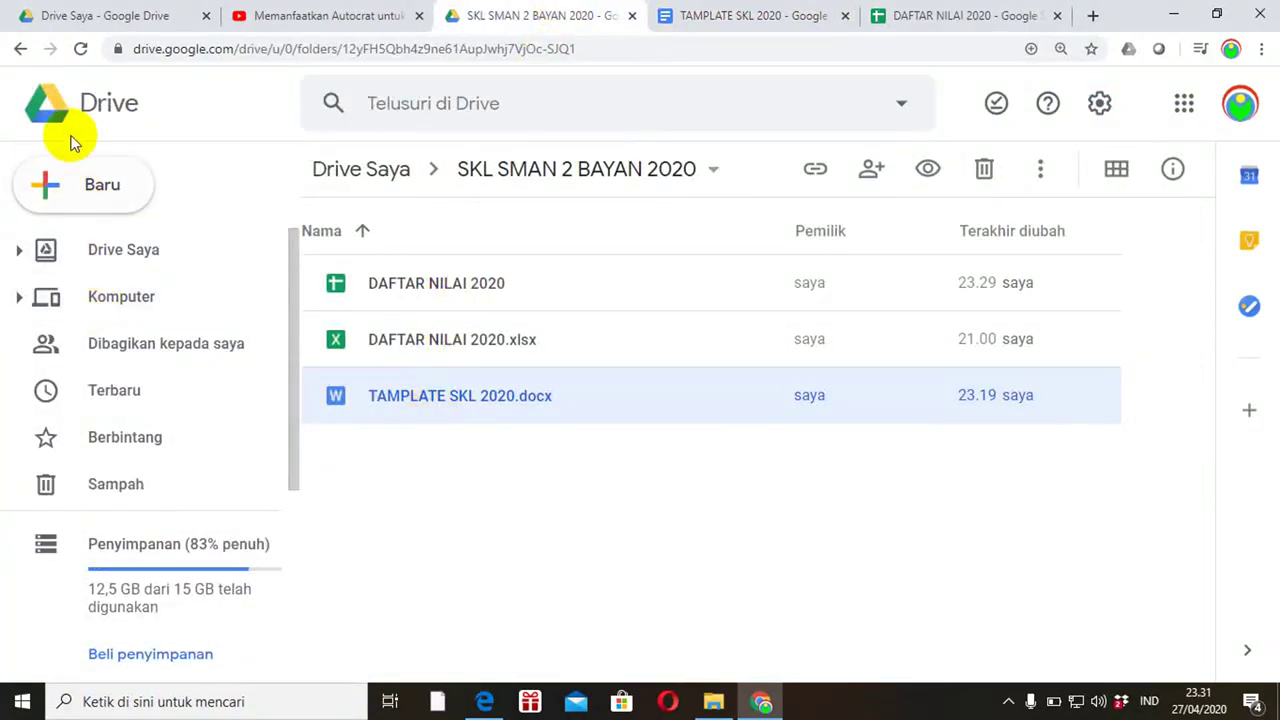
{"action": "left_click", "coordinate": [83, 56]}
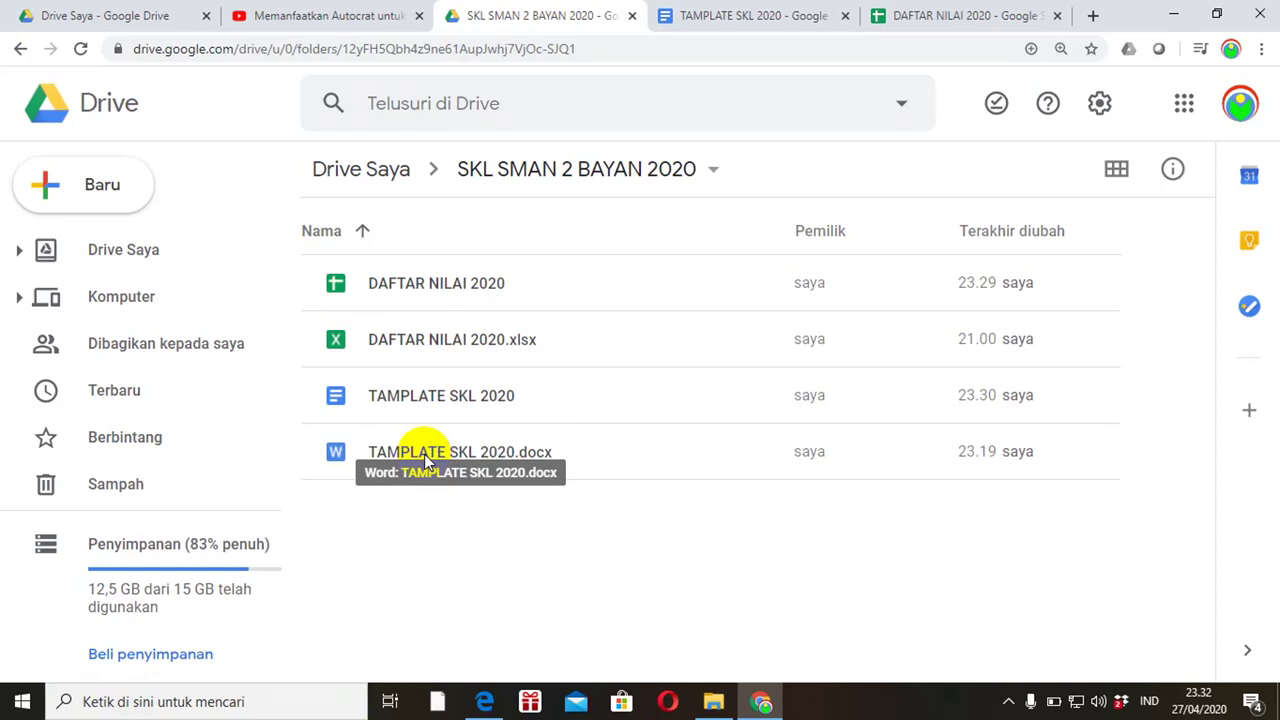
Switch to the DAFTAR NILAI 2020 spreadsheet and review the first student's row from C2.
{"action": "left_click", "coordinate": [753, 20]}
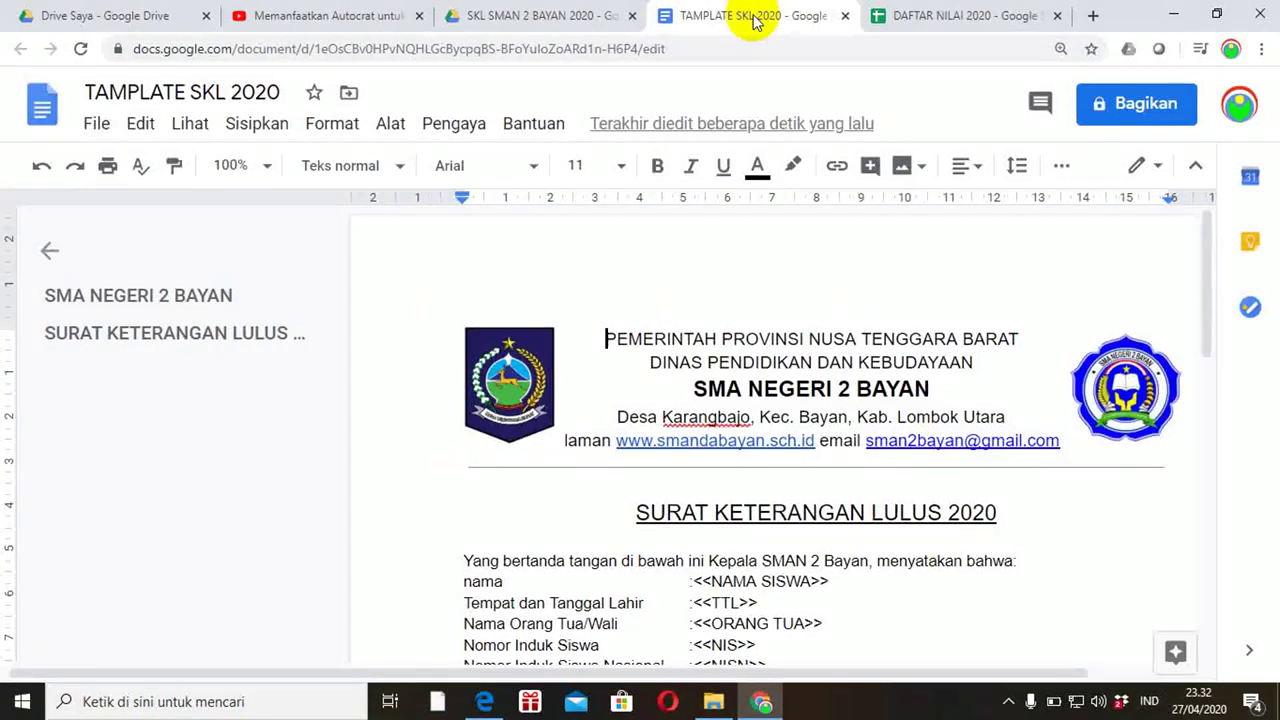
{"action": "left_click", "coordinate": [943, 16]}
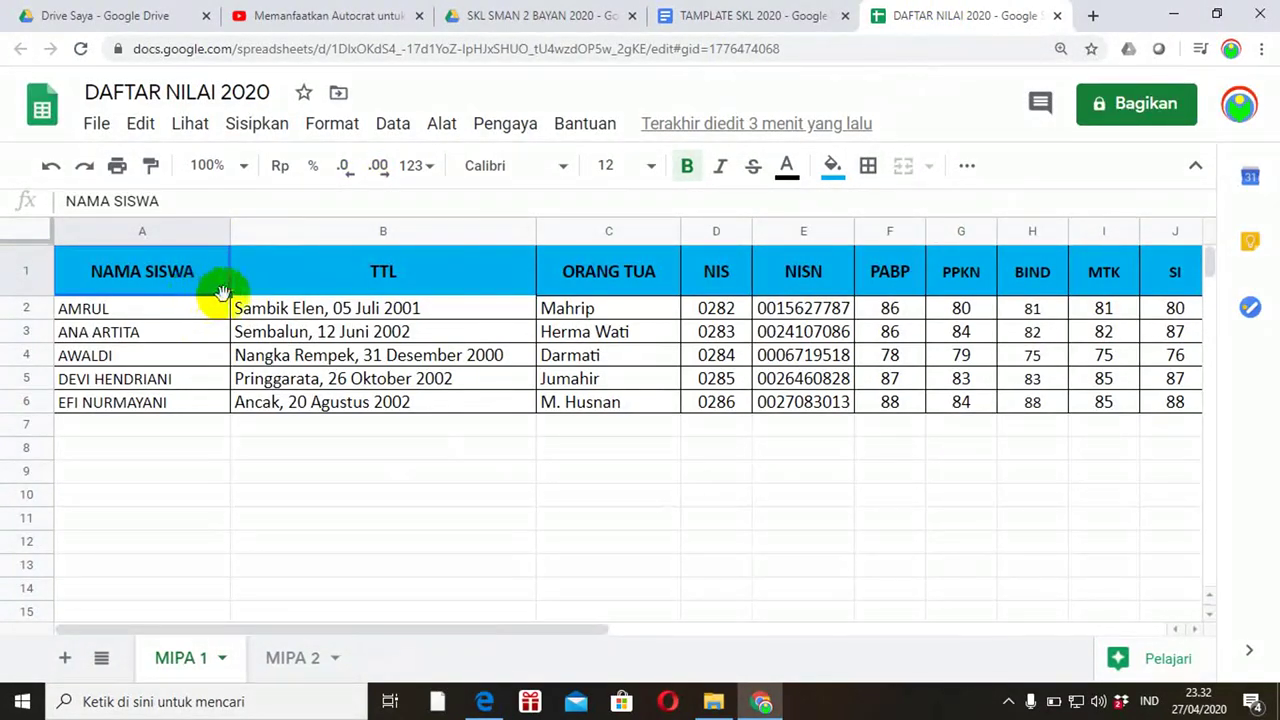
{"action": "left_click", "coordinate": [580, 310]}
{"action": "key", "text": "Right"}
{"action": "key", "text": "Right"}
{"action": "key", "text": "Right"}
{"action": "key", "text": "Right"}
{"action": "key", "text": "Right"}
{"action": "key", "text": "Right"}
{"action": "key", "text": "Right"}
{"action": "key", "text": "Right"}
{"action": "key", "text": "Right"}
{"action": "key", "text": "Right"}
{"action": "key", "text": "Right"}
{"action": "key", "text": "Right"}
{"action": "key", "text": "Right"}
{"action": "key", "text": "Right"}
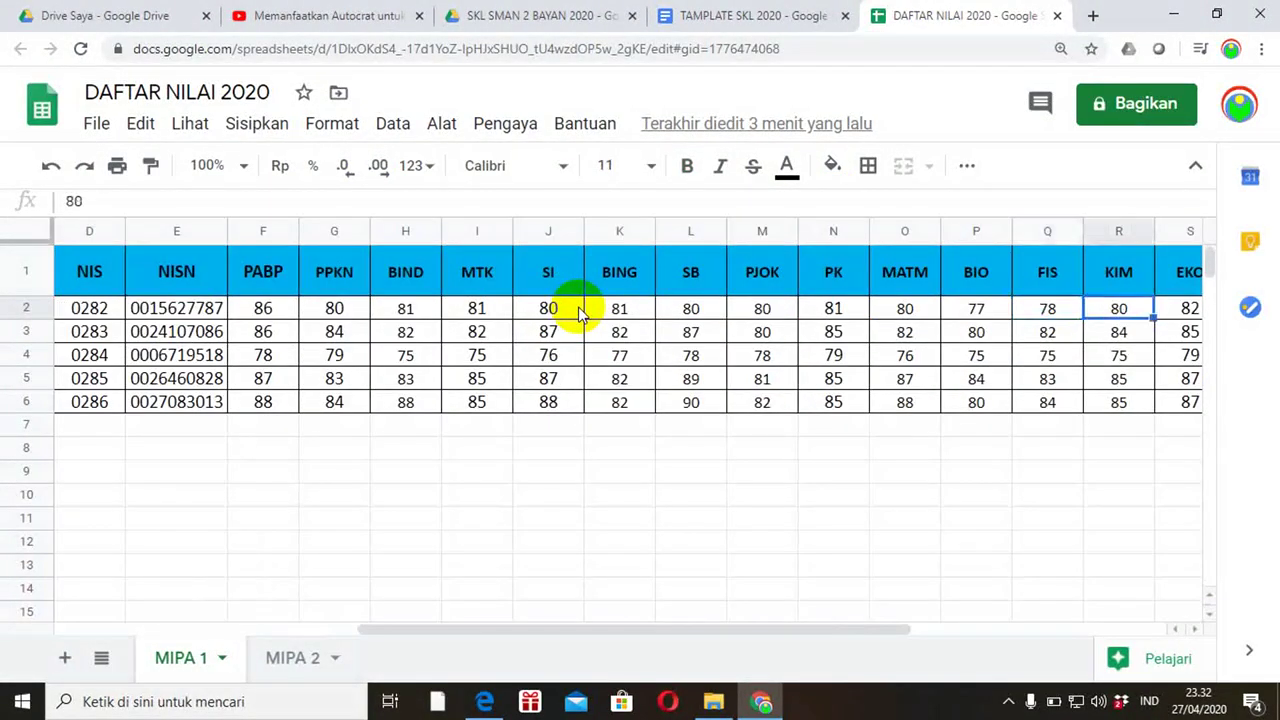
{"action": "key", "text": "Right"}
{"action": "key", "text": "Right"}
{"action": "key", "text": "Left"}
{"action": "key", "text": "Left"}
{"action": "key", "text": "Left"}
{"action": "key", "text": "Left"}
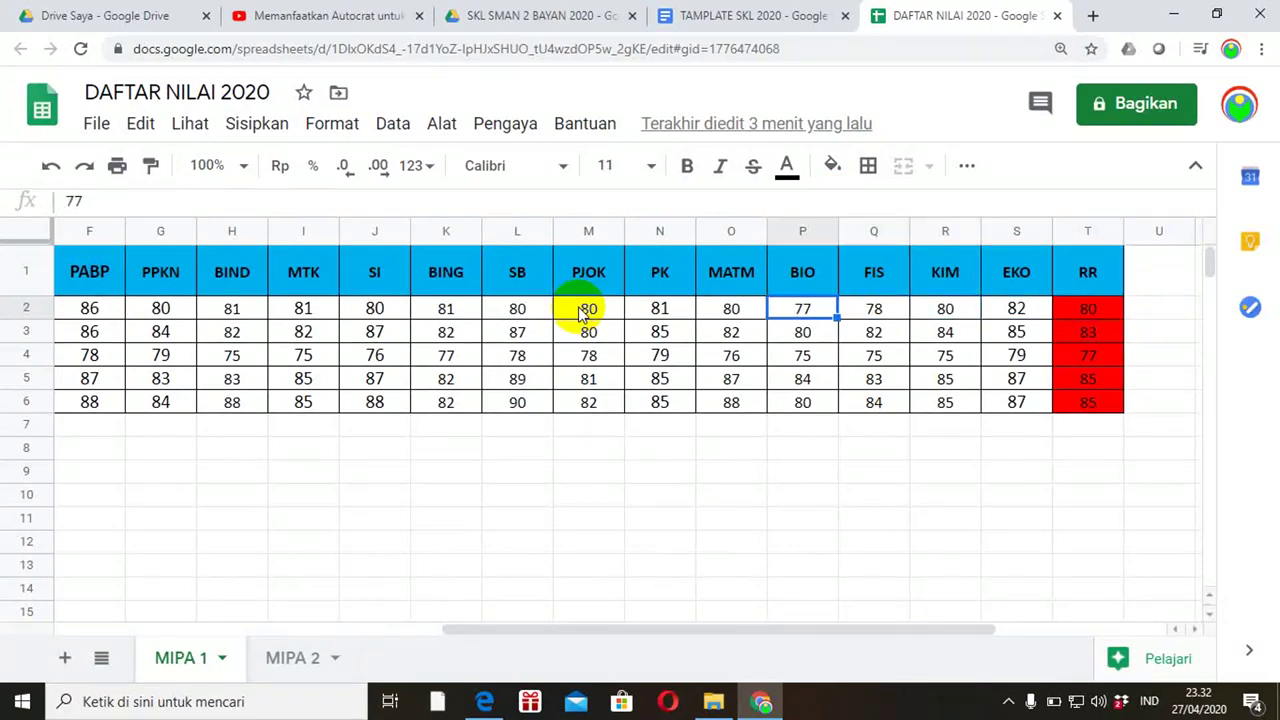
{"action": "key", "text": "Left"}
{"action": "left_click", "coordinate": [710, 15]}
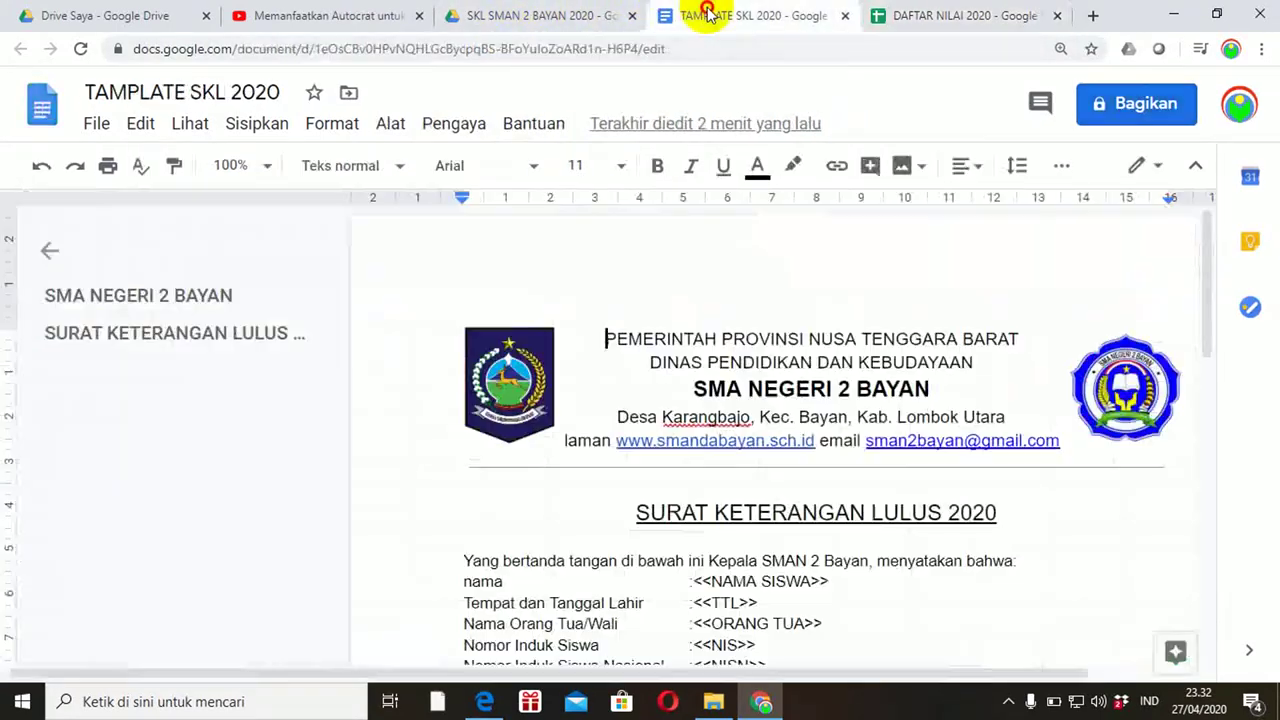
{"action": "mouse_move", "coordinate": [1209, 287]}
{"action": "left_mouse_down"}
{"action": "mouse_move", "coordinate": [1207, 400]}
{"action": "mouse_move", "coordinate": [1196, 372]}
{"action": "left_mouse_up"}
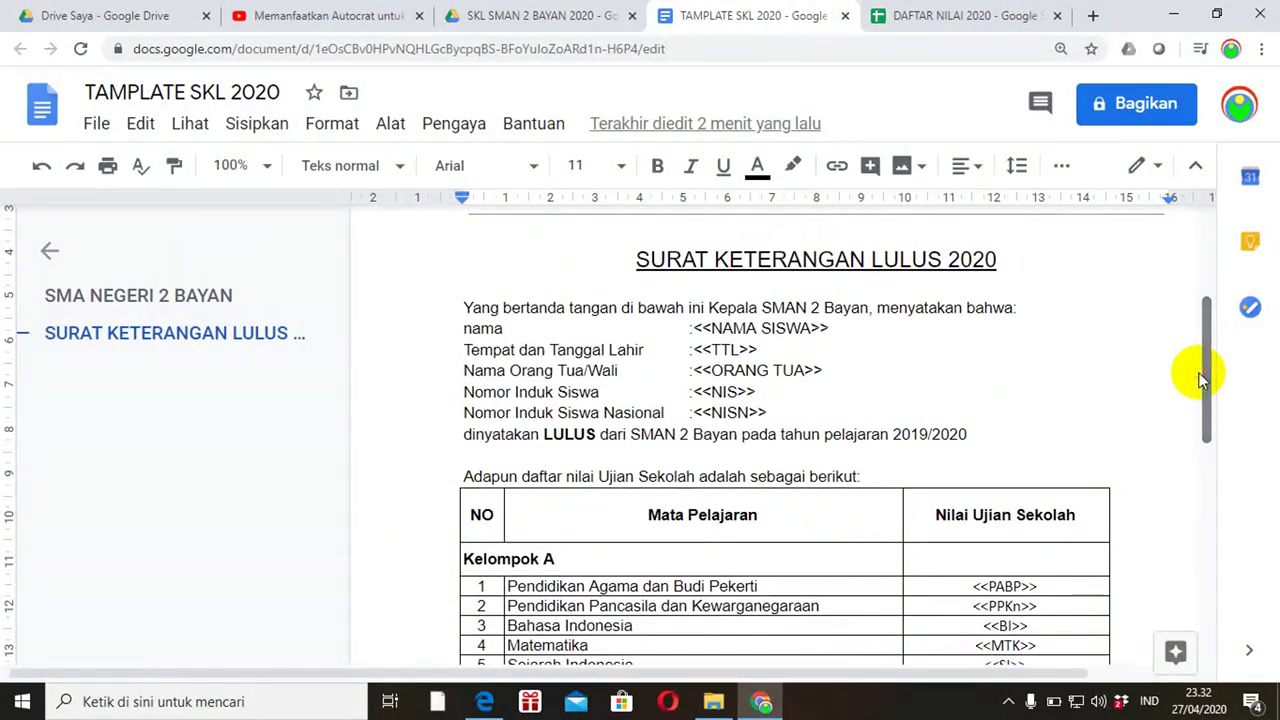
{"action": "left_click", "coordinate": [843, 329]}
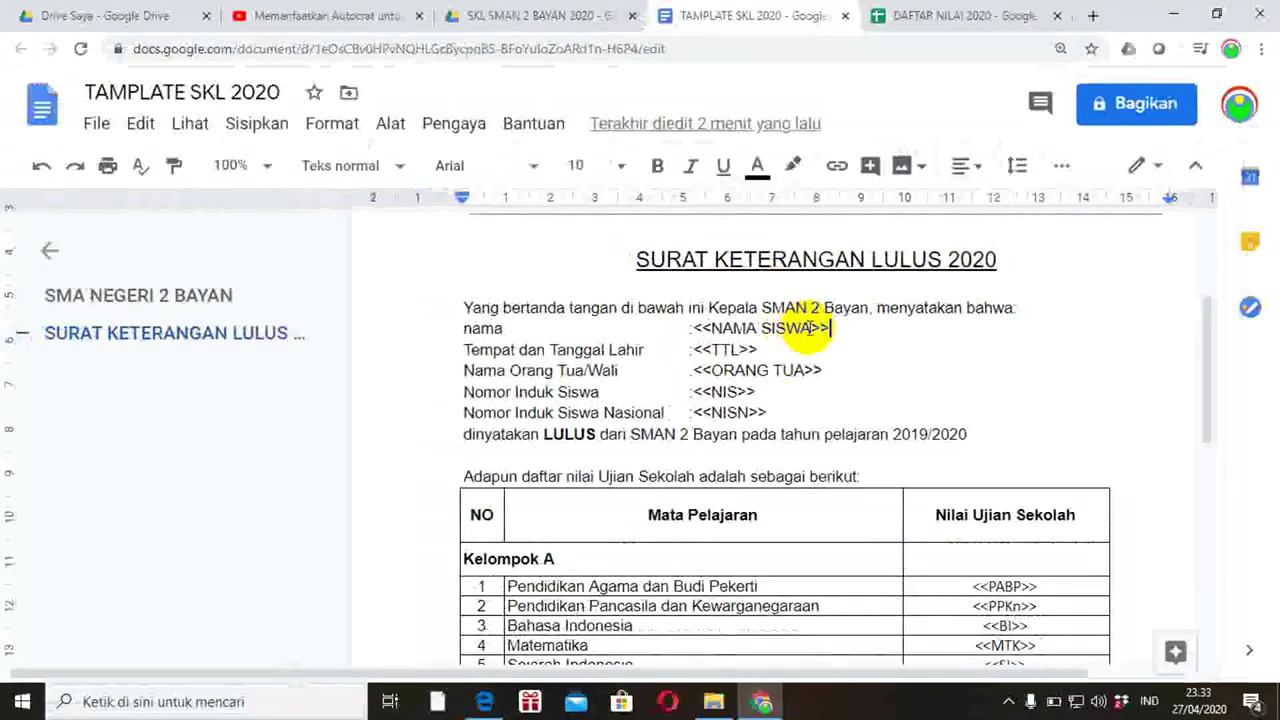
{"action": "left_click", "coordinate": [925, 42]}
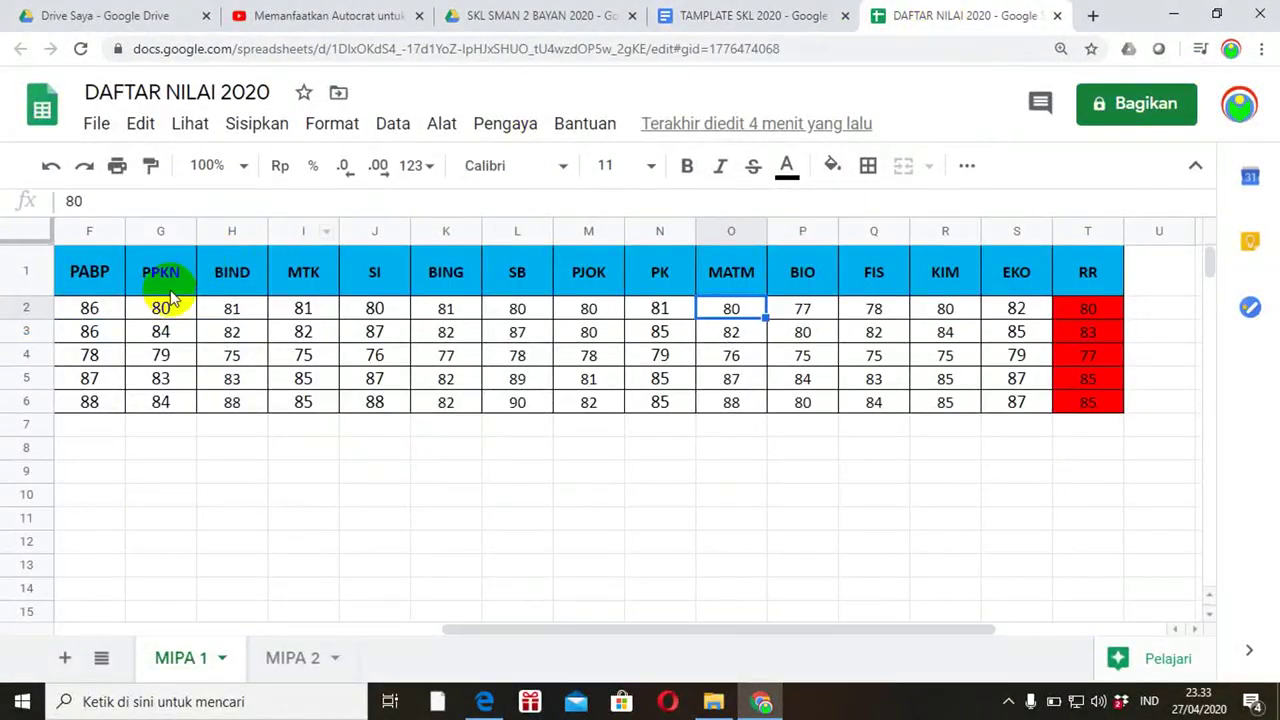
Scroll the MIPA 1 sheet back to column A and check the NAMA SISWA header in A1.
{"action": "left_click_drag", "start_coordinate": [675, 626], "coordinate": [257, 610]}
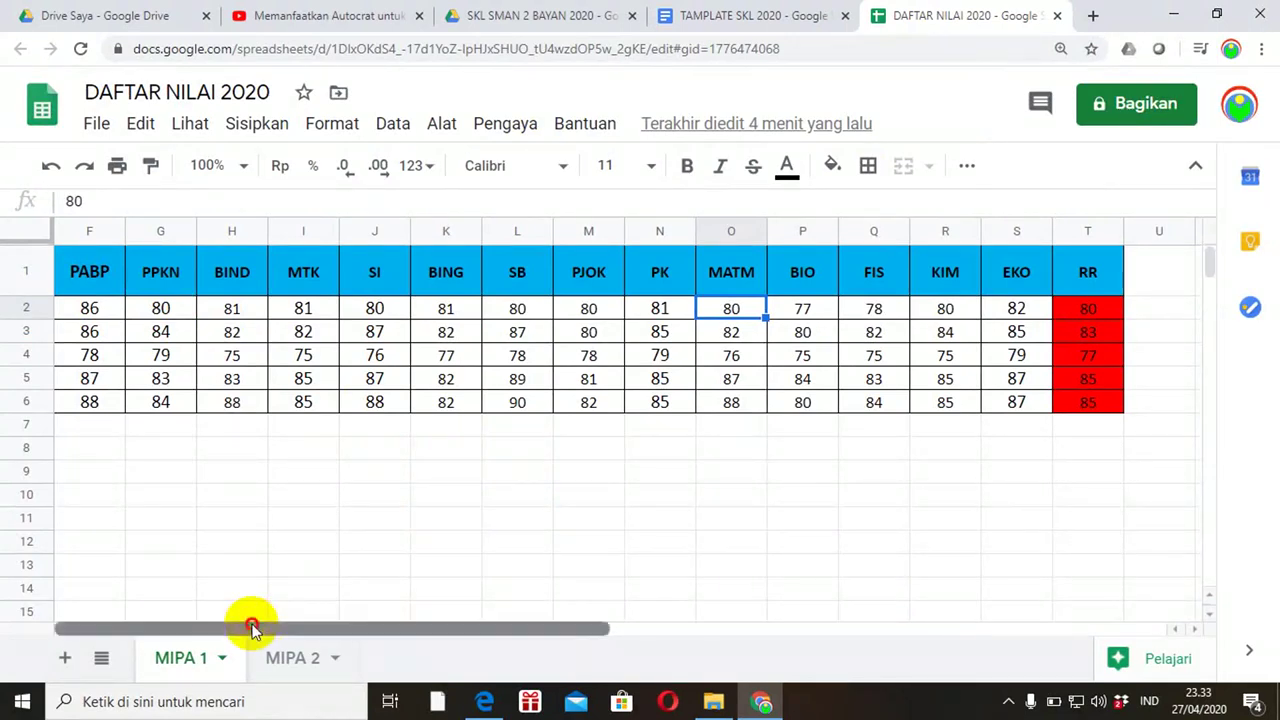
{"action": "left_click", "coordinate": [208, 386]}
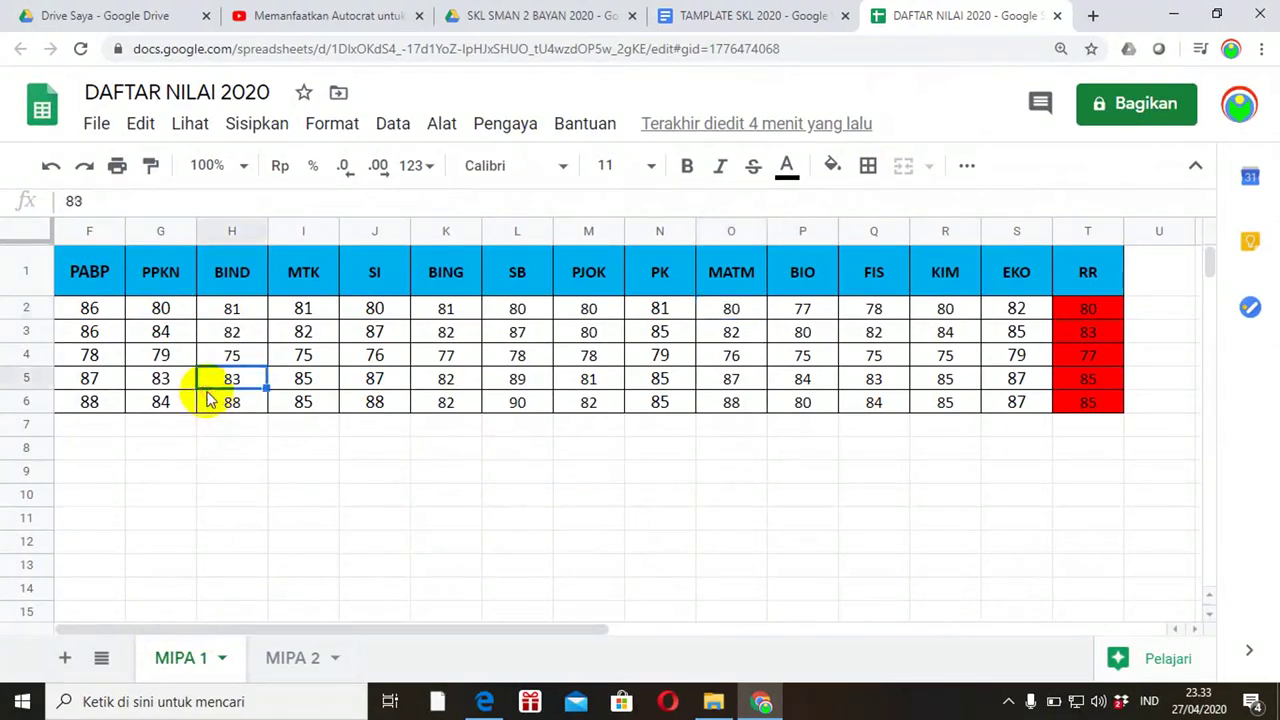
{"action": "key", "text": "Left"}
{"action": "key", "text": "Left"}
{"action": "key", "text": "Left"}
{"action": "key", "text": "Left"}
{"action": "key", "text": "Left"}
{"action": "key", "text": "Left"}
{"action": "key", "text": "Left"}
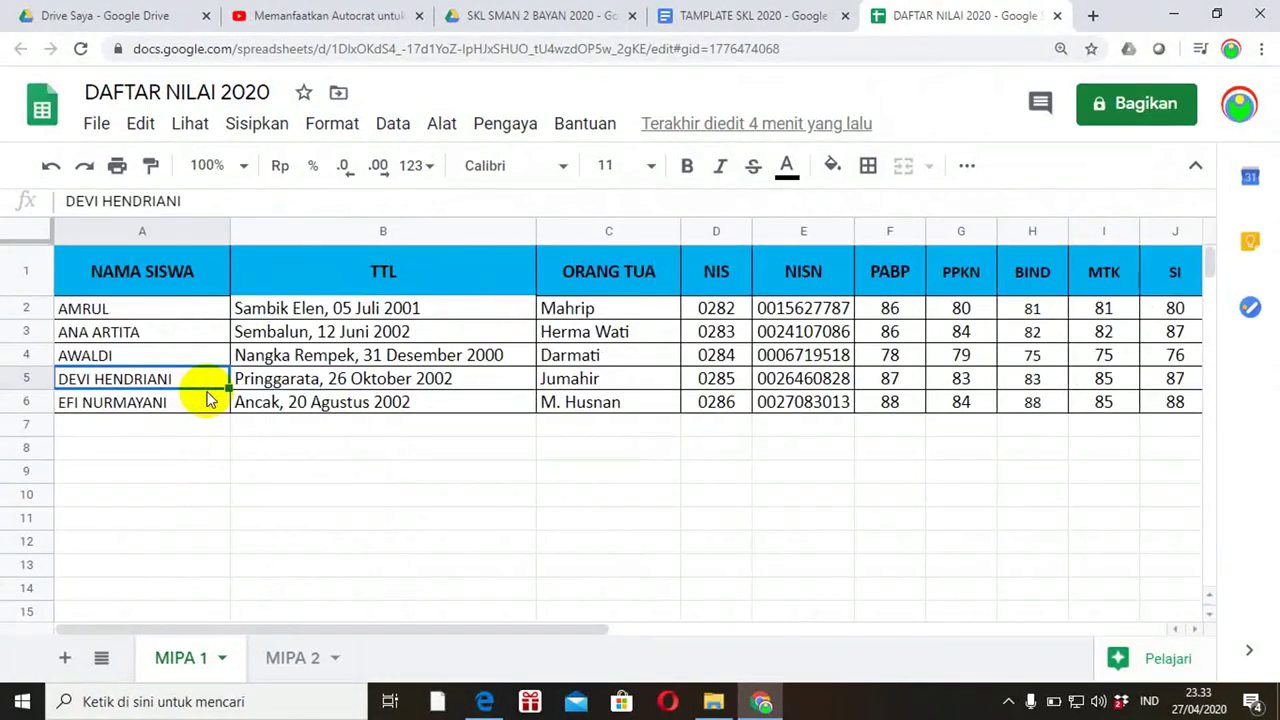
{"action": "left_click", "coordinate": [166, 312]}
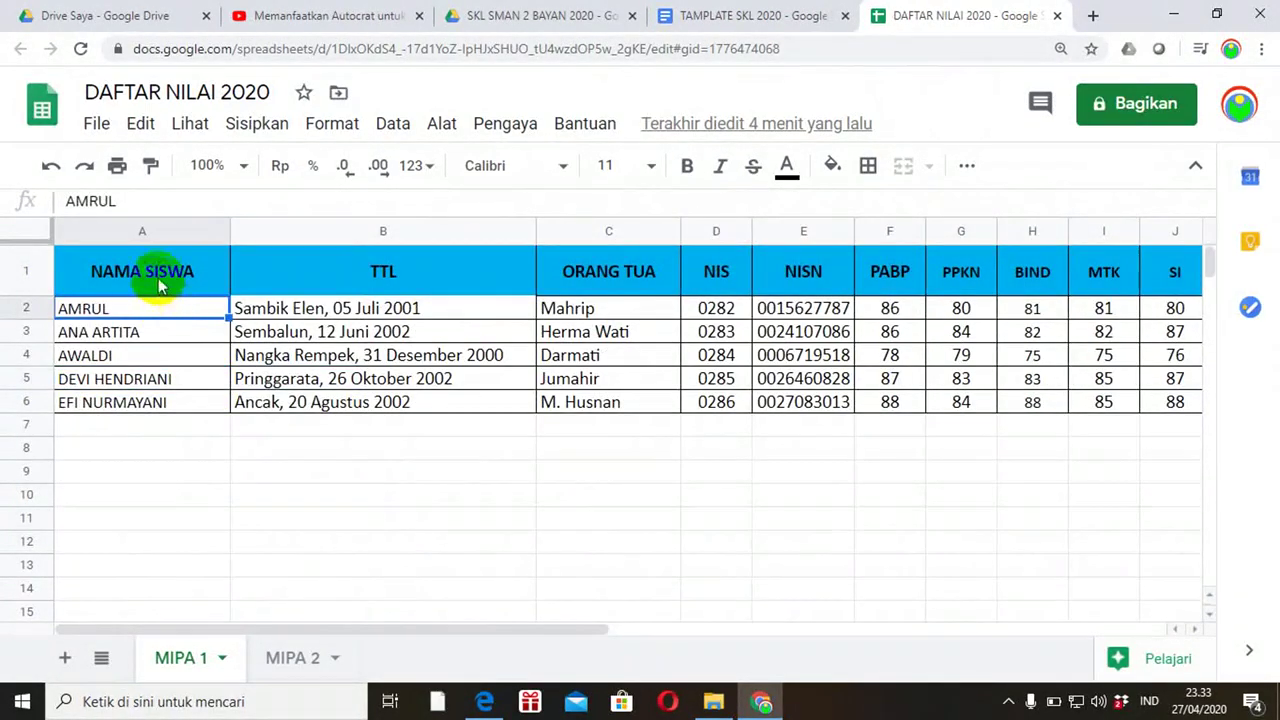
{"action": "left_click", "coordinate": [160, 285]}
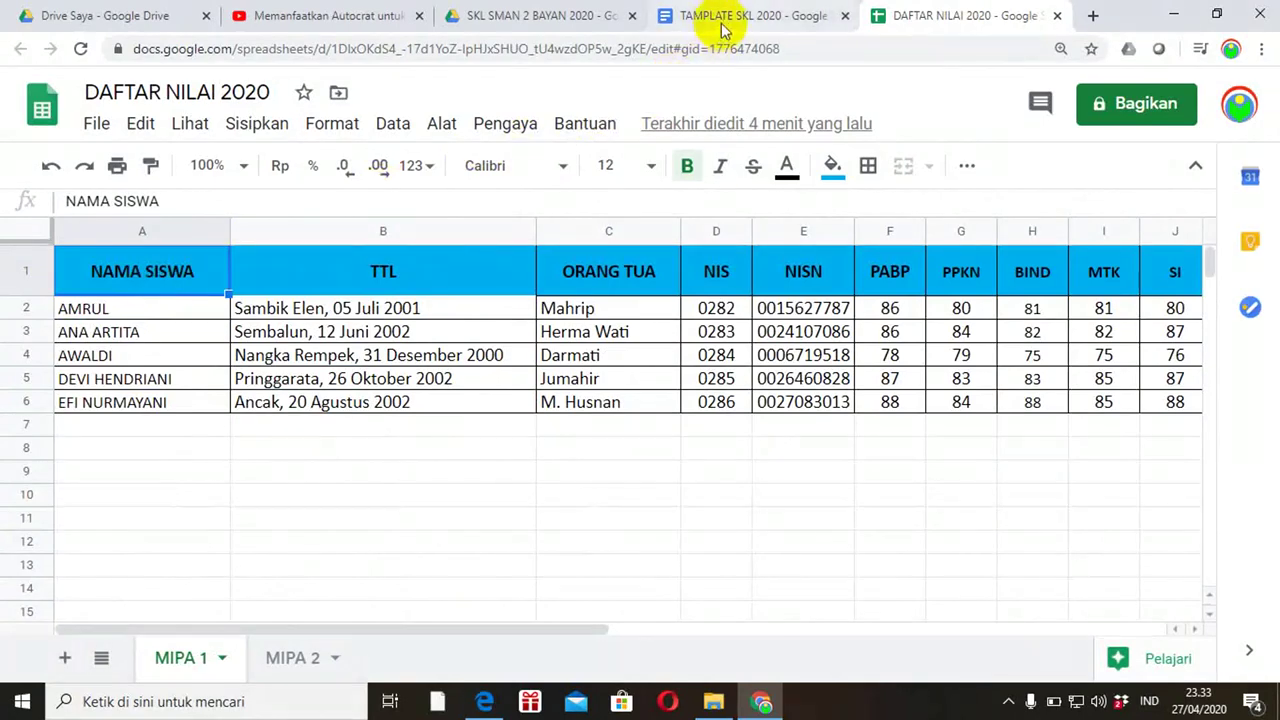
Compare the template's <<TTL>> and <<ORANG TUA>> placeholders with the sheet's column headers.
{"action": "left_click", "coordinate": [722, 22]}
{"action": "left_click", "coordinate": [772, 349]}
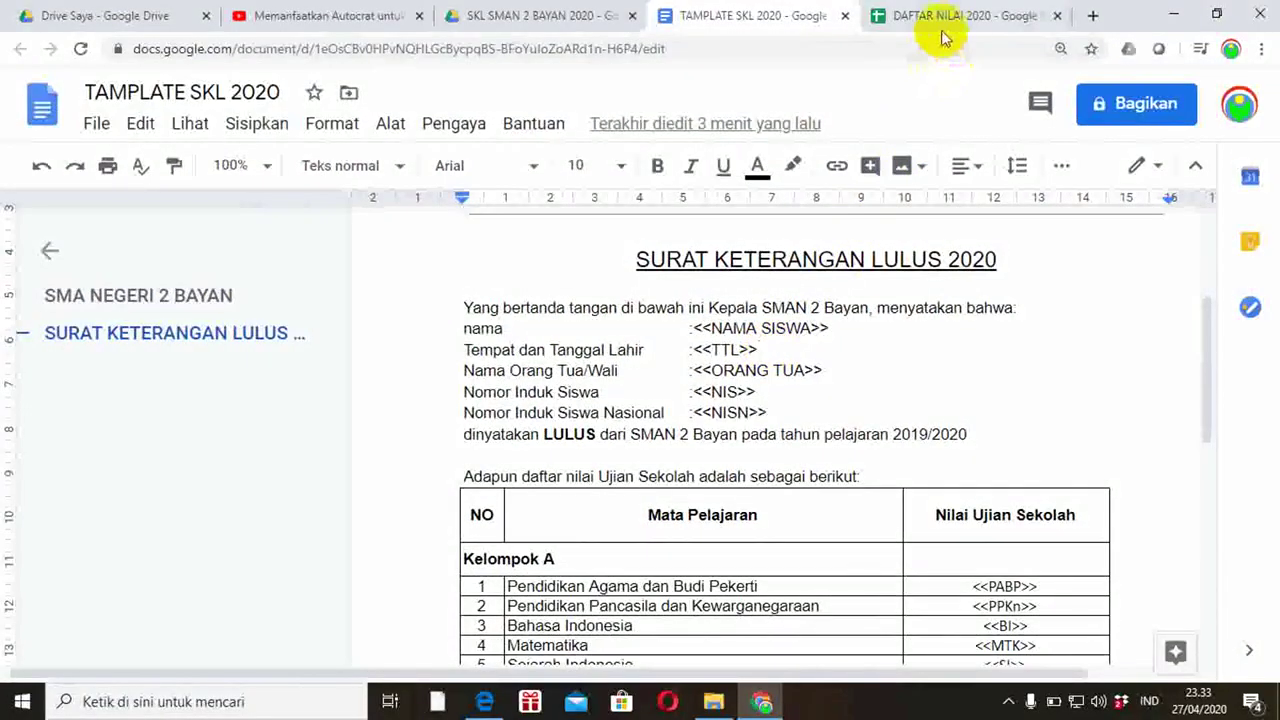
{"action": "left_click", "coordinate": [940, 16]}
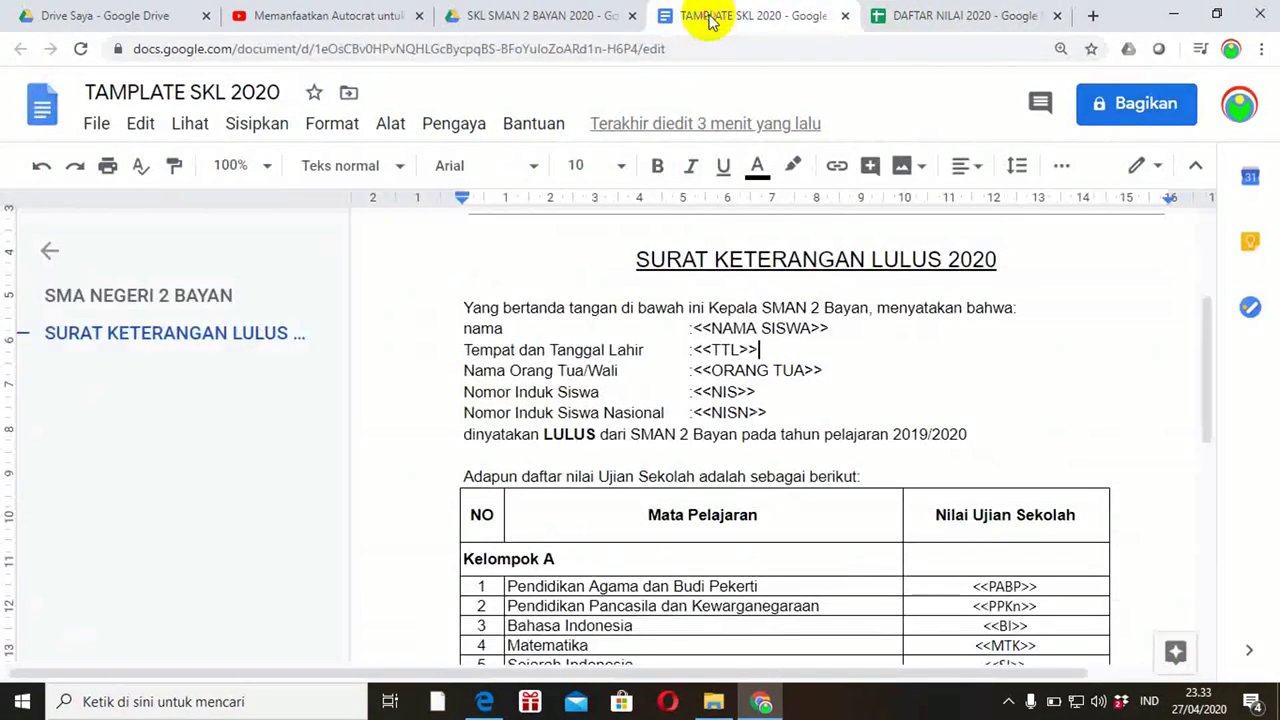
{"action": "left_click", "coordinate": [714, 14]}
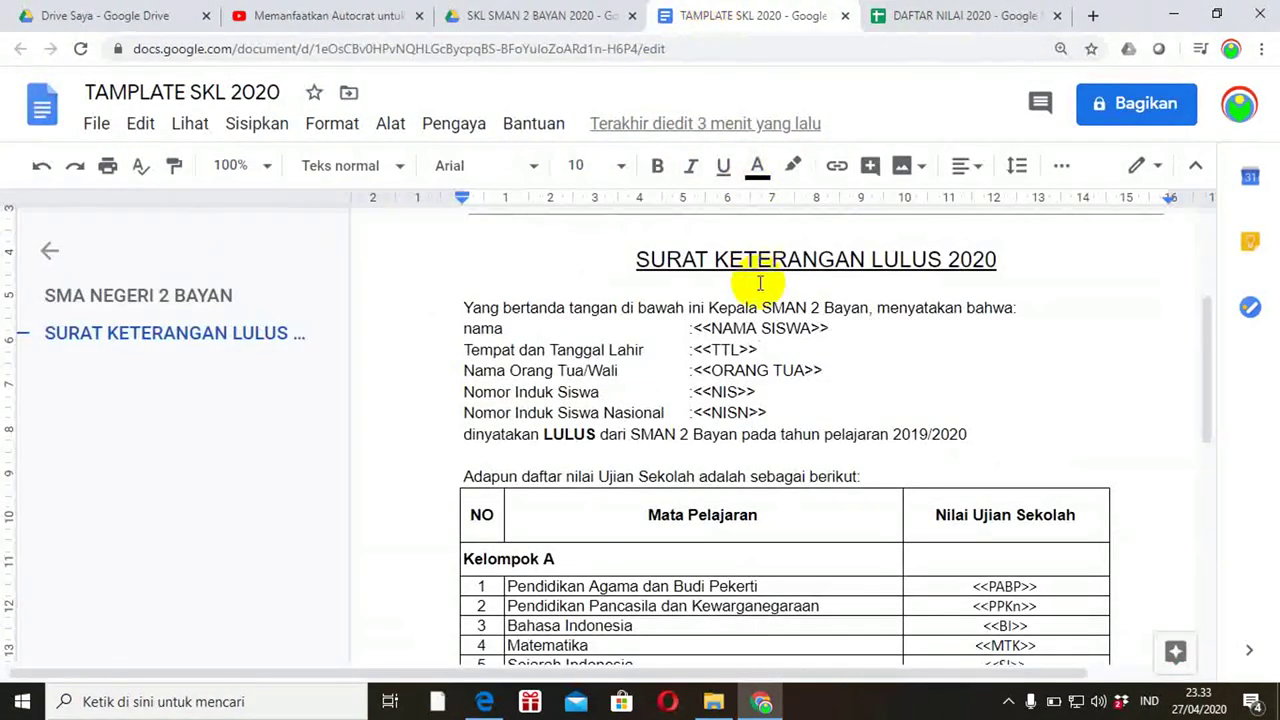
{"action": "left_click", "coordinate": [826, 369]}
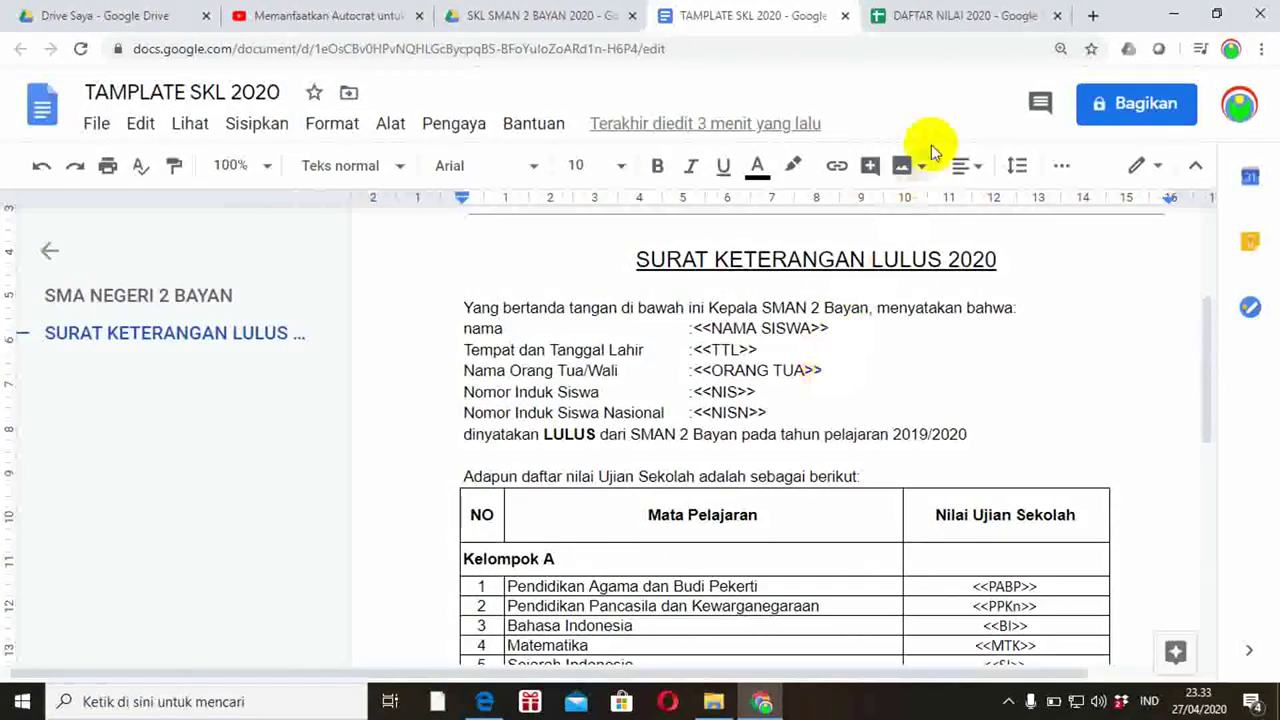
{"action": "left_click", "coordinate": [914, 16]}
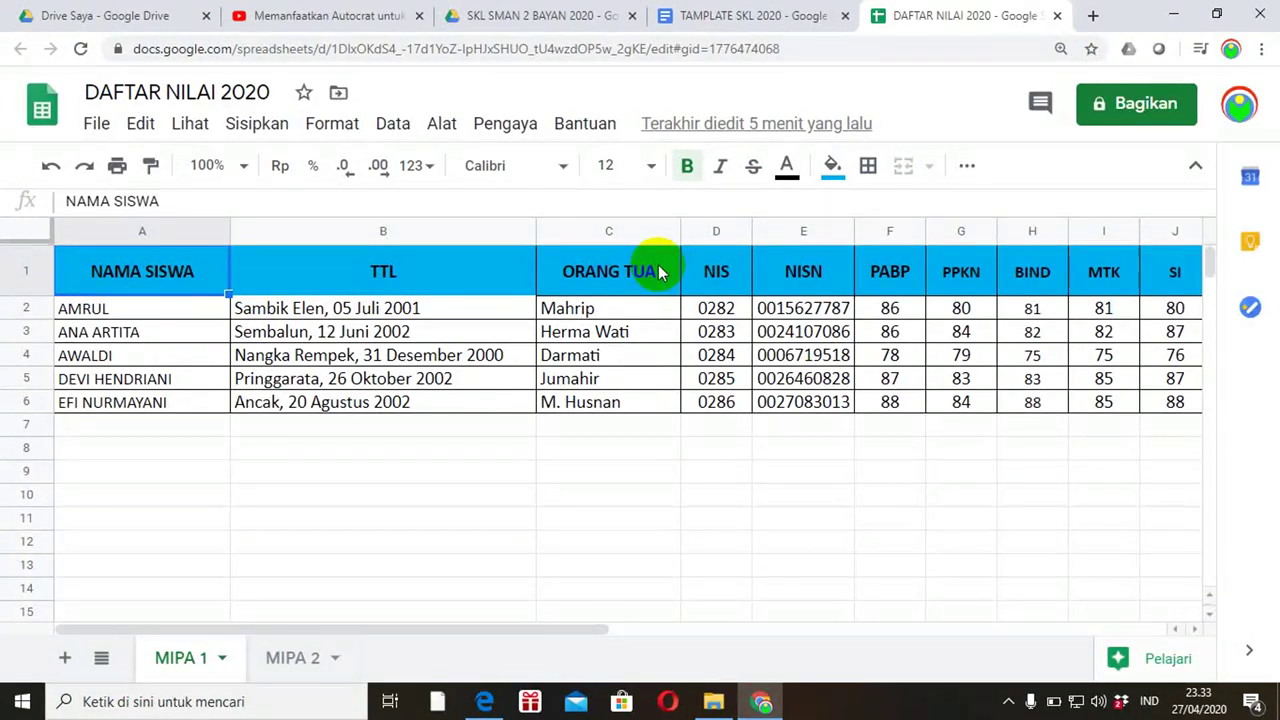
{"action": "left_click", "coordinate": [720, 22]}
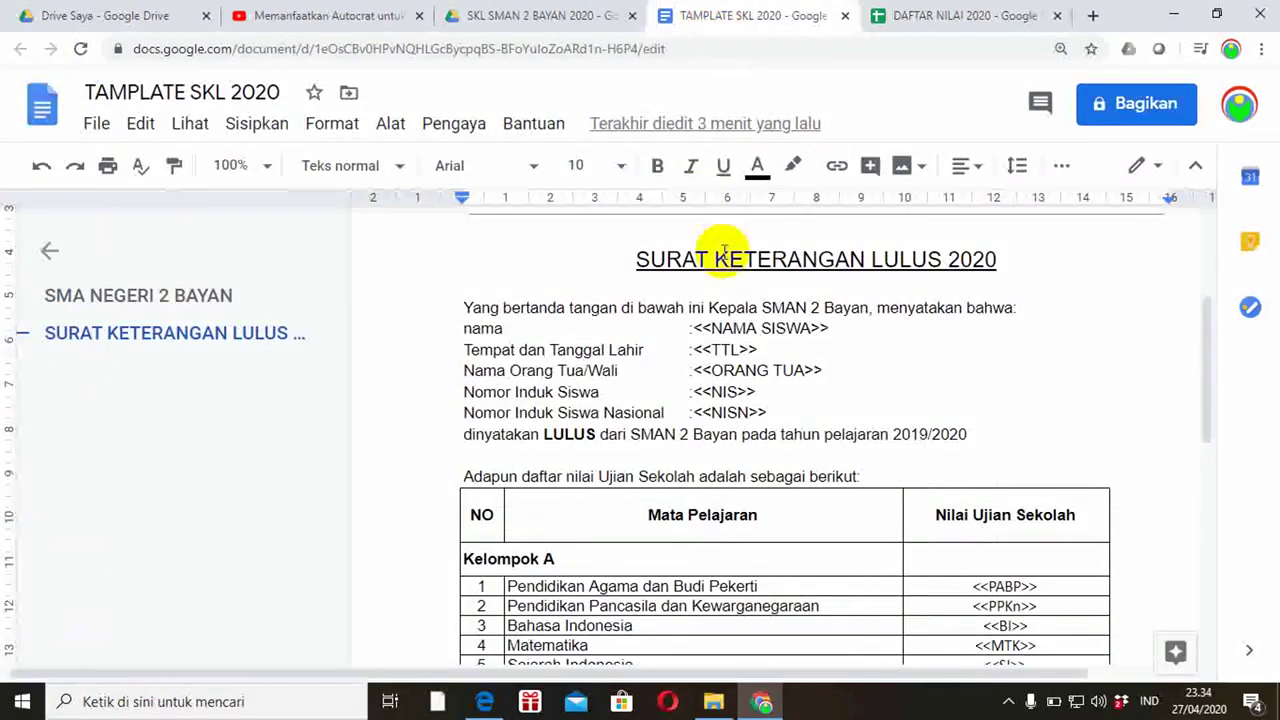
Check the template's <<NAMA SISWA>> placeholder against the sheet, ending on the Docs tab.
{"action": "left_click_drag", "start_coordinate": [697, 330], "coordinate": [825, 331]}
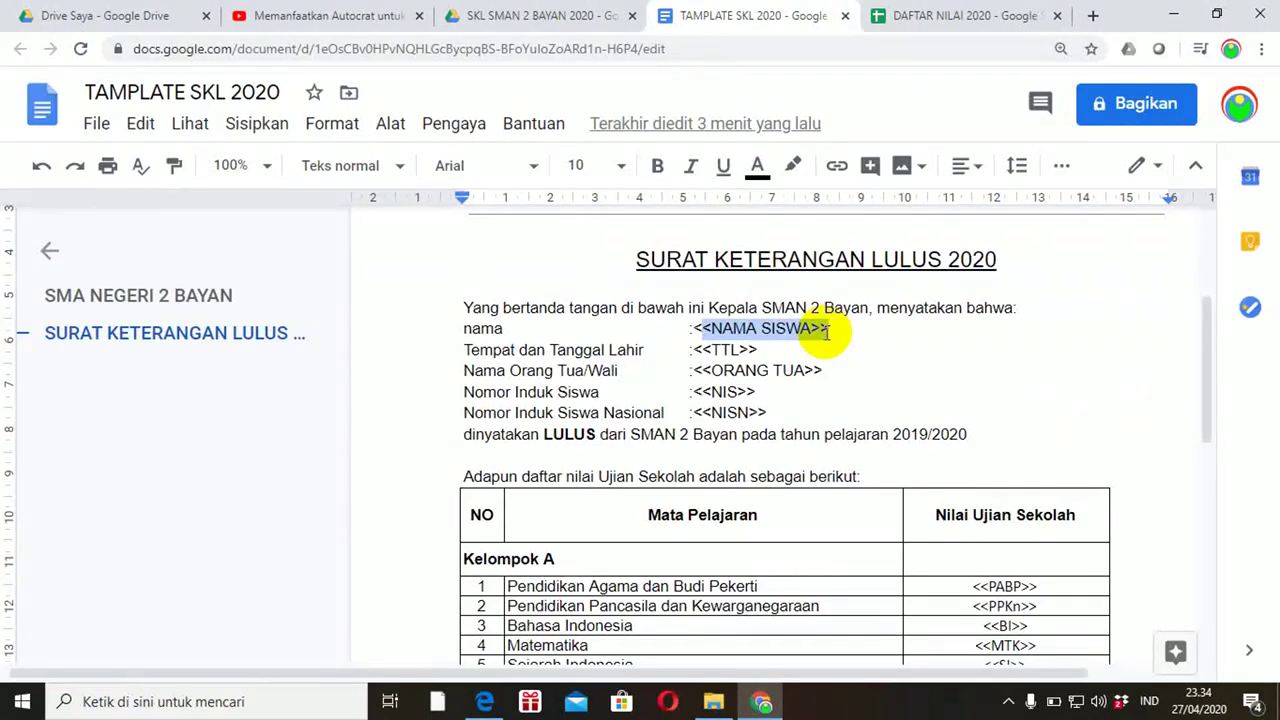
{"action": "left_click", "coordinate": [930, 18]}
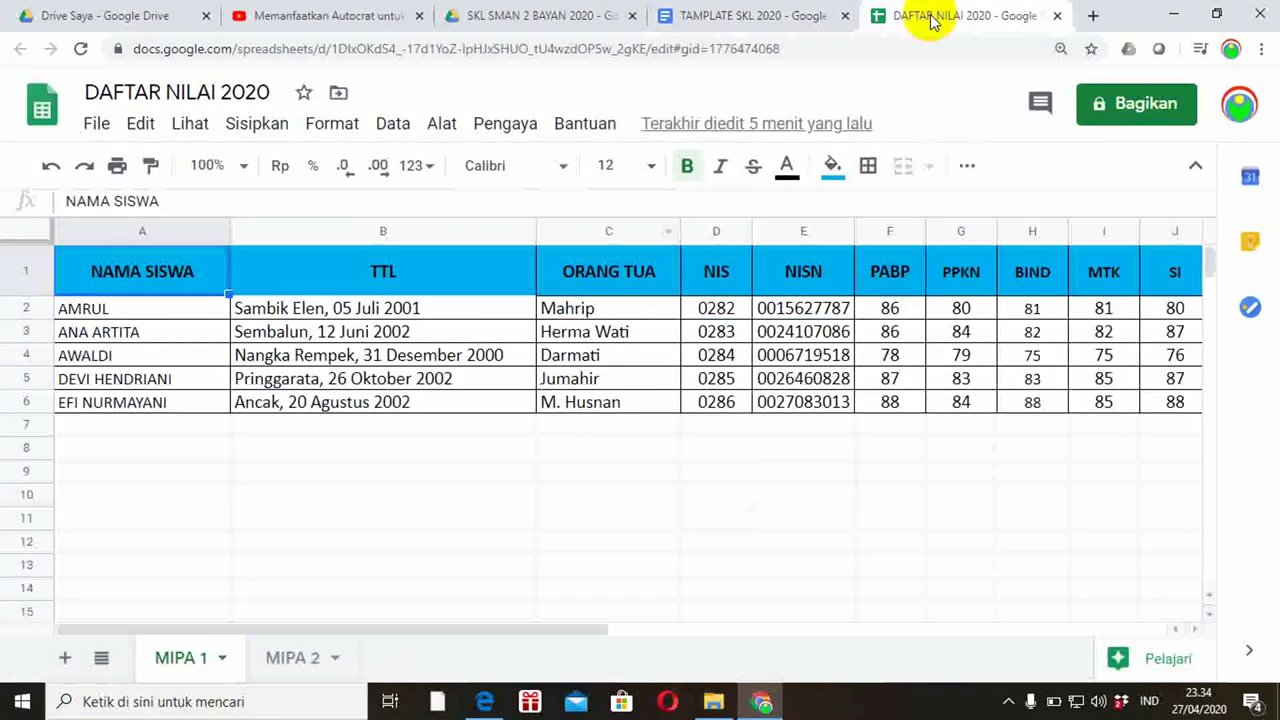
{"action": "left_click", "coordinate": [765, 16]}
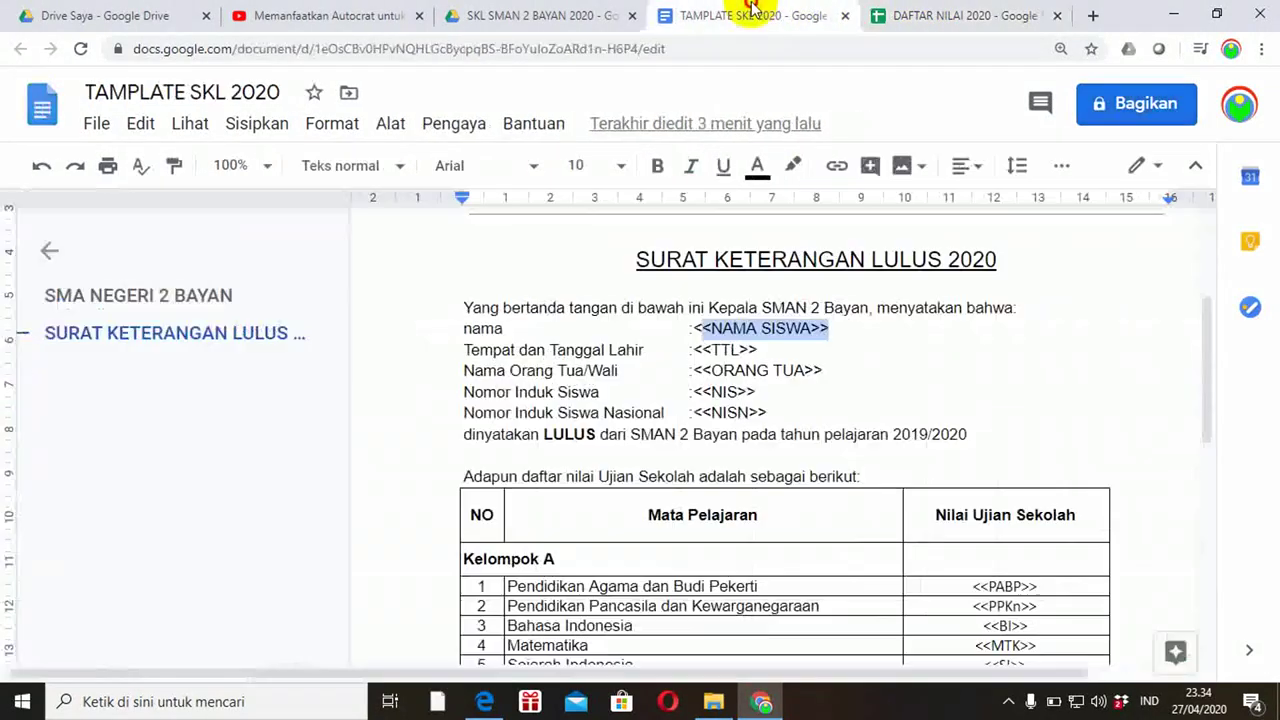
{"action": "left_click", "coordinate": [780, 350]}
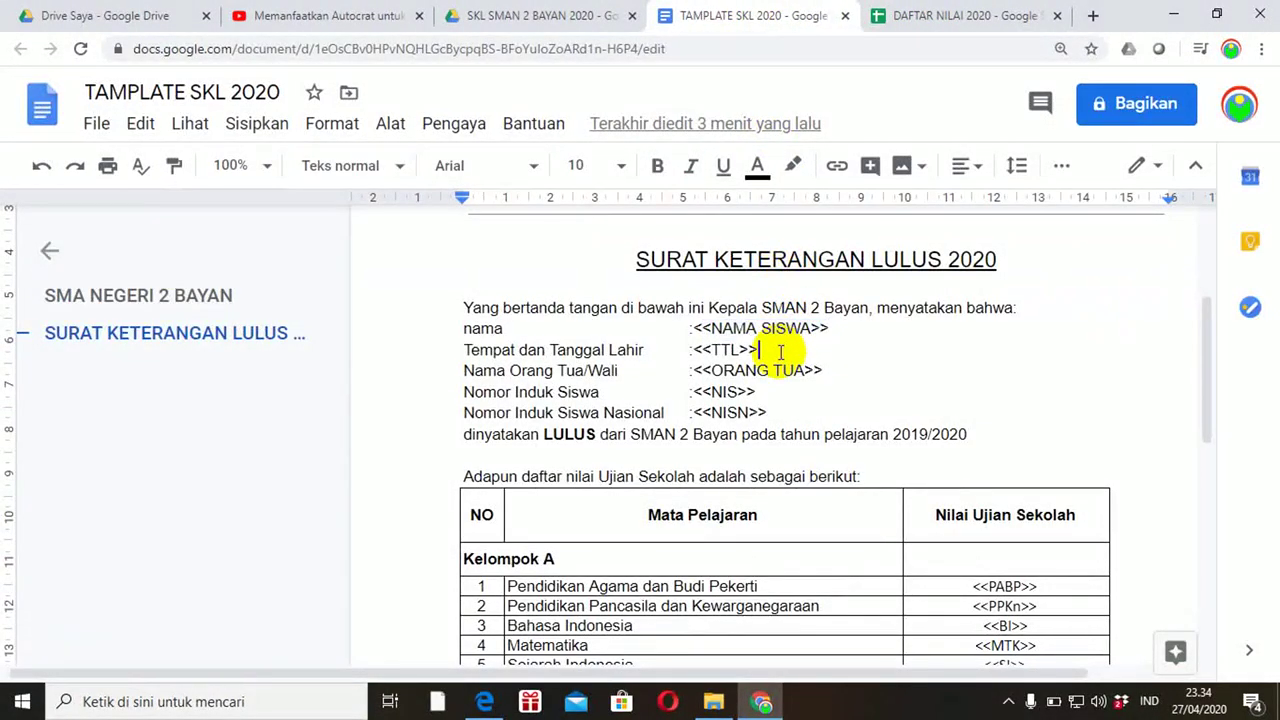
{"action": "left_click", "coordinate": [832, 328]}
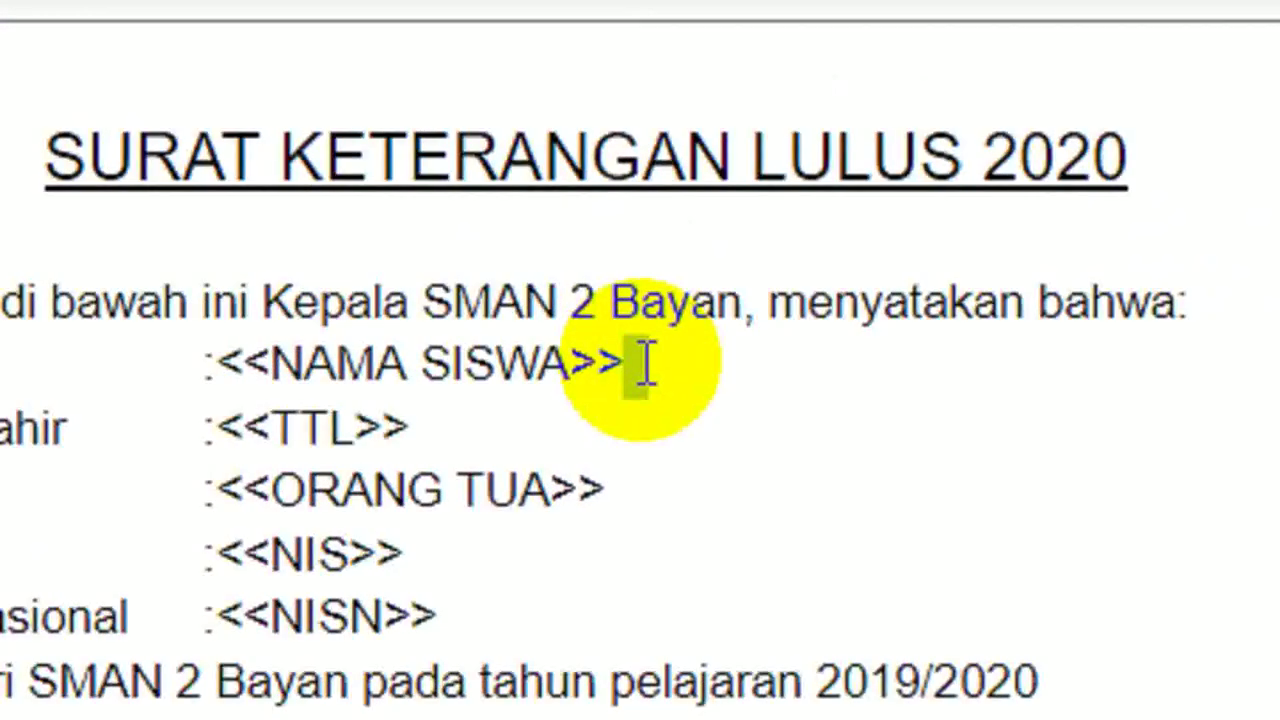
{"action": "double_click", "coordinate": [834, 328]}
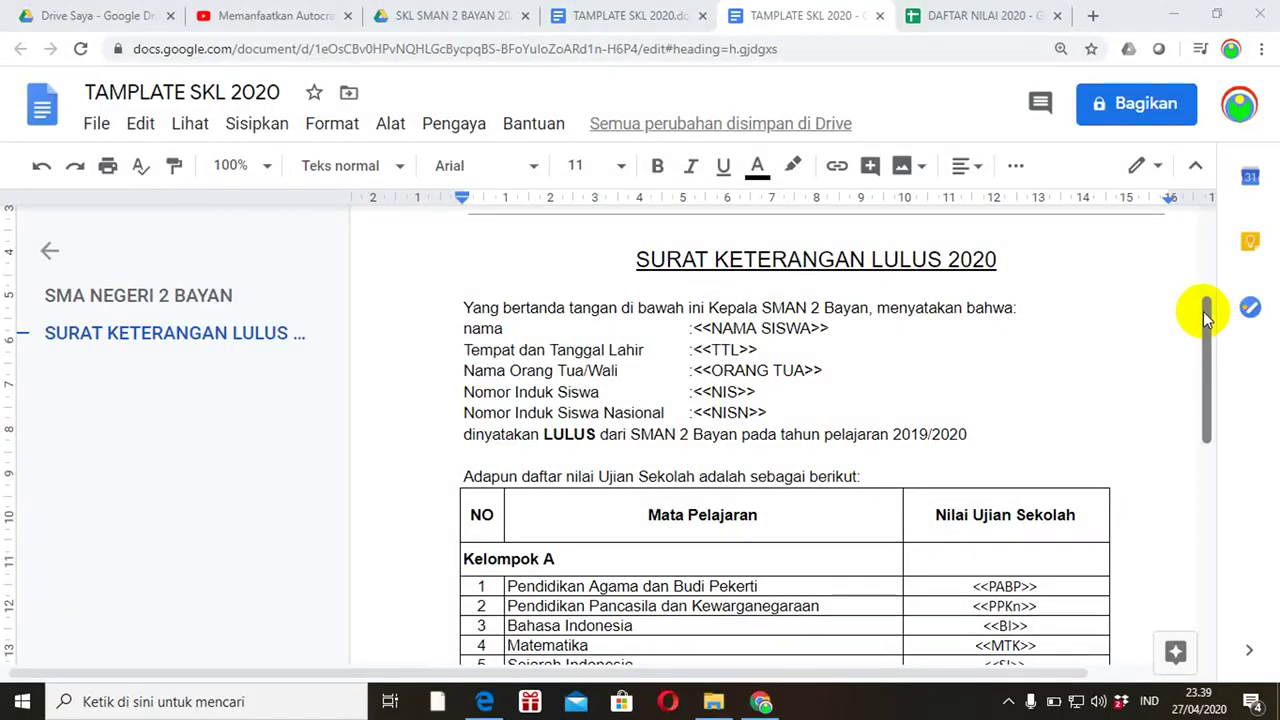
Scroll the TAMPLATE SKL 2020 template to check the <<PABP>>–<<EKO>>, <<RR>> and <<FOTO ID>> placeholders.
{"action": "left_click", "coordinate": [1205, 320]}
{"action": "mouse_move", "coordinate": [1207, 338]}
{"action": "left_mouse_down"}
{"action": "mouse_move", "coordinate": [1208, 373]}
{"action": "mouse_move", "coordinate": [1204, 342]}
{"action": "left_mouse_up"}
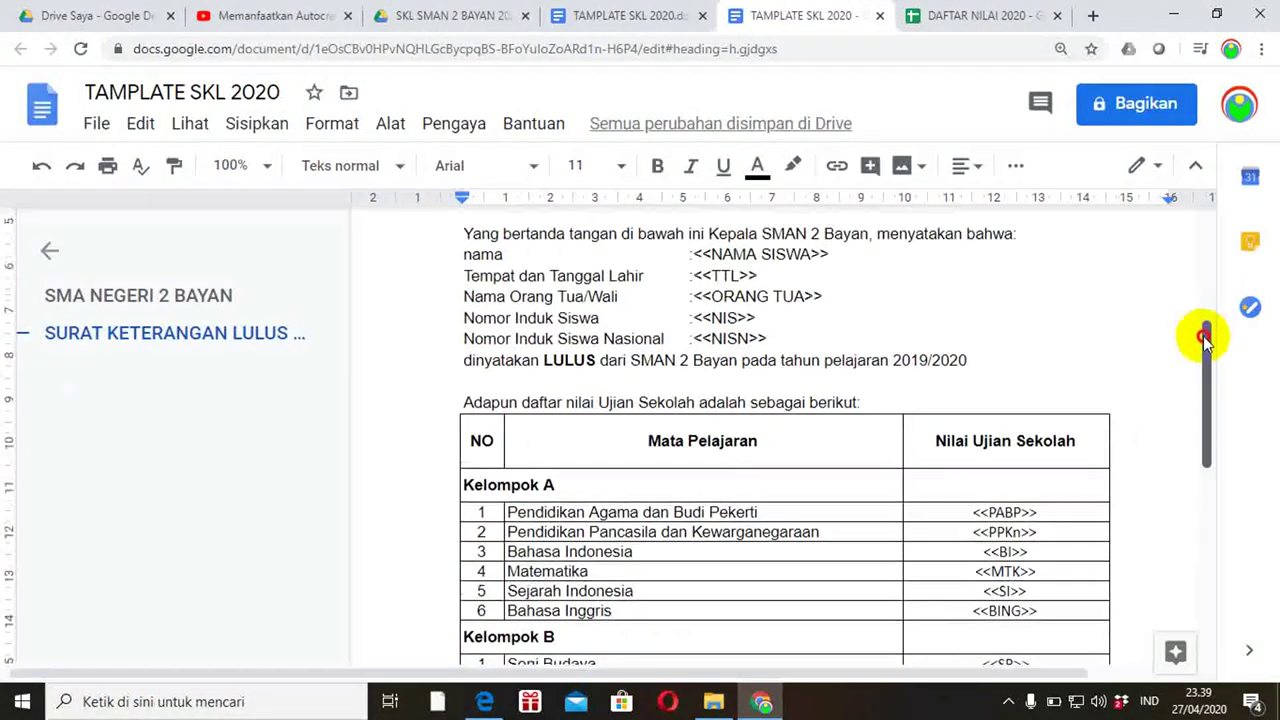
{"action": "left_click_drag", "start_coordinate": [1204, 342], "coordinate": [1204, 311]}
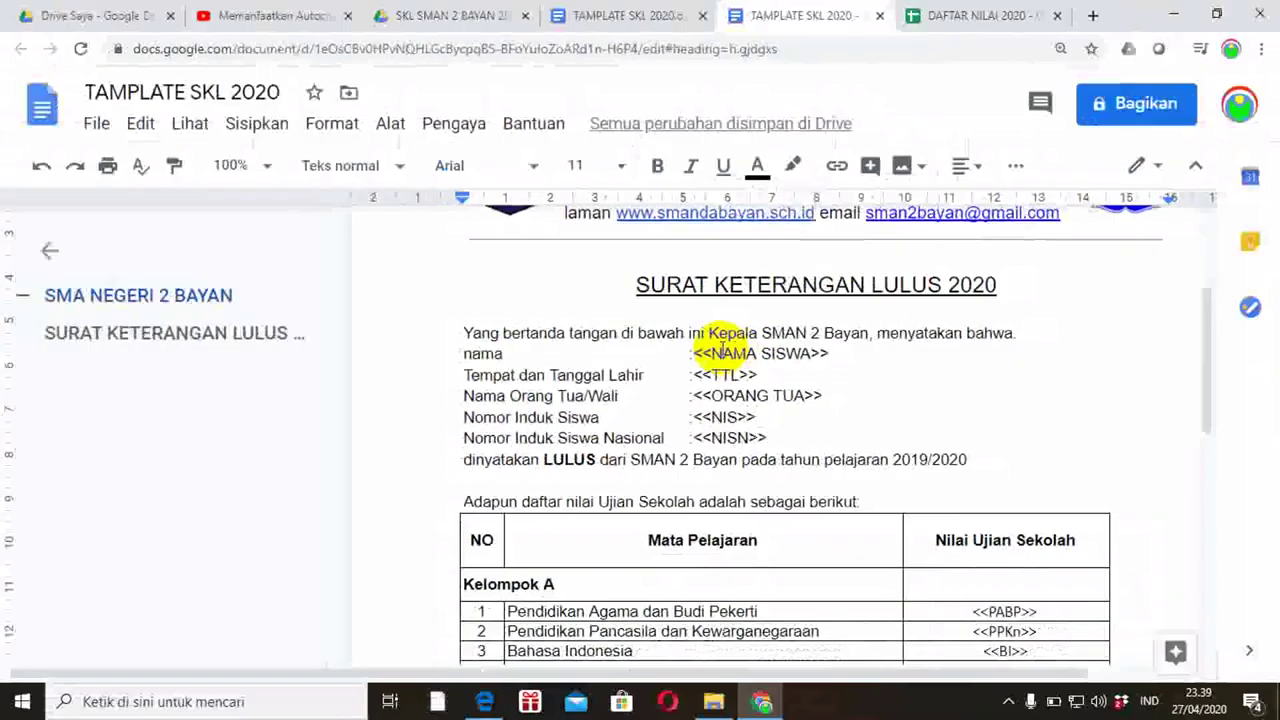
{"action": "left_click_drag", "start_coordinate": [1205, 310], "coordinate": [1209, 420]}
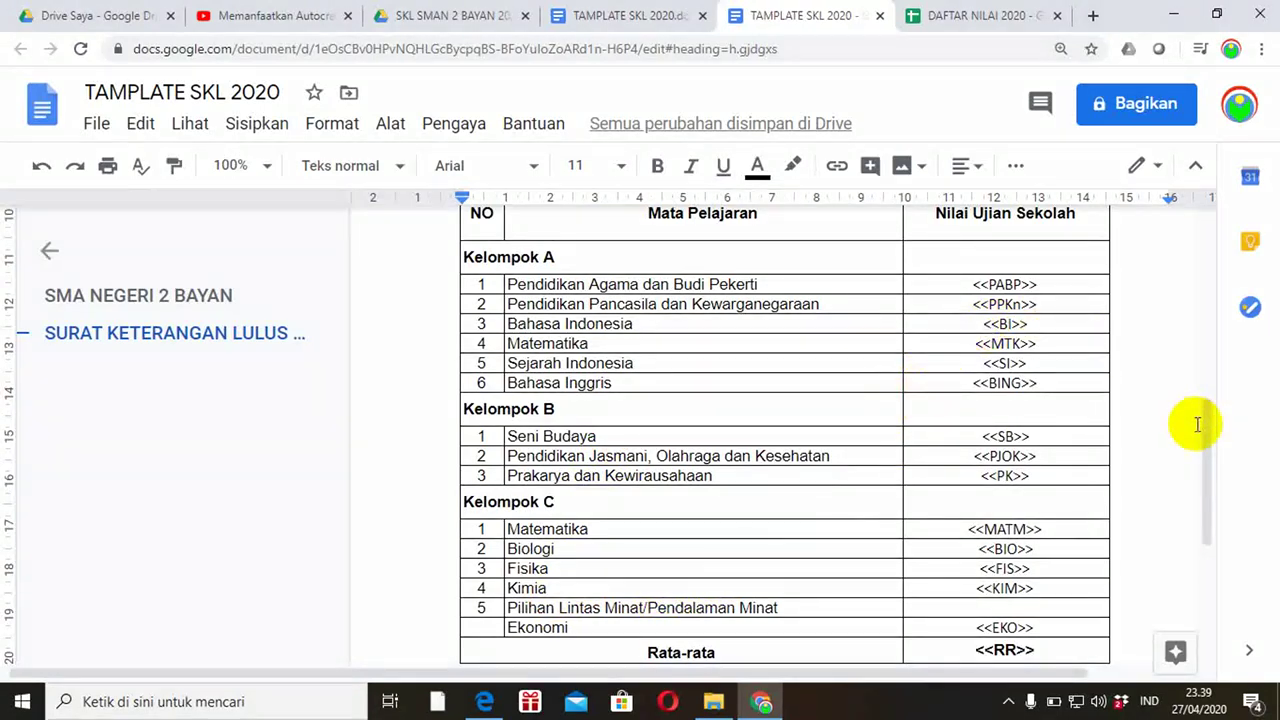
{"action": "left_click_drag", "start_coordinate": [1204, 441], "coordinate": [1204, 380]}
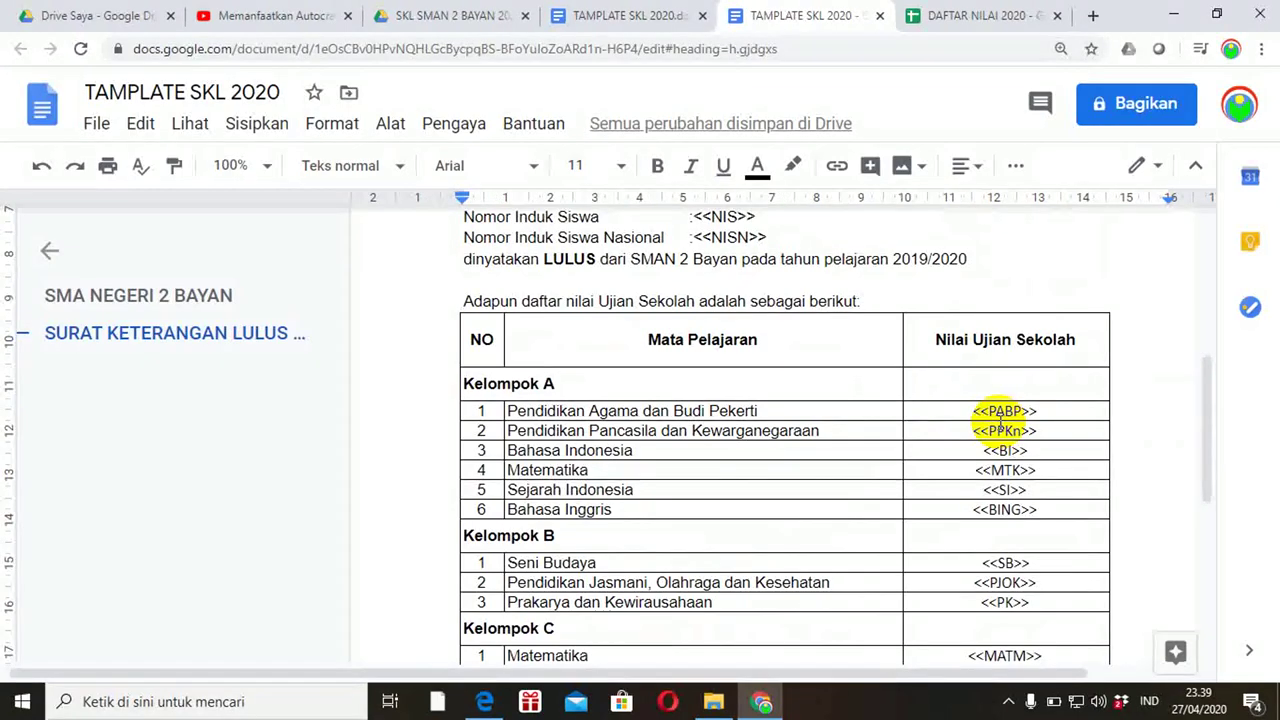
{"action": "left_click_drag", "start_coordinate": [1204, 423], "coordinate": [1205, 518]}
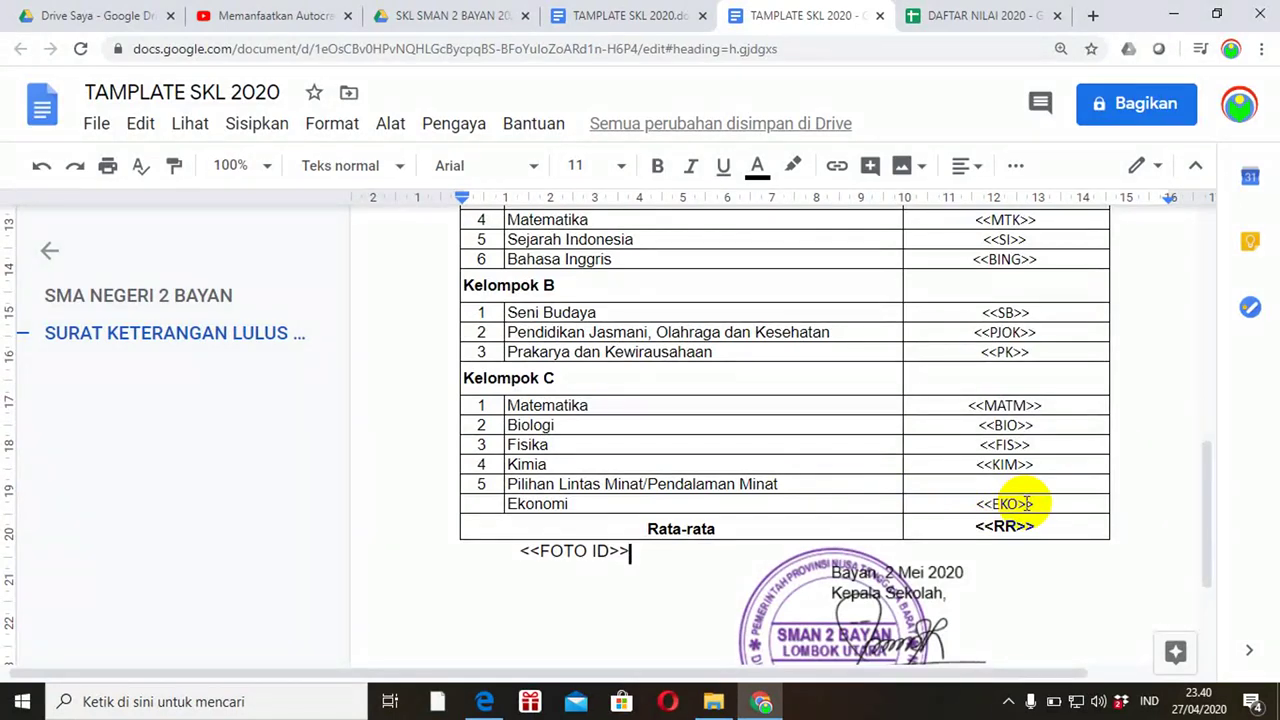
{"action": "left_click", "coordinate": [998, 20]}
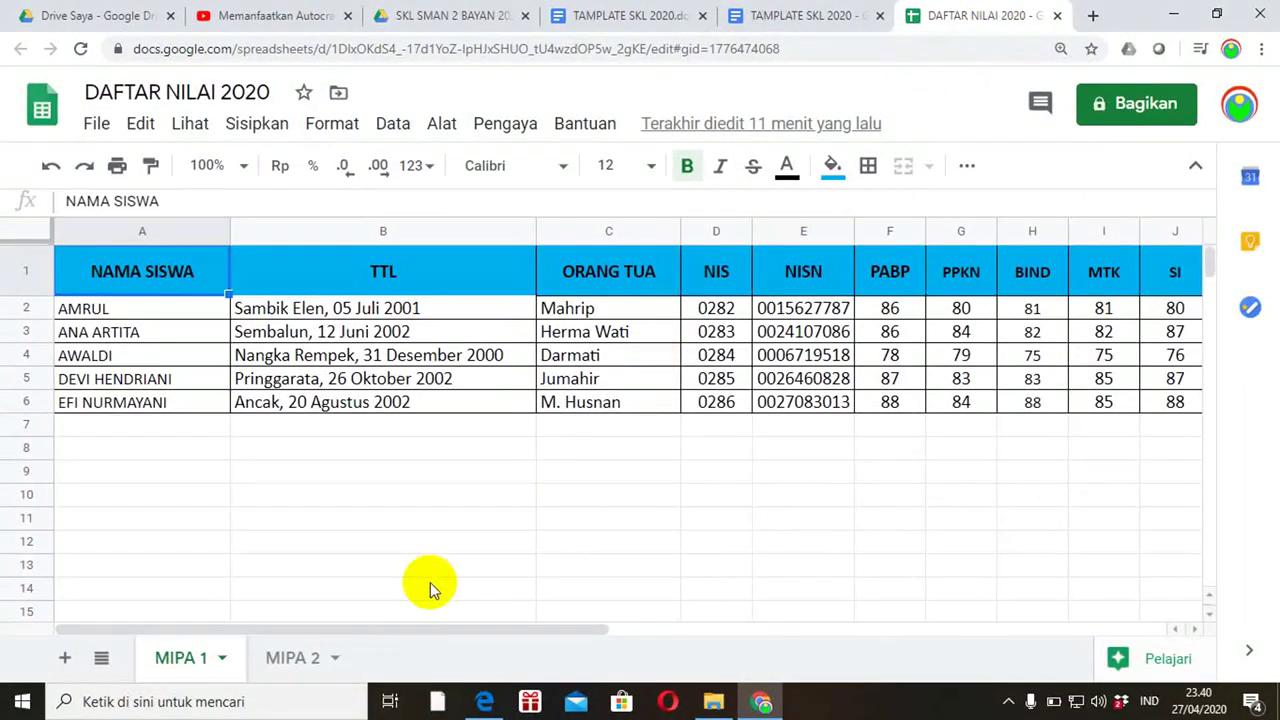
{"action": "left_click_drag", "start_coordinate": [445, 628], "coordinate": [844, 651]}
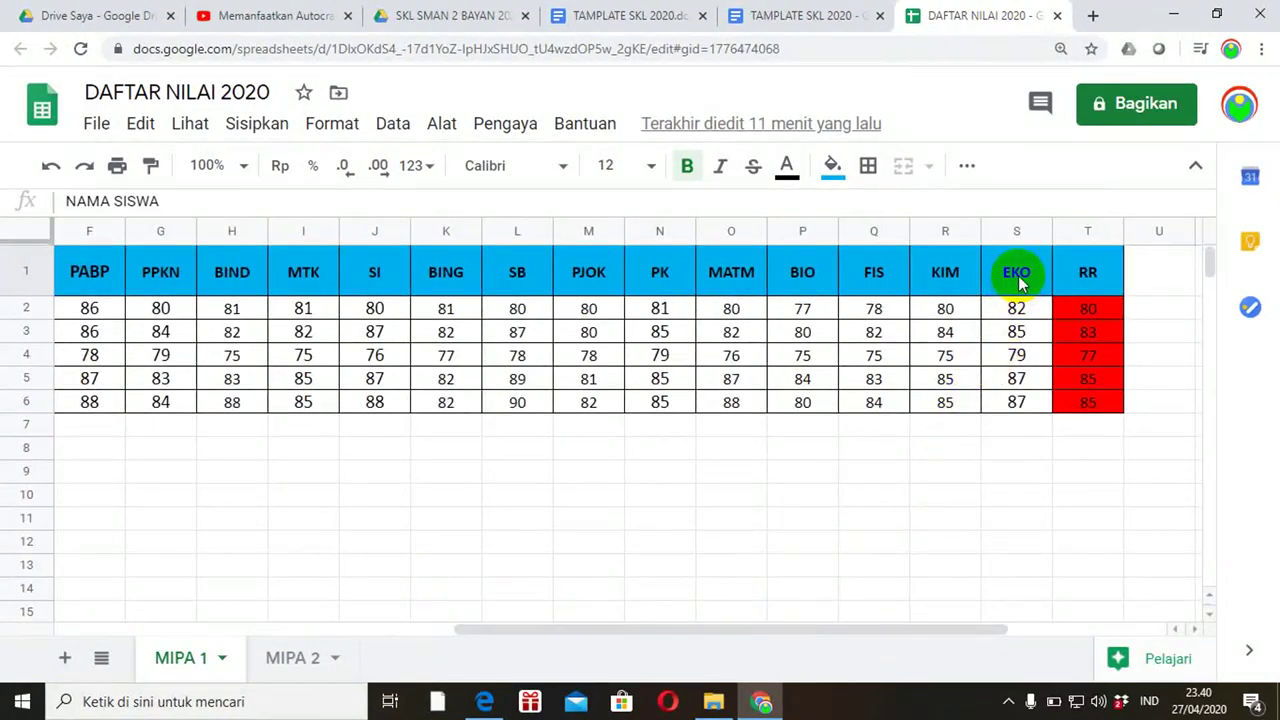
{"action": "left_click", "coordinate": [814, 18]}
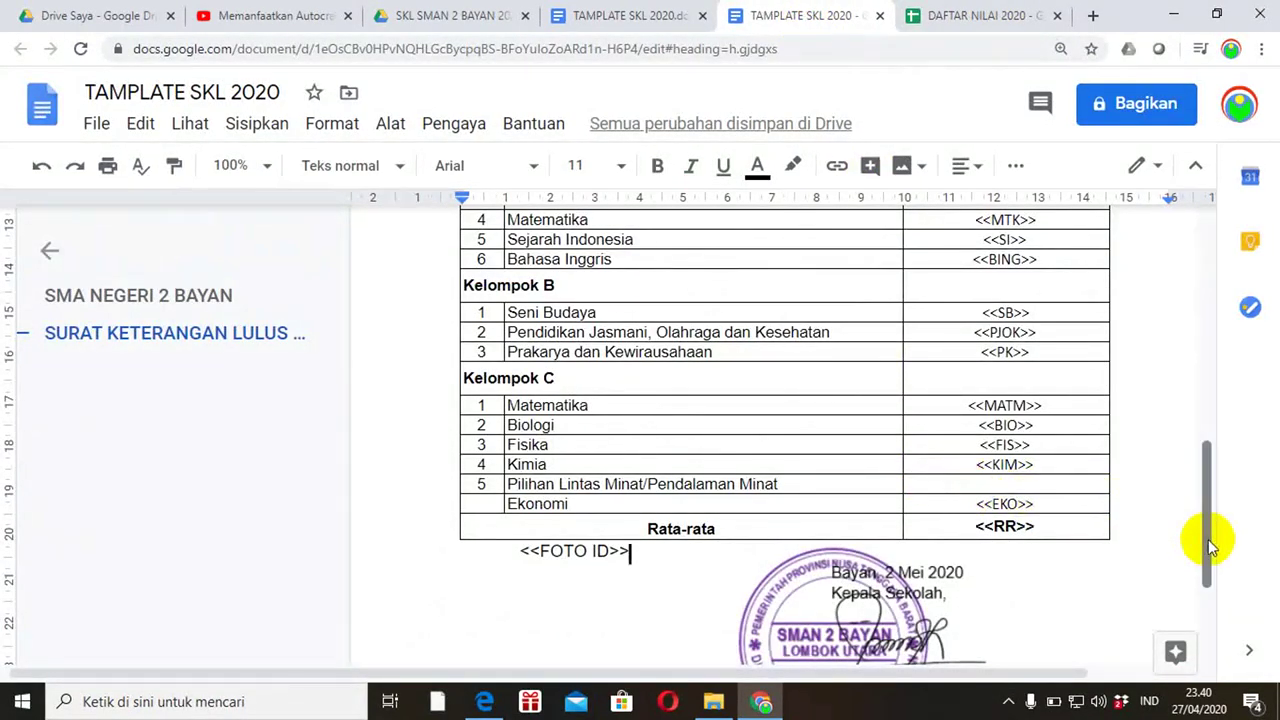
{"action": "left_click_drag", "start_coordinate": [1204, 471], "coordinate": [1200, 218]}
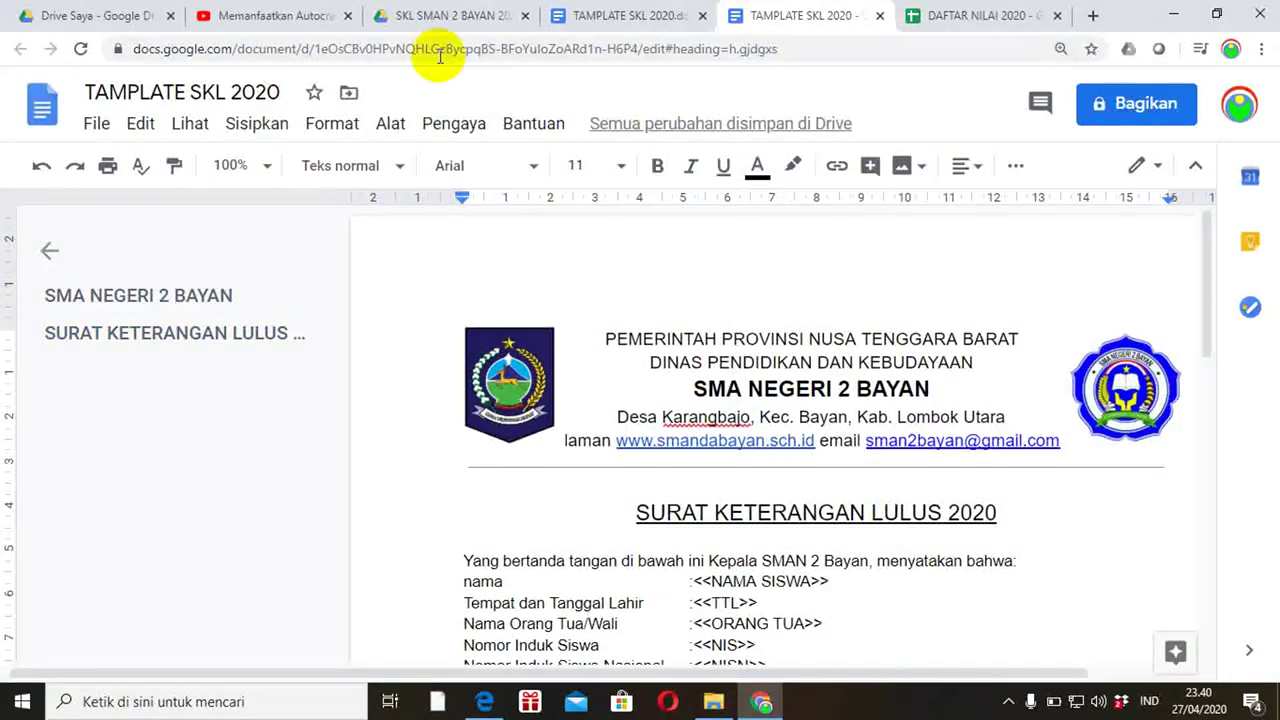
{"action": "left_click", "coordinate": [383, 20]}
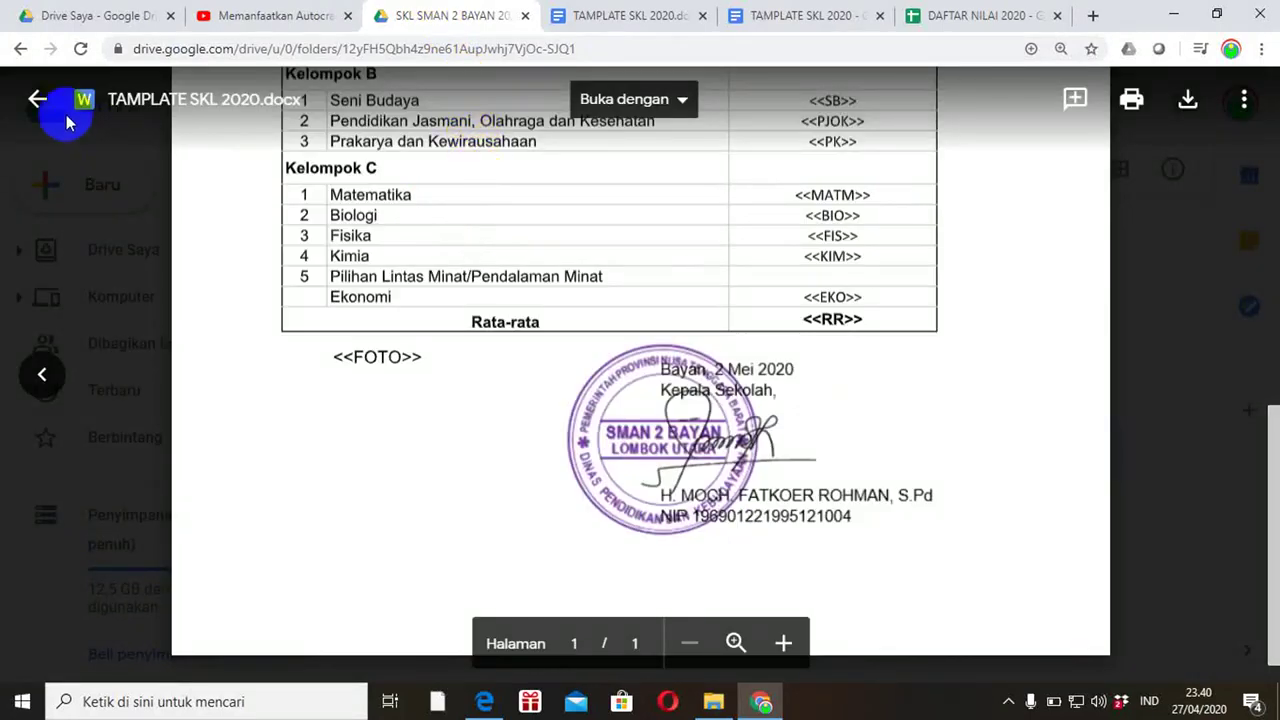
Close the docx preview and create a new folder named FOTO.
{"action": "left_click", "coordinate": [37, 99]}
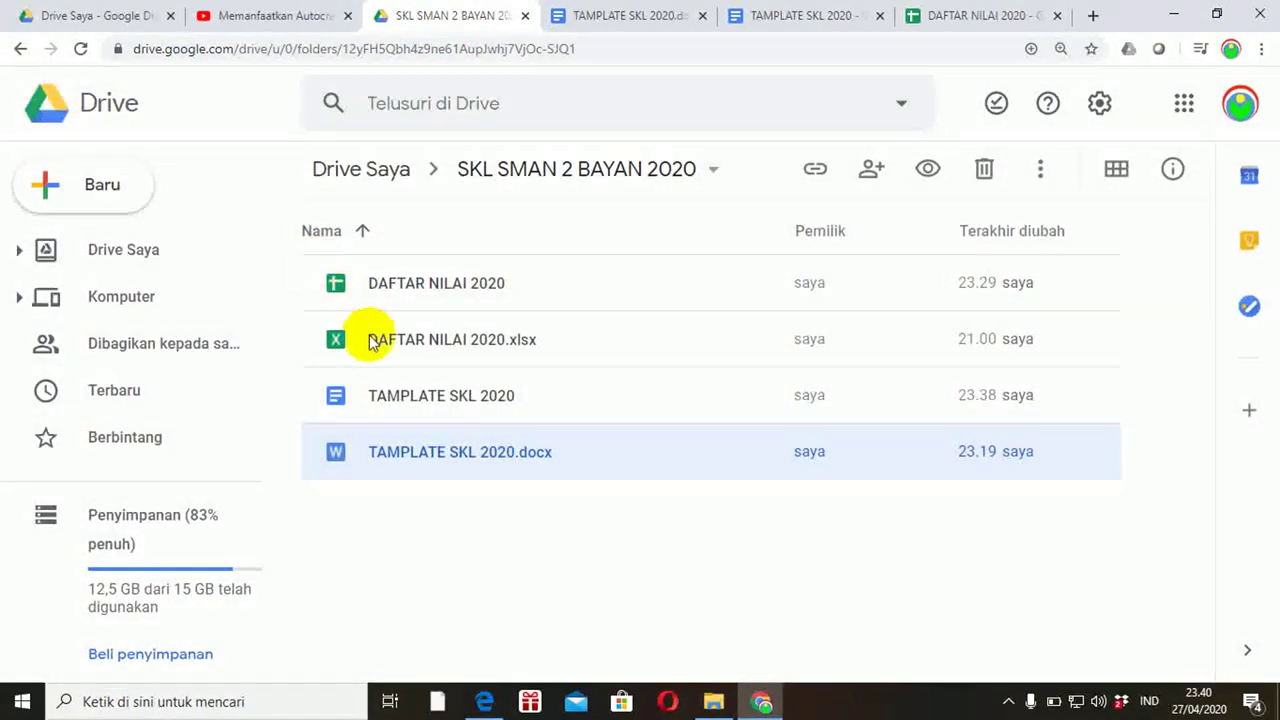
{"action": "left_click", "coordinate": [494, 547]}
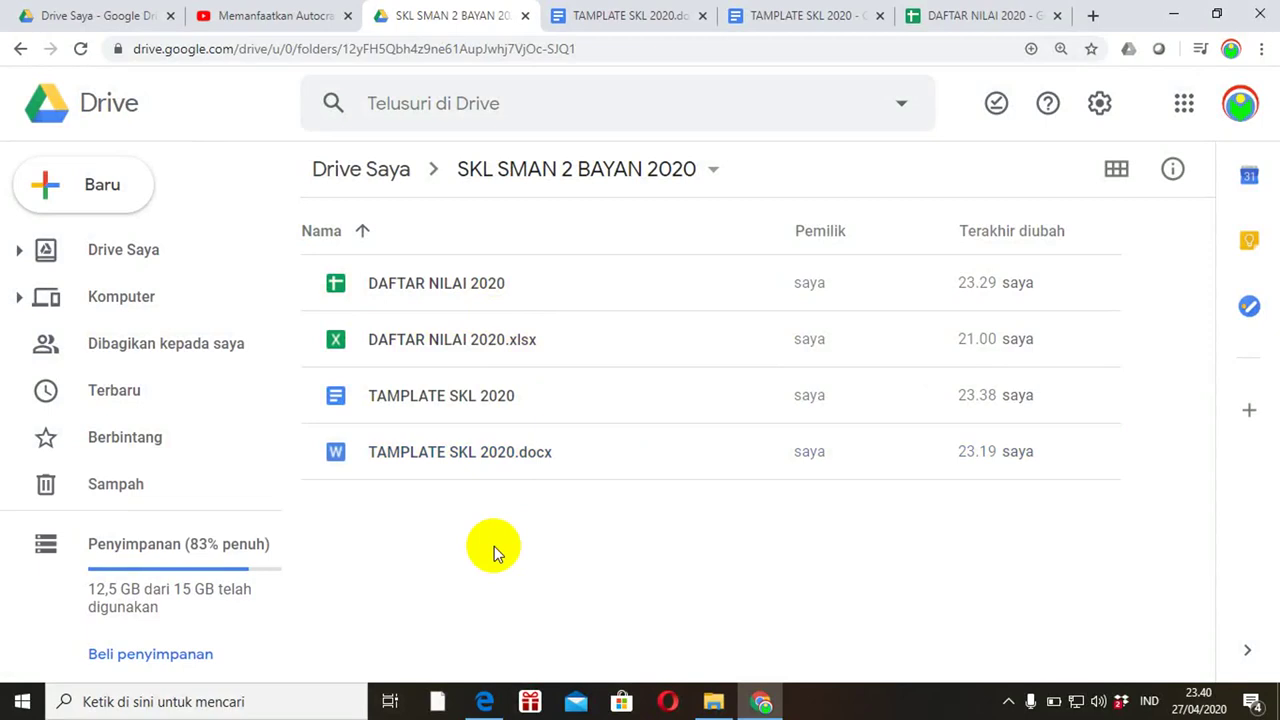
{"action": "right_click", "coordinate": [494, 546]}
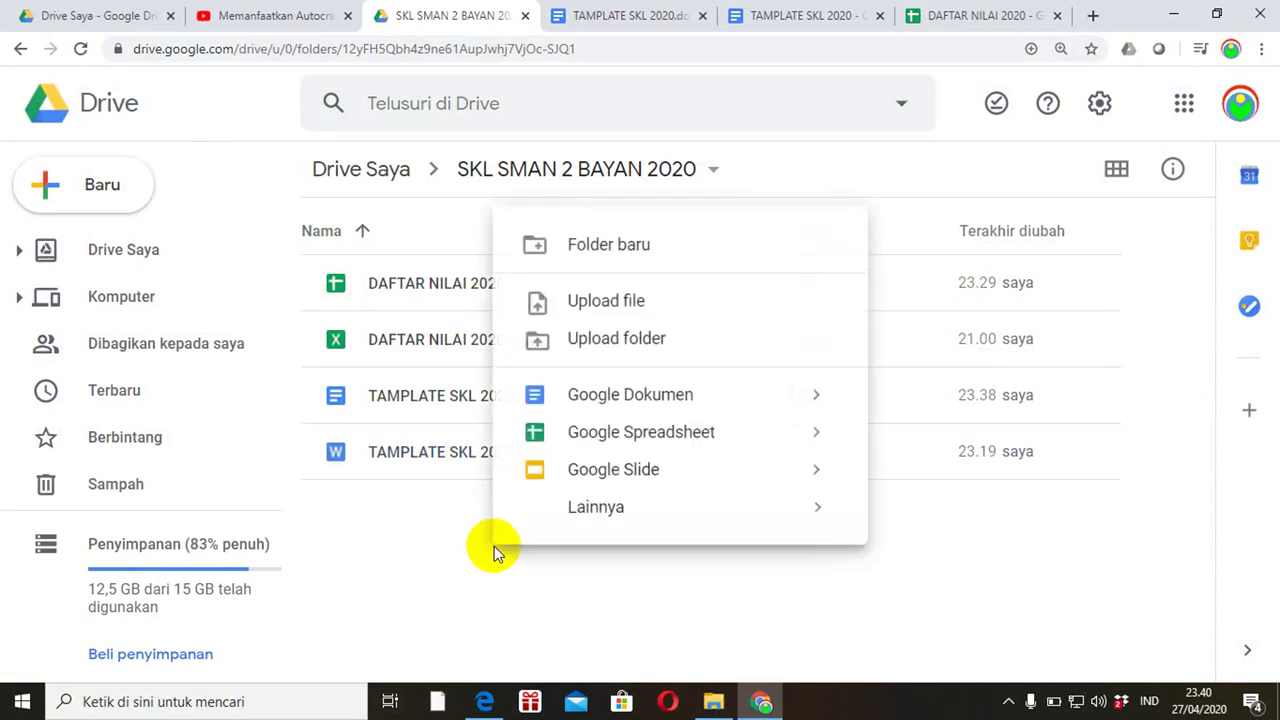
{"action": "left_click", "coordinate": [586, 252]}
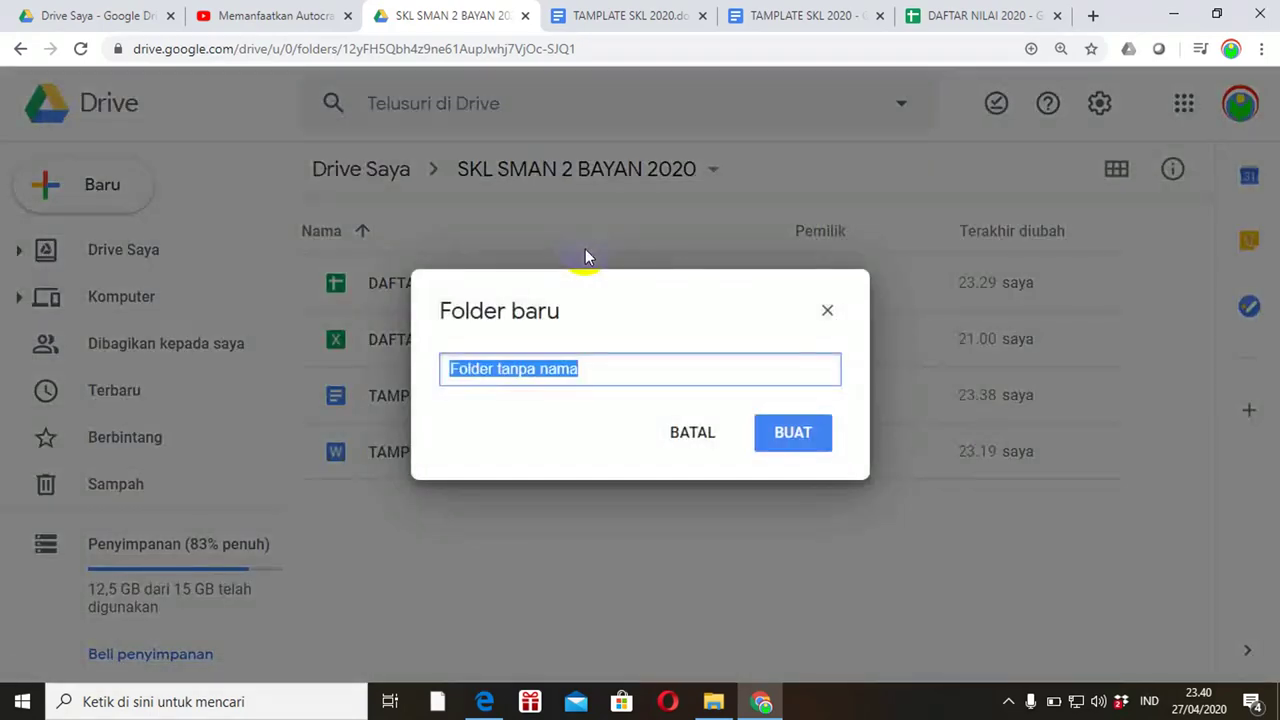
{"action": "type", "text": "FOTO"}
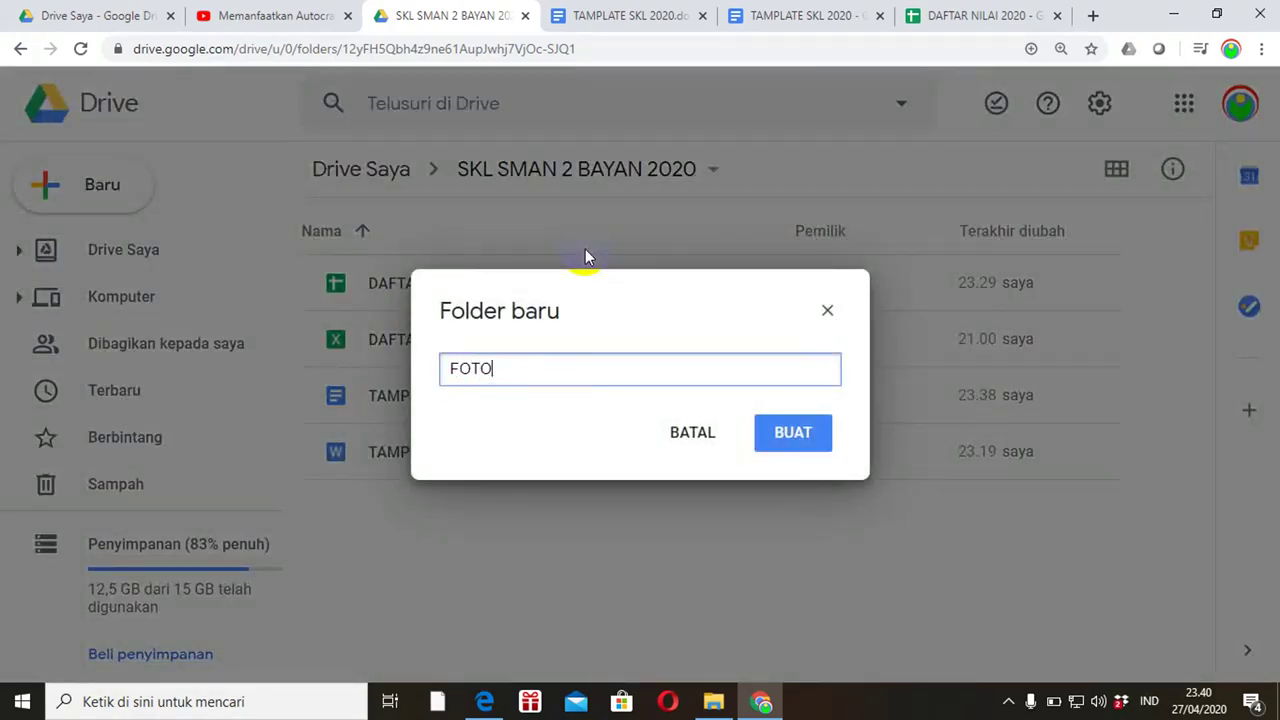
{"action": "key", "text": "Return"}
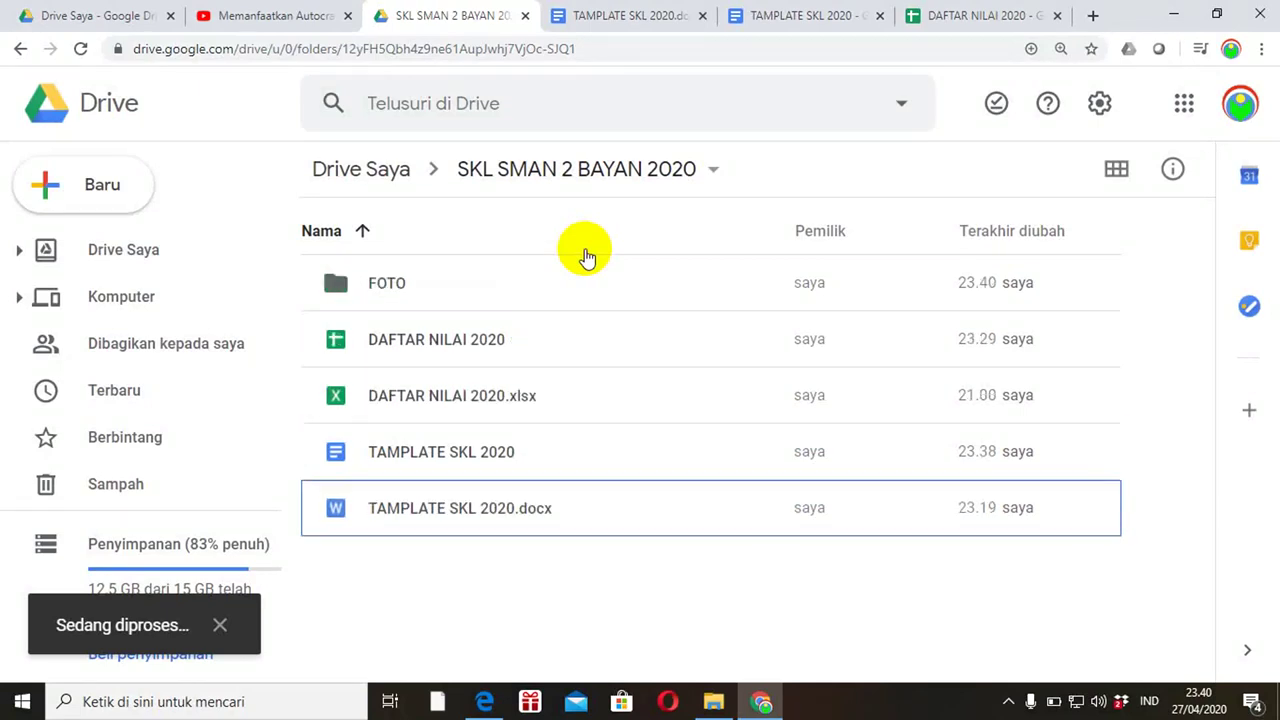
Create a second new folder named KUMPULAN SKL.
{"action": "left_click", "coordinate": [440, 590]}
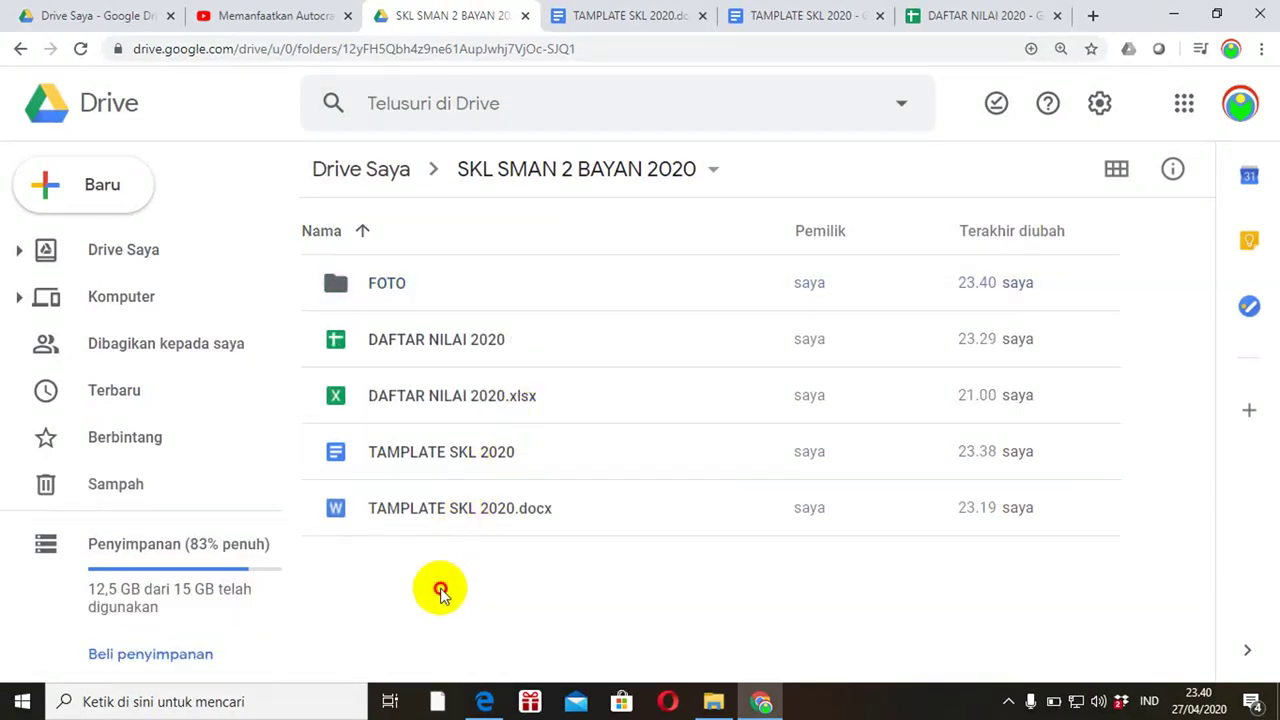
{"action": "right_click", "coordinate": [440, 588]}
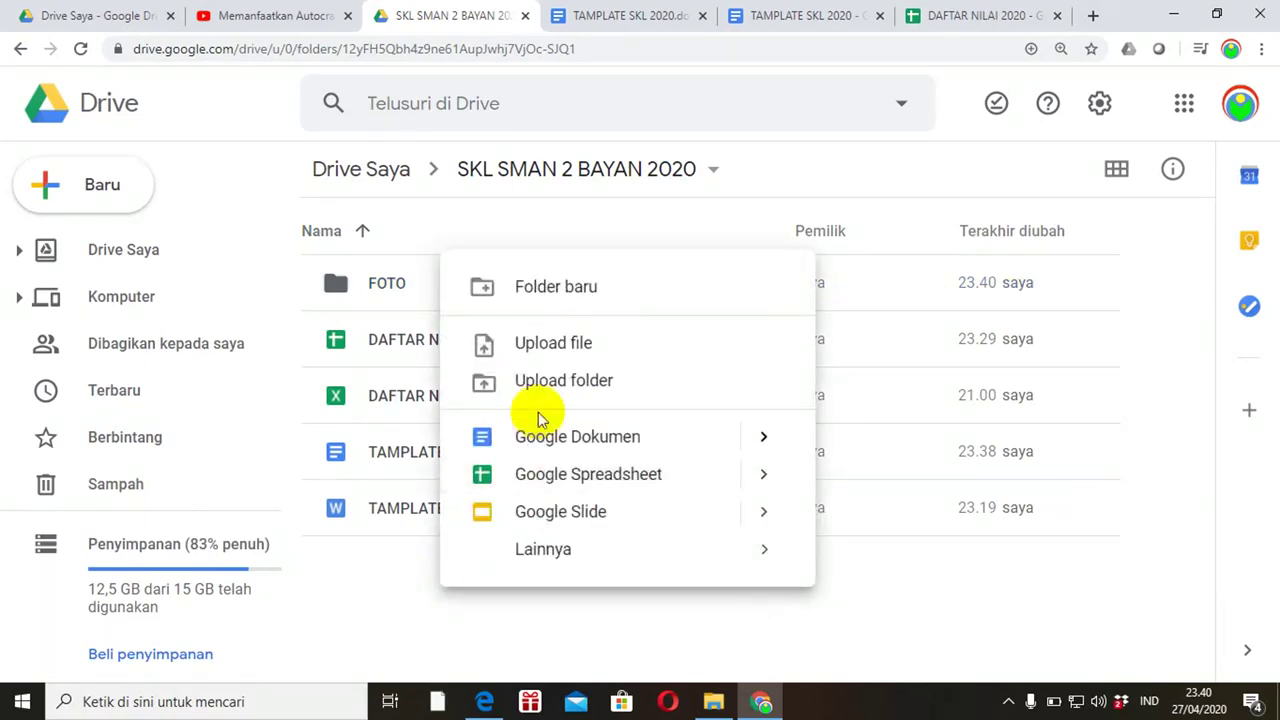
{"action": "left_click", "coordinate": [541, 287]}
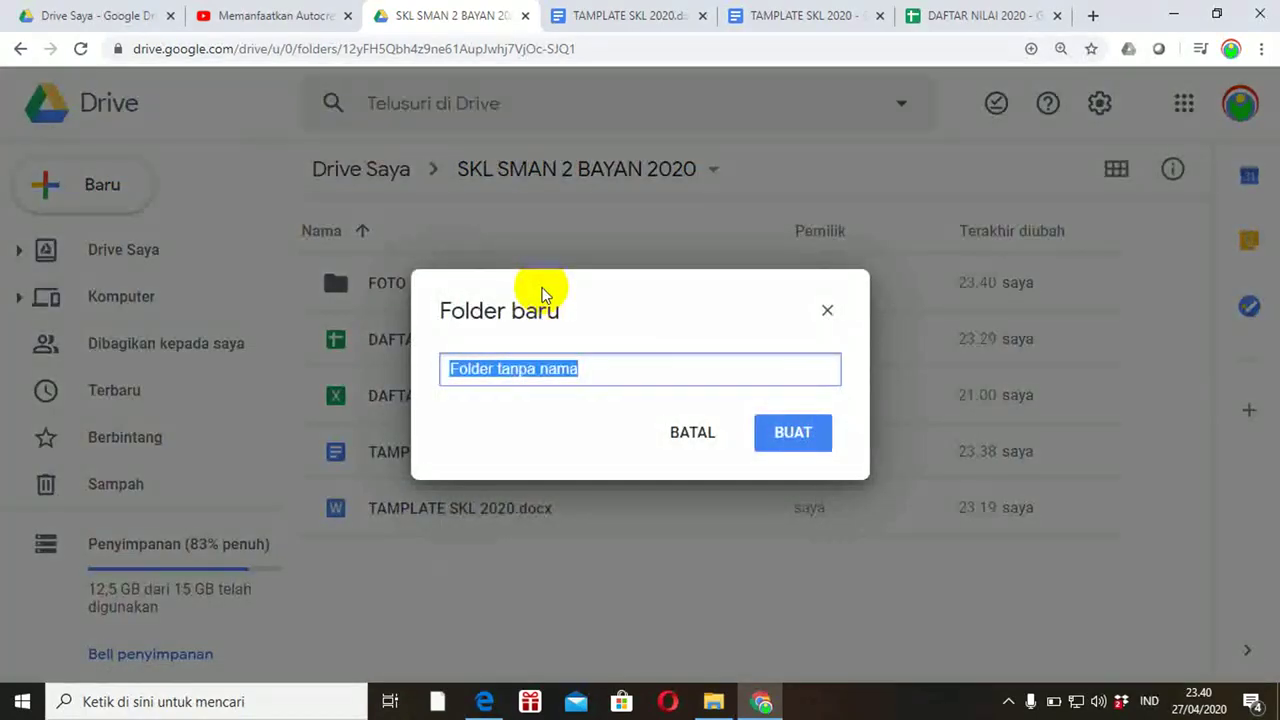
{"action": "type", "text": "S"}
{"action": "type", "text": "K"}
{"action": "key", "text": "BackSpace"}
{"action": "key", "text": "BackSpace"}
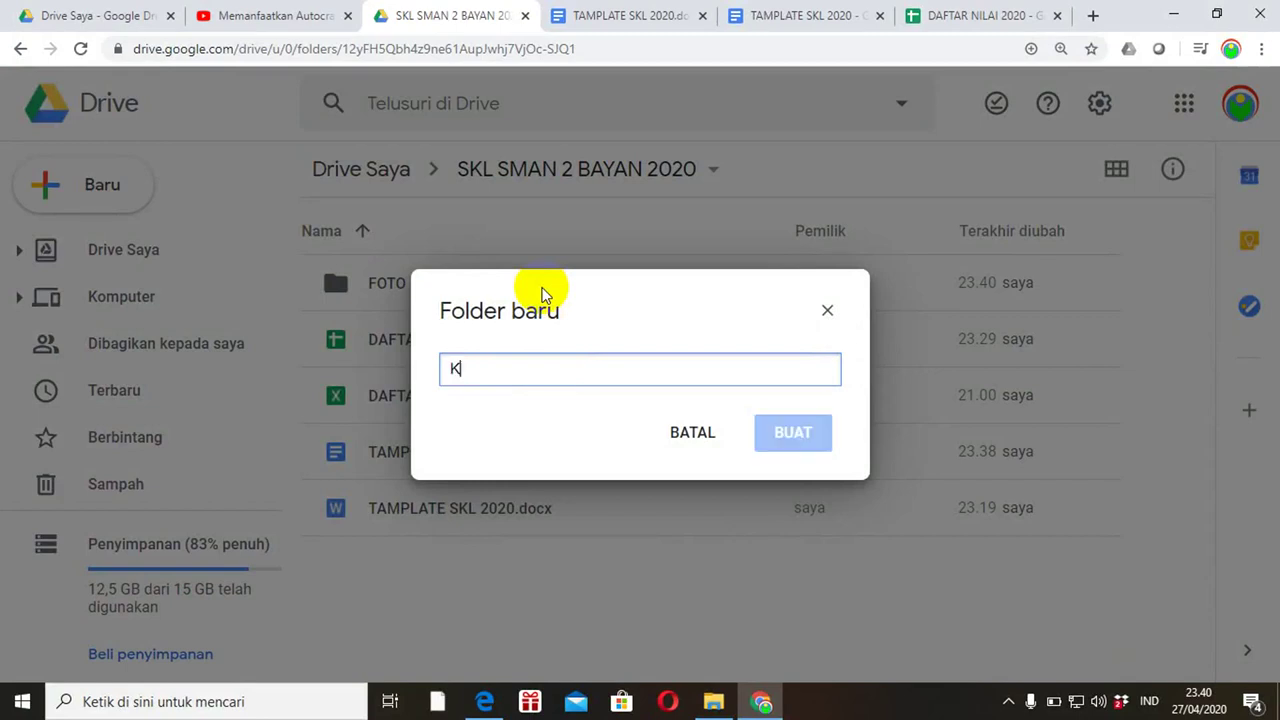
{"action": "type", "text": "KUMPULAN SKL"}
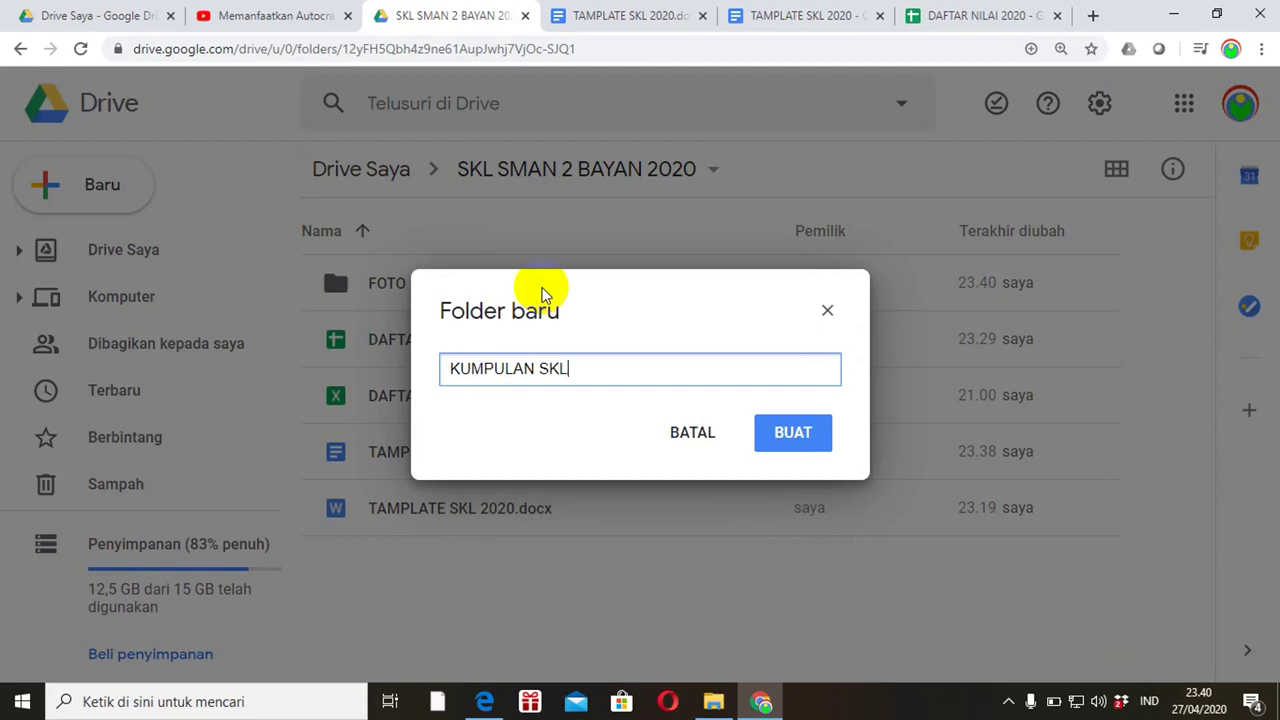
{"action": "left_click", "coordinate": [785, 436]}
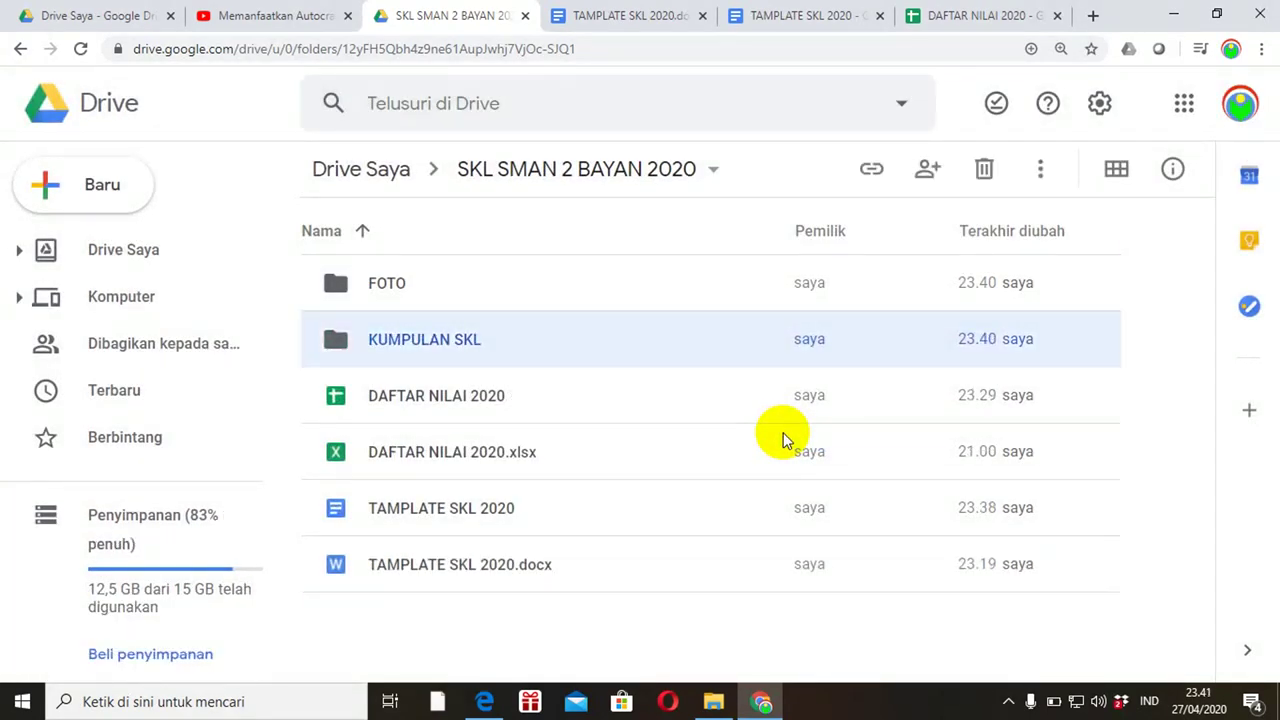
Open the empty FOTO folder in Drive, then bring File Explorer to the front.
{"action": "left_click", "coordinate": [372, 284]}
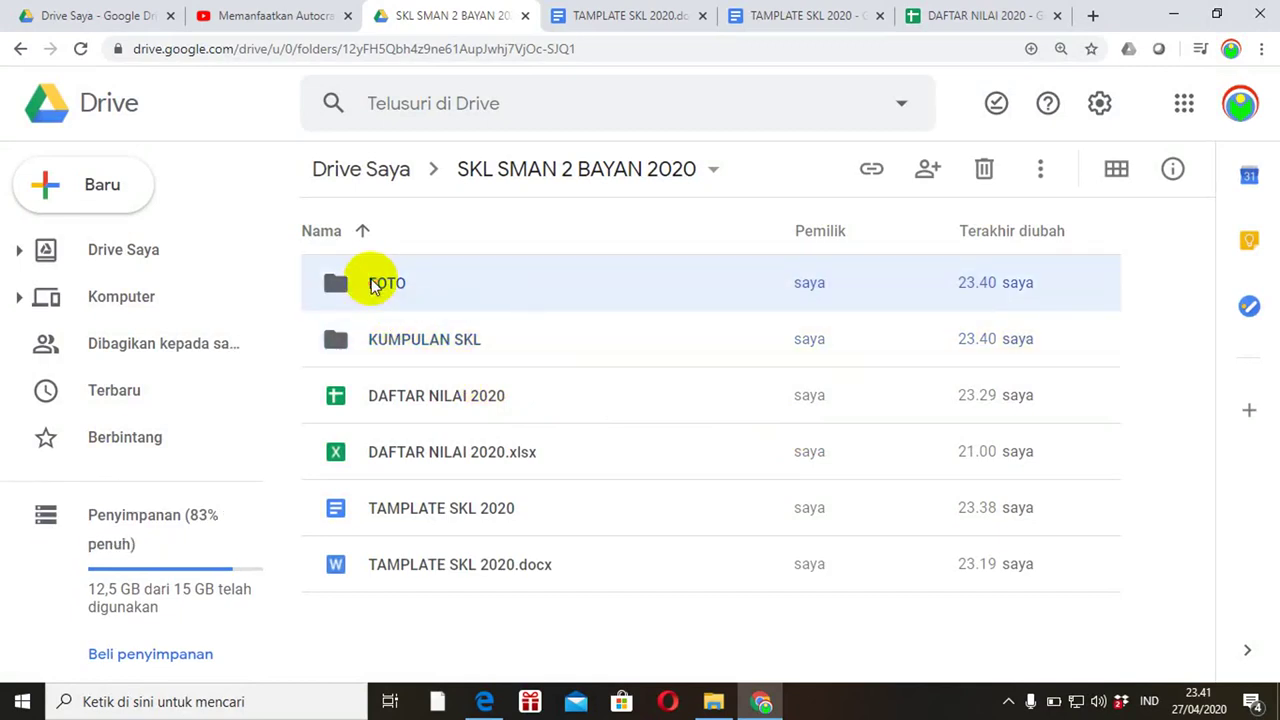
{"action": "double_click", "coordinate": [372, 284]}
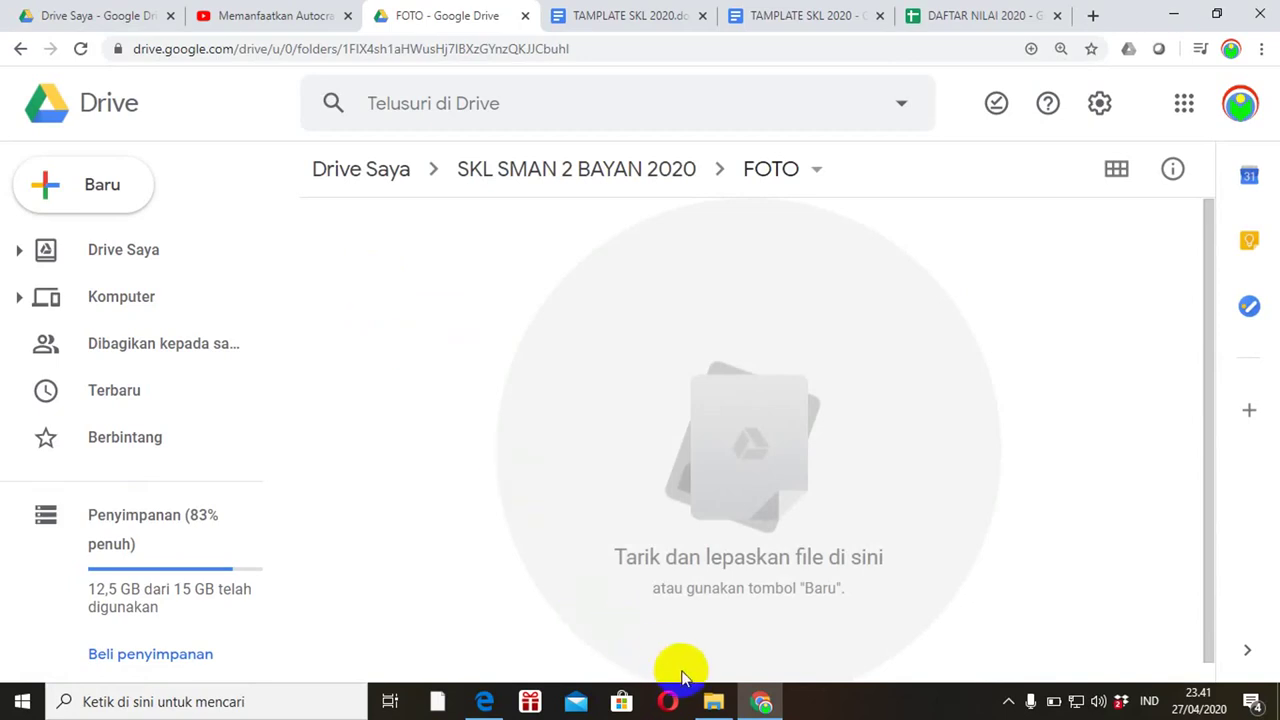
{"action": "left_click", "coordinate": [713, 701]}
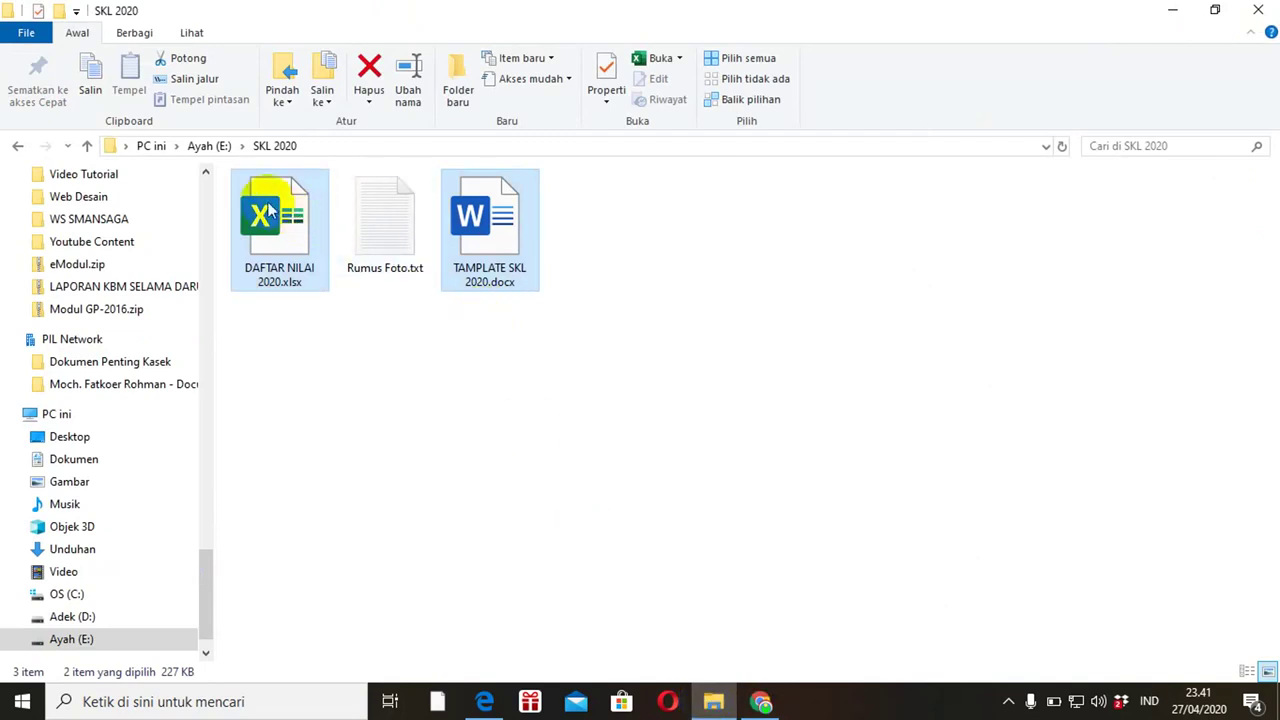
Select photos 1.jpg through 5.JPG in E:\SMANTAN 15\FOTO SISWA 2015 and drag them toward Chrome.
{"action": "left_click", "coordinate": [205, 147]}
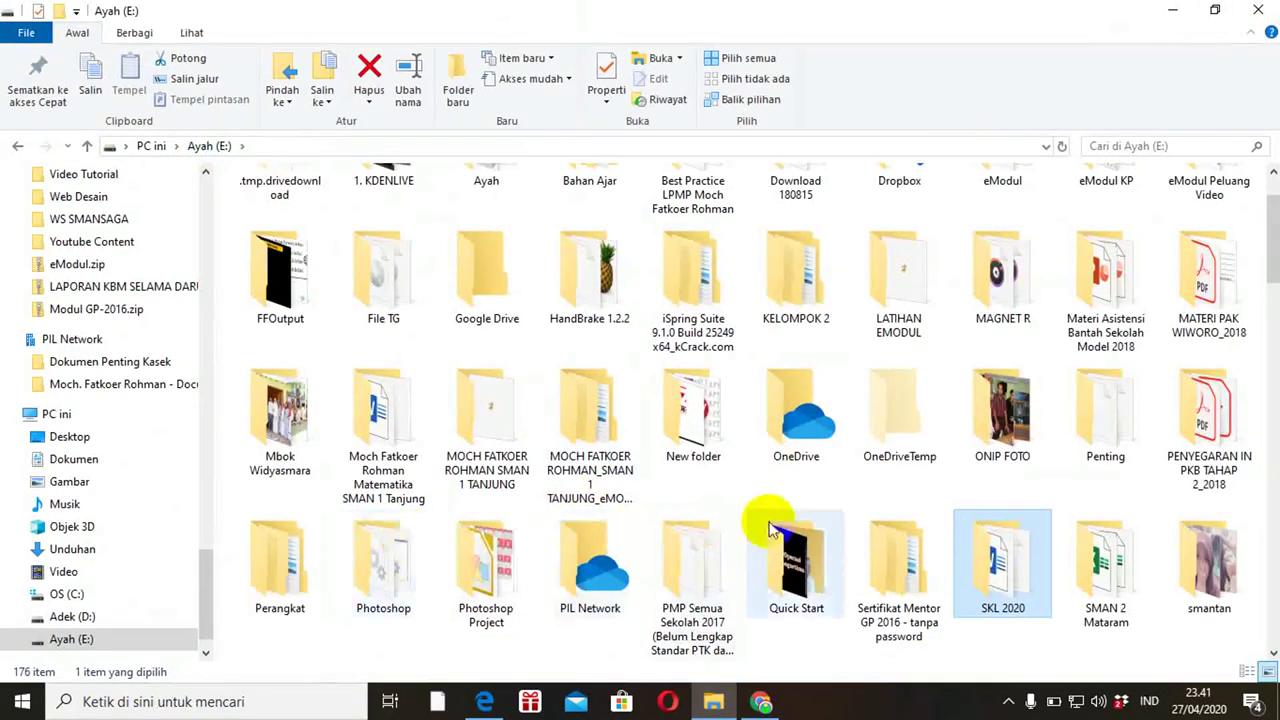
{"action": "scroll", "coordinate": [1264, 254], "scroll_direction": "down", "scroll_amount": 2}
{"action": "scroll", "coordinate": [1100, 250], "scroll_direction": "down", "scroll_amount": 3}
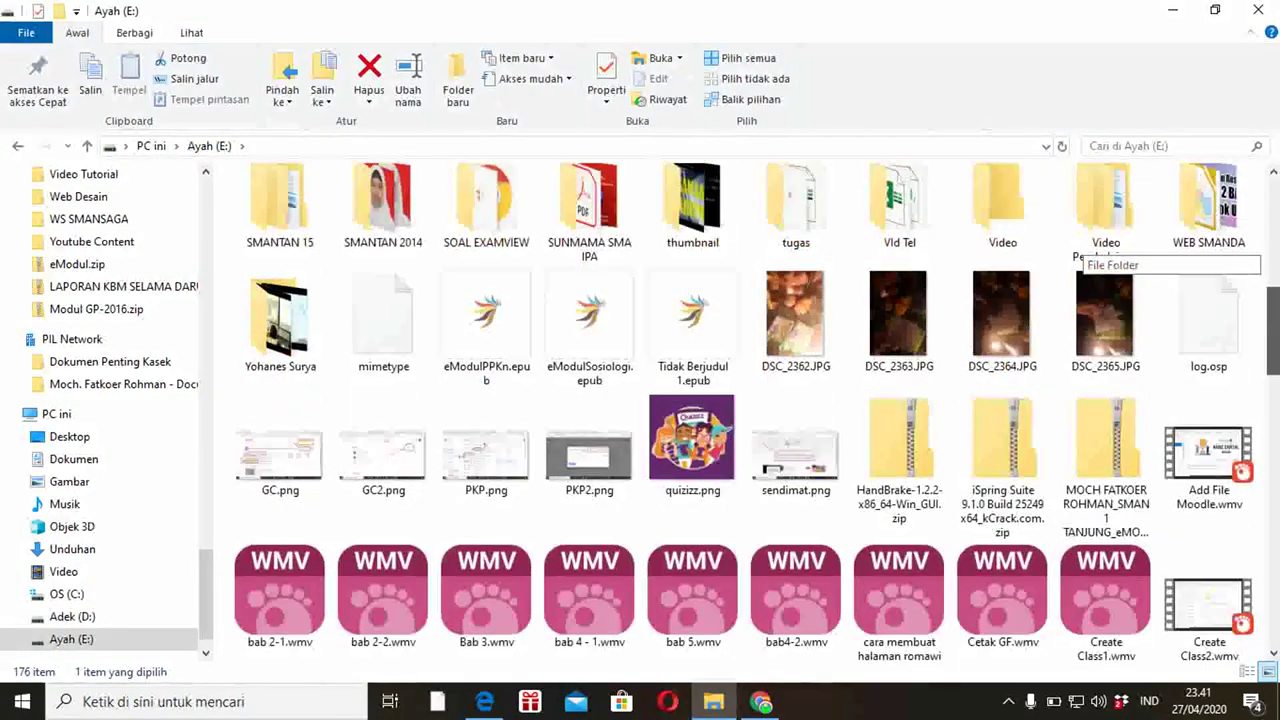
{"action": "double_click", "coordinate": [293, 245]}
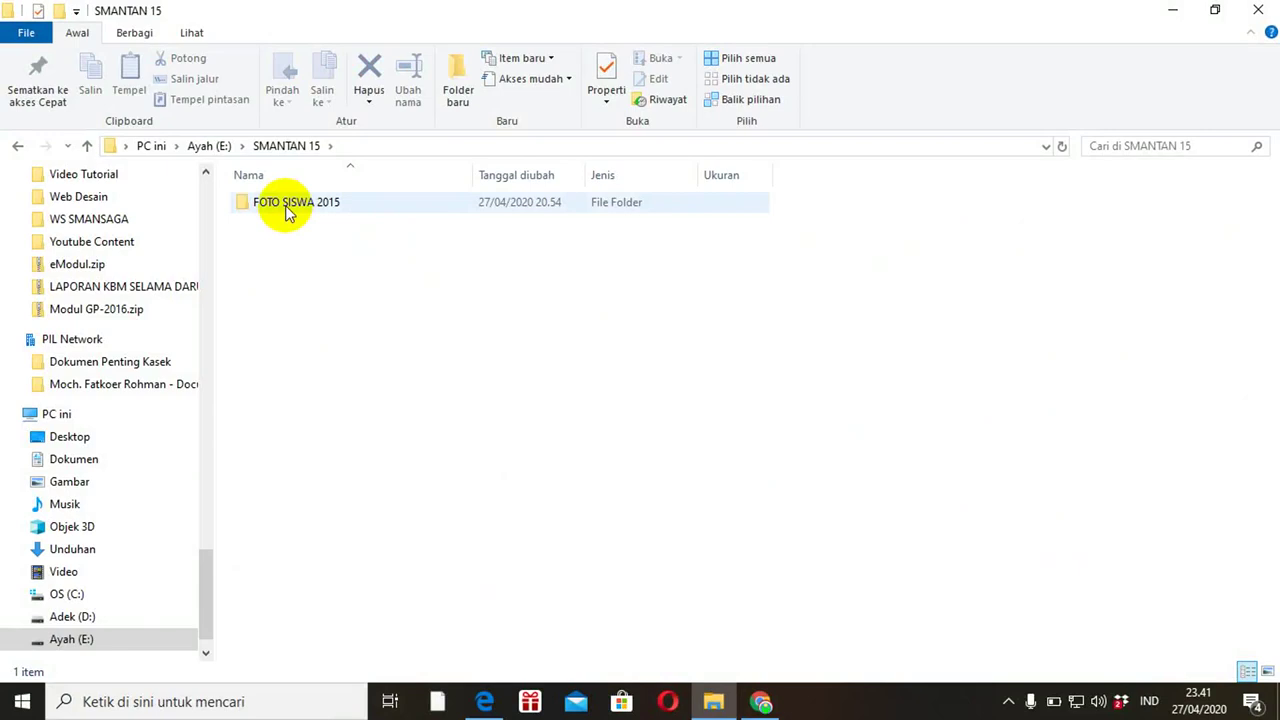
{"action": "double_click", "coordinate": [286, 205]}
{"action": "left_click", "coordinate": [285, 205]}
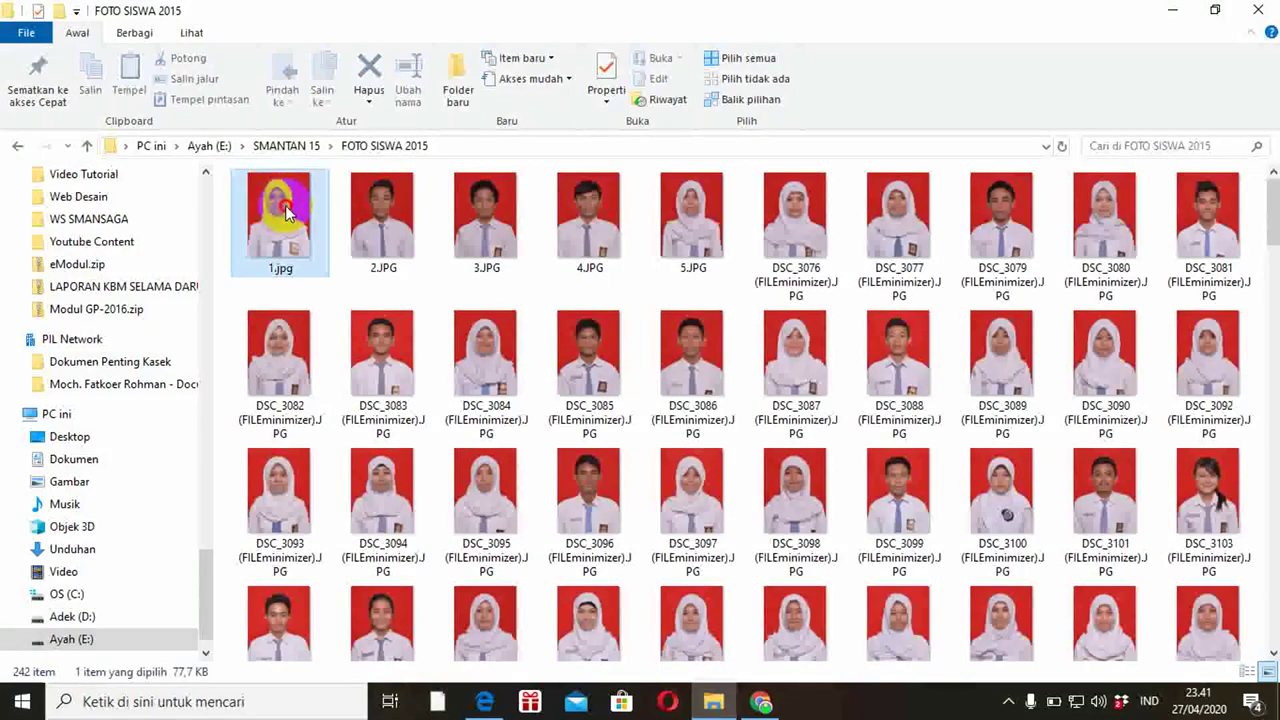
{"action": "key", "text": "shift+Right"}
{"action": "key", "text": "shift+Right"}
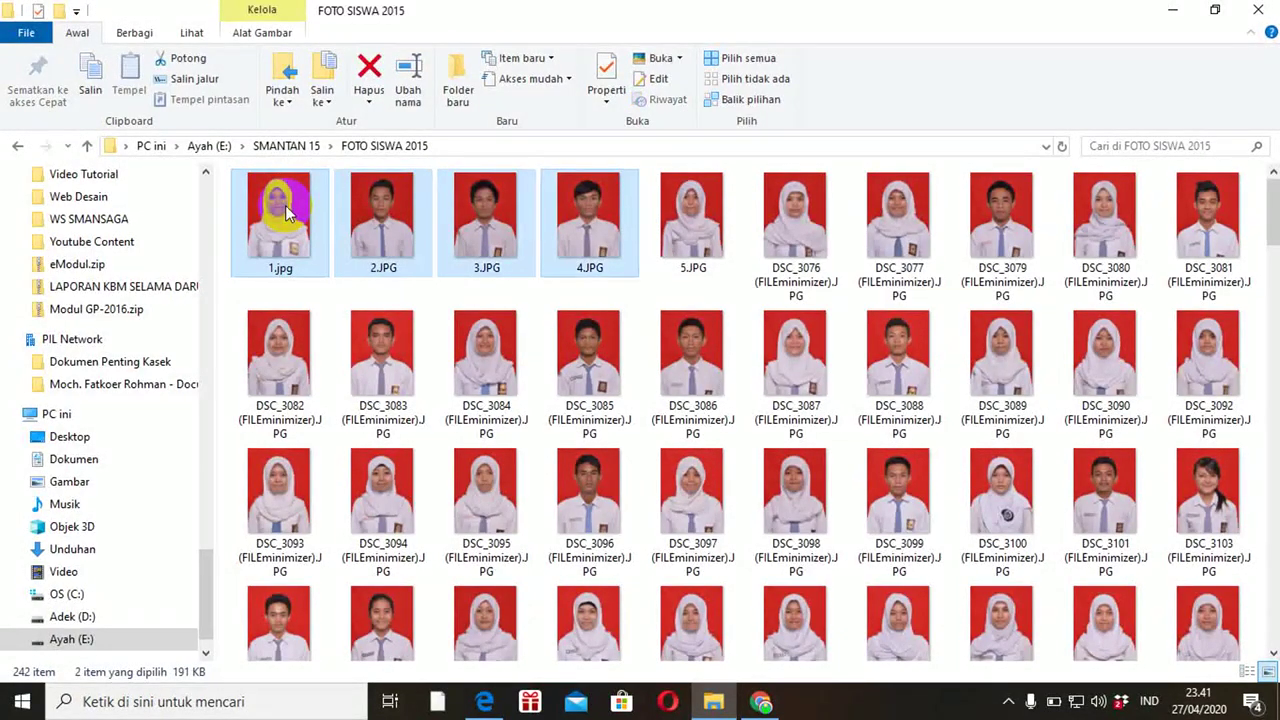
{"action": "key", "text": "shift+Right"}
{"action": "left_click_drag", "start_coordinate": [466, 232], "coordinate": [770, 690]}
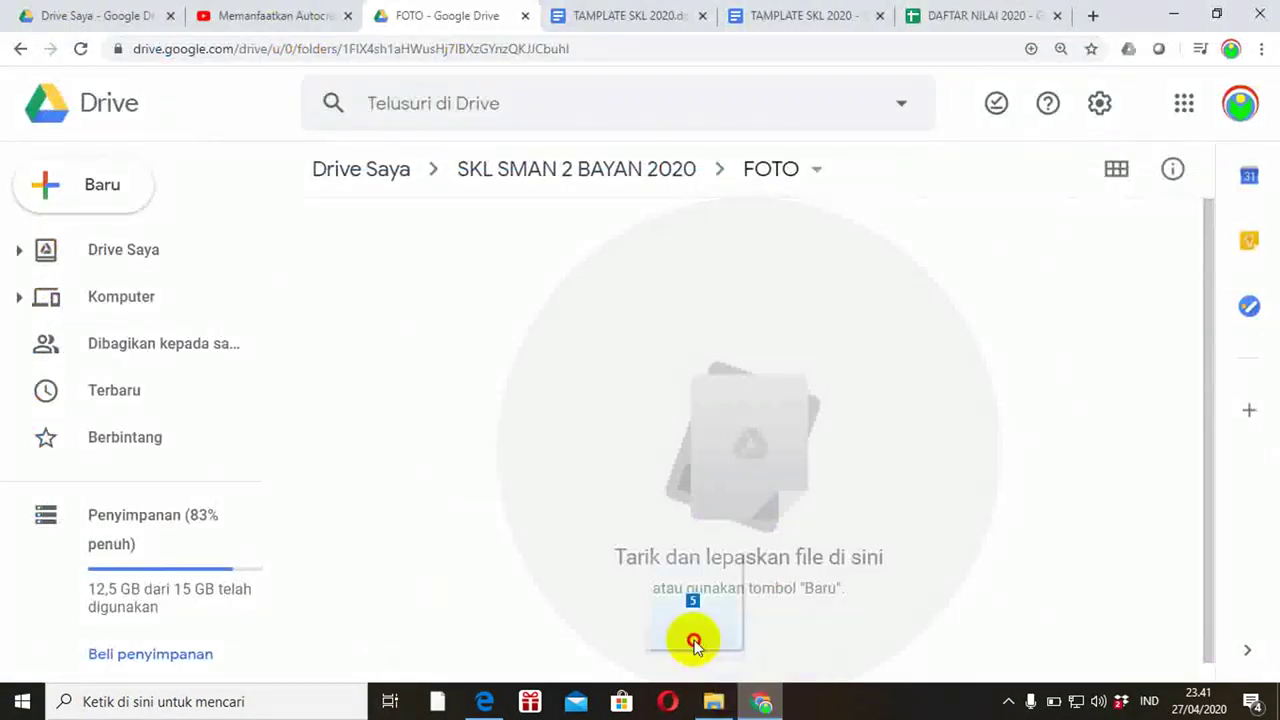
Upload the five photos into Drive's FOTO folder, then return to SKL SMAN 2 BAYAN 2020.
{"action": "left_click_drag", "start_coordinate": [770, 690], "coordinate": [532, 369]}
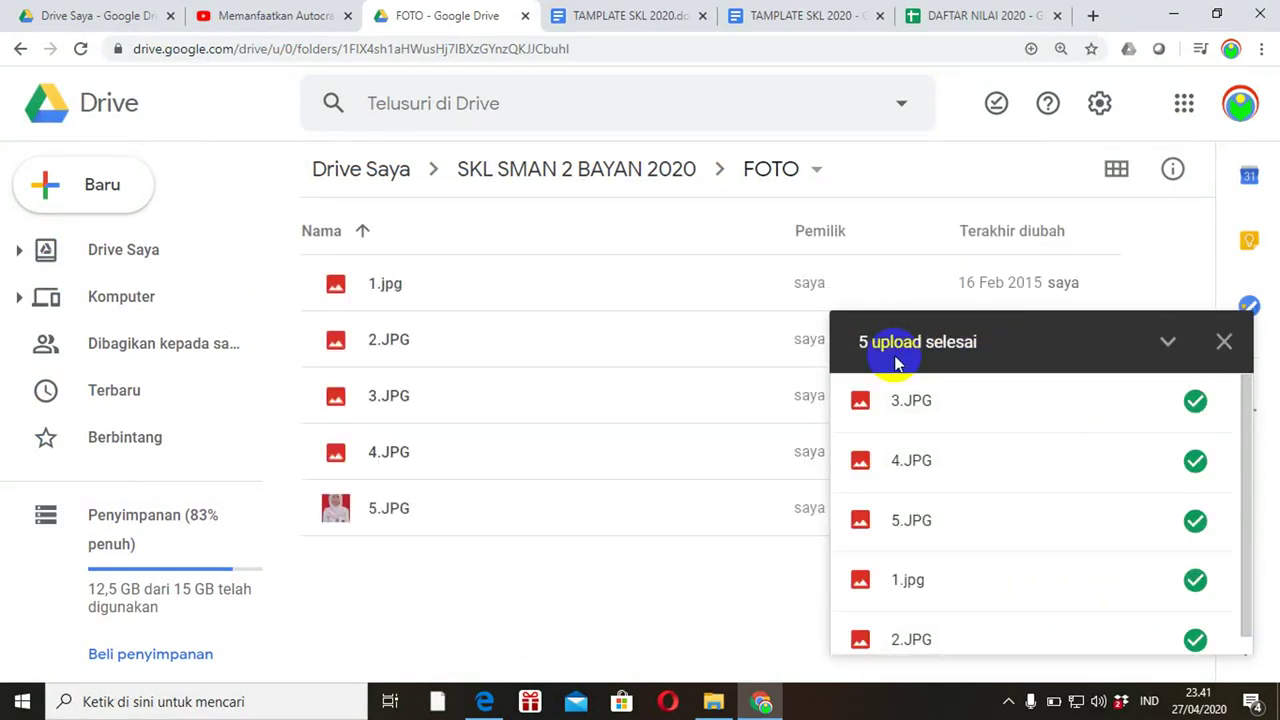
{"action": "left_click", "coordinate": [1218, 344]}
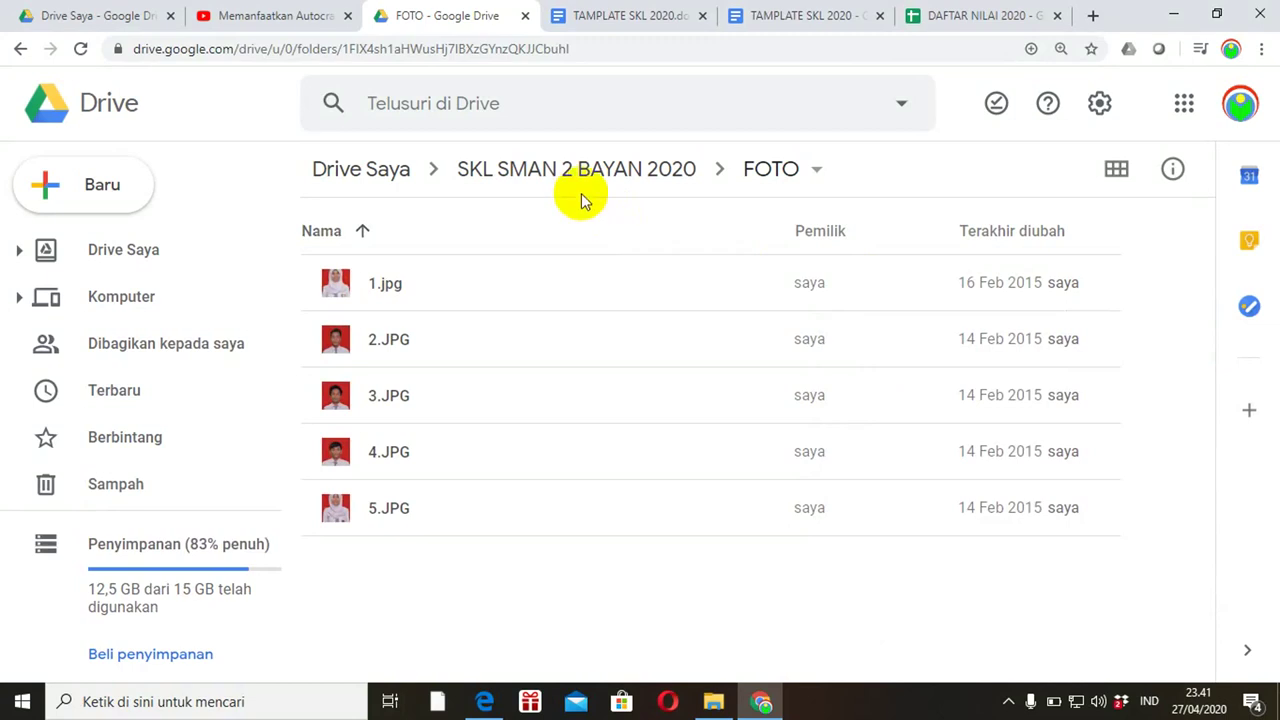
{"action": "left_click", "coordinate": [509, 177]}
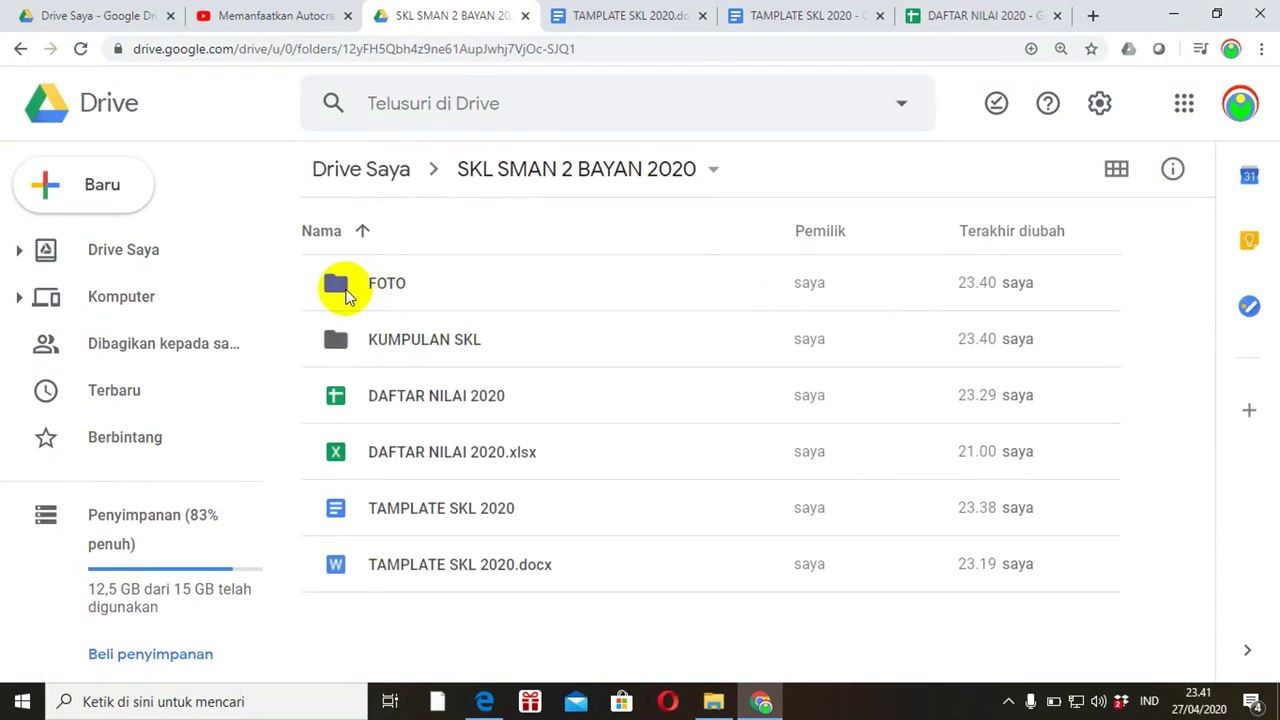
Share the FOTO folder so anyone with the link has Editor access, then open it.
{"action": "right_click", "coordinate": [345, 290]}
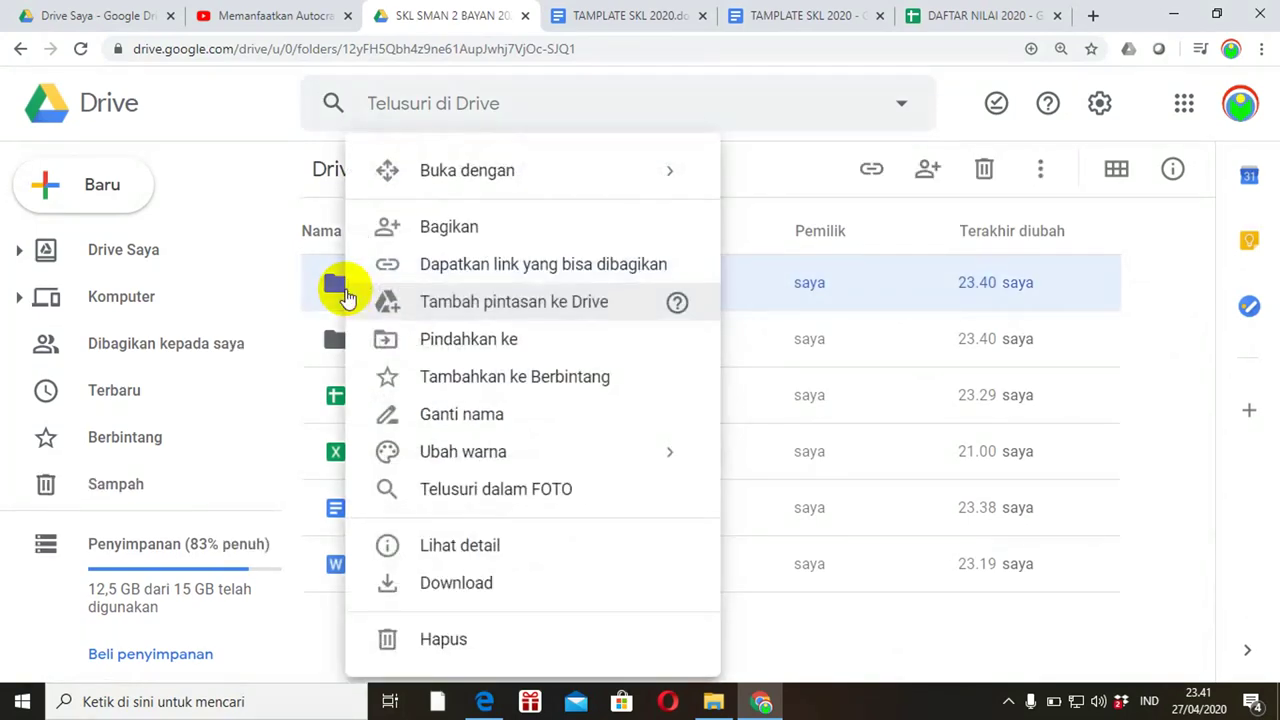
{"action": "left_click", "coordinate": [435, 229]}
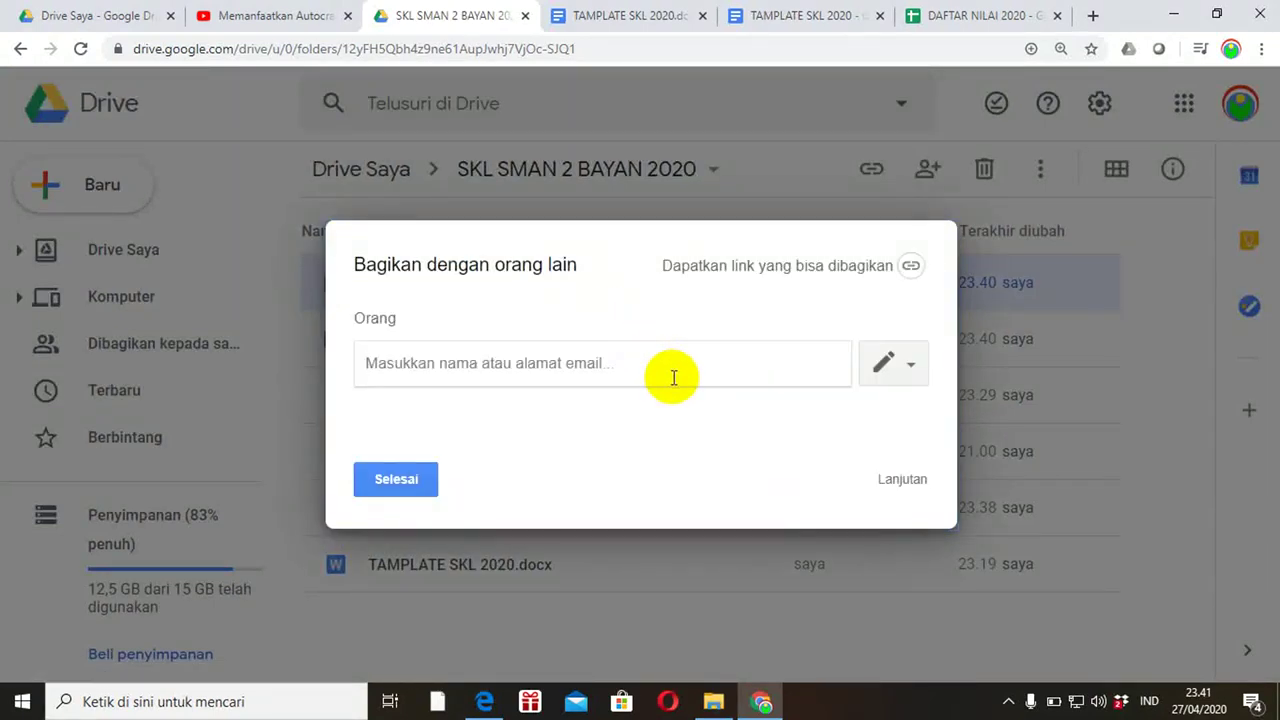
{"action": "left_click", "coordinate": [903, 481]}
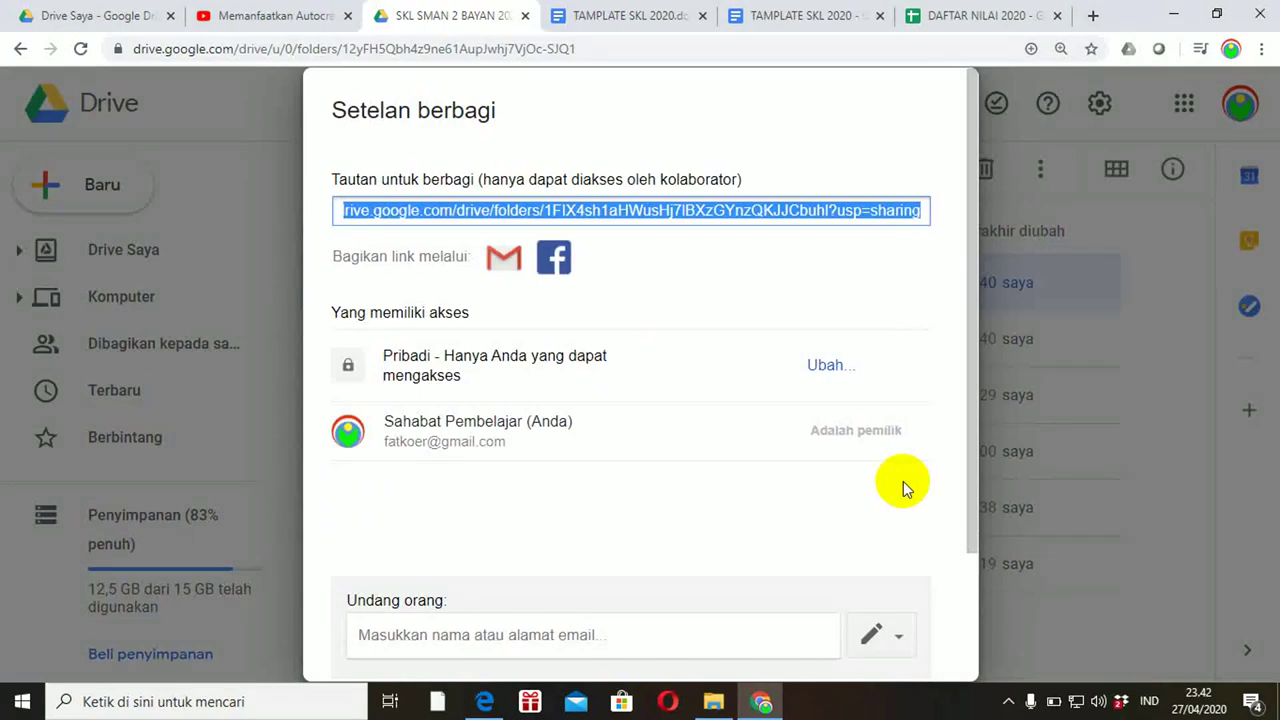
{"action": "left_click", "coordinate": [826, 367]}
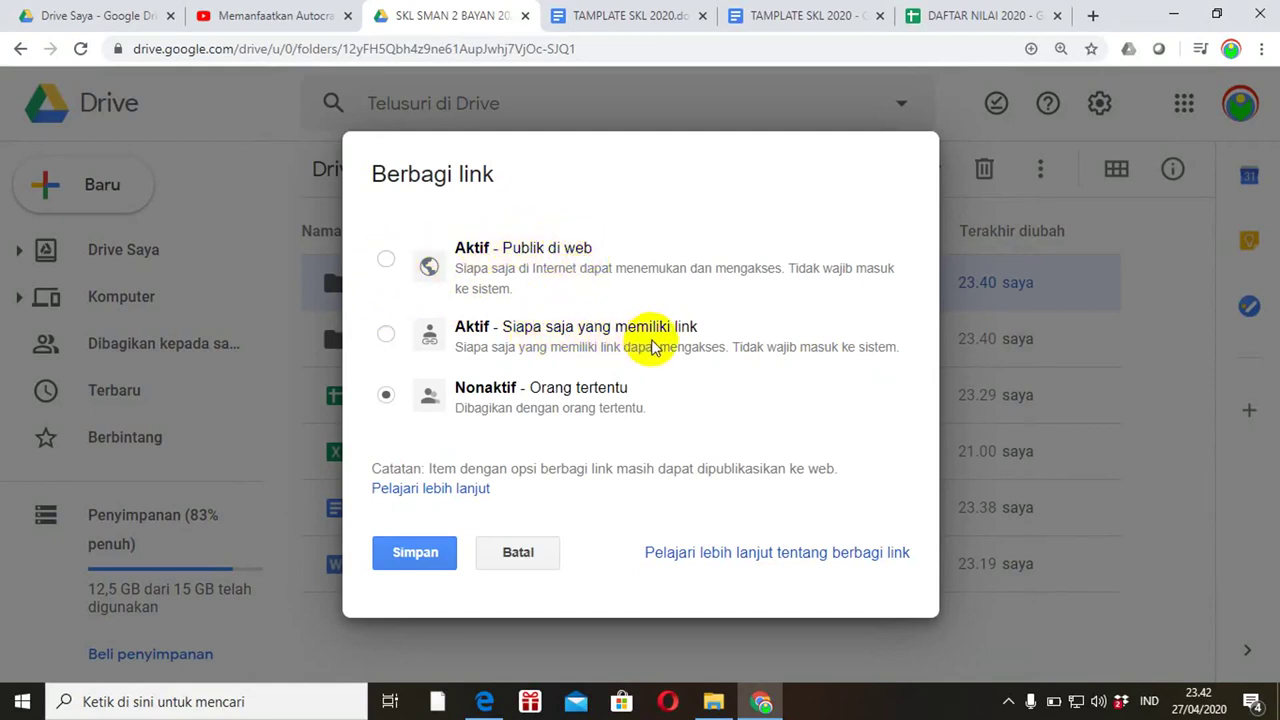
{"action": "left_click", "coordinate": [388, 335]}
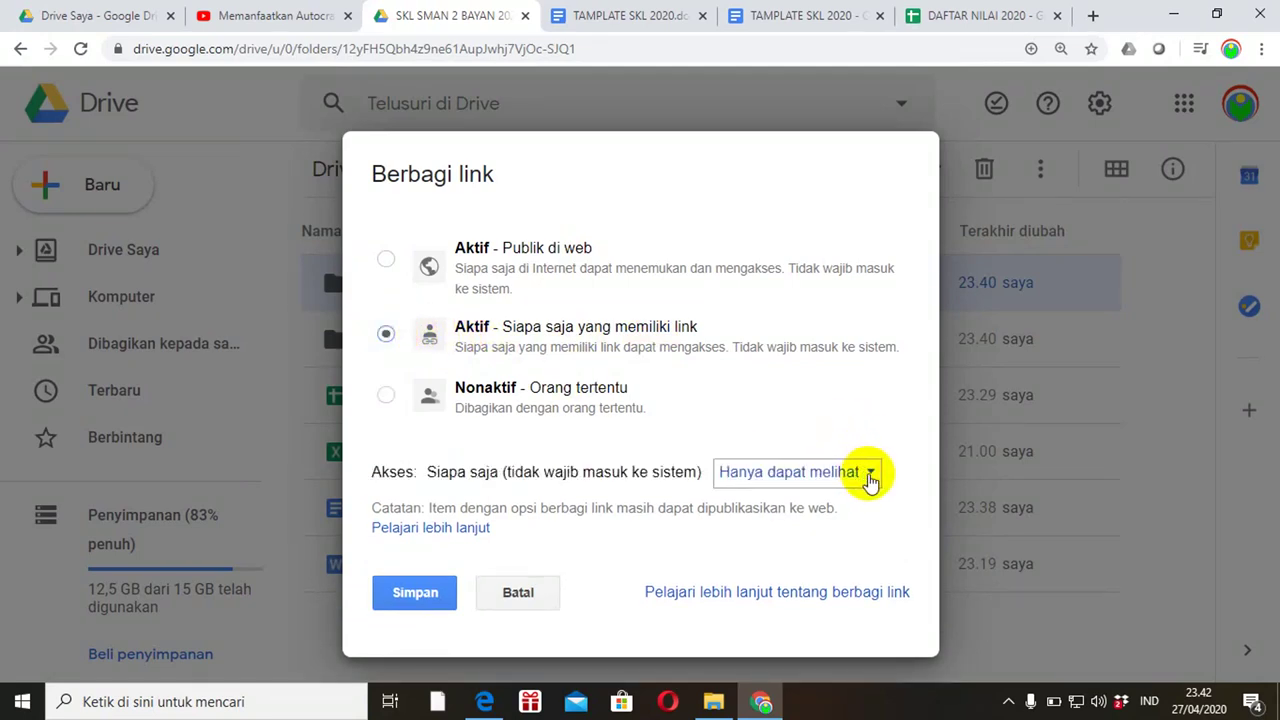
{"action": "left_click", "coordinate": [870, 480]}
{"action": "left_click", "coordinate": [780, 509]}
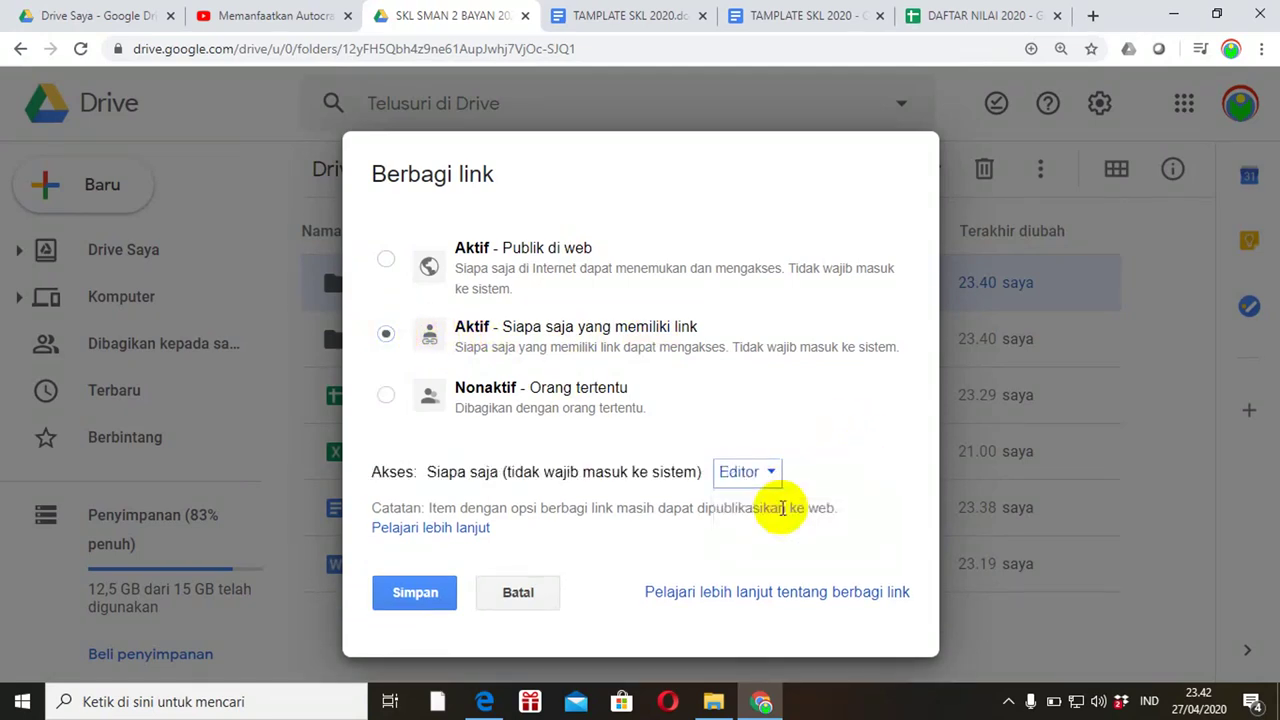
{"action": "left_click", "coordinate": [426, 596]}
{"action": "left_click", "coordinate": [427, 596]}
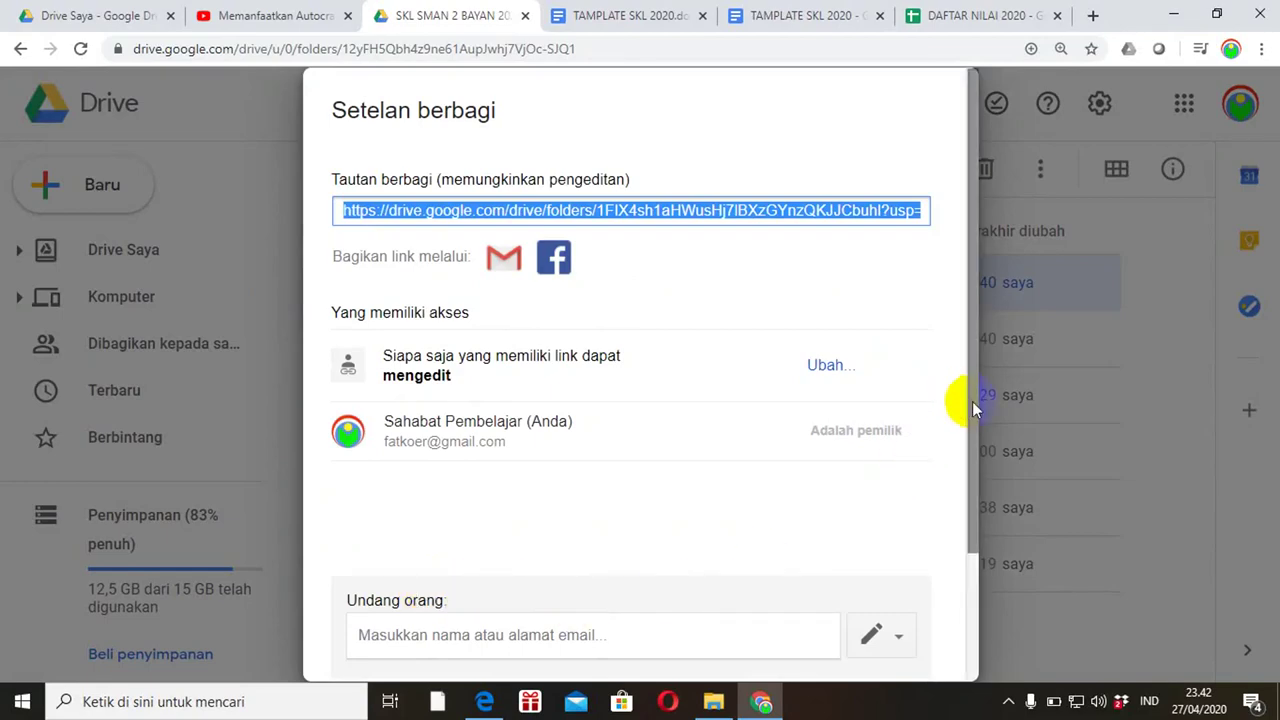
{"action": "left_click_drag", "start_coordinate": [972, 401], "coordinate": [962, 500]}
{"action": "left_click", "coordinate": [394, 652]}
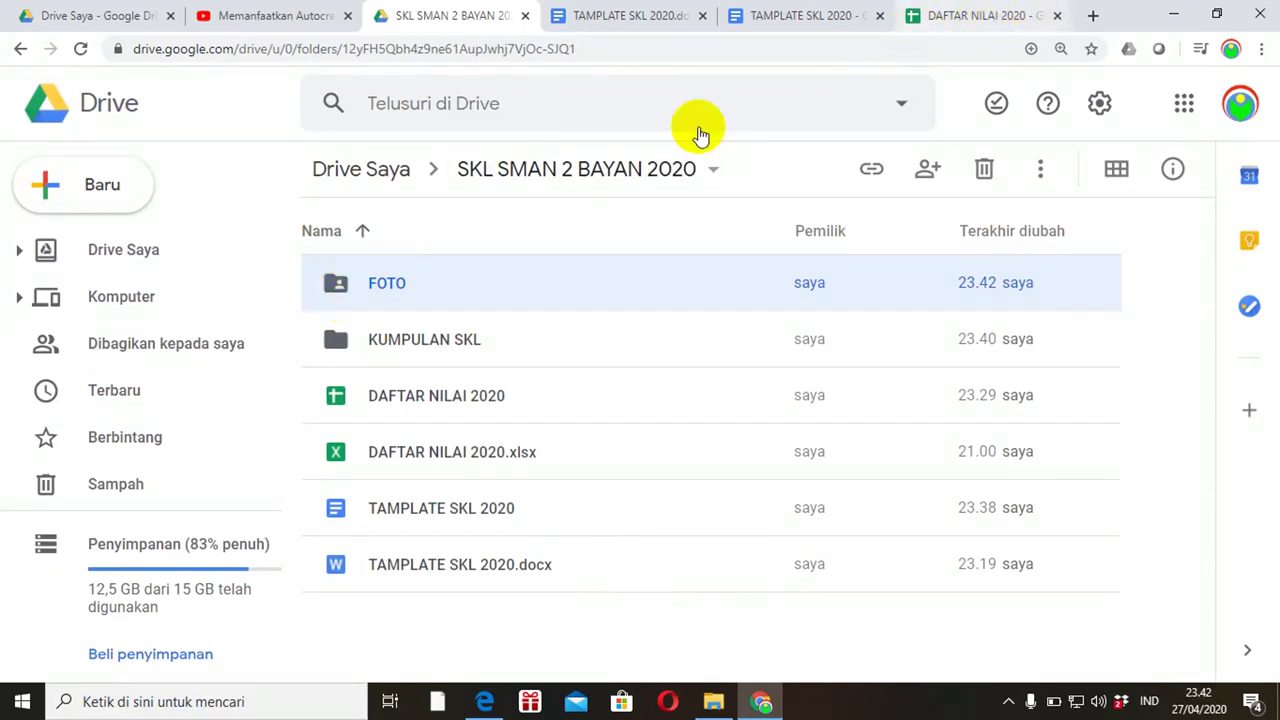
{"action": "double_click", "coordinate": [395, 285]}
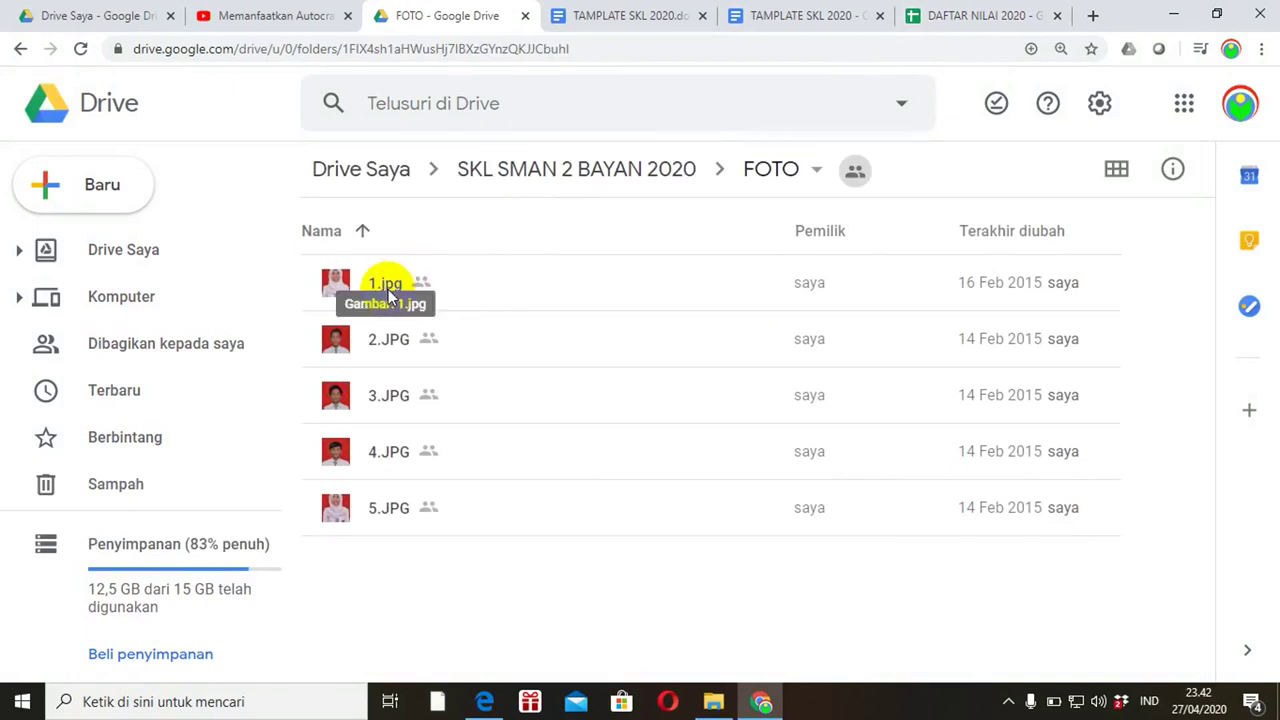
{"action": "left_click", "coordinate": [957, 20]}
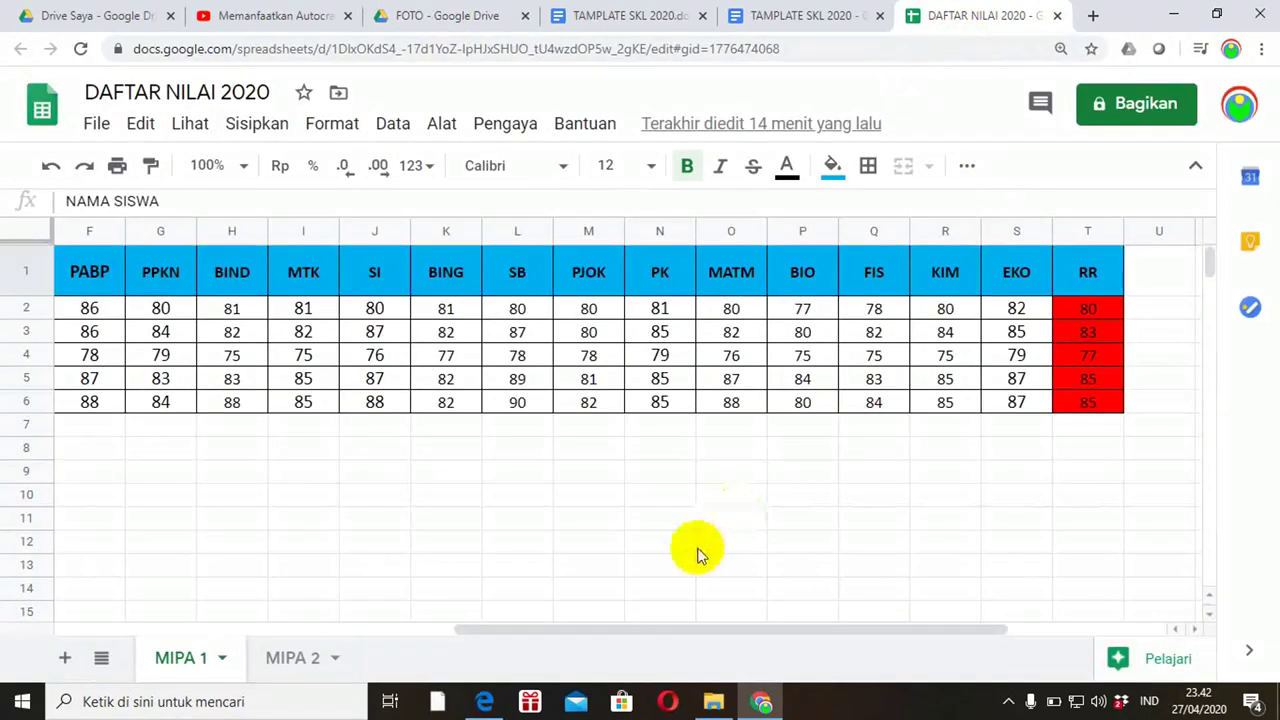
Add the heading FOTO in cell U1 of the DAFTAR NILAI 2020 sheet.
{"action": "mouse_move", "coordinate": [684, 628]}
{"action": "left_mouse_down"}
{"action": "mouse_move", "coordinate": [810, 628]}
{"action": "mouse_move", "coordinate": [680, 623]}
{"action": "mouse_move", "coordinate": [828, 640]}
{"action": "left_mouse_up"}
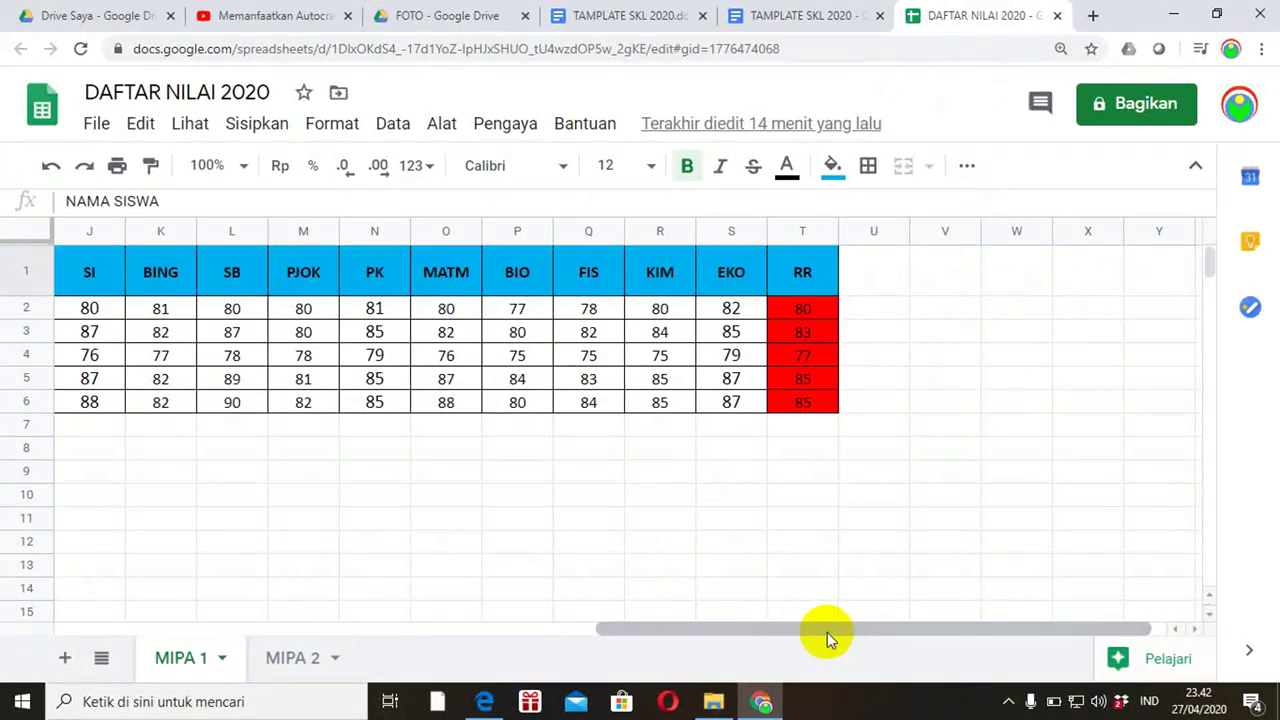
{"action": "left_click", "coordinate": [870, 287]}
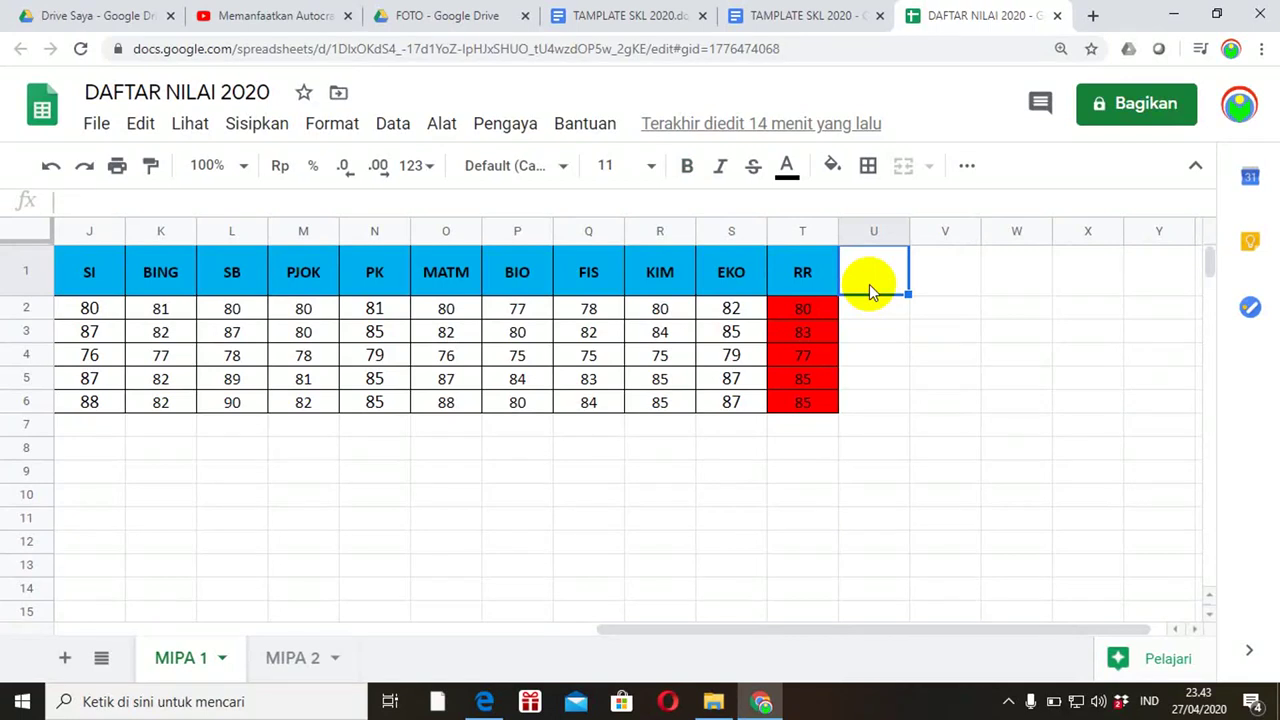
{"action": "type", "text": "FOTO"}
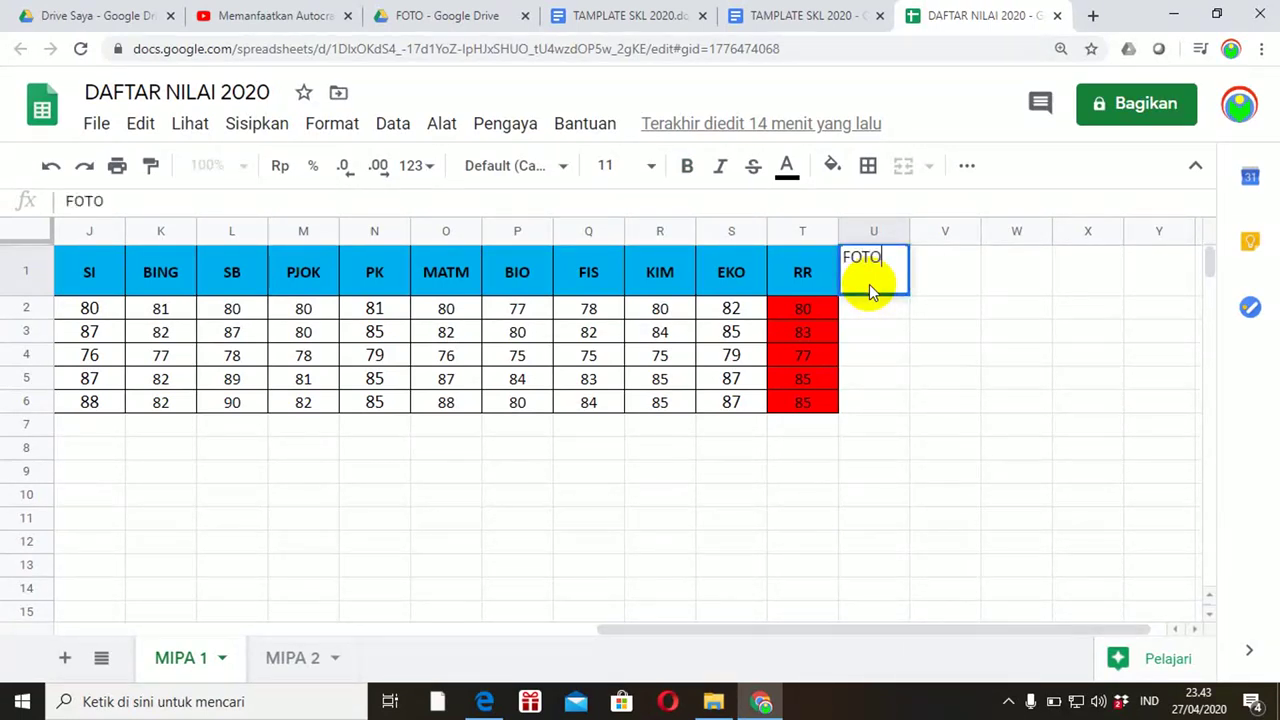
{"action": "key", "text": "Return"}
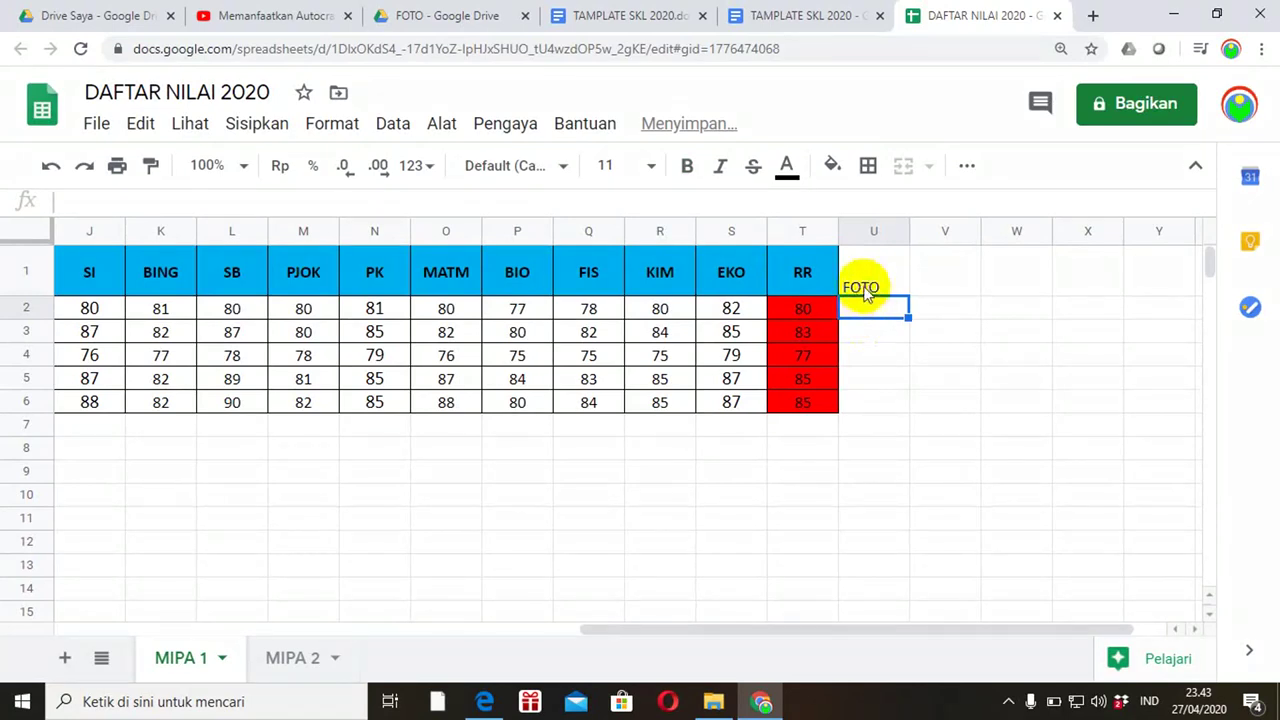
{"action": "left_click", "coordinate": [866, 290]}
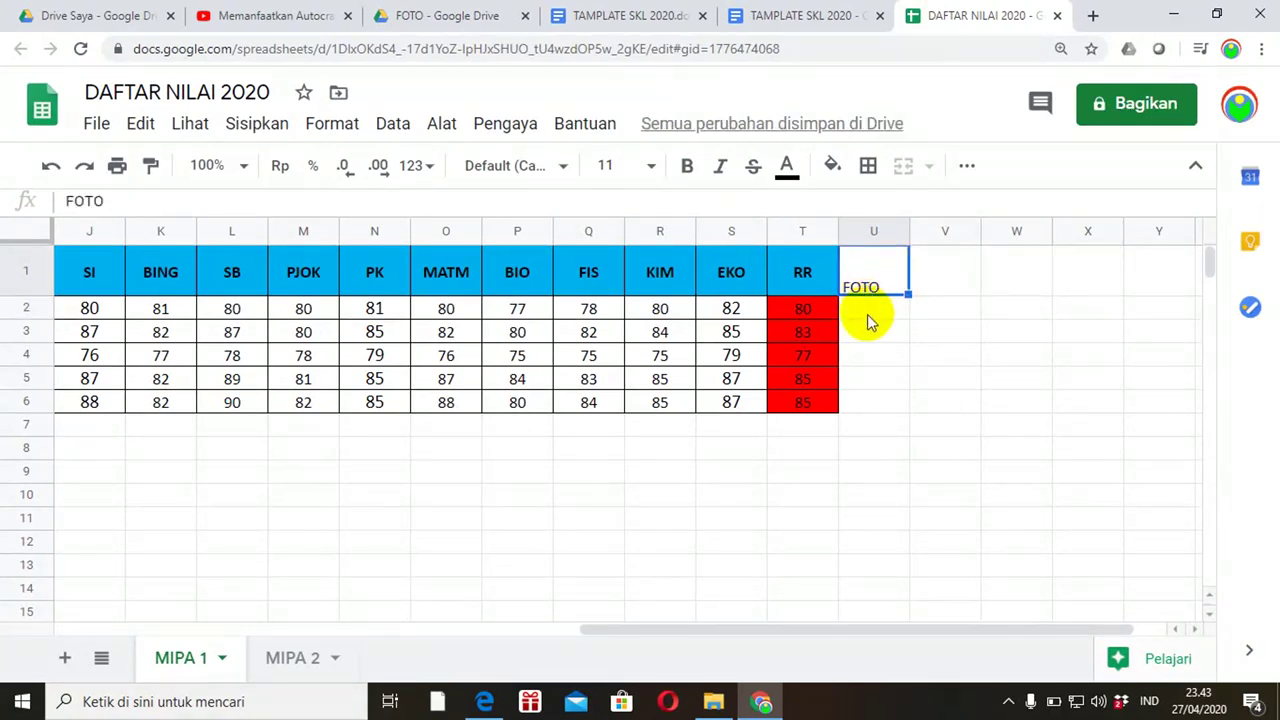
{"action": "left_click", "coordinate": [867, 314]}
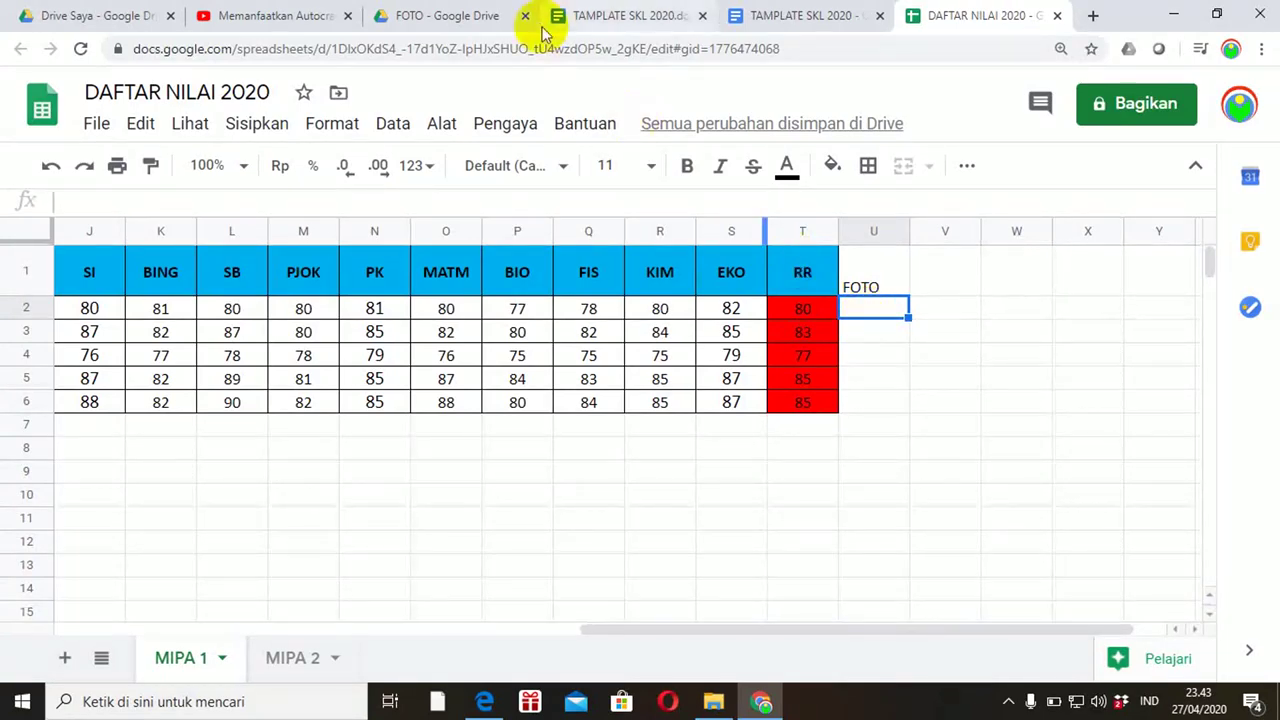
{"action": "left_click", "coordinate": [450, 17]}
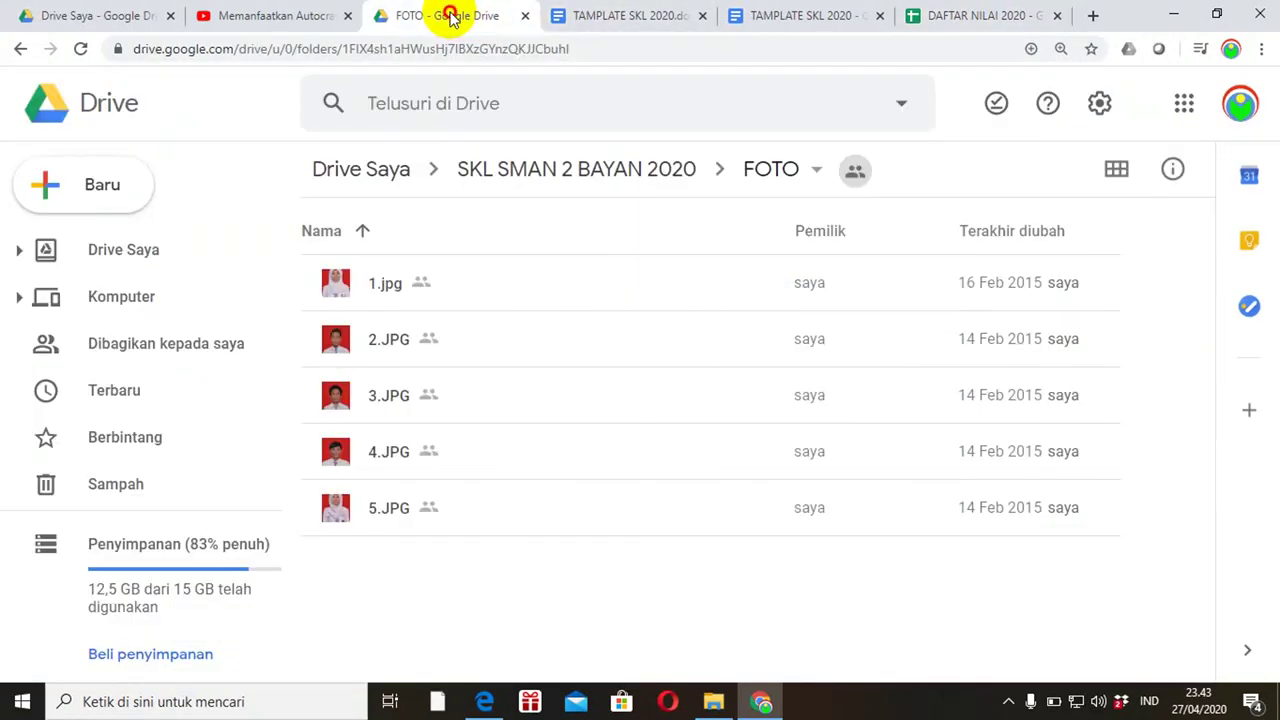
Copy the shareable link of 1.jpg and paste it into cell U2.
{"action": "right_click", "coordinate": [405, 290]}
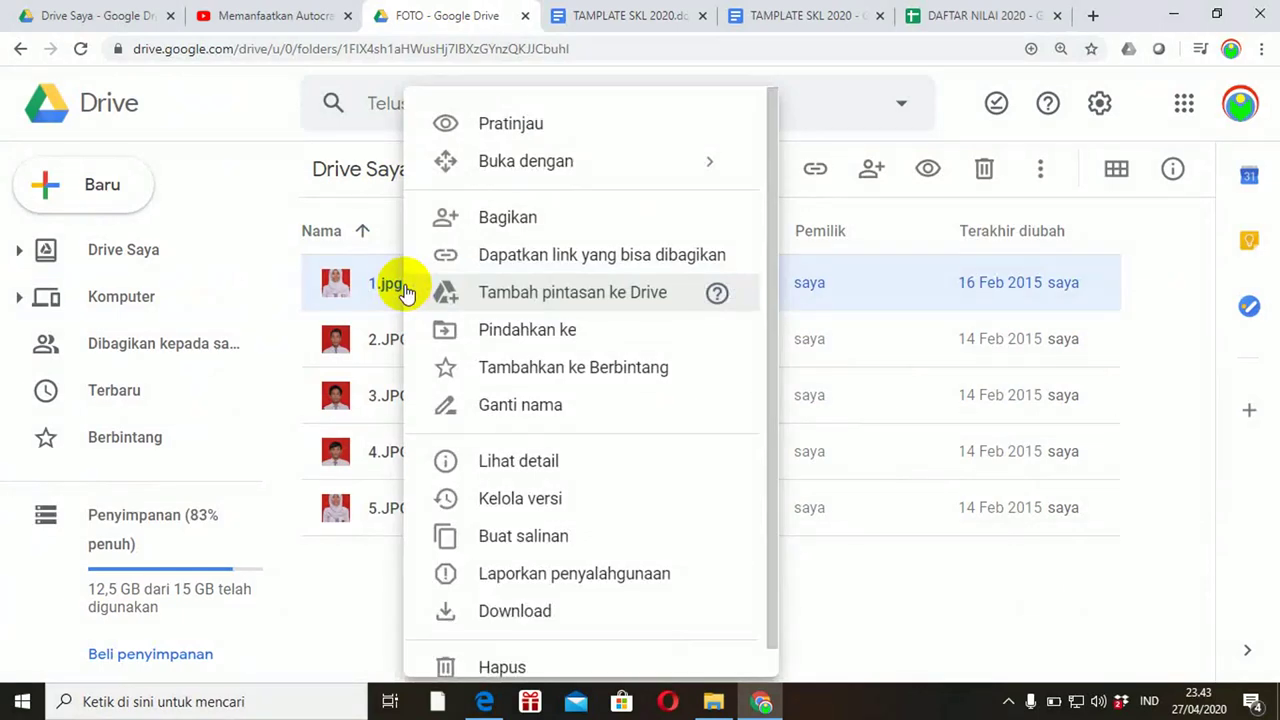
{"action": "left_click", "coordinate": [525, 257]}
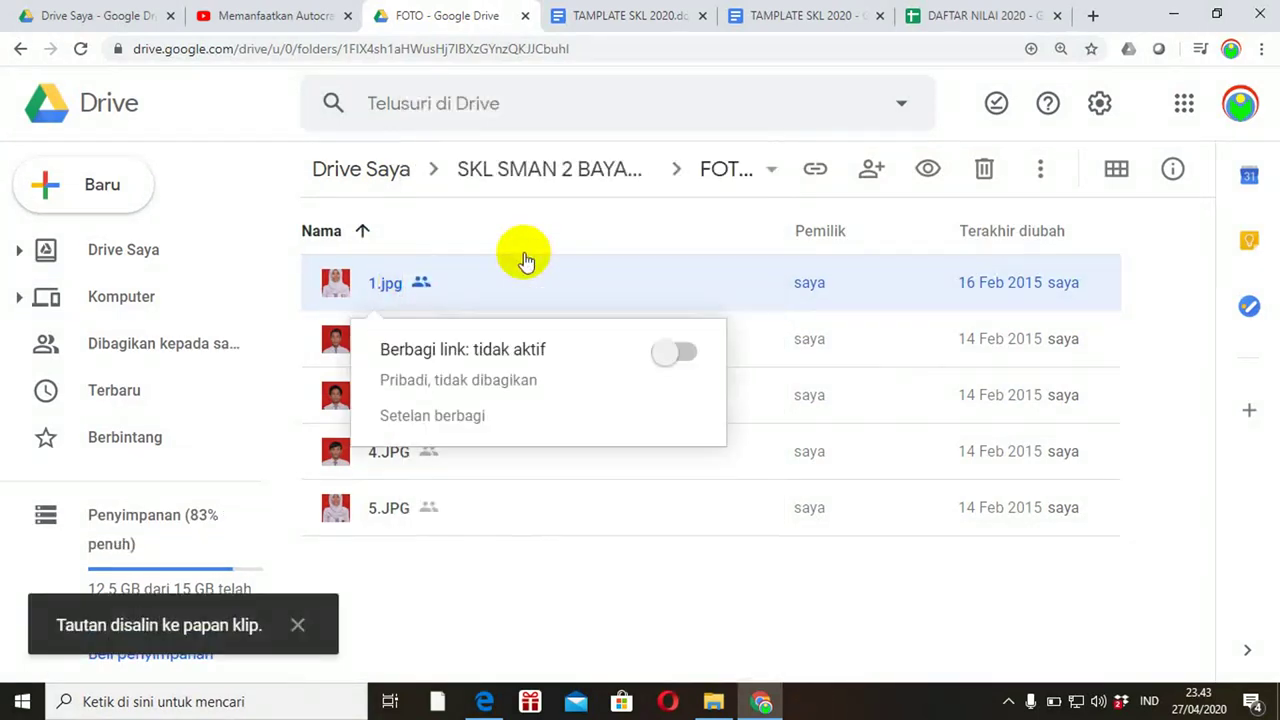
{"action": "left_click", "coordinate": [960, 18]}
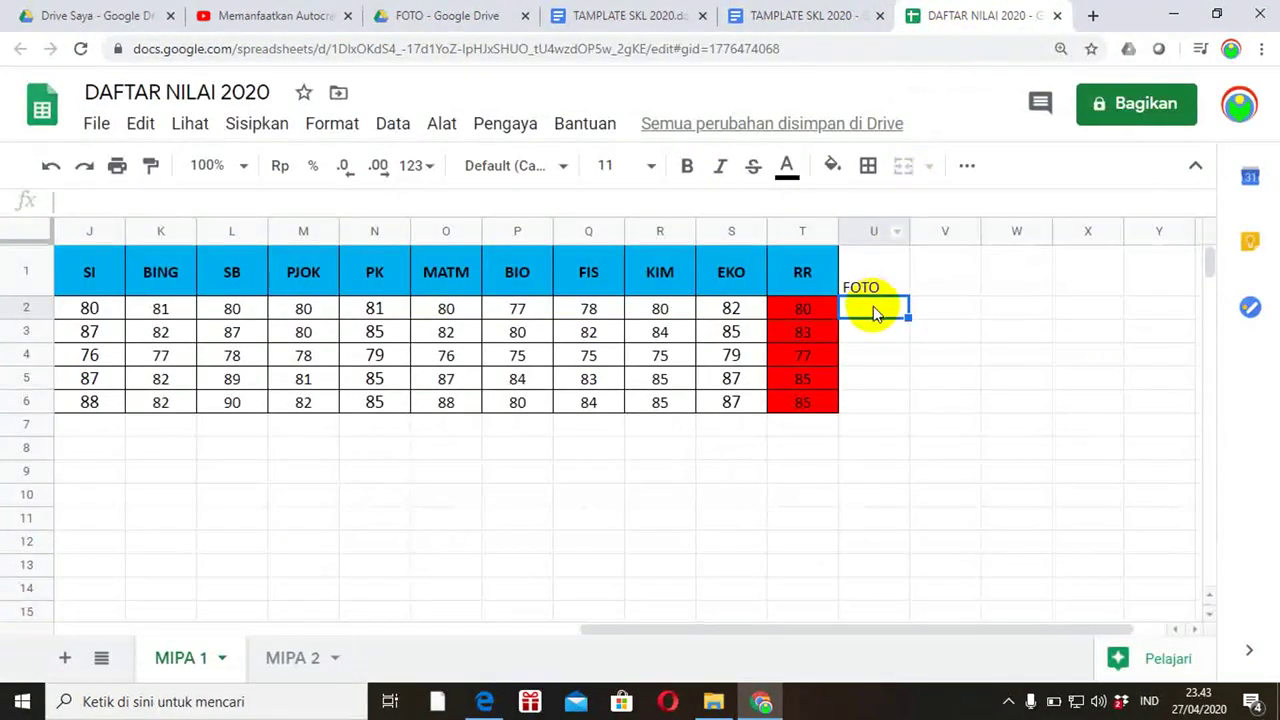
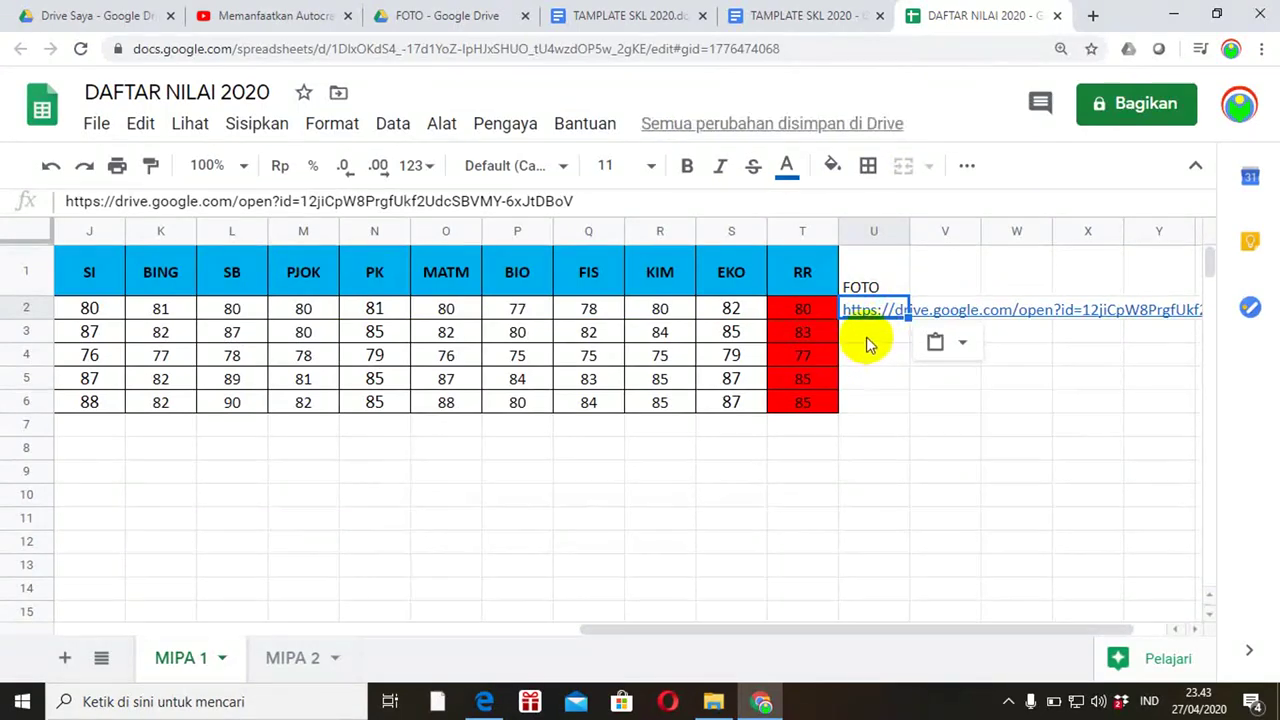
{"action": "left_click", "coordinate": [866, 336]}
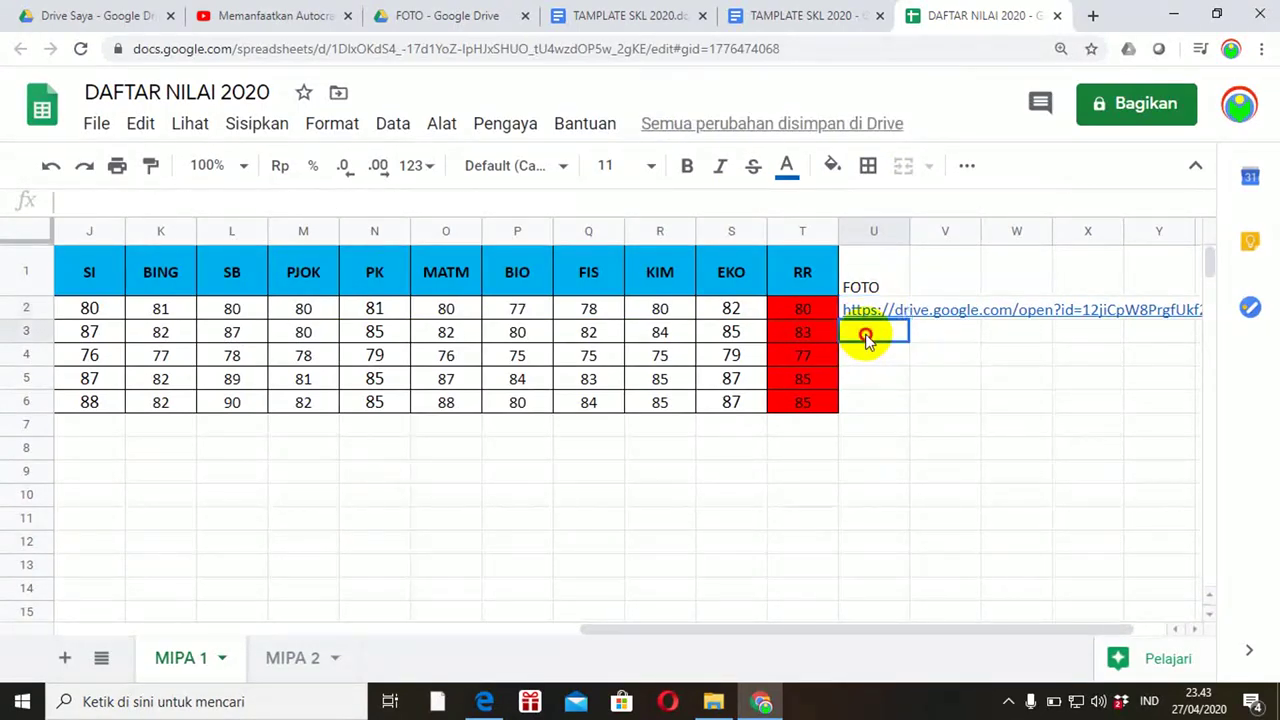
{"action": "left_click", "coordinate": [410, 18]}
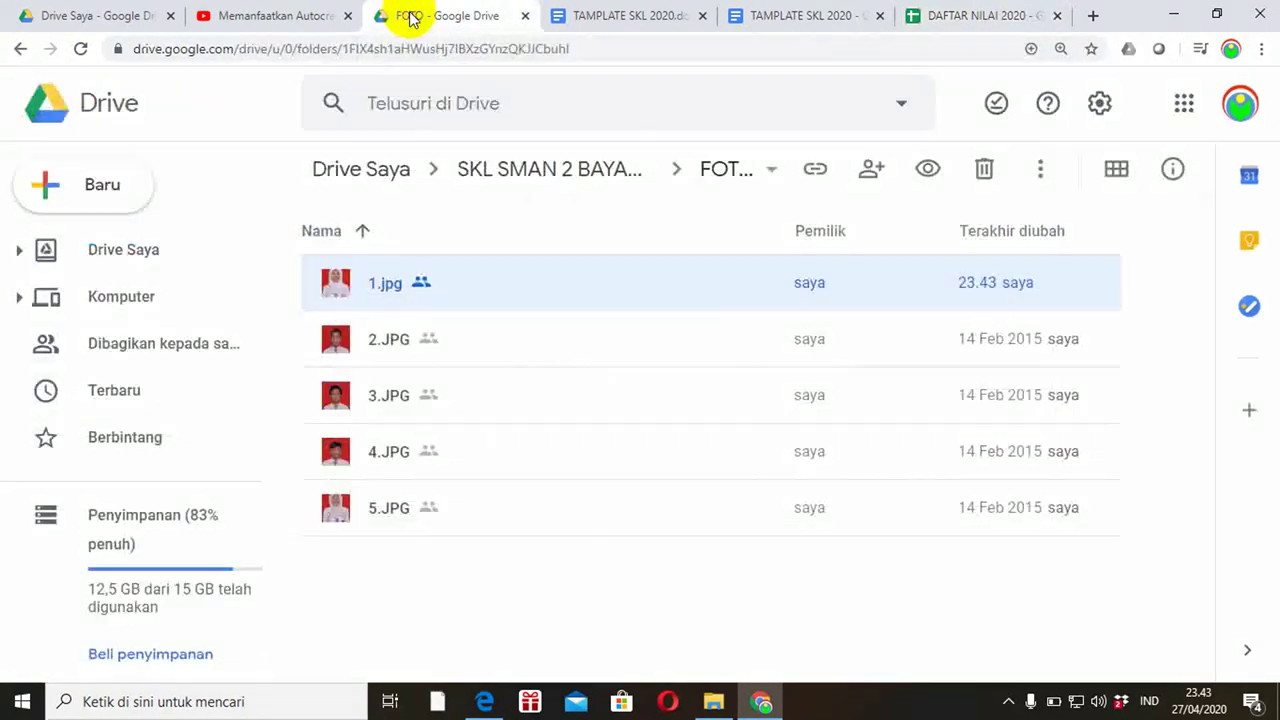
Copy the shareable link of 2.JPG and paste it into cell U3.
{"action": "right_click", "coordinate": [383, 350]}
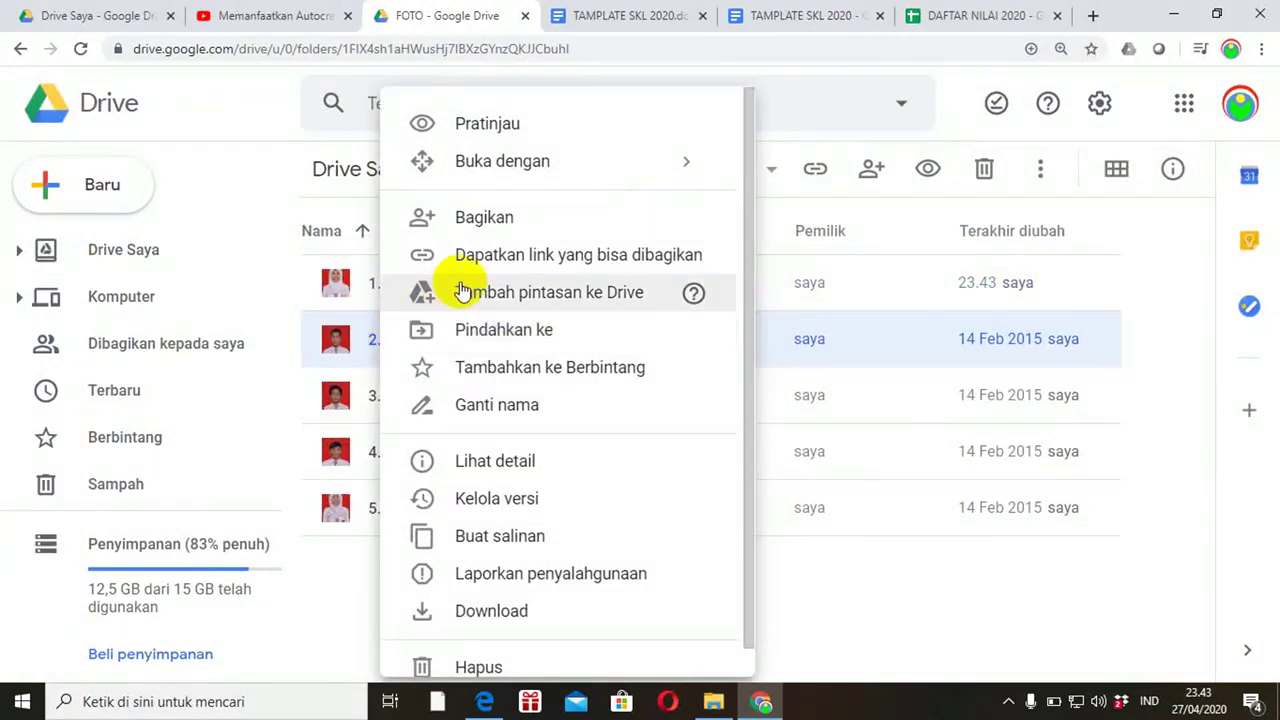
{"action": "left_click", "coordinate": [484, 262]}
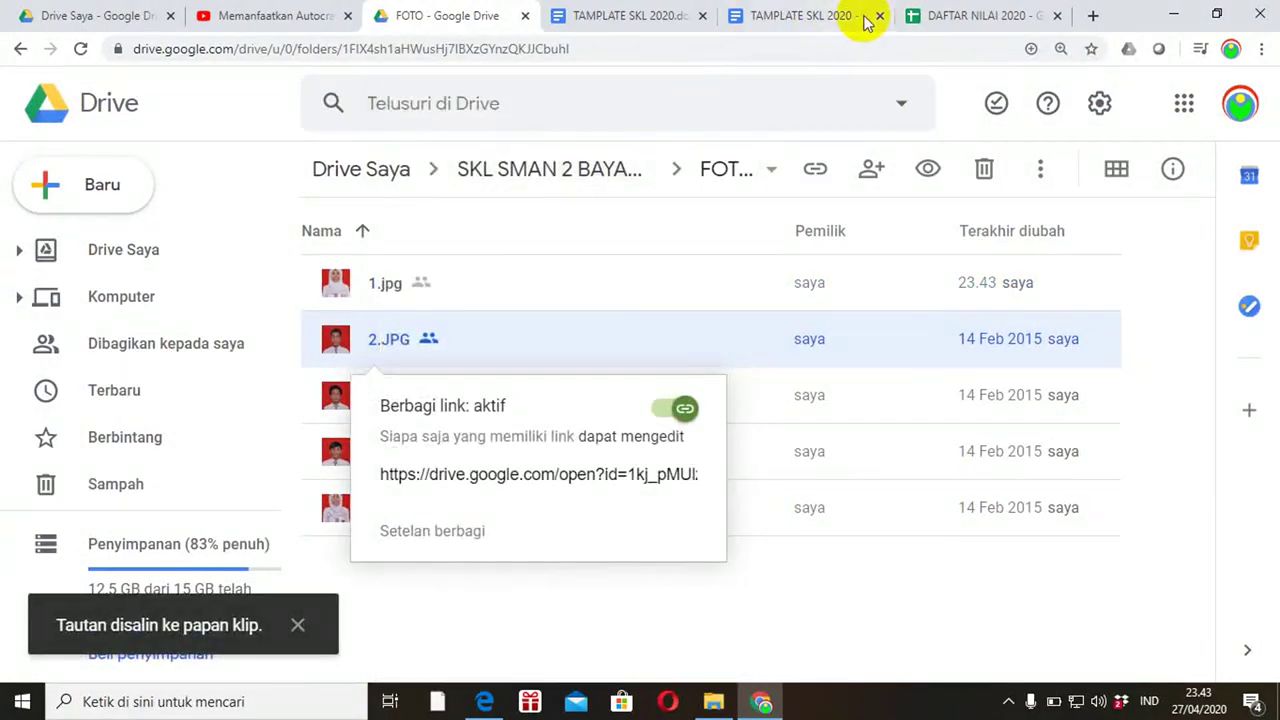
{"action": "left_click", "coordinate": [930, 16]}
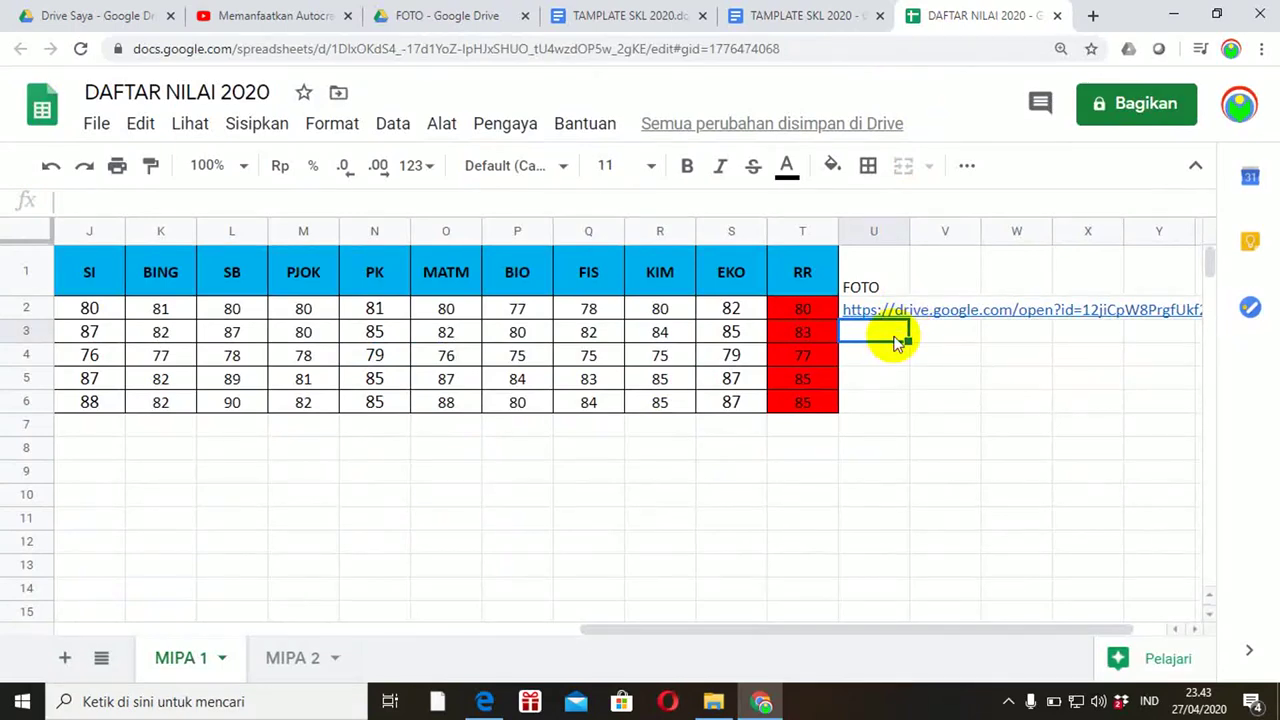
{"action": "key", "text": "Return"}
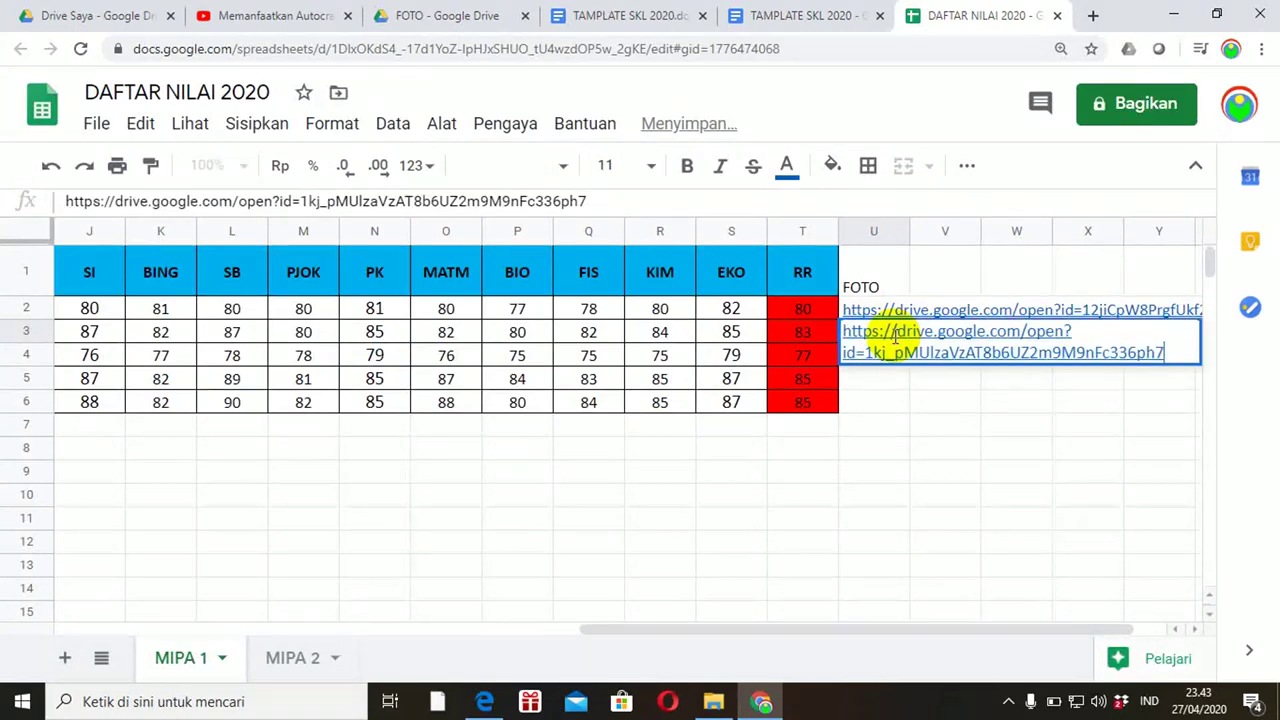
{"action": "key", "text": "Return"}
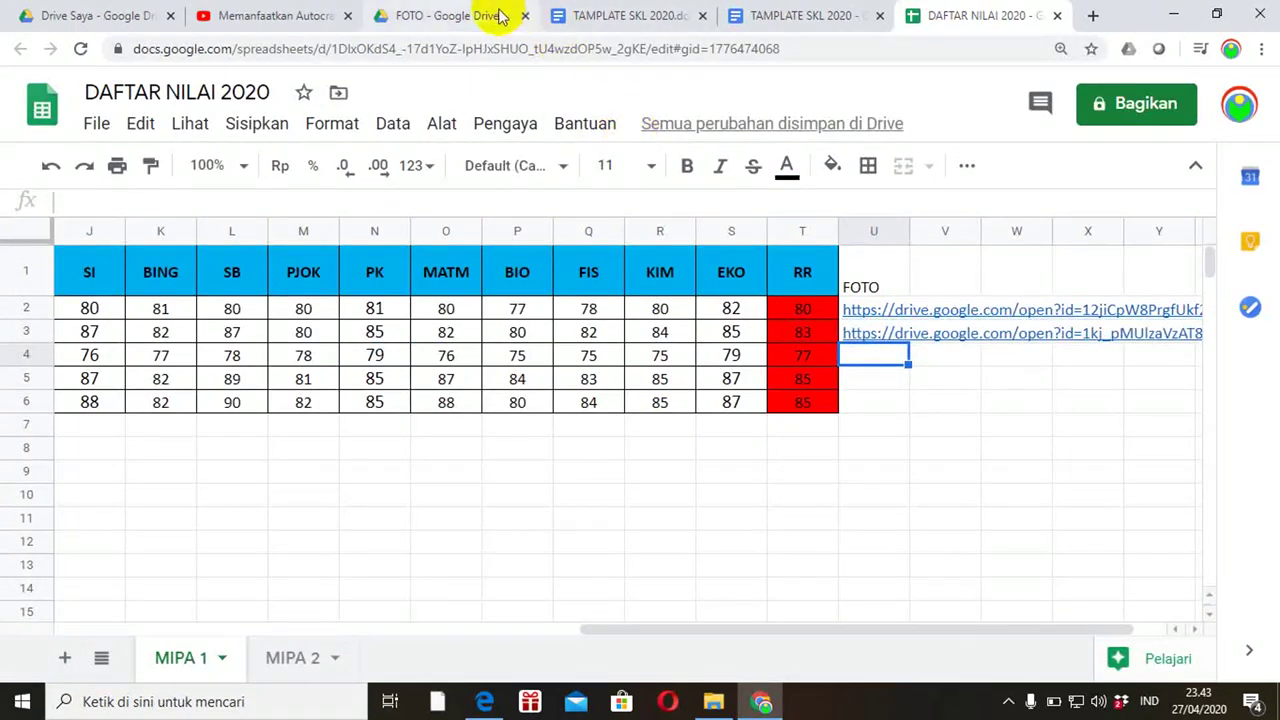
{"action": "left_click", "coordinate": [455, 15]}
{"action": "left_click", "coordinate": [346, 404]}
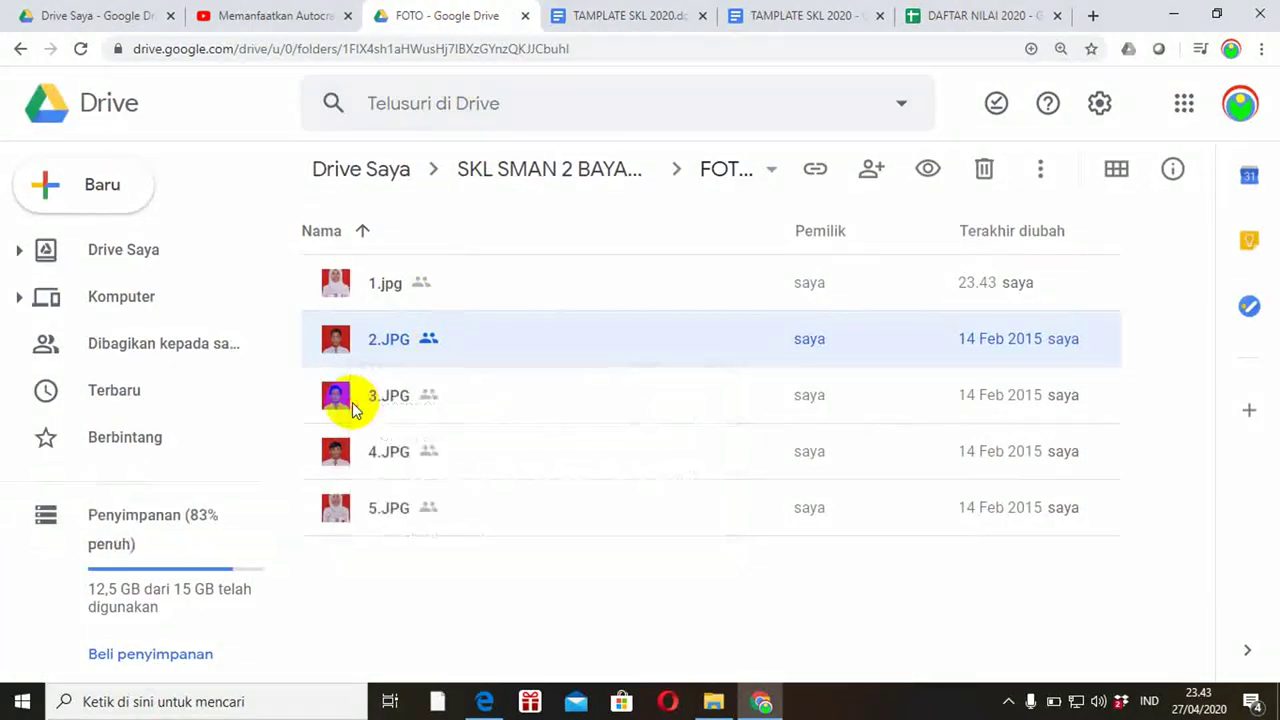
Copy the shareable link of 3.JPG and paste it into cell U4.
{"action": "right_click", "coordinate": [343, 403]}
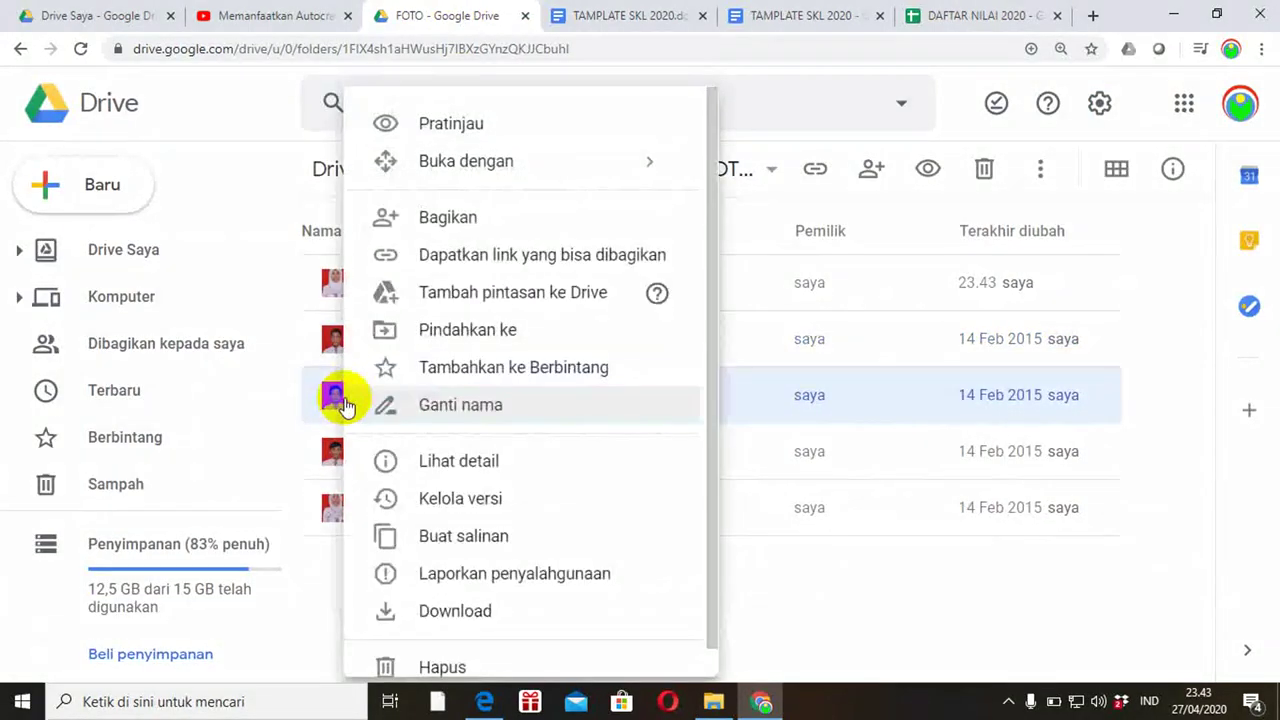
{"action": "left_click", "coordinate": [428, 255]}
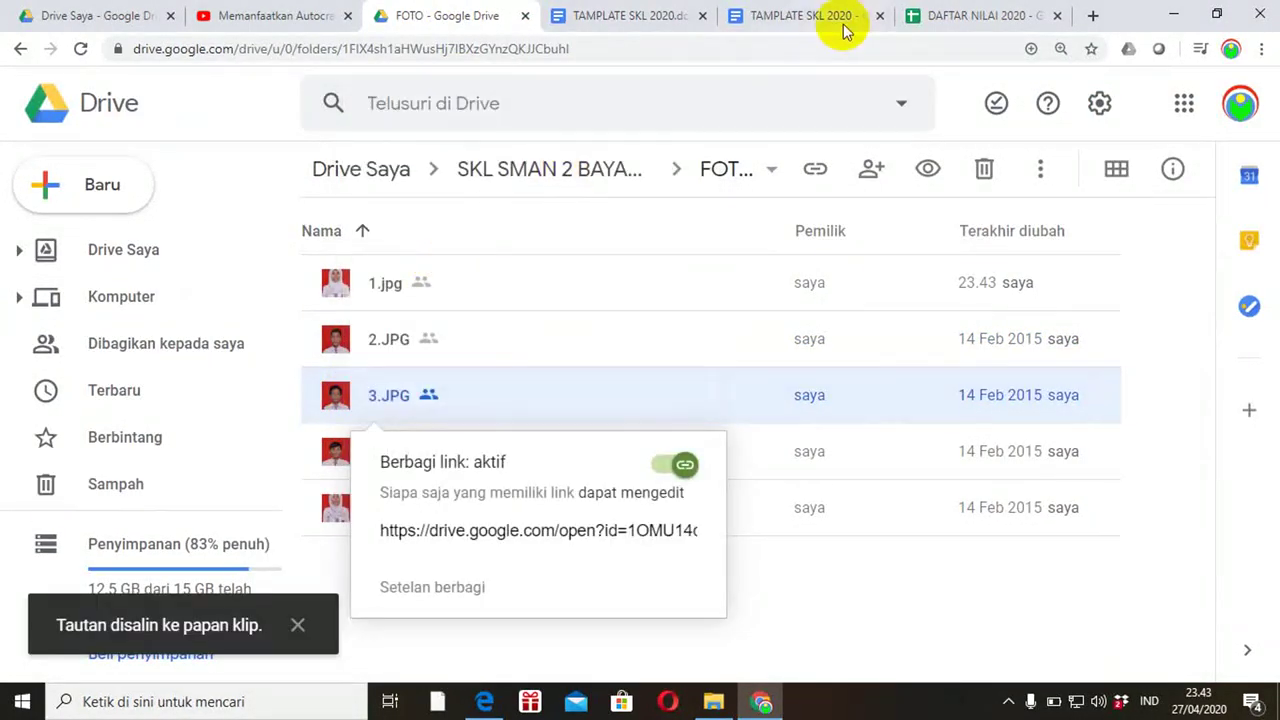
{"action": "left_click", "coordinate": [929, 15]}
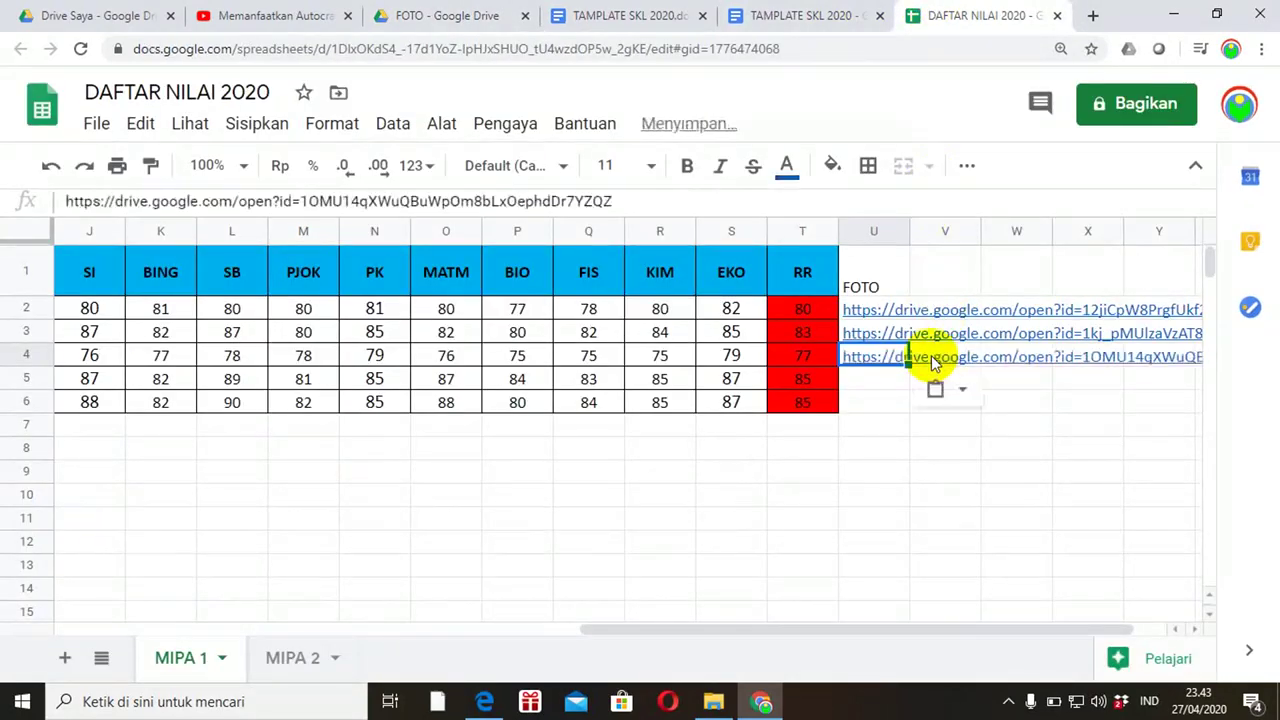
{"action": "key", "text": "Return"}
{"action": "key", "text": "Return"}
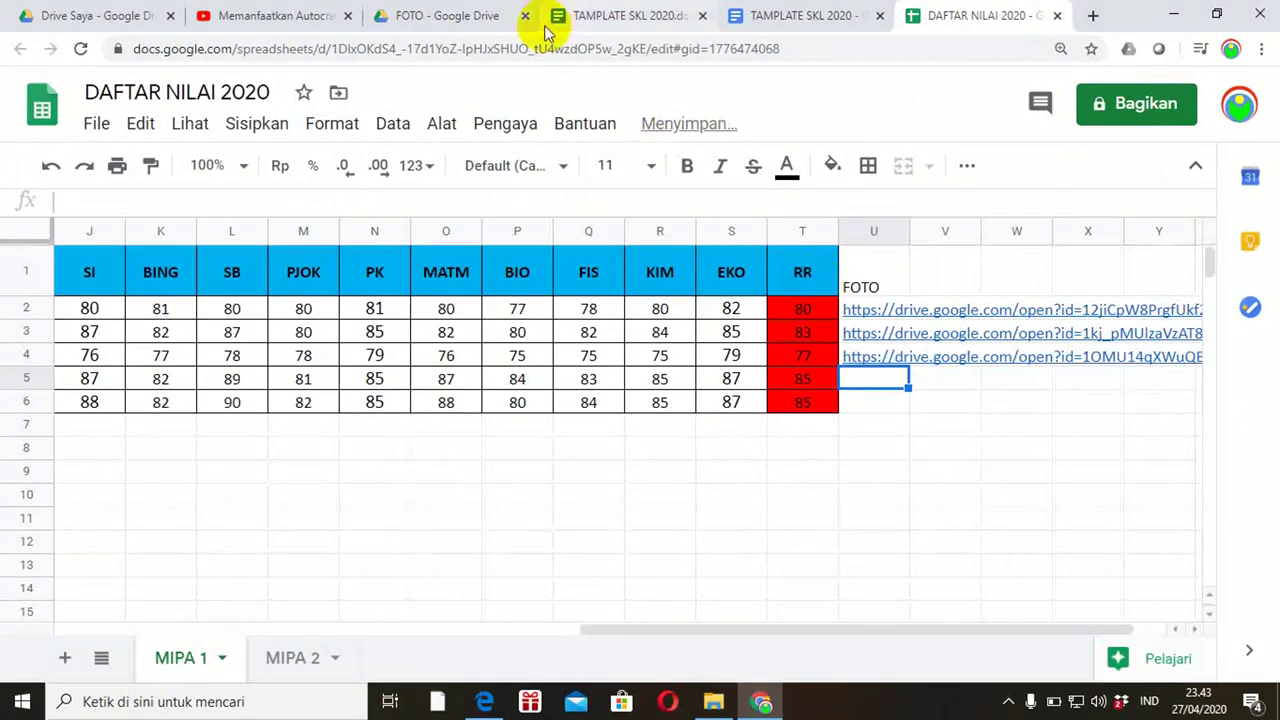
{"action": "left_click", "coordinate": [506, 20]}
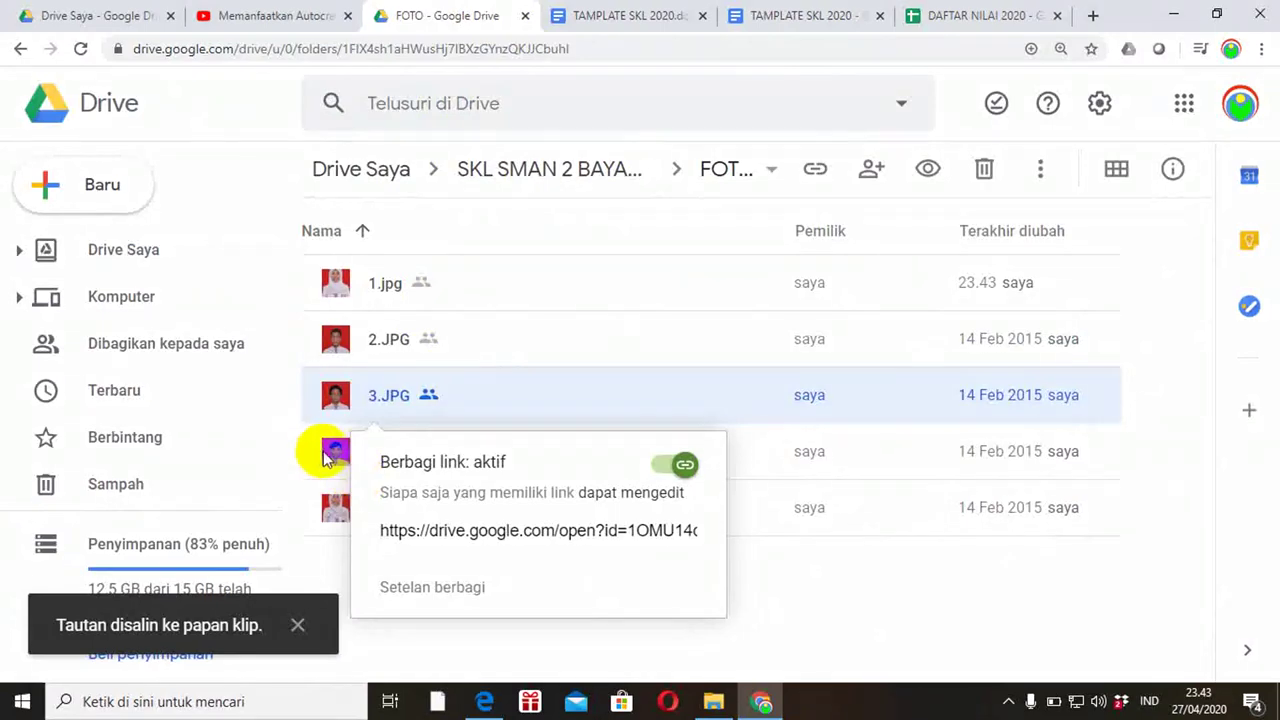
Copy the shareable link of 4.JPG and paste it into cell U5.
{"action": "right_click", "coordinate": [328, 458]}
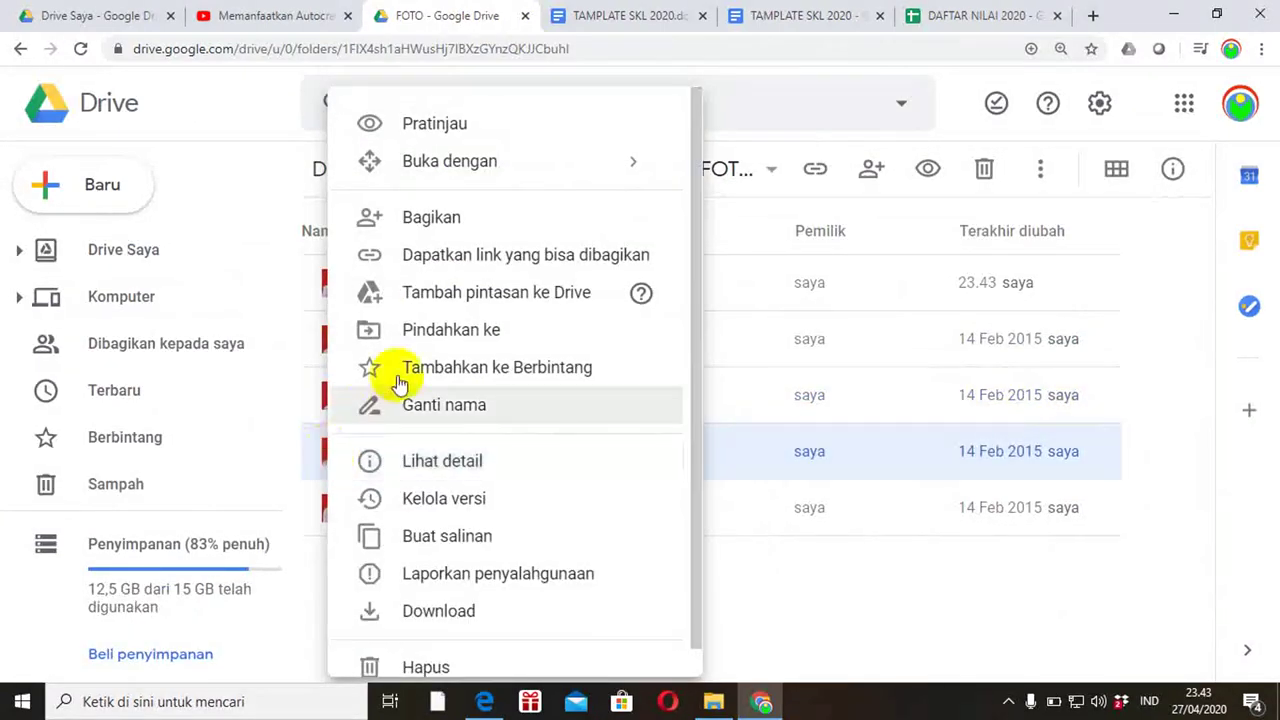
{"action": "left_click", "coordinate": [443, 255]}
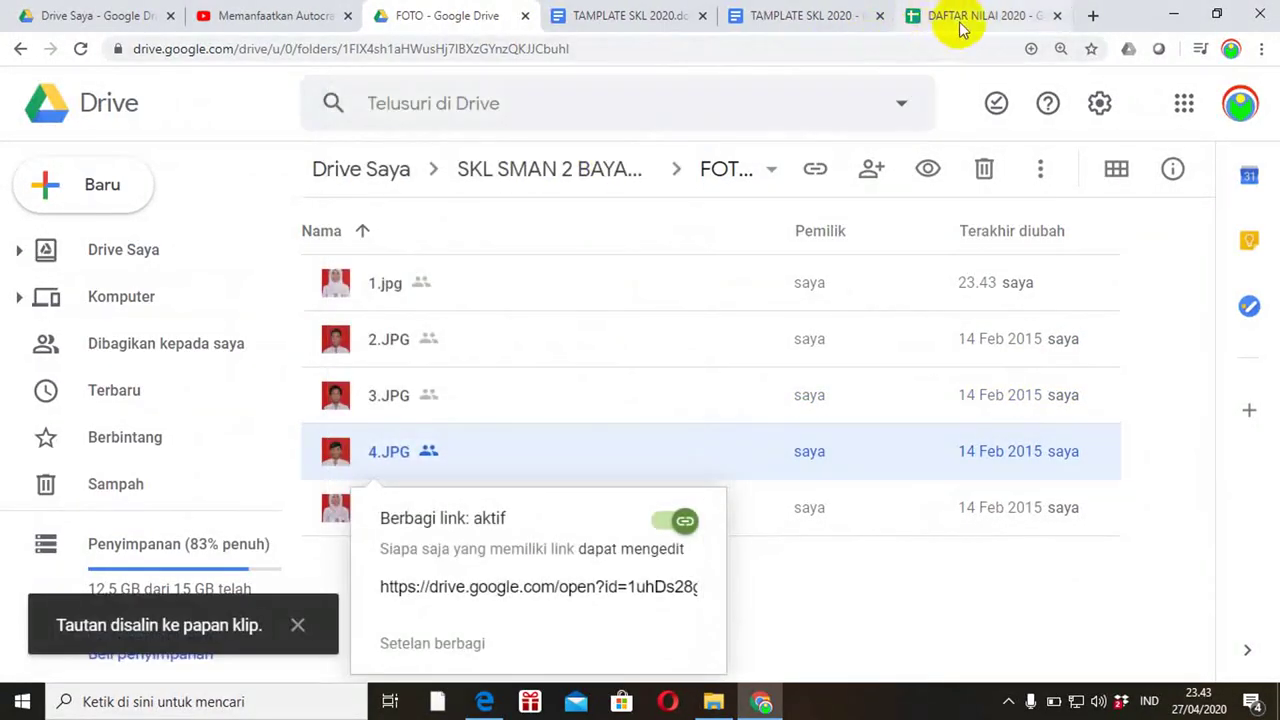
{"action": "left_click", "coordinate": [960, 18]}
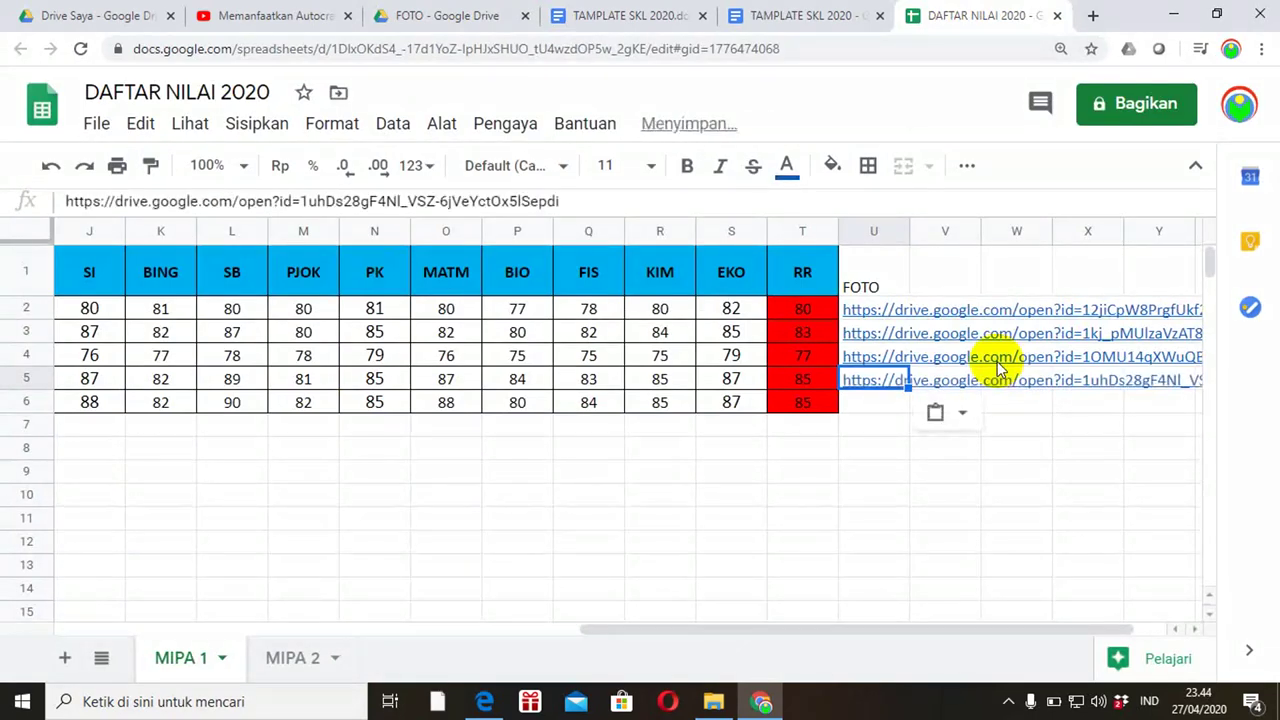
{"action": "key", "text": "Return"}
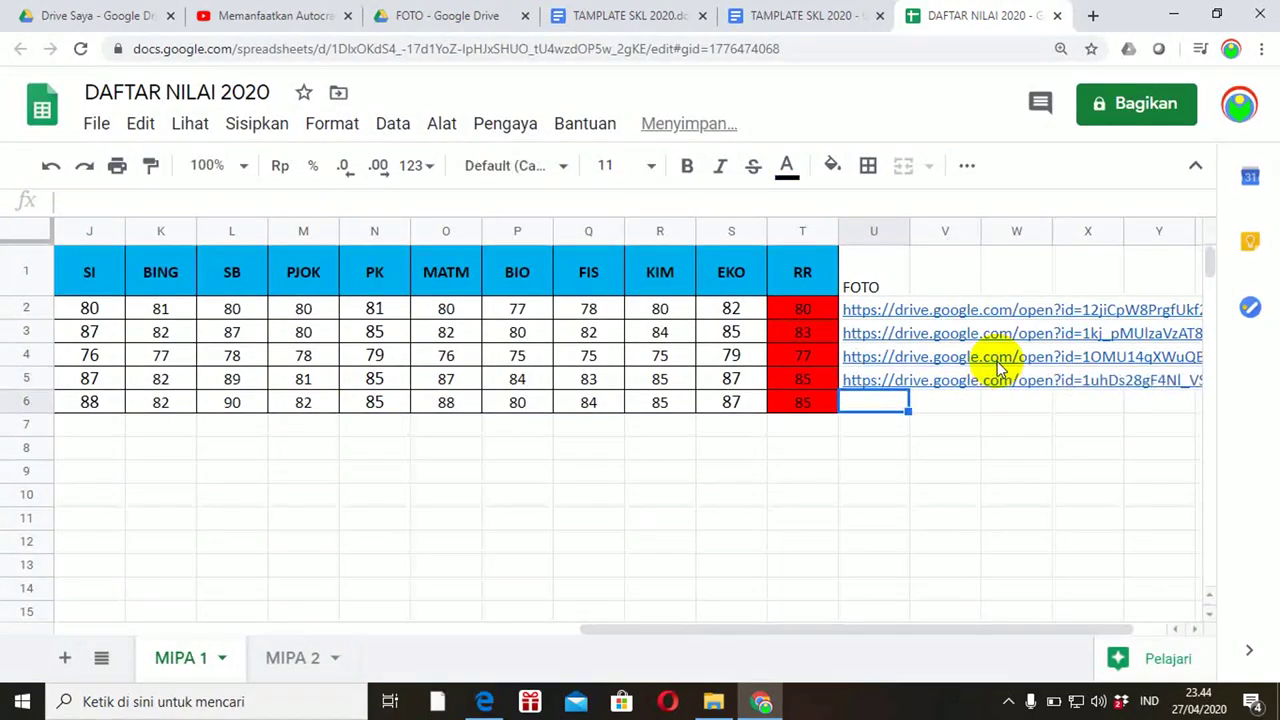
{"action": "left_click", "coordinate": [472, 22]}
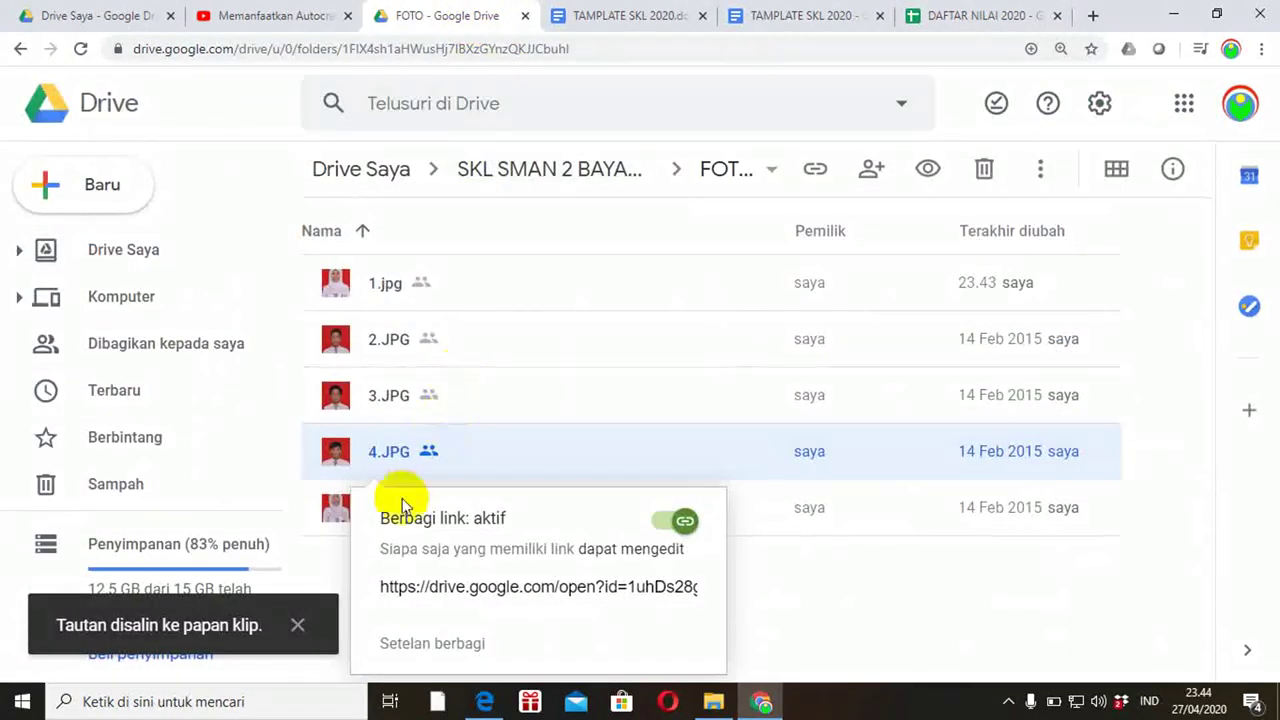
Copy the link of 5.JPG from its sharing settings and paste it into cell U6.
{"action": "right_click", "coordinate": [339, 512]}
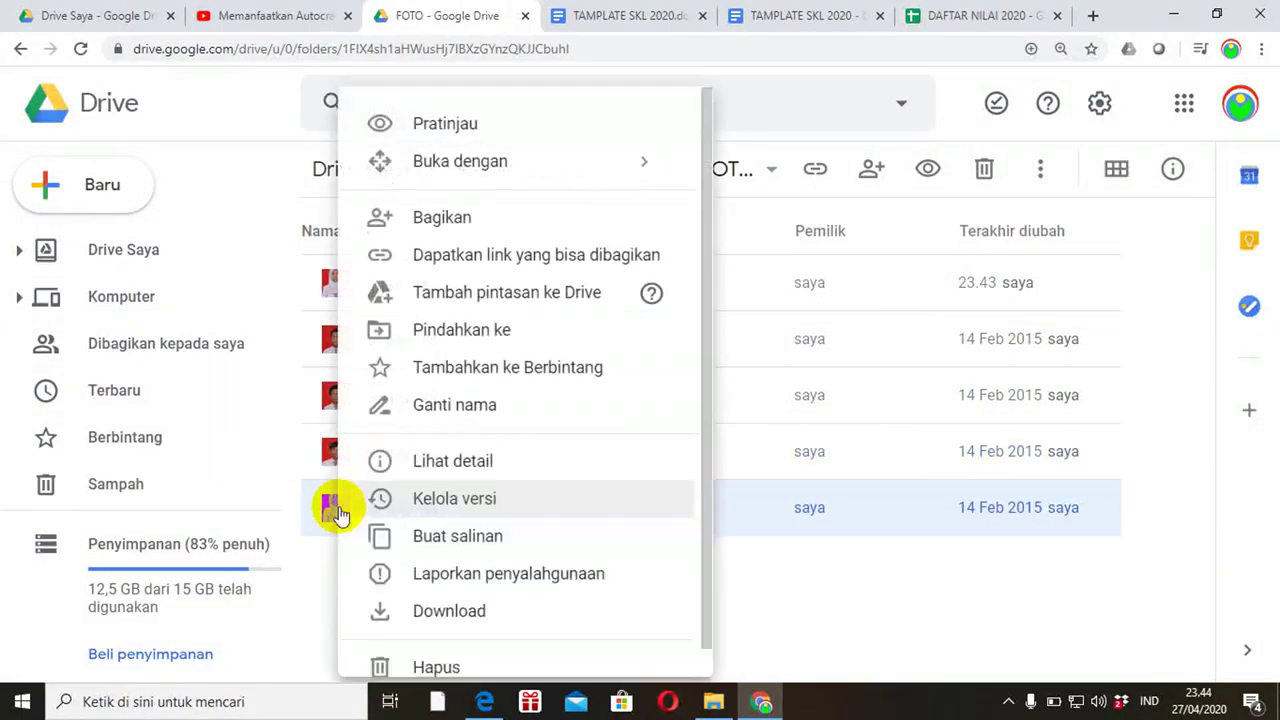
{"action": "left_click", "coordinate": [423, 226]}
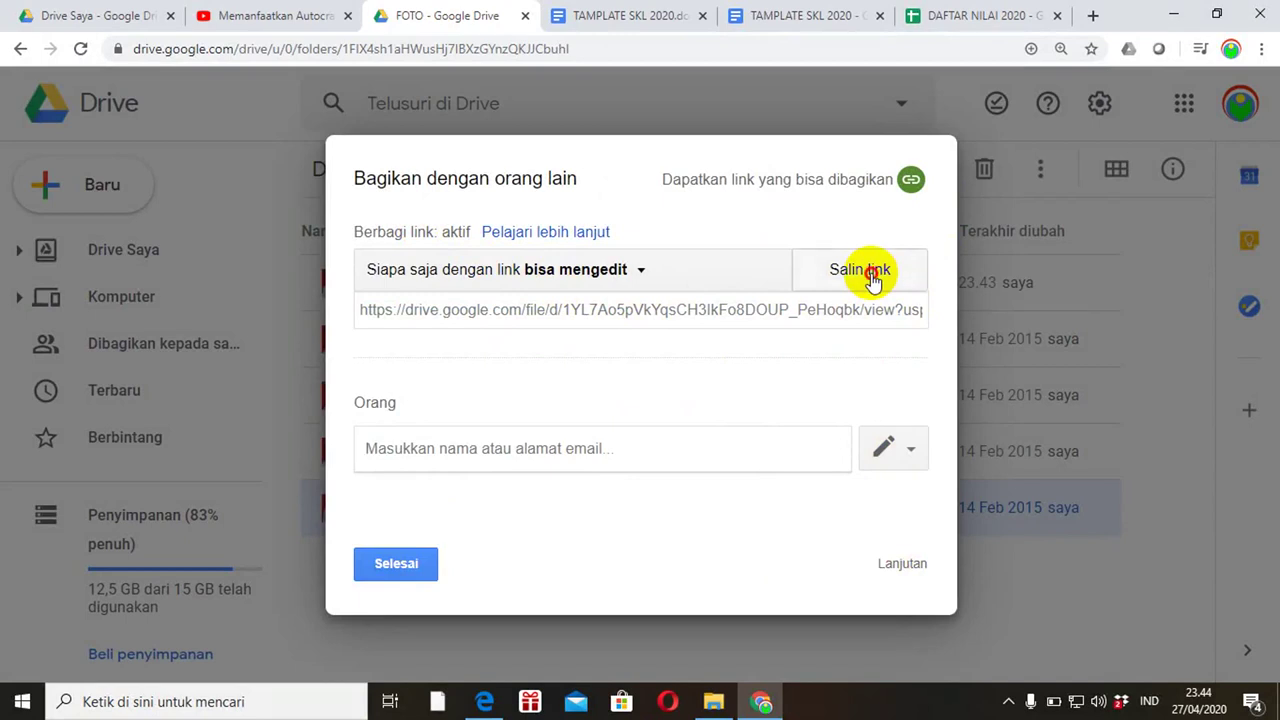
{"action": "left_click", "coordinate": [873, 282]}
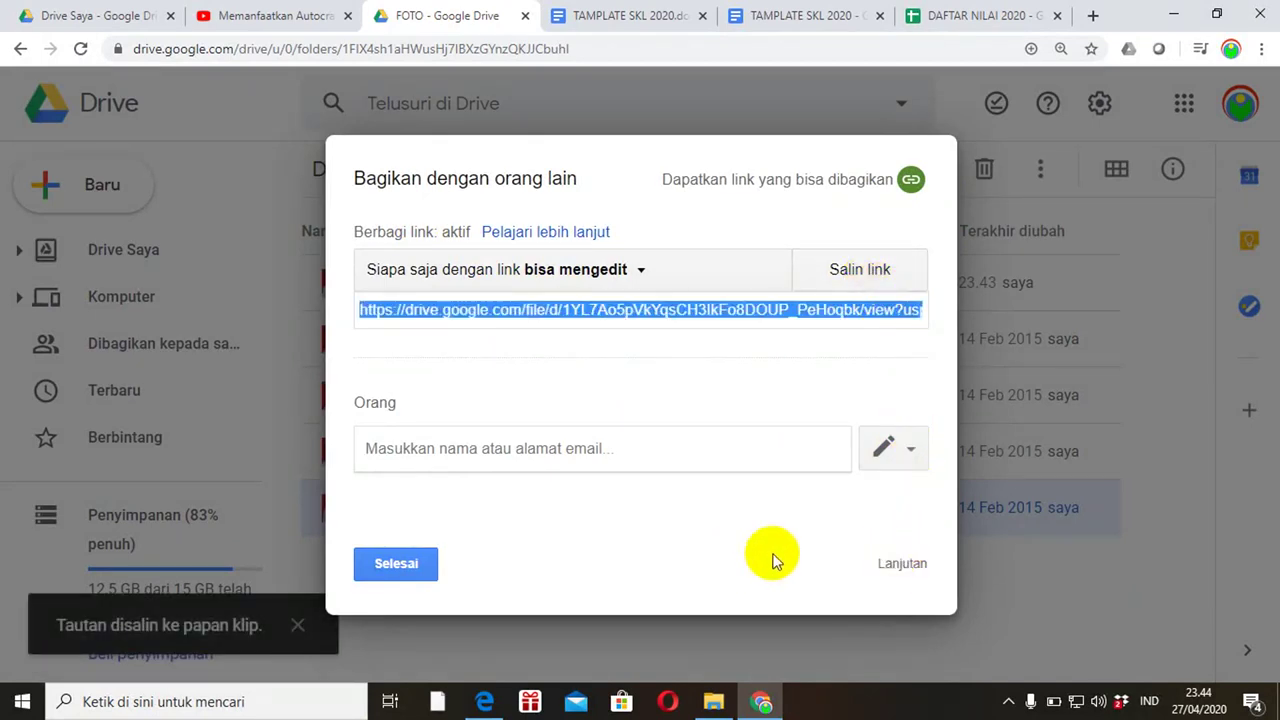
{"action": "left_click", "coordinate": [414, 563]}
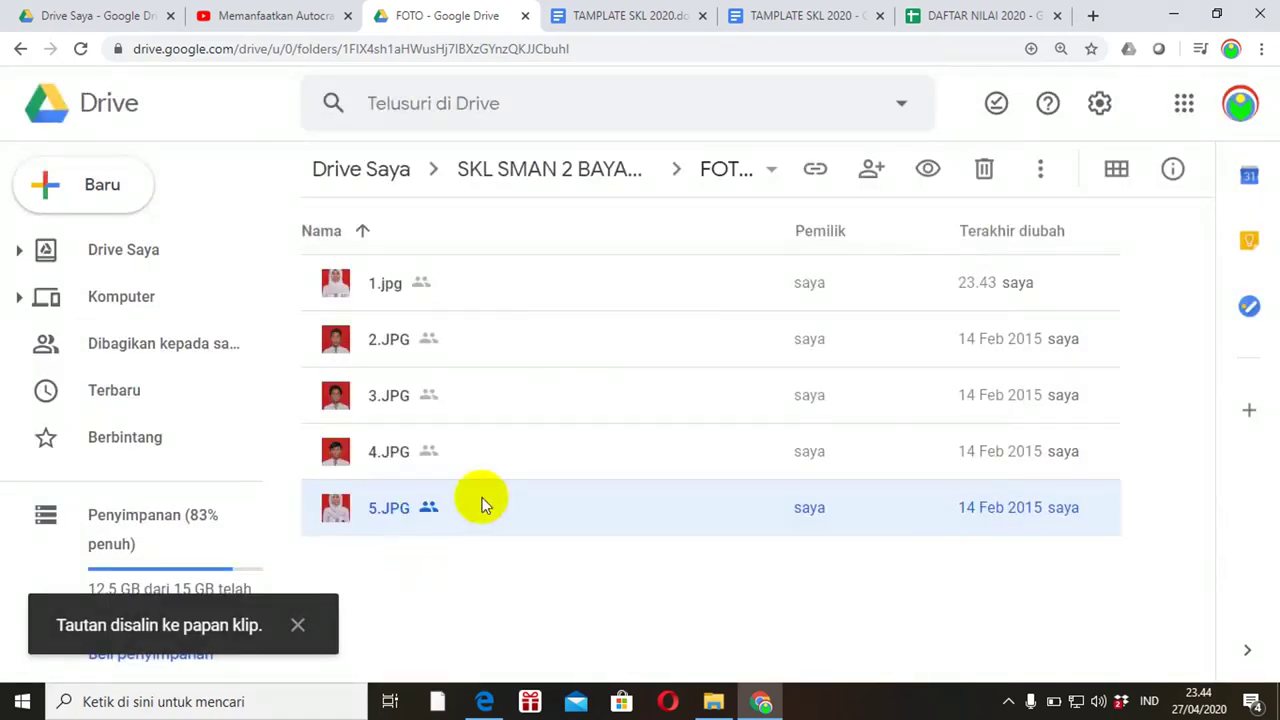
{"action": "left_click", "coordinate": [968, 14]}
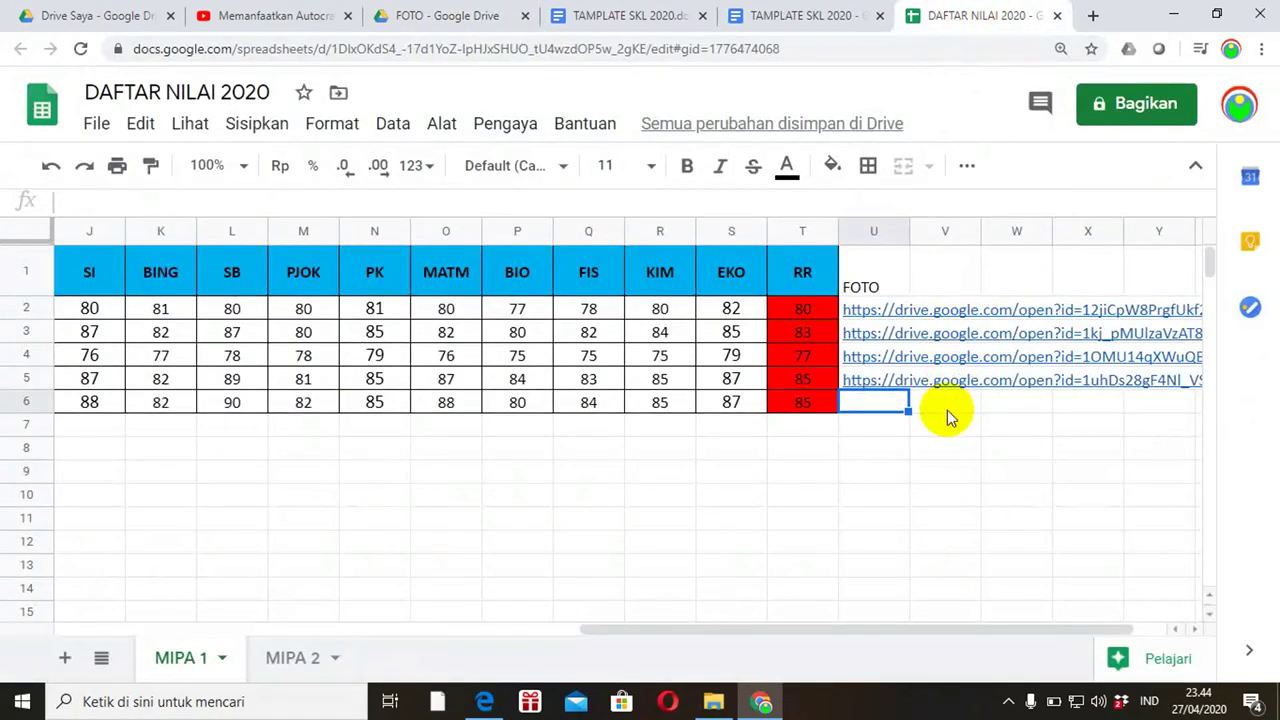
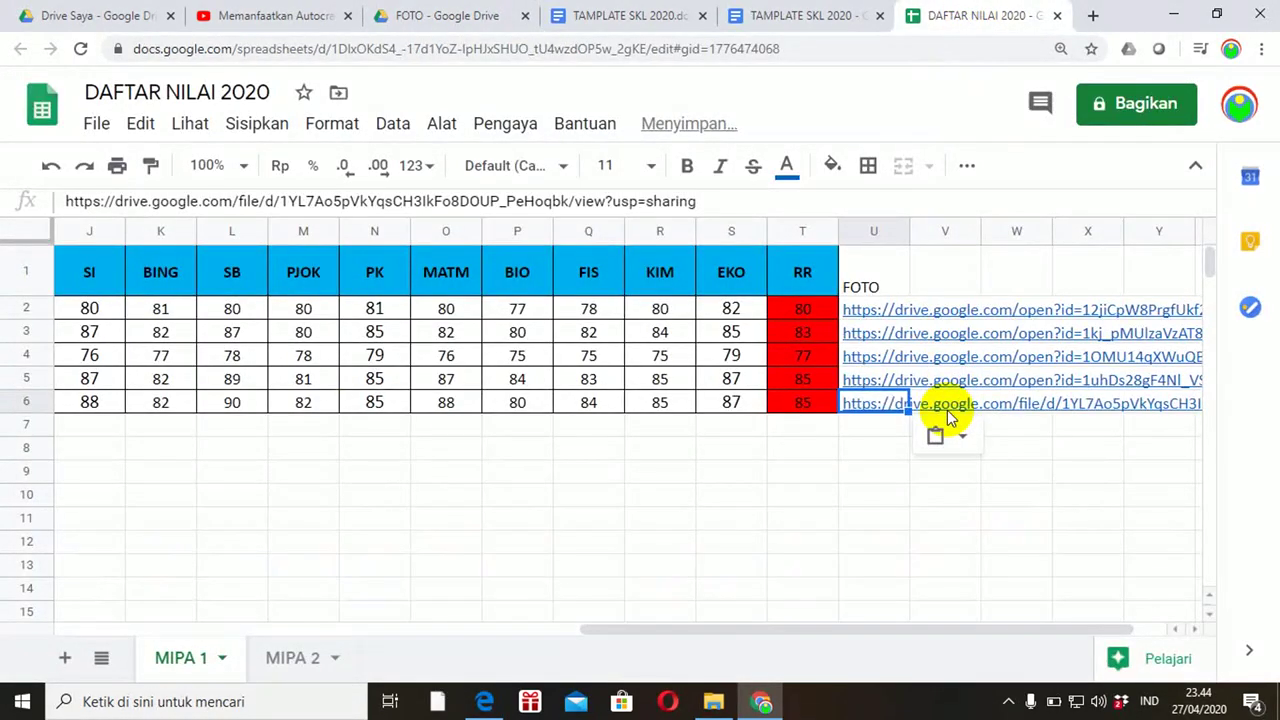
{"action": "key", "text": "Return"}
{"action": "key", "text": "Return"}
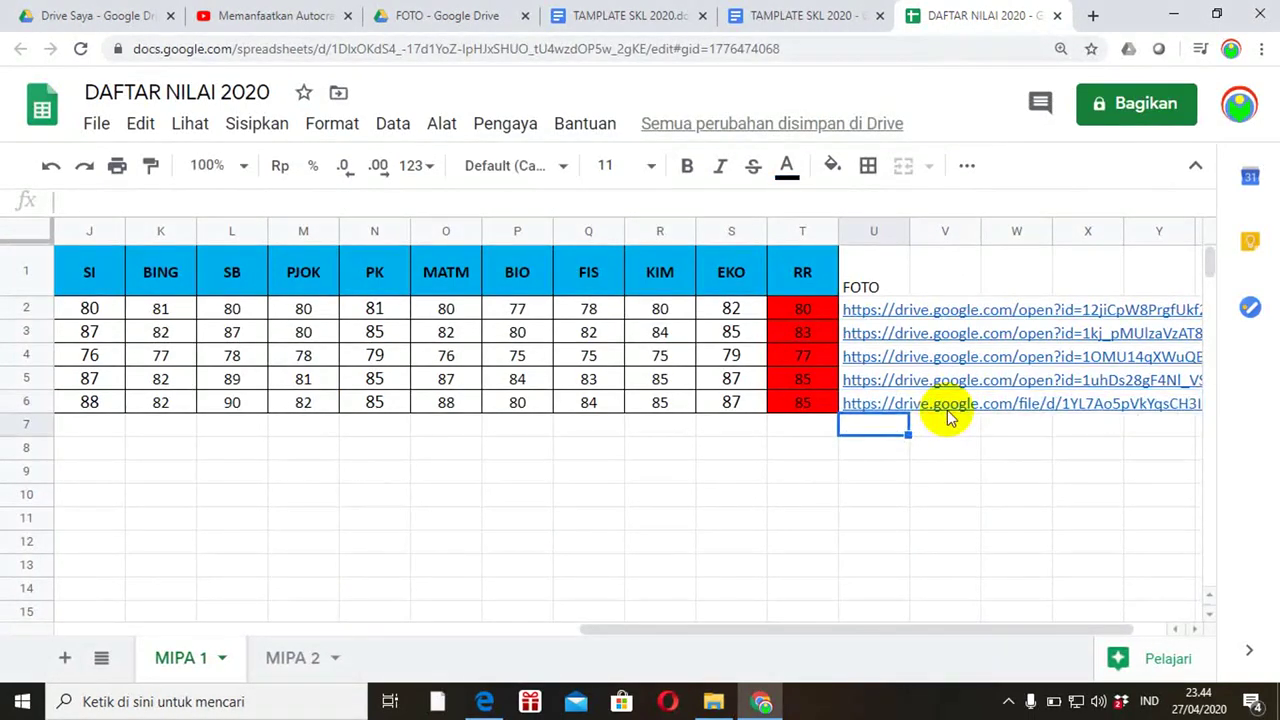
{"action": "left_click", "coordinate": [929, 282]}
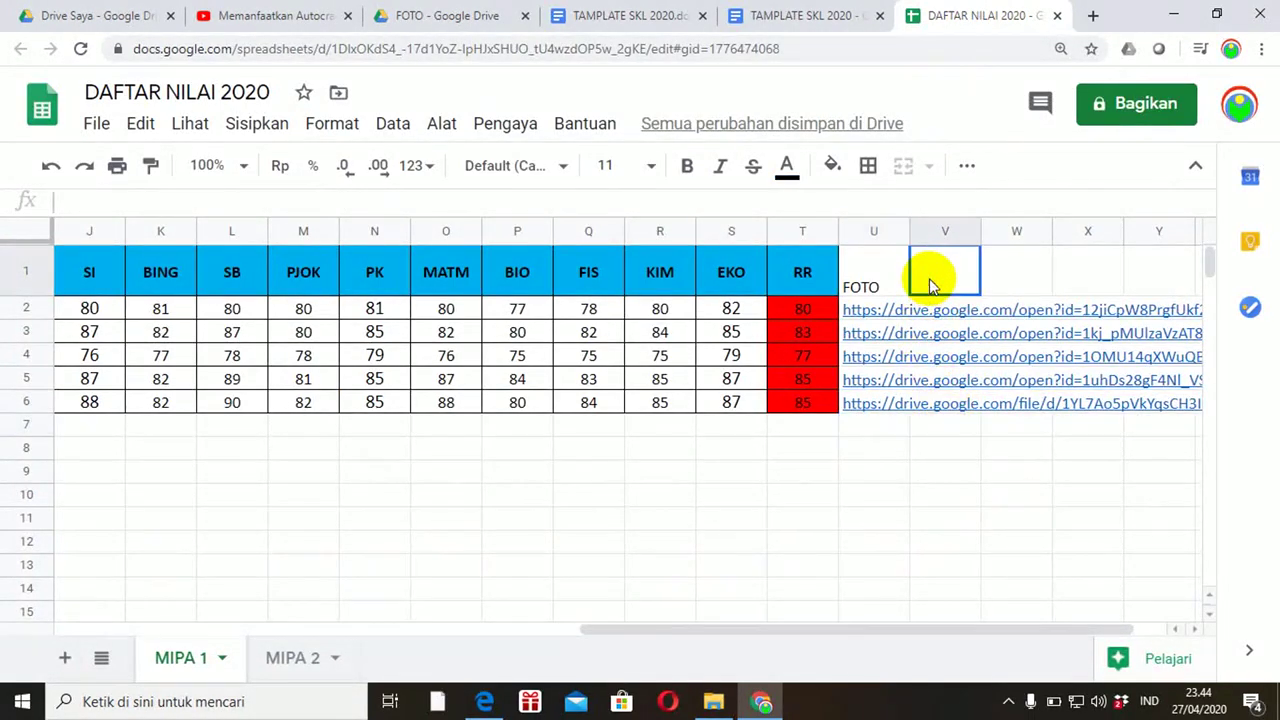
Enter the heading FOTO ID in cell V1 beside the FOTO links.
{"action": "type", "text": "F"}
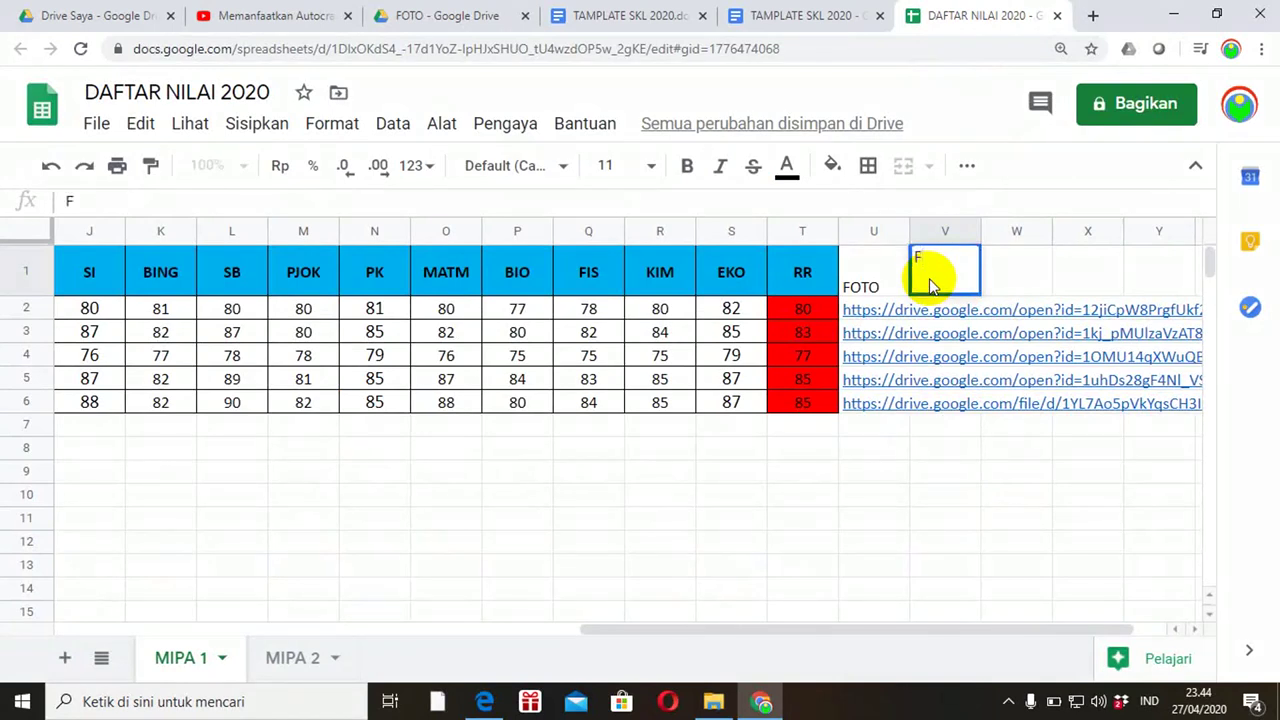
{"action": "type", "text": "OTO ID"}
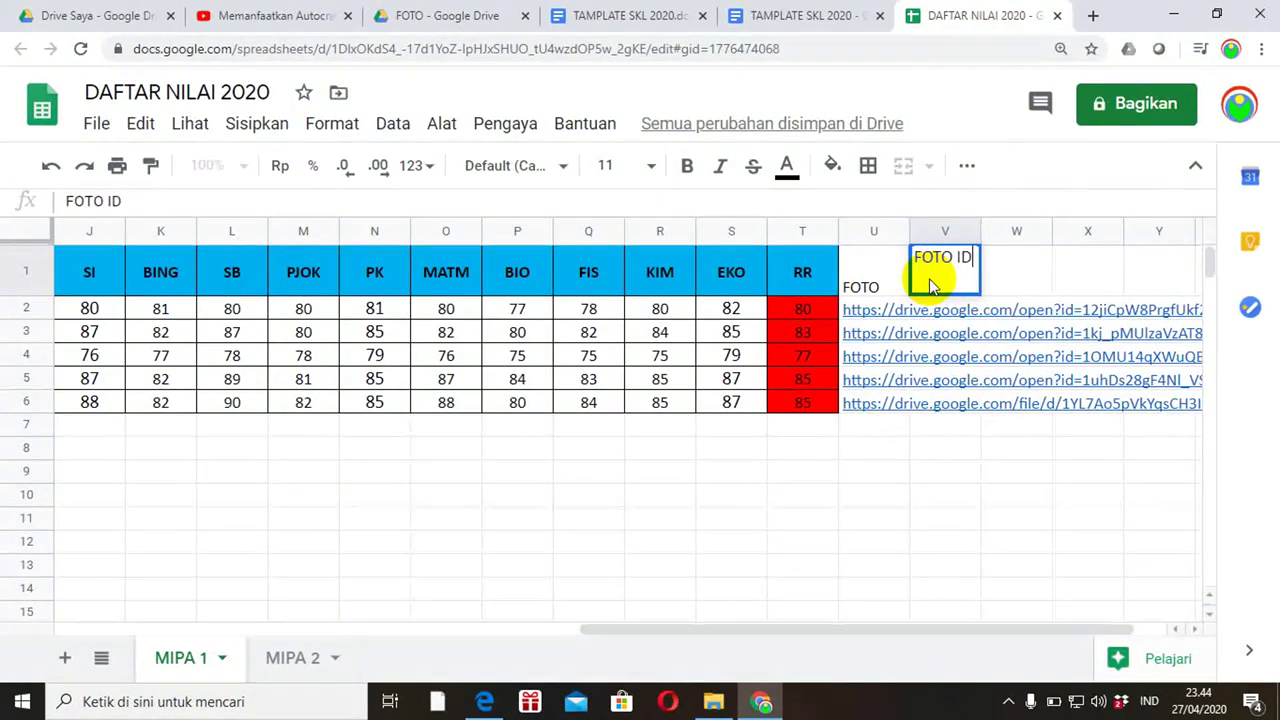
{"action": "key", "text": "Return"}
{"action": "double_click", "coordinate": [930, 285]}
{"action": "key", "text": "Return"}
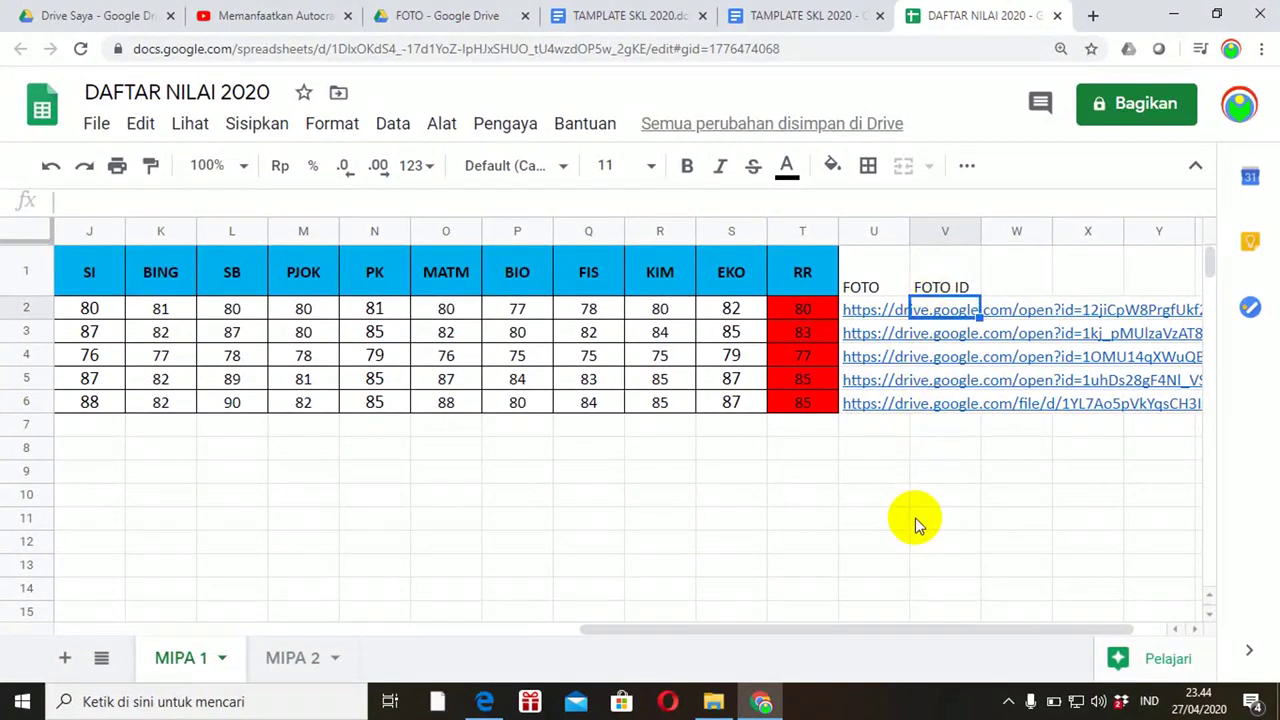
{"action": "left_click", "coordinate": [917, 522]}
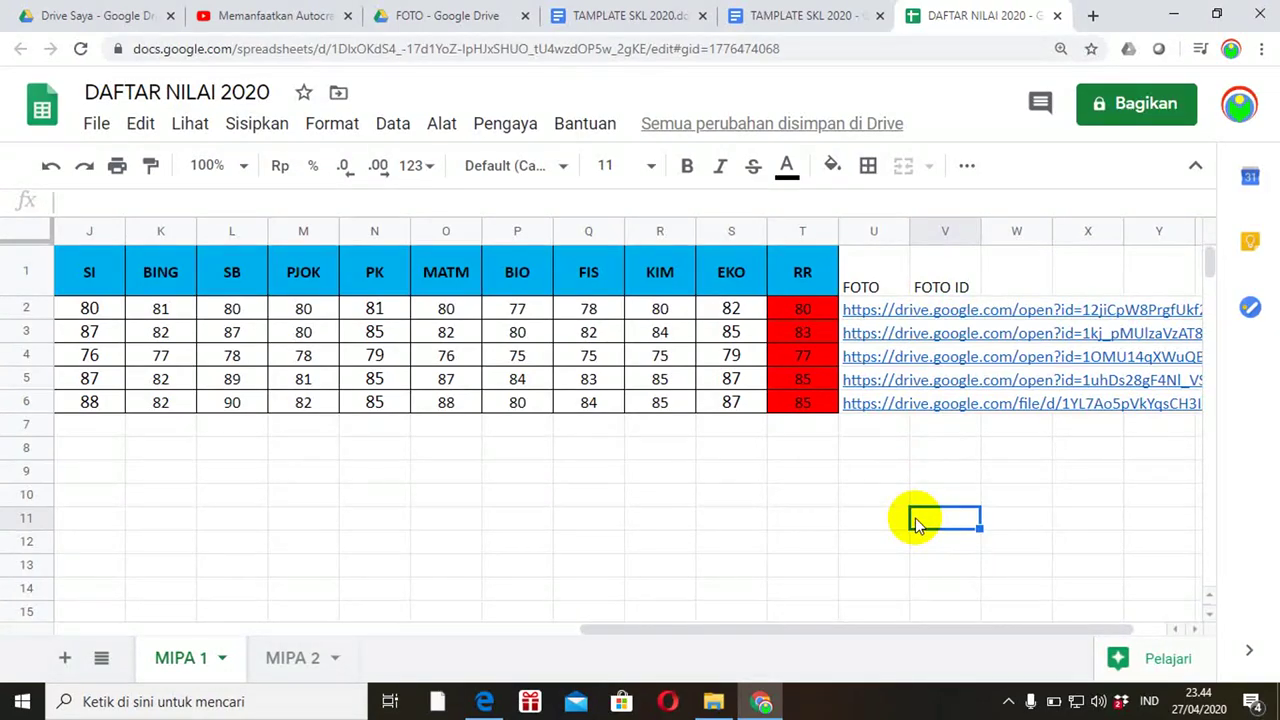
Open Rumus Foto.txt from E:\SKL 2020 and copy its ARRAYFORMULA photo-URL formula.
{"action": "left_click", "coordinate": [713, 705]}
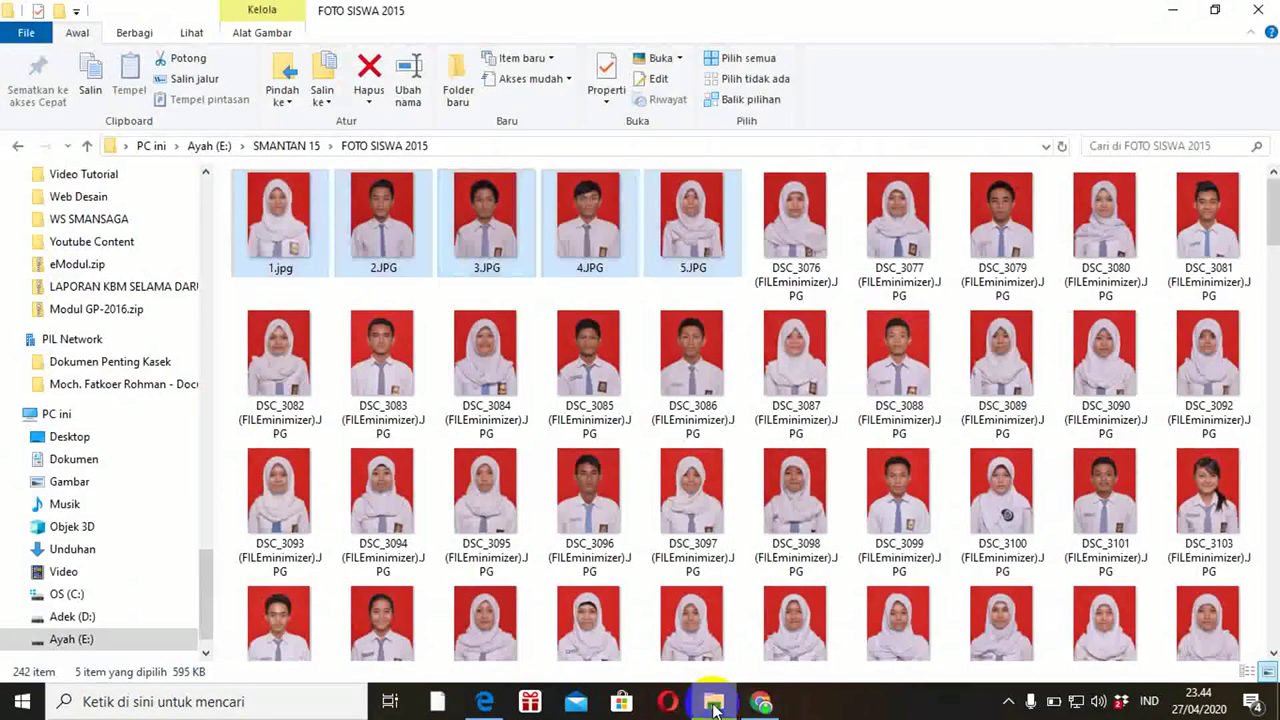
{"action": "left_click", "coordinate": [713, 705]}
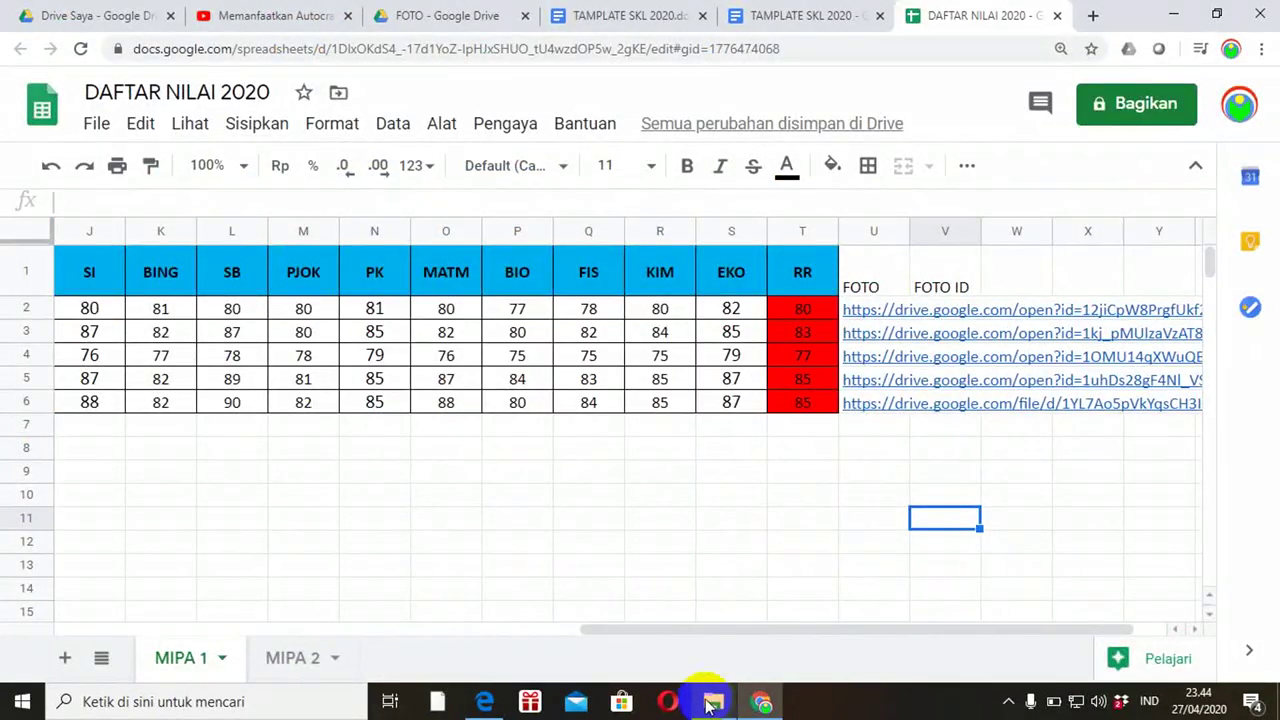
{"action": "left_click", "coordinate": [713, 705]}
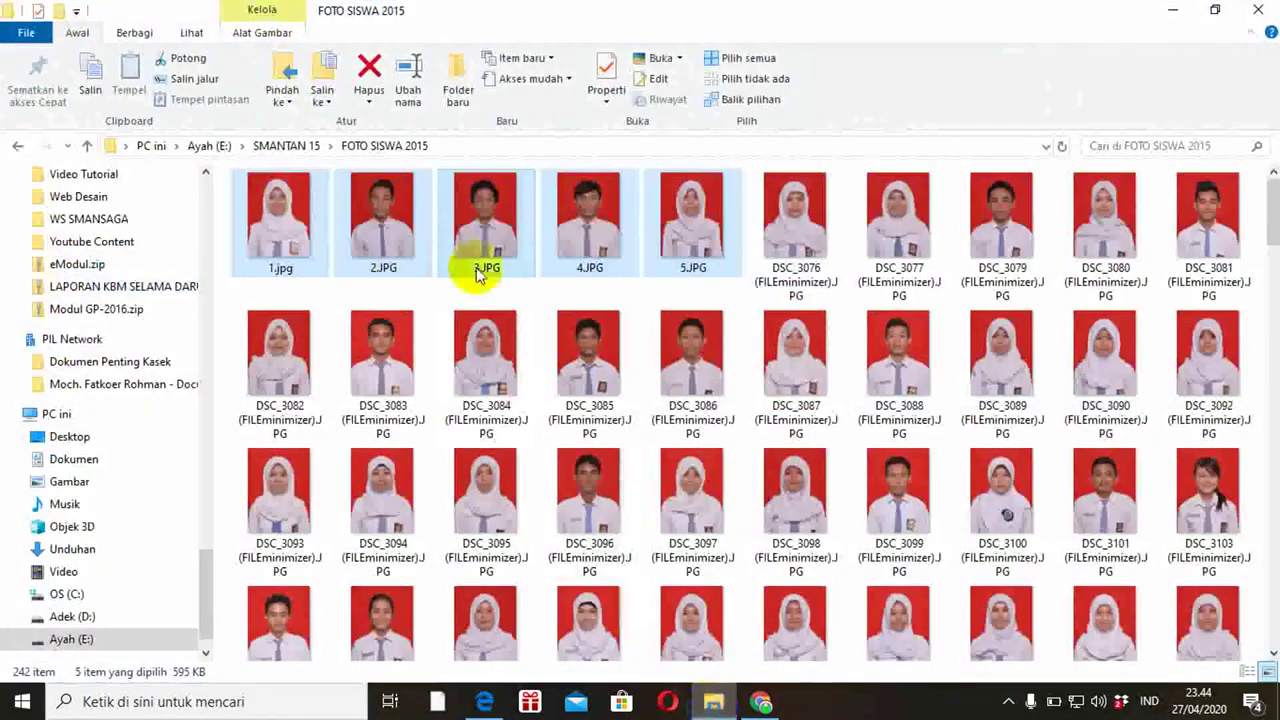
{"action": "left_click", "coordinate": [215, 147]}
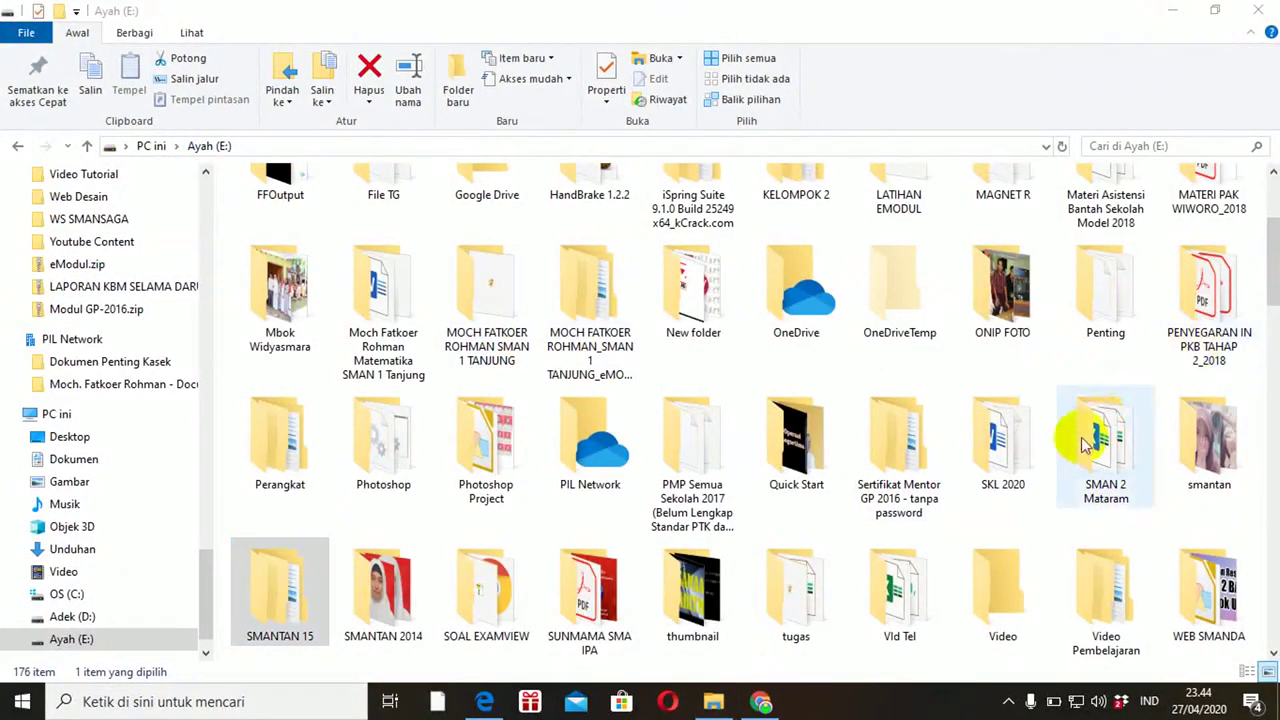
{"action": "double_click", "coordinate": [1005, 468]}
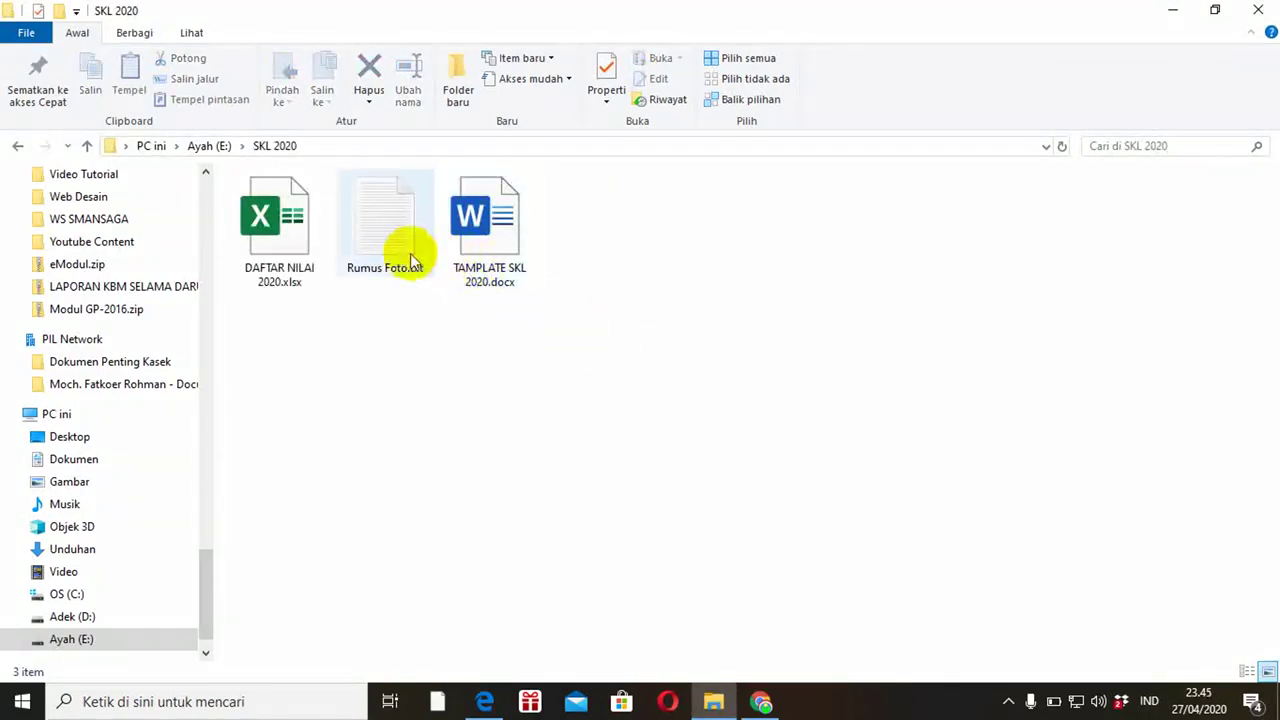
{"action": "left_click", "coordinate": [397, 251]}
{"action": "double_click", "coordinate": [397, 251]}
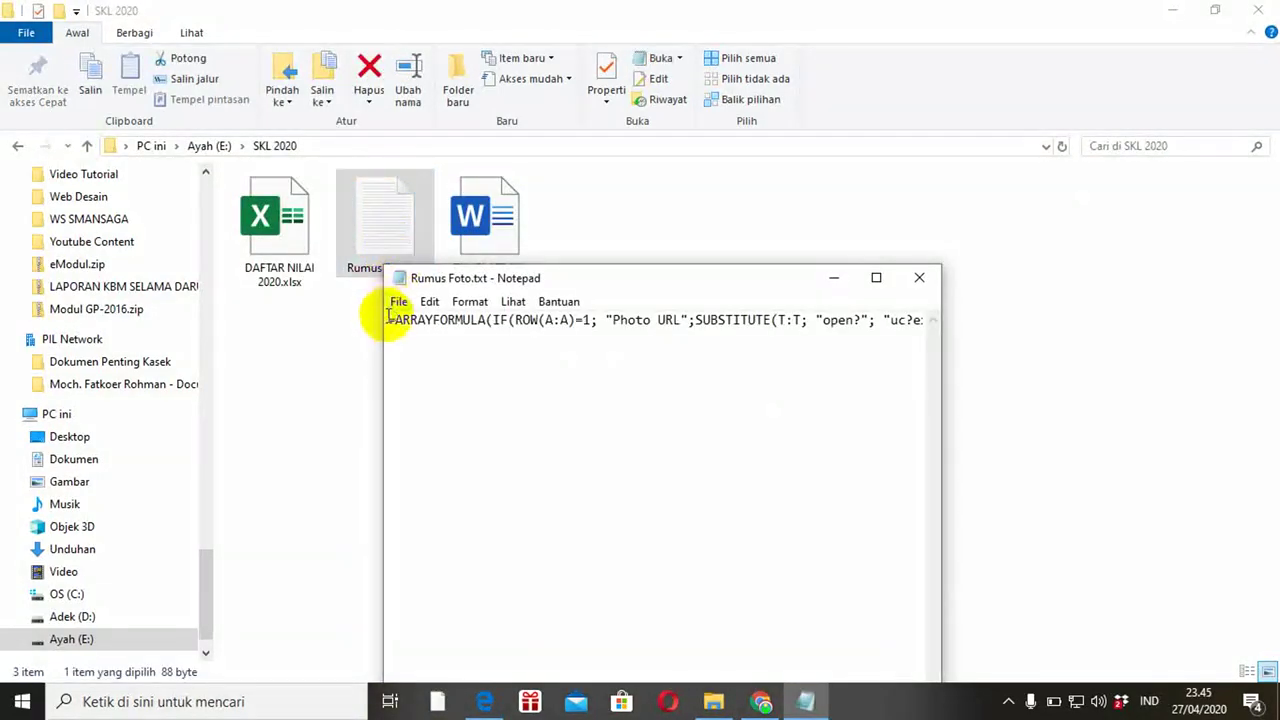
{"action": "key", "text": "ctrl+a"}
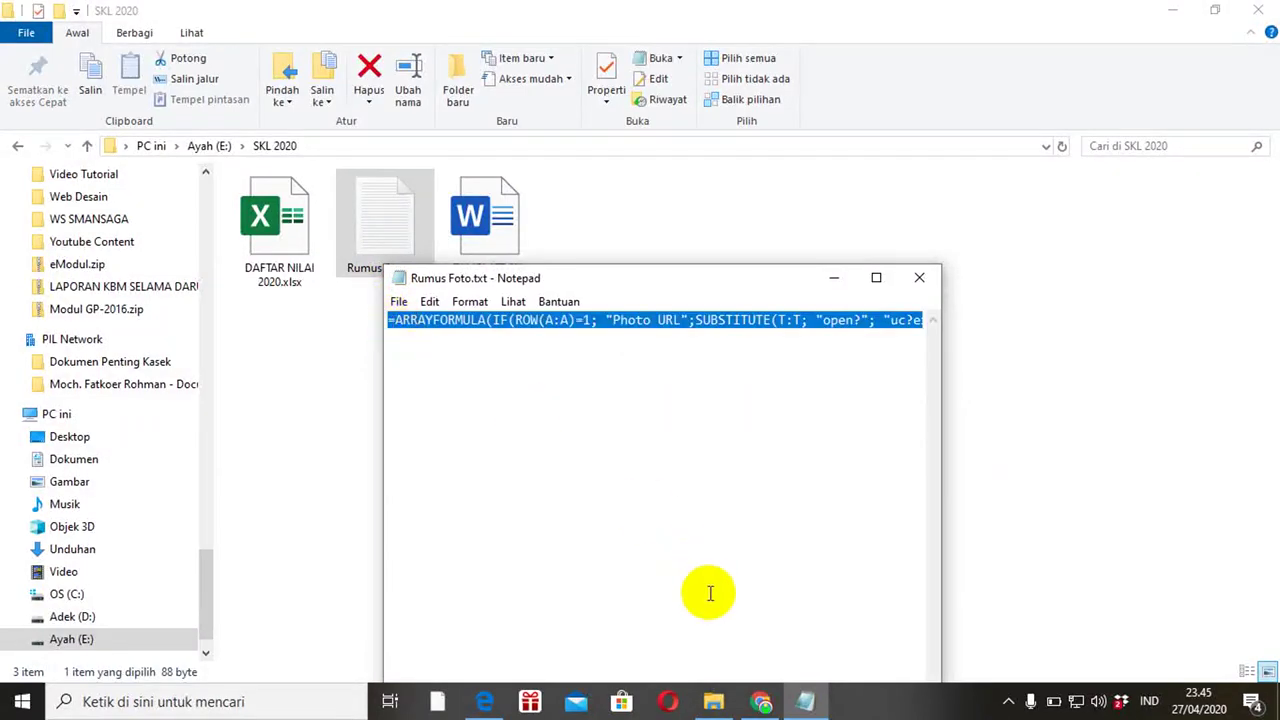
{"action": "left_click", "coordinate": [761, 701]}
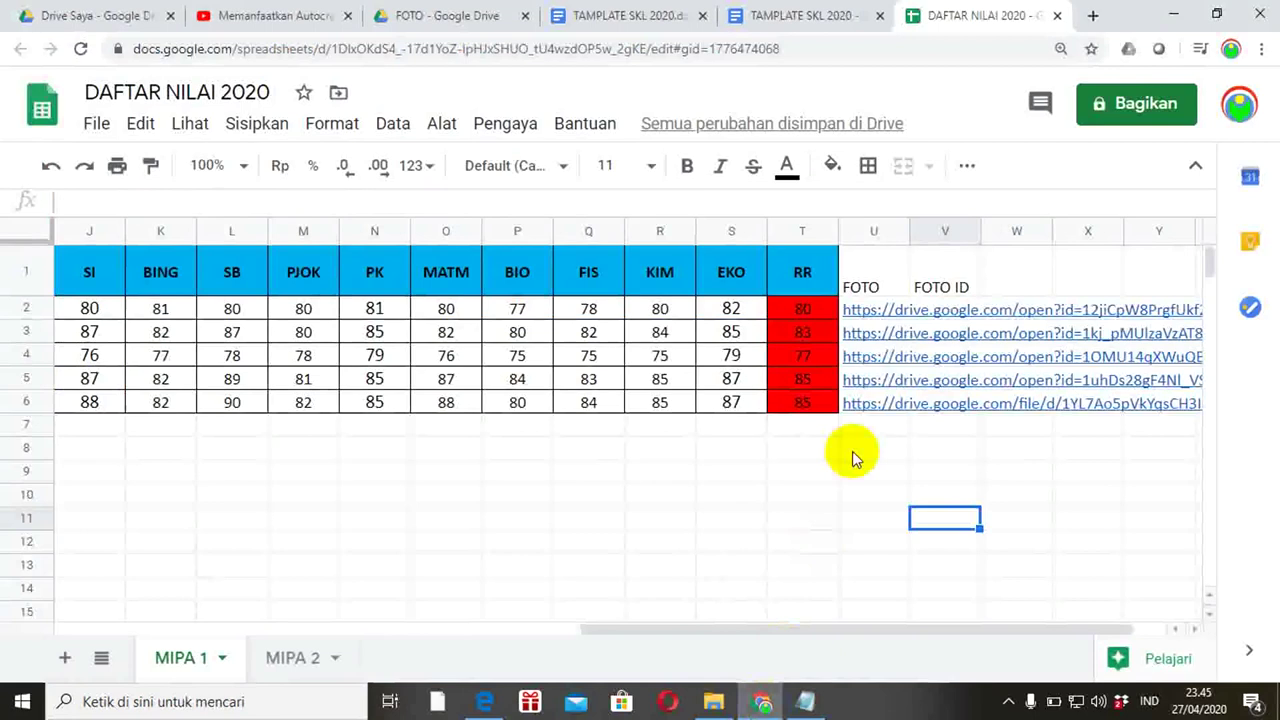
Paste the Photo URL ARRAYFORMULA into V1 and change its SUBSTITUTE range from T:T to U:U.
{"action": "left_click", "coordinate": [937, 280]}
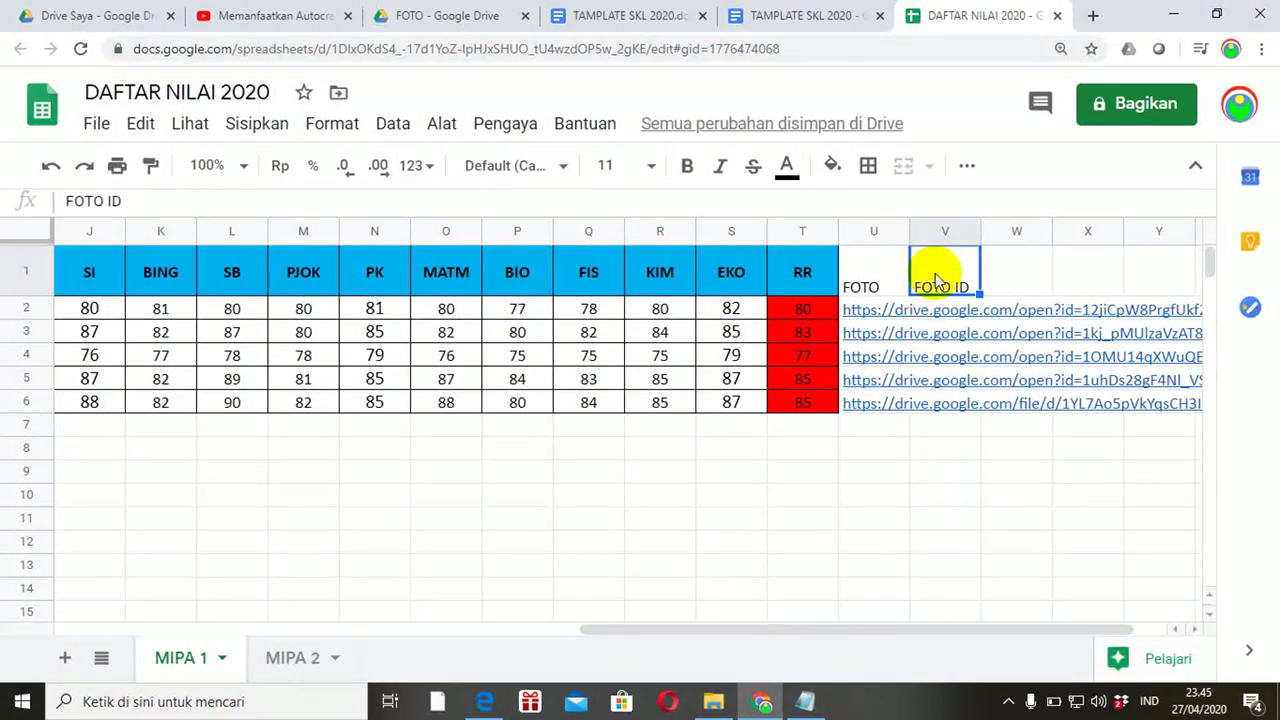
{"action": "type", "text": "=ARRAYFORMULA(IF(ROW(A:A)=1; \"Photo URL\";SUBSTITUTE(T:T; \"open?\"; \"uc?export=view&\")))"}
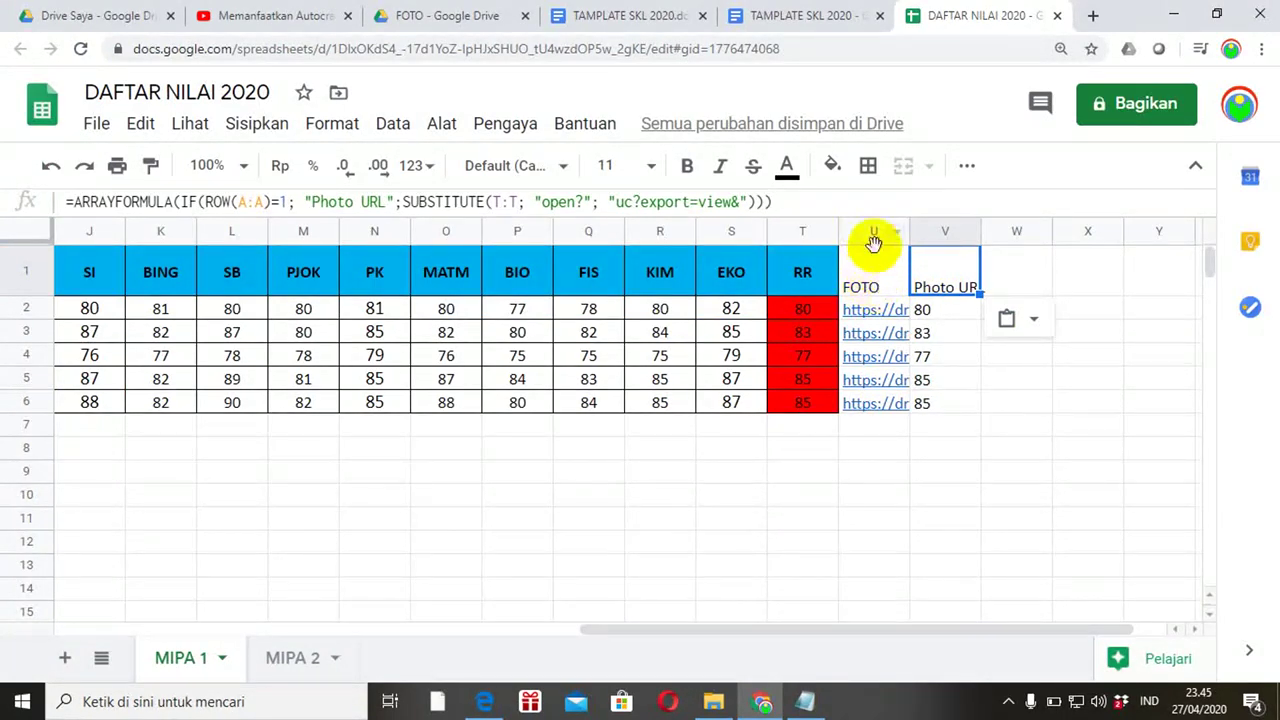
{"action": "left_click", "coordinate": [502, 201]}
{"action": "key", "text": "BackSpace"}
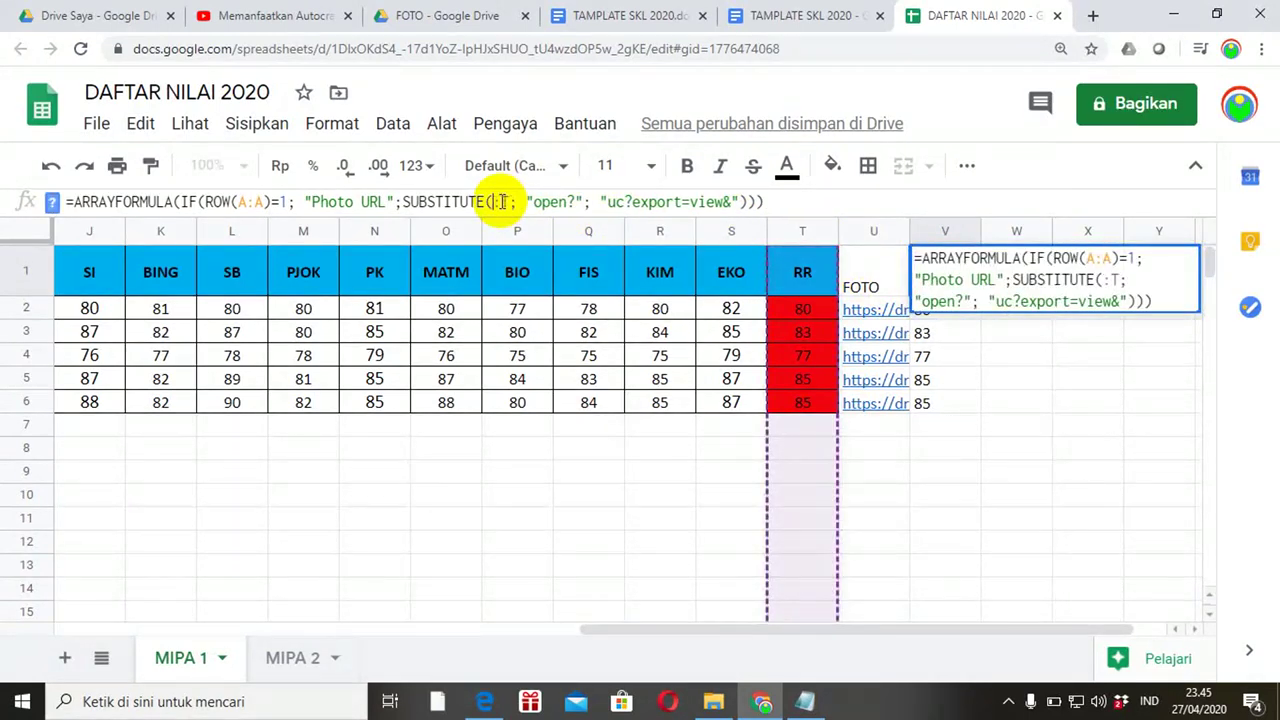
{"action": "type", "text": "u"}
{"action": "key", "text": "BackSpace"}
{"action": "type", "text": "U"}
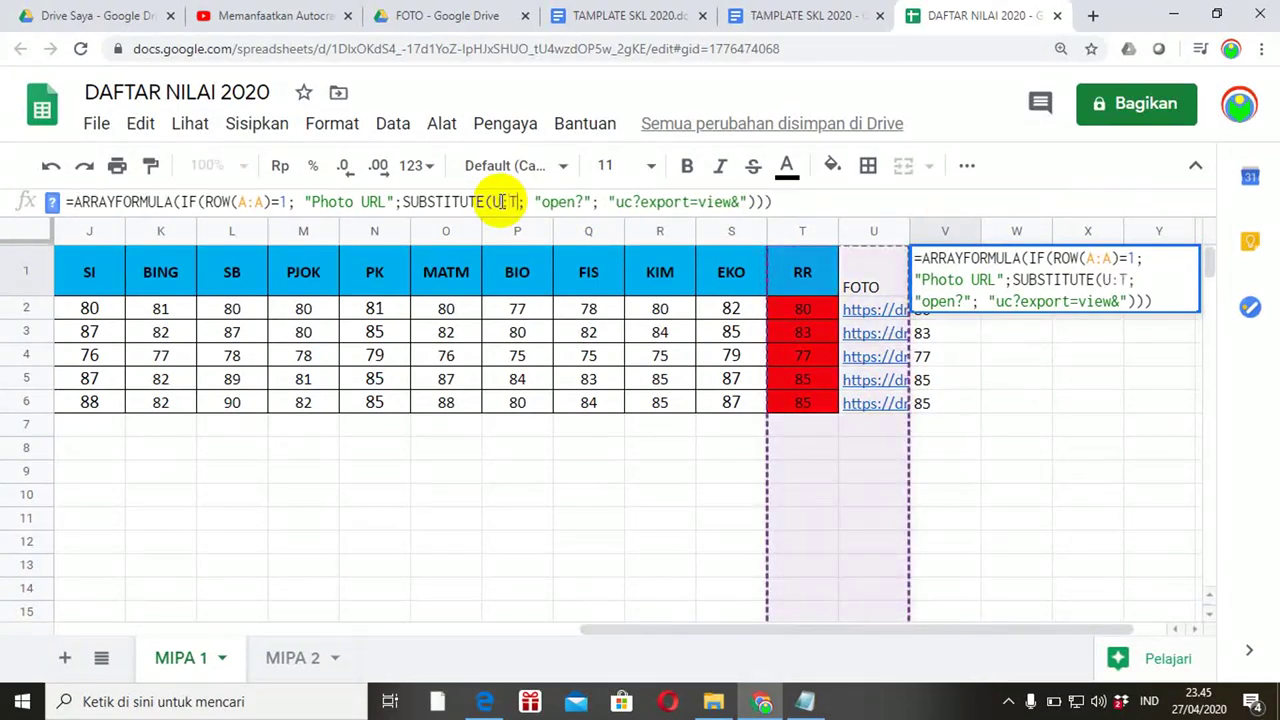
{"action": "key", "text": "BackSpace"}
{"action": "type", "text": "U"}
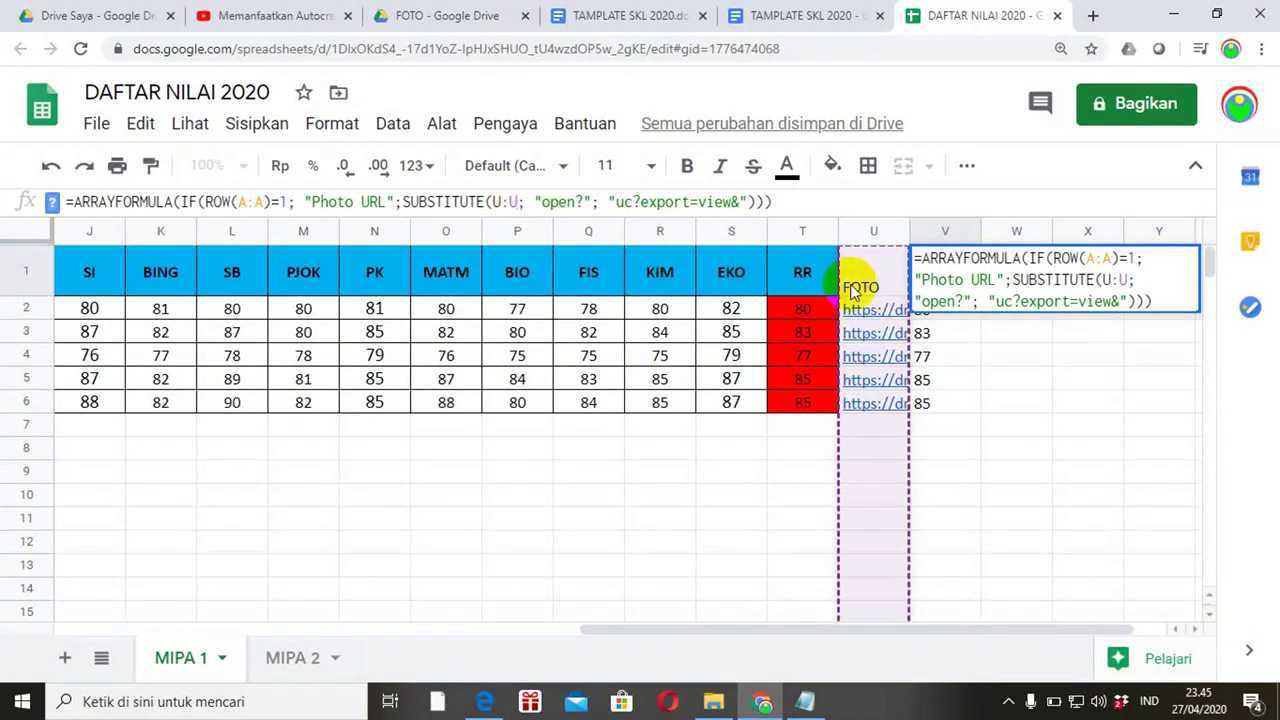
{"action": "key", "text": "Return"}
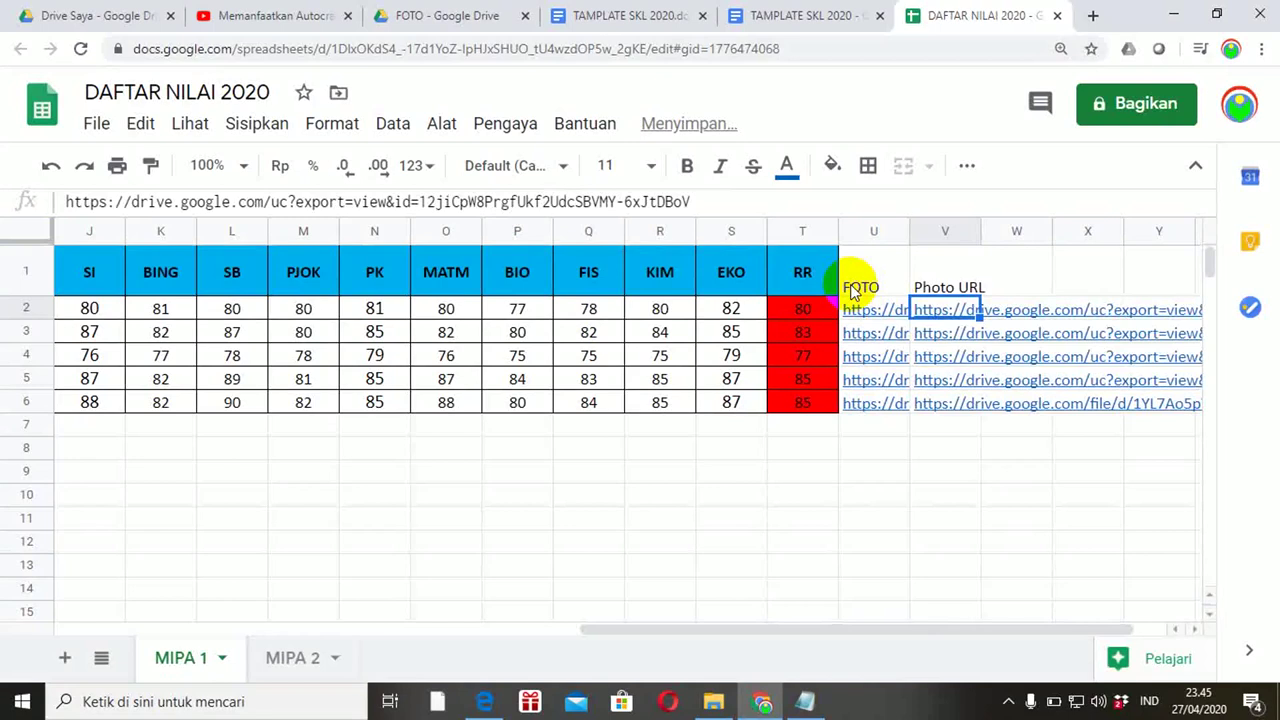
{"action": "left_click", "coordinate": [1020, 450]}
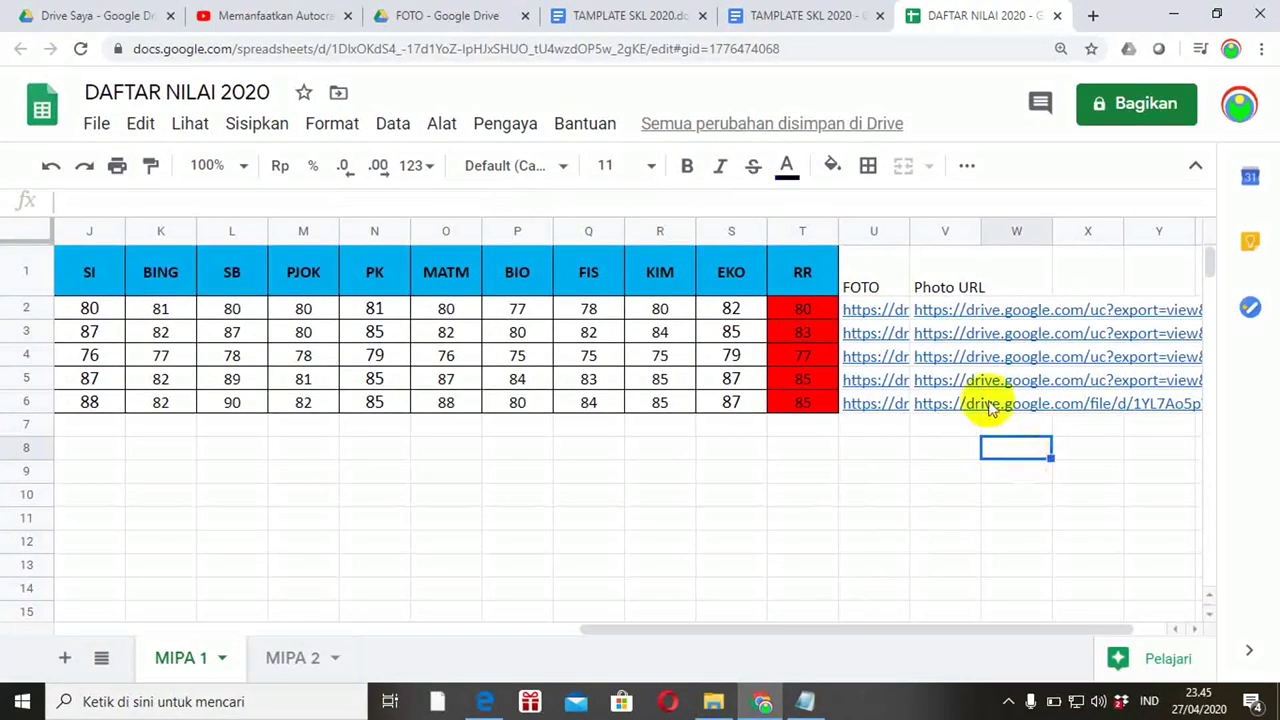
{"action": "left_click", "coordinate": [948, 272]}
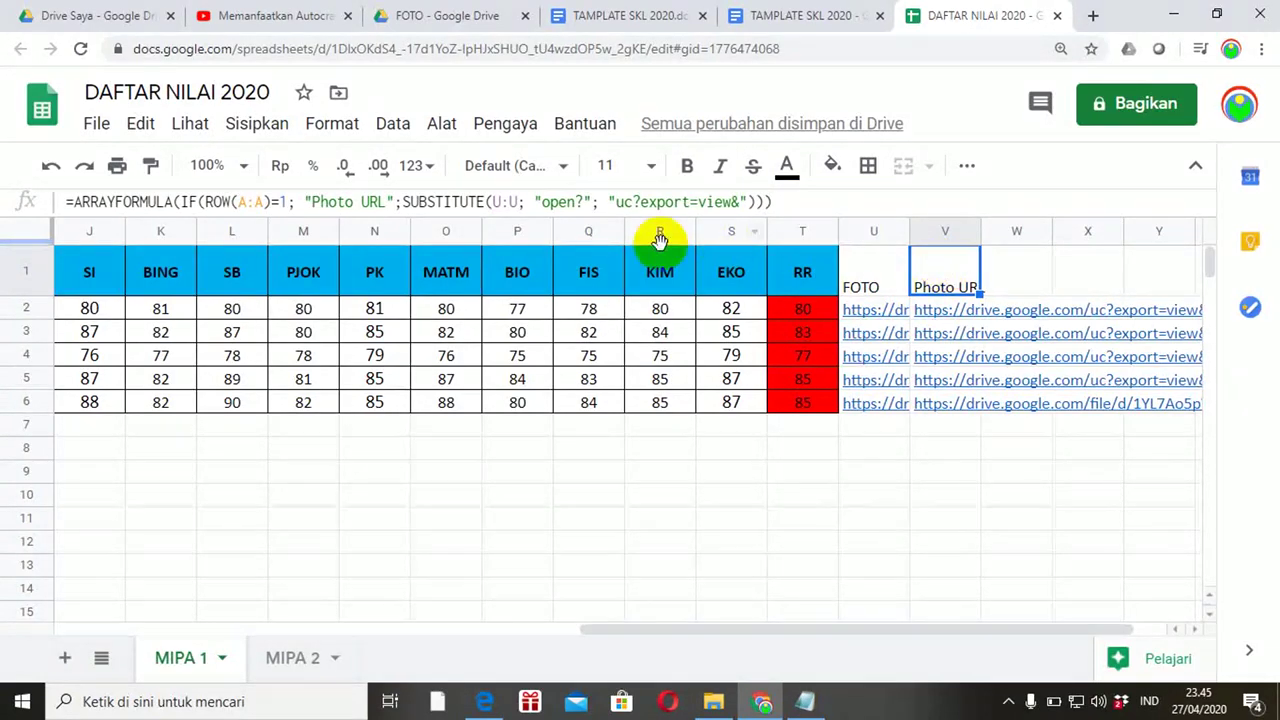
{"action": "left_click", "coordinate": [503, 128]}
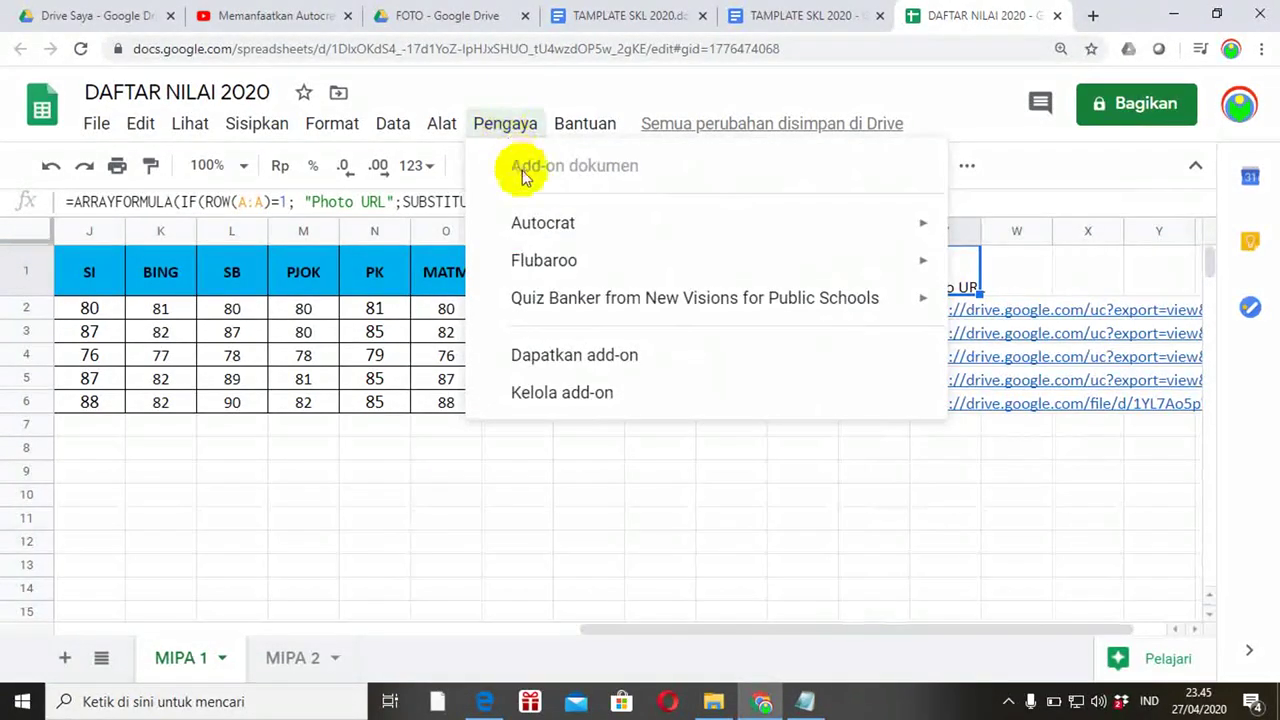
{"action": "mouse_move", "coordinate": [537, 230]}
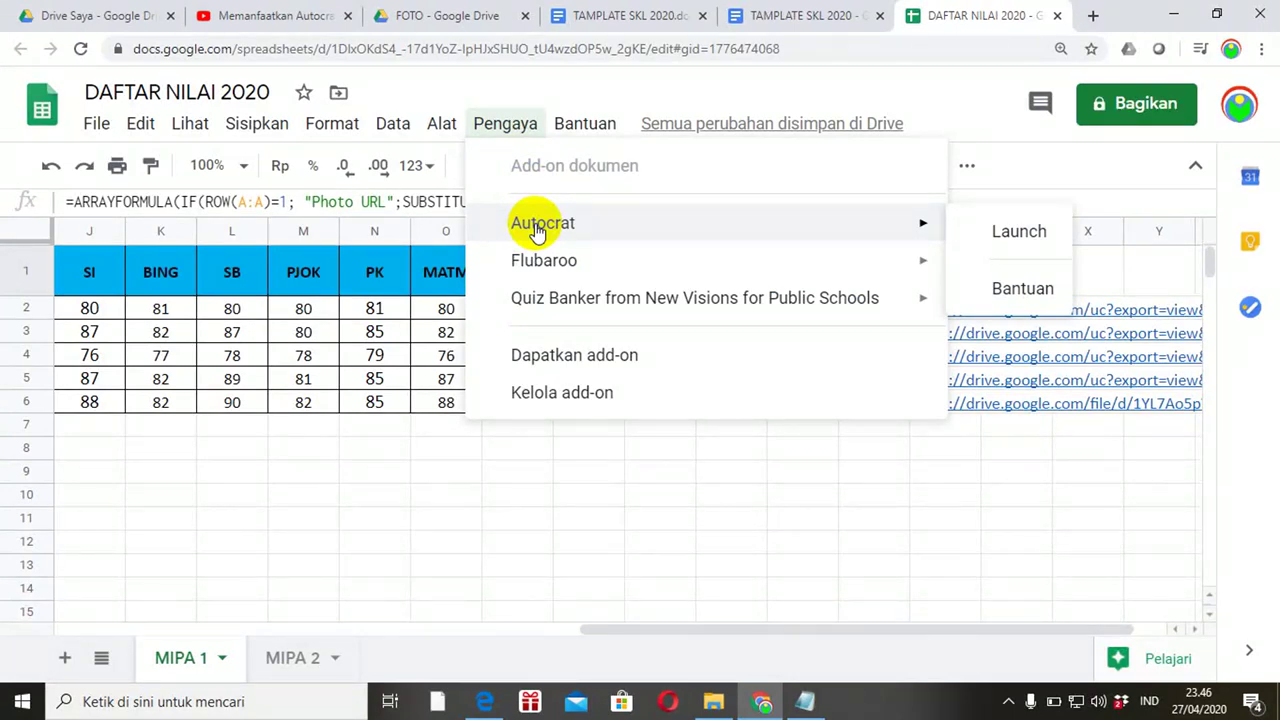
{"action": "left_click", "coordinate": [558, 362]}
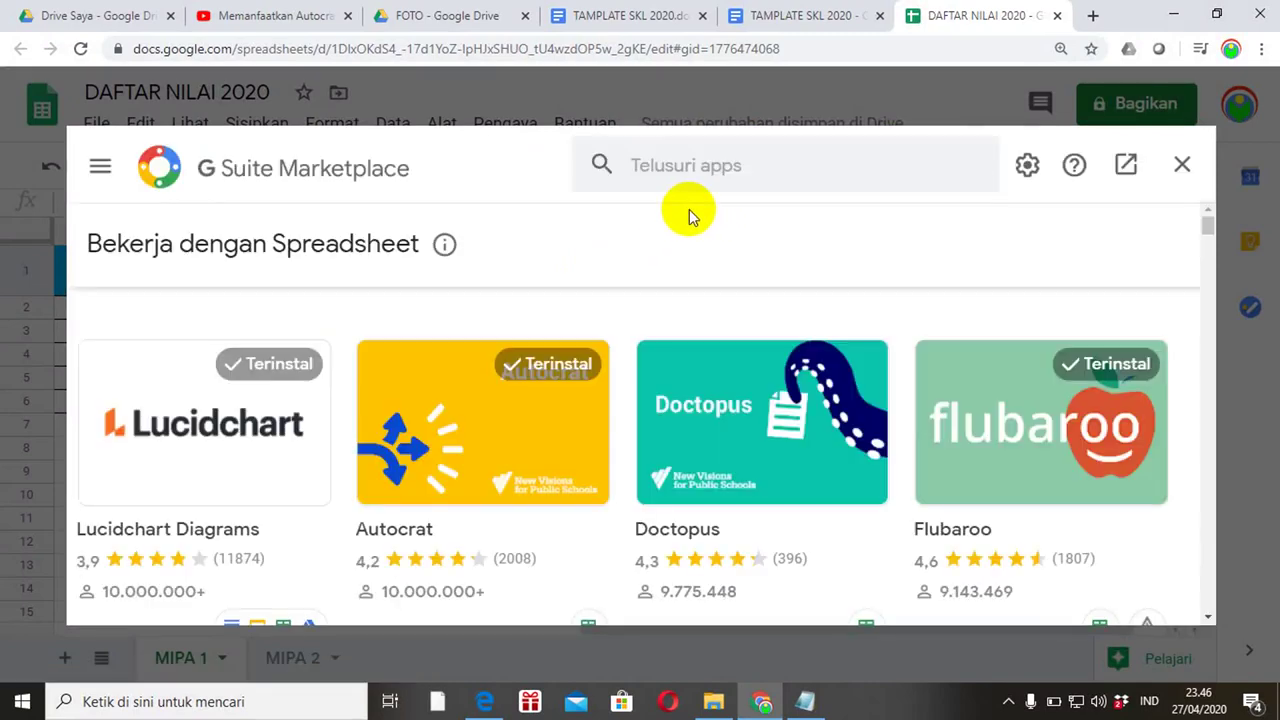
{"action": "left_click", "coordinate": [692, 168]}
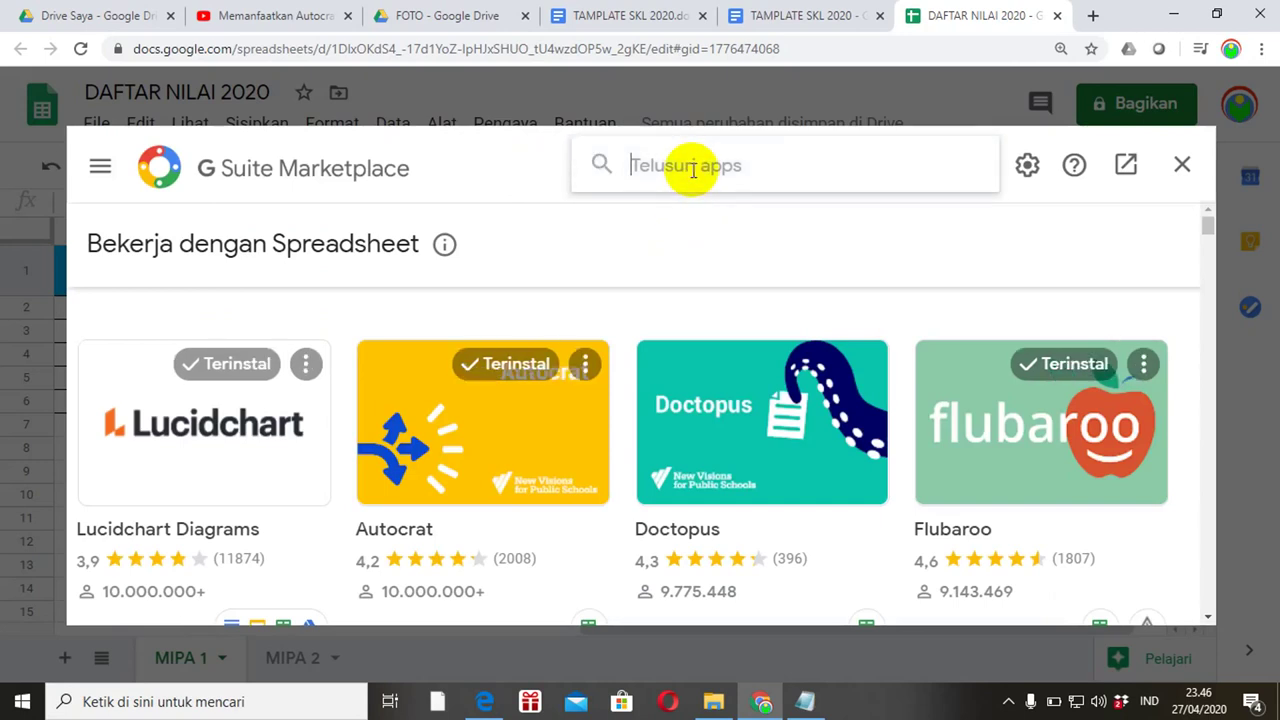
{"action": "type", "text": "au"}
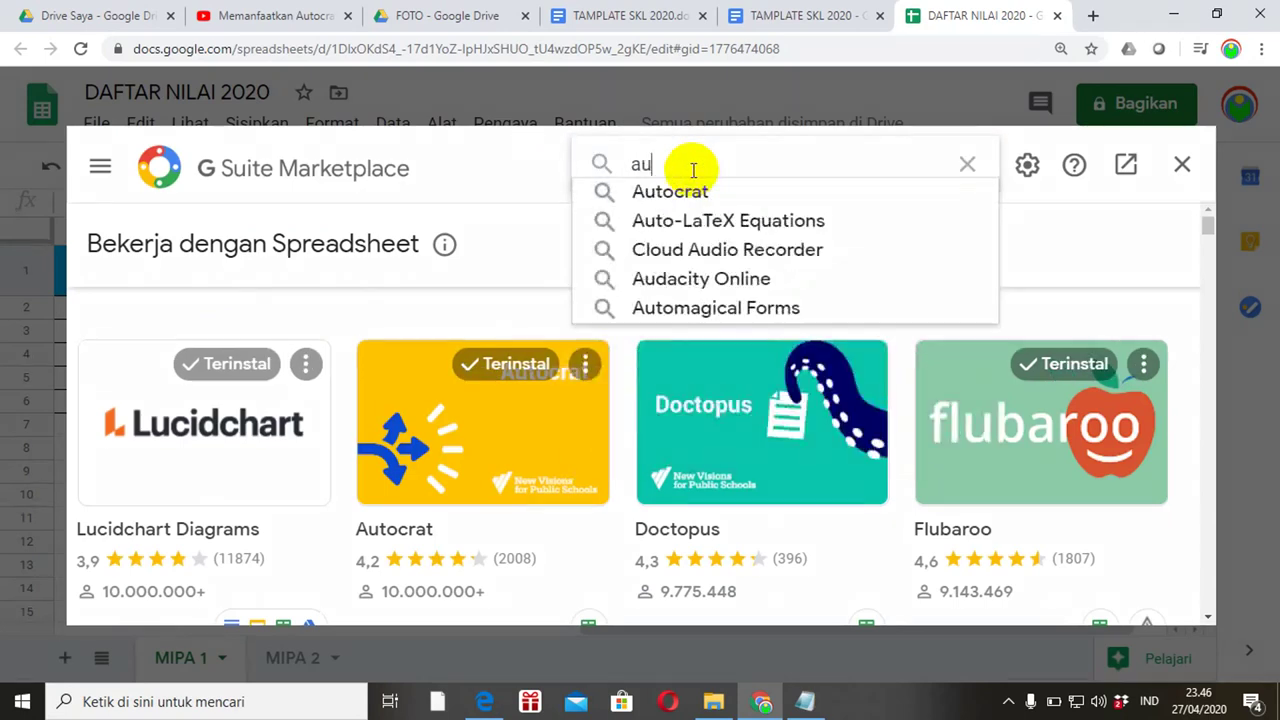
{"action": "type", "text": "to"}
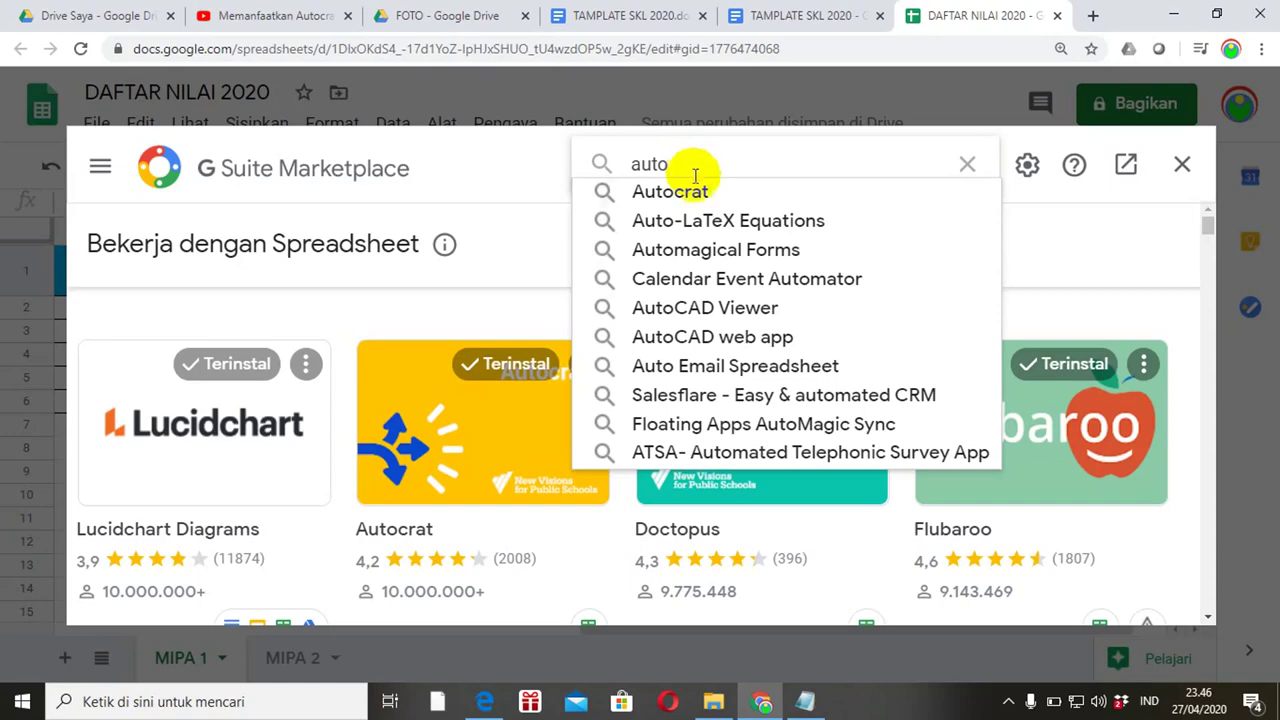
{"action": "left_click", "coordinate": [691, 193]}
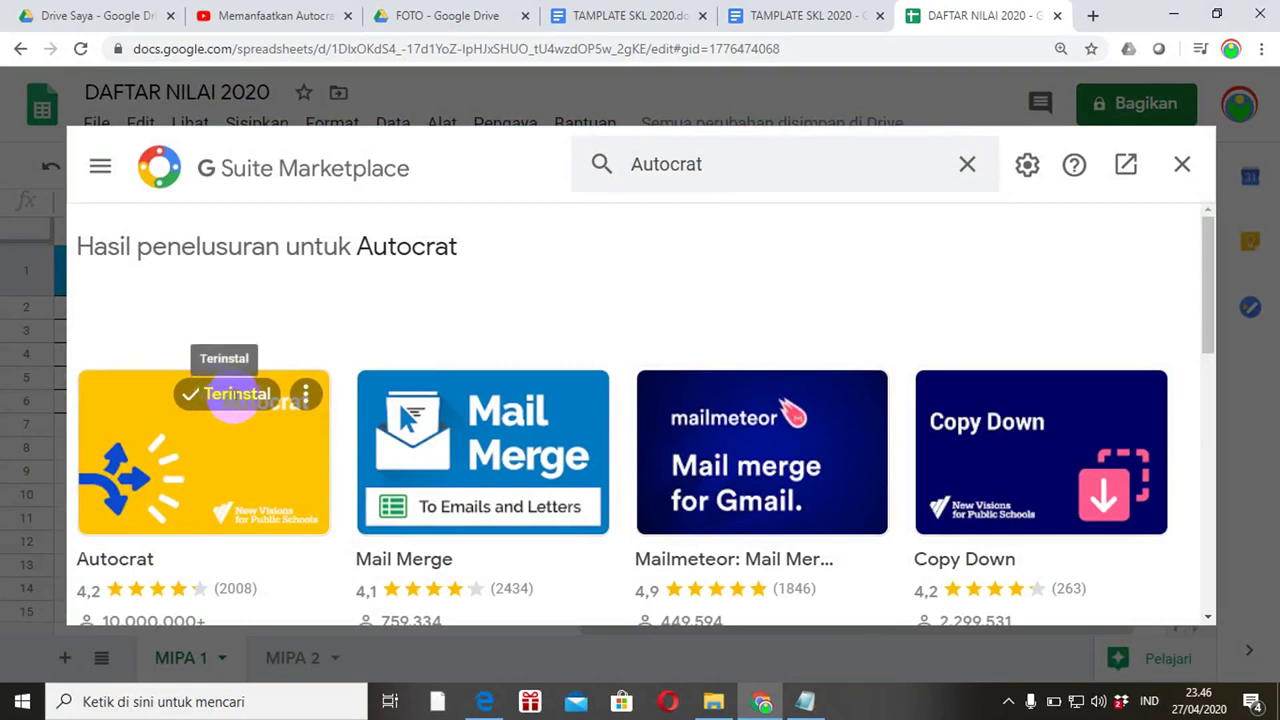
{"action": "left_click", "coordinate": [1181, 158]}
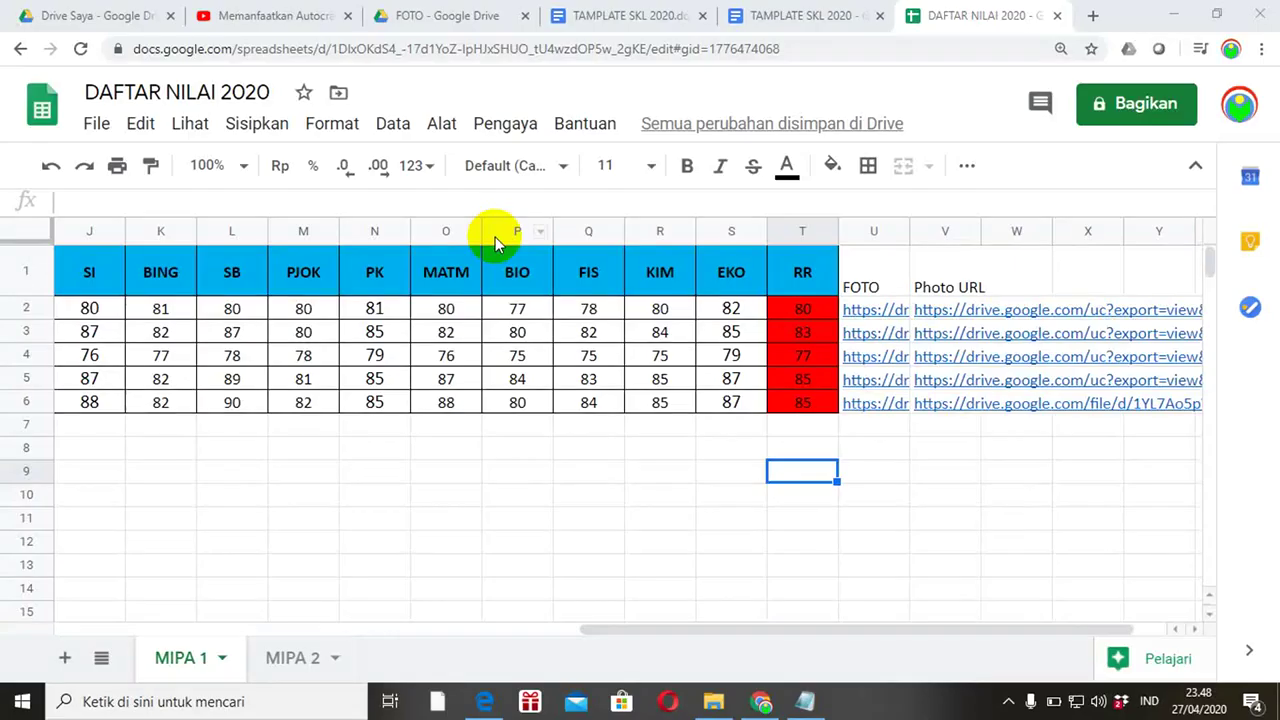
Launch Autocrat from the add-ons menu and start a new merge job named SKL 2020.
{"action": "left_click", "coordinate": [502, 133]}
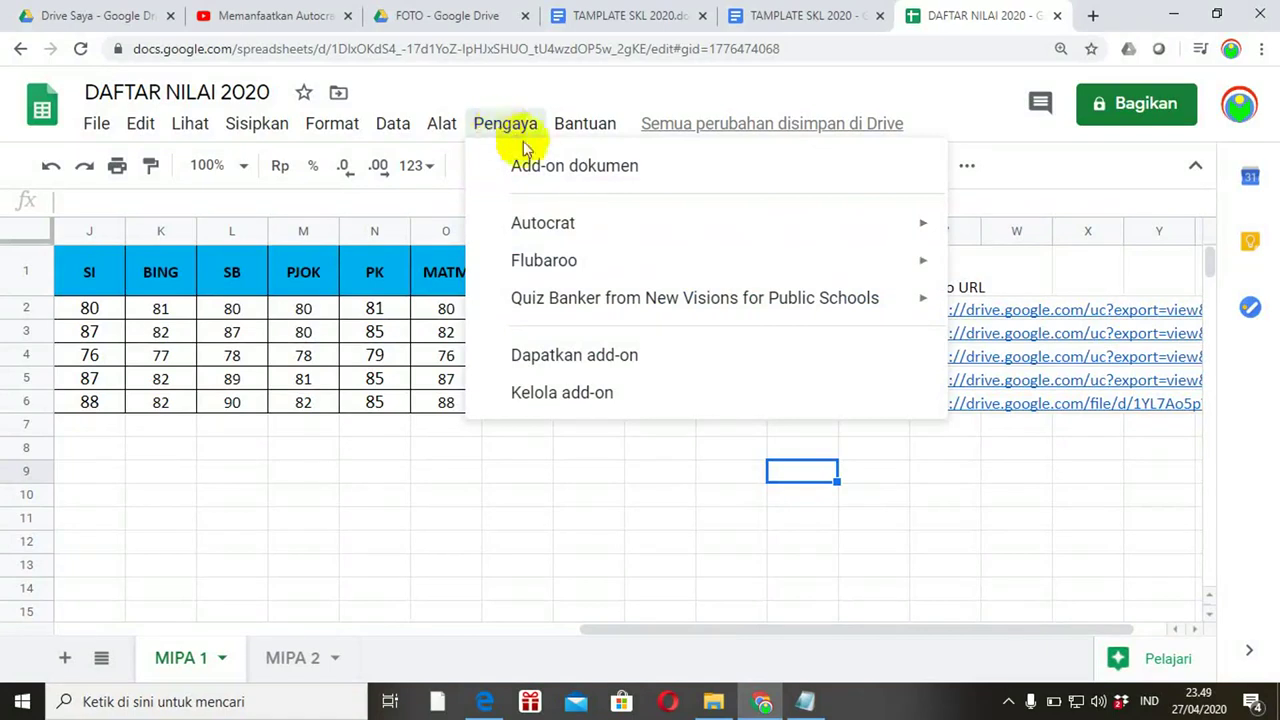
{"action": "mouse_move", "coordinate": [563, 220]}
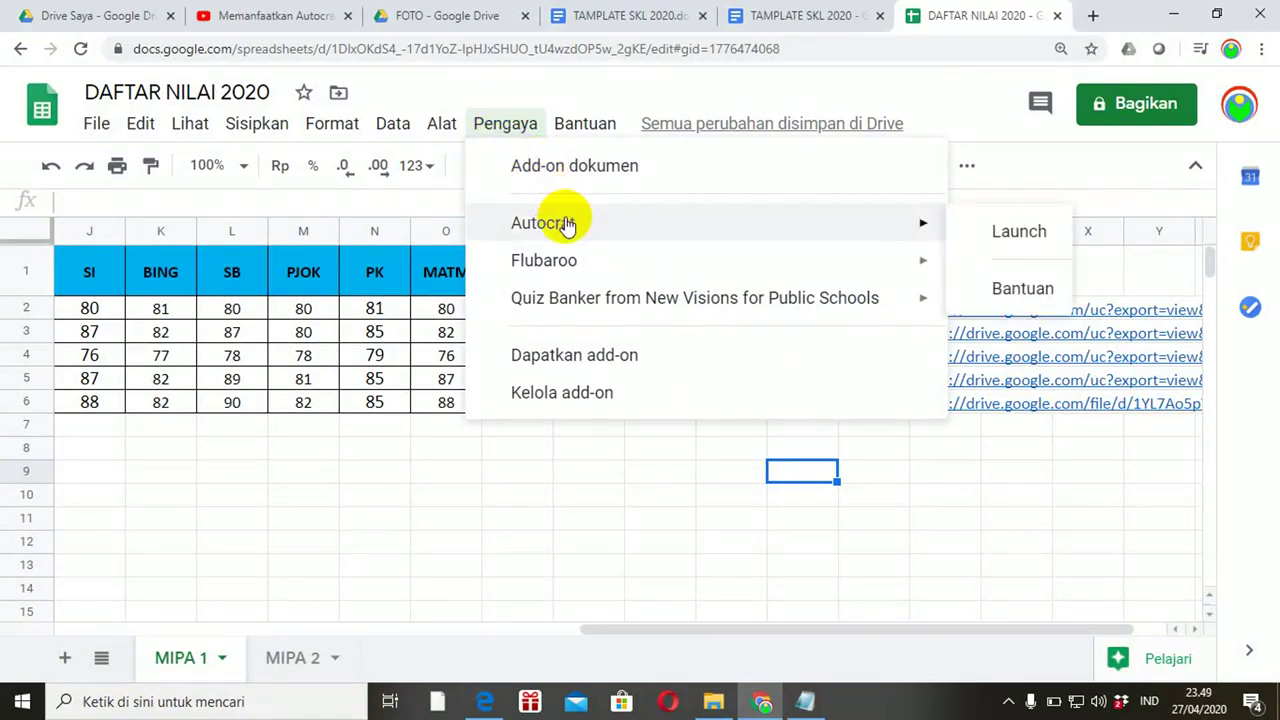
{"action": "left_click", "coordinate": [1004, 238]}
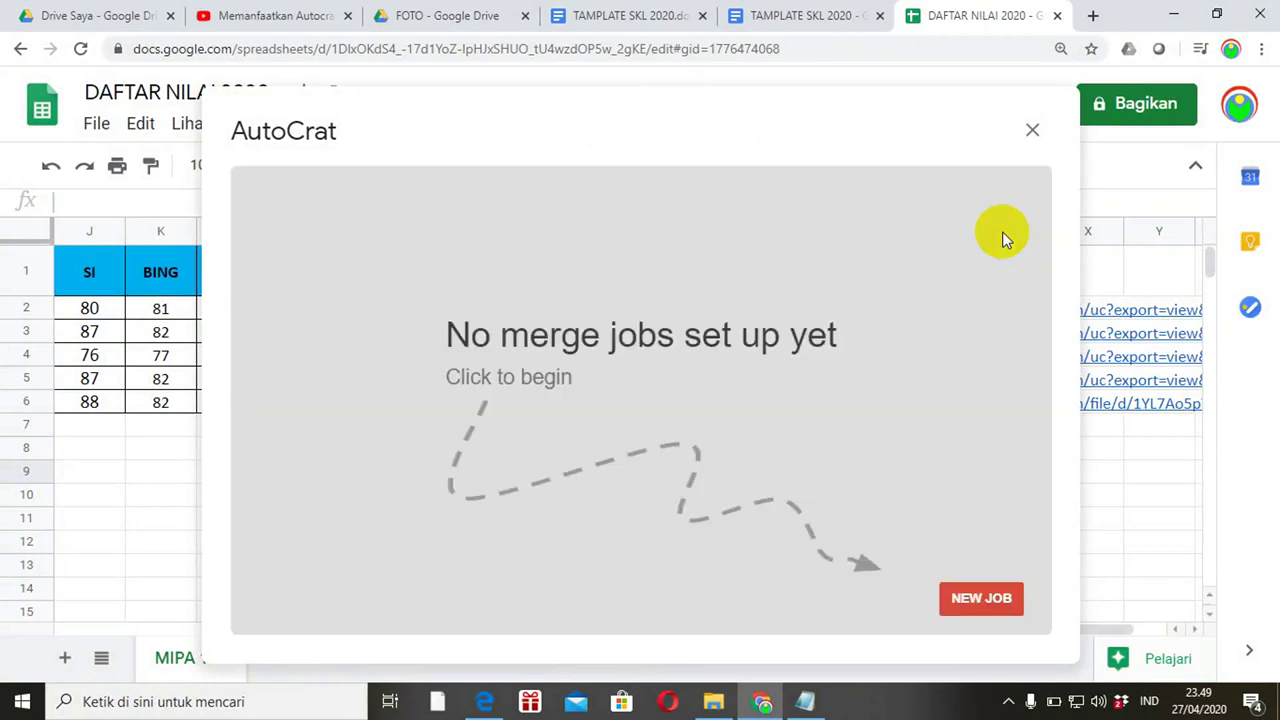
{"action": "left_click", "coordinate": [975, 595]}
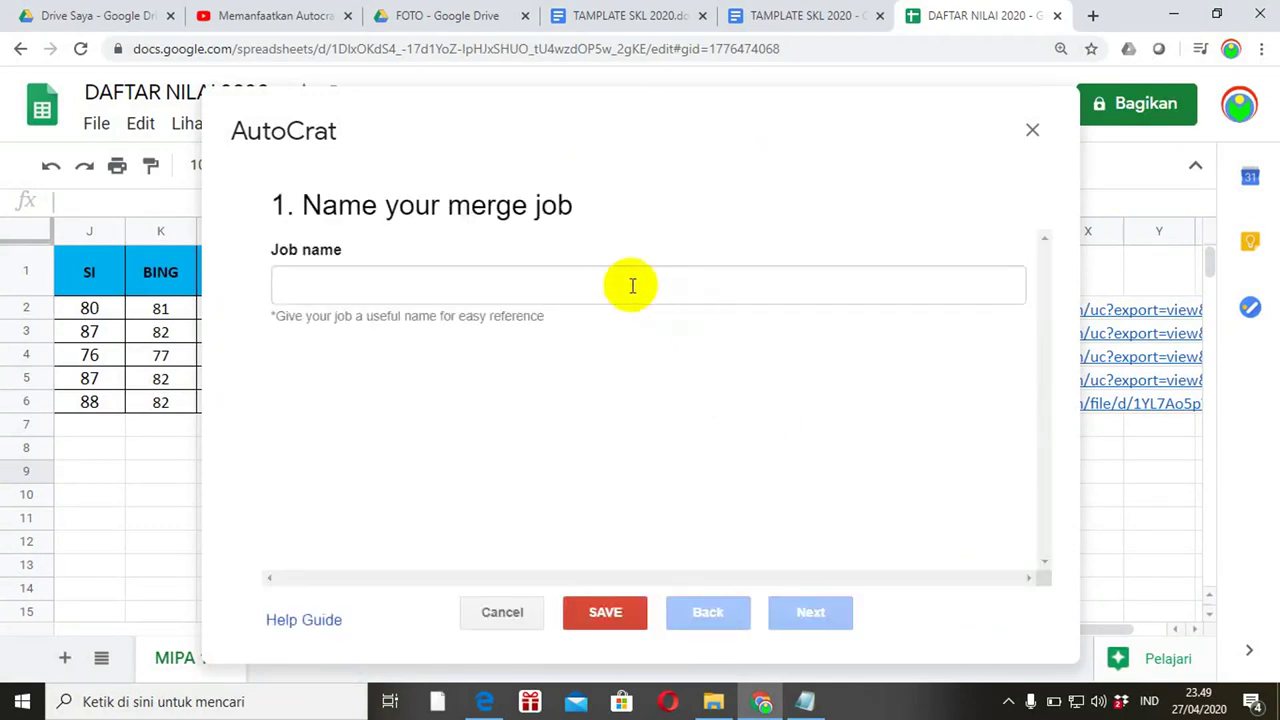
{"action": "left_click", "coordinate": [621, 278]}
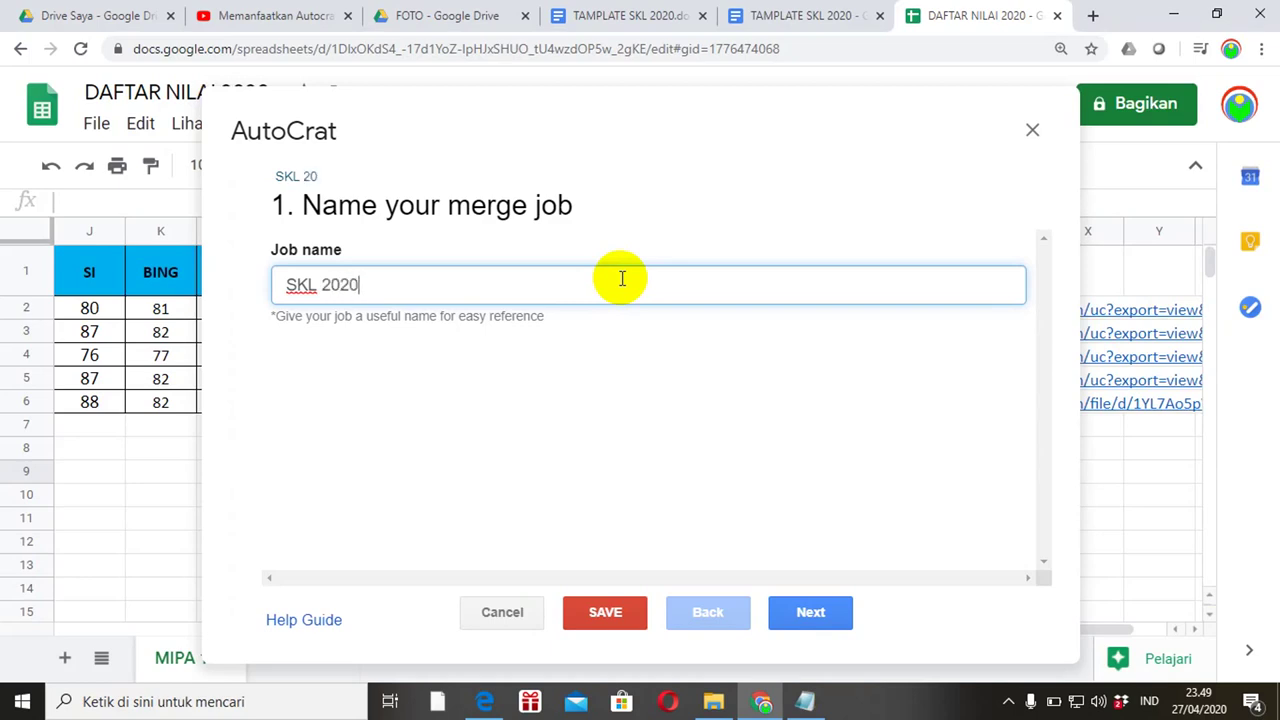
{"action": "left_click", "coordinate": [822, 617]}
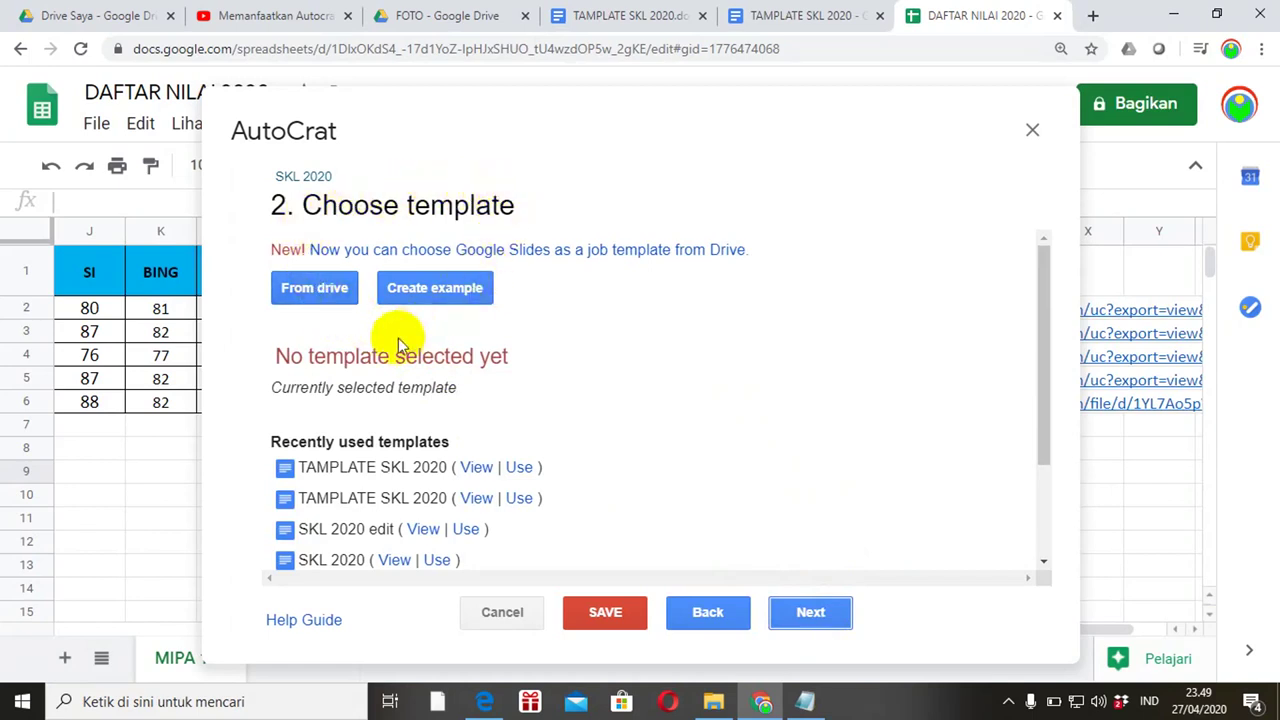
Select the TAMPLATE SKL 2020 document from Drive as the job's template.
{"action": "left_click", "coordinate": [324, 288]}
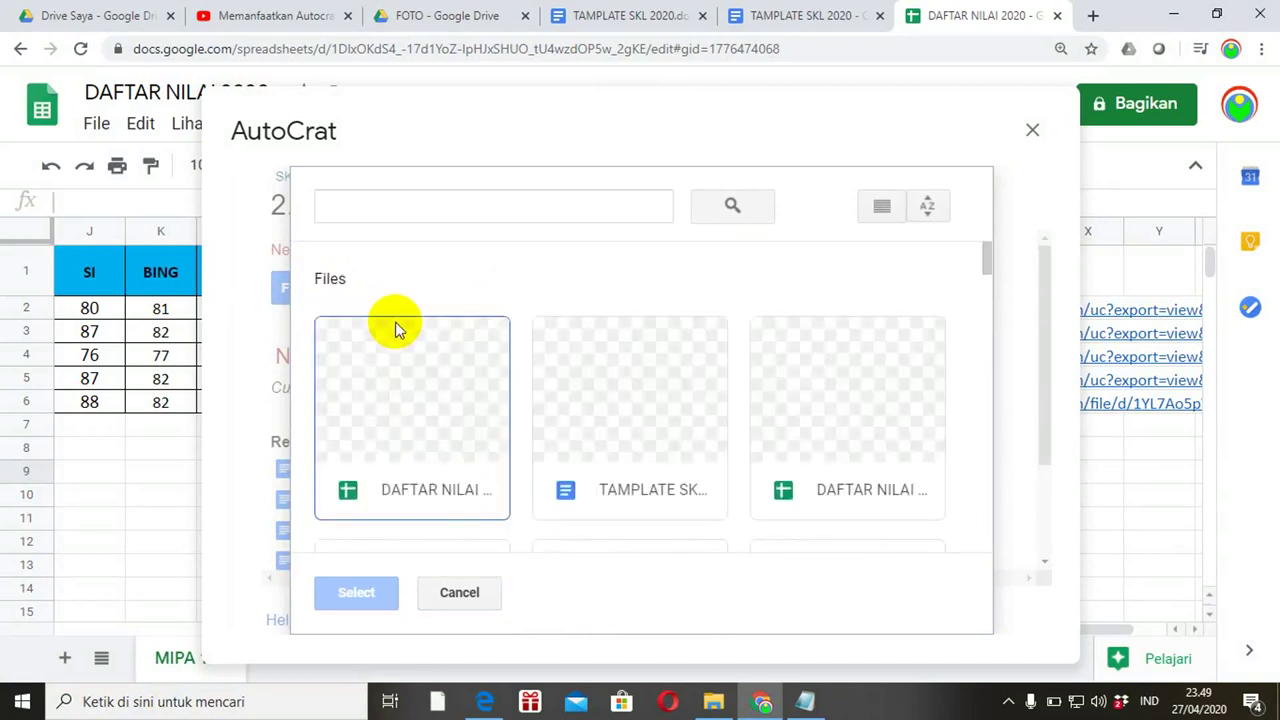
{"action": "left_click", "coordinate": [643, 447]}
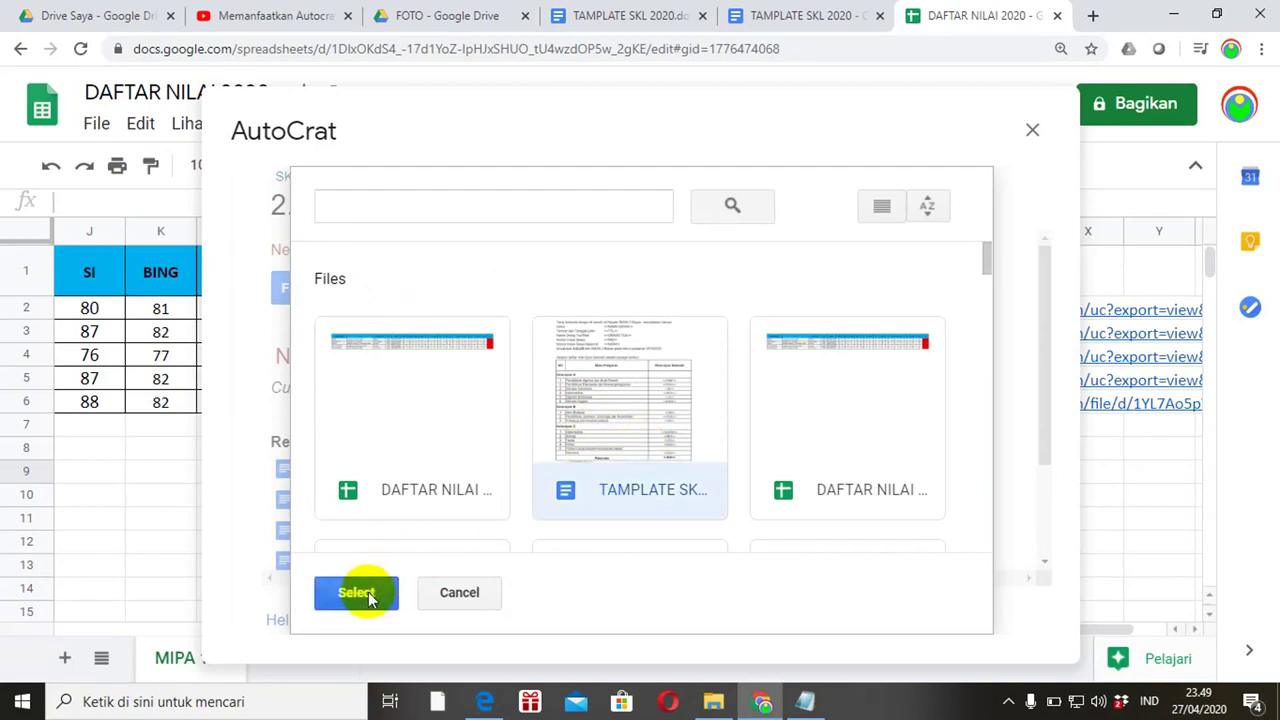
{"action": "left_click", "coordinate": [360, 593]}
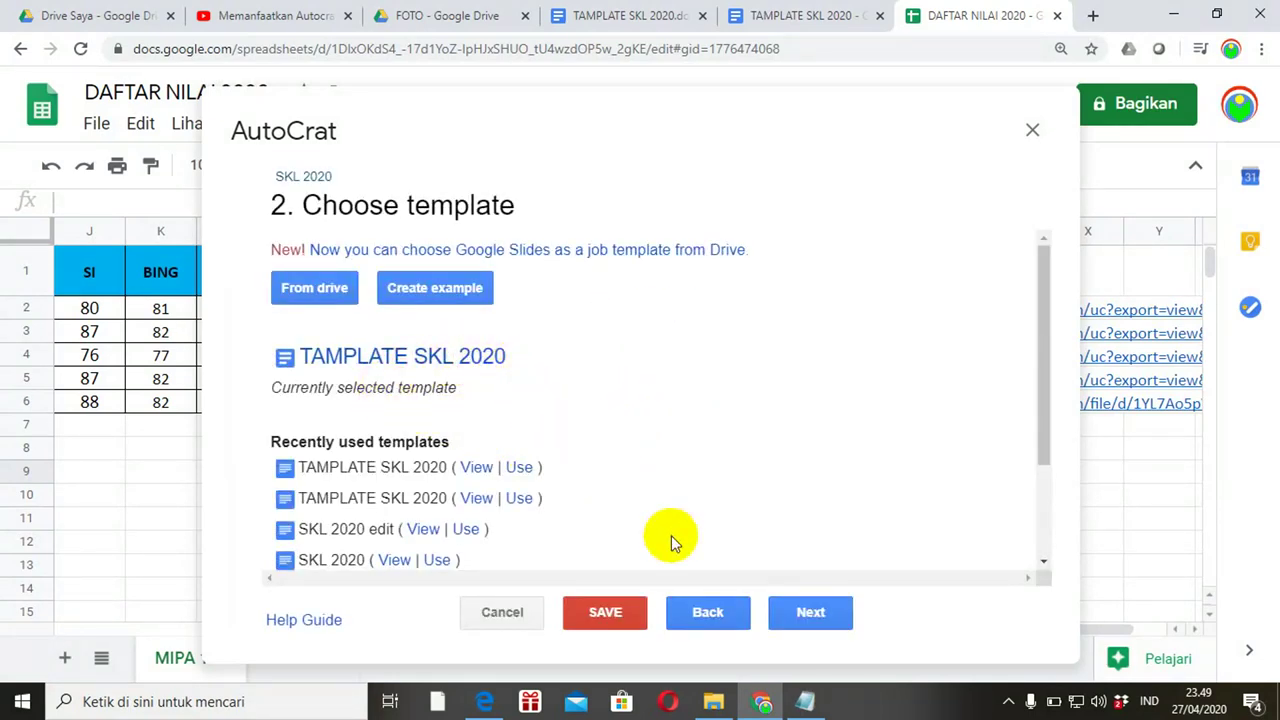
{"action": "left_click", "coordinate": [802, 612]}
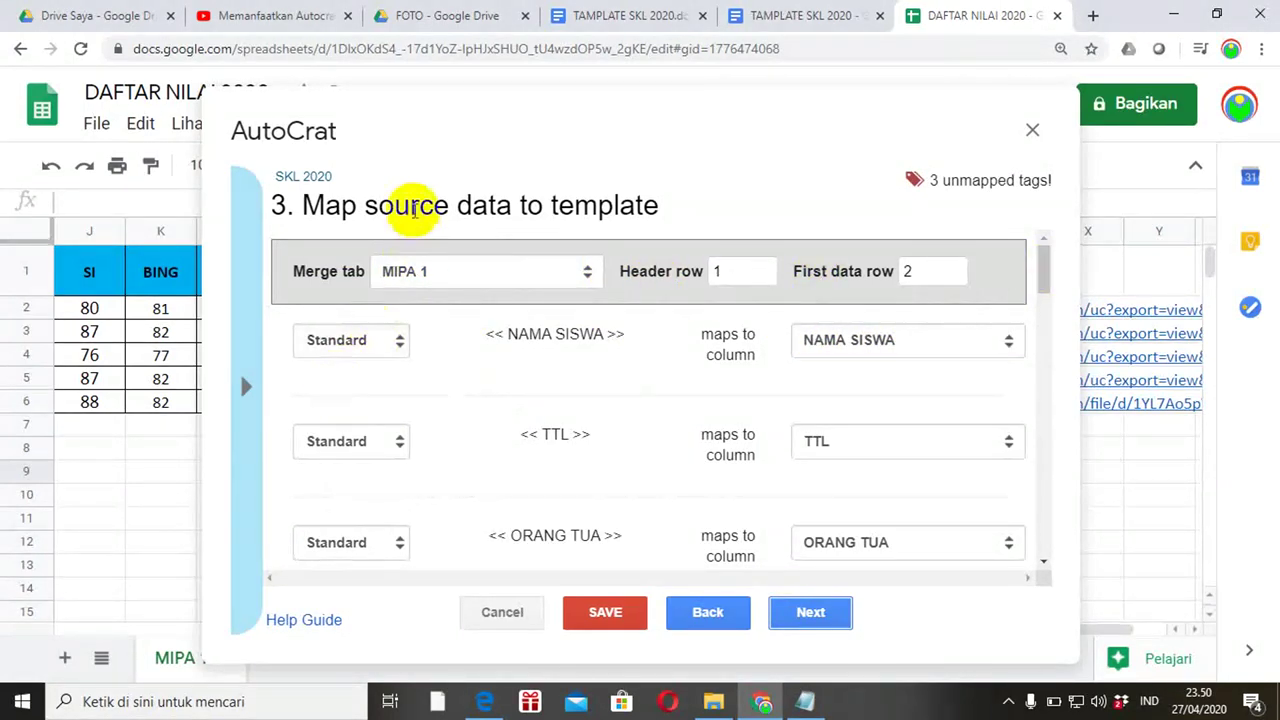
Keep MIPA 1 as the sheet to merge data from.
{"action": "left_click", "coordinate": [572, 176]}
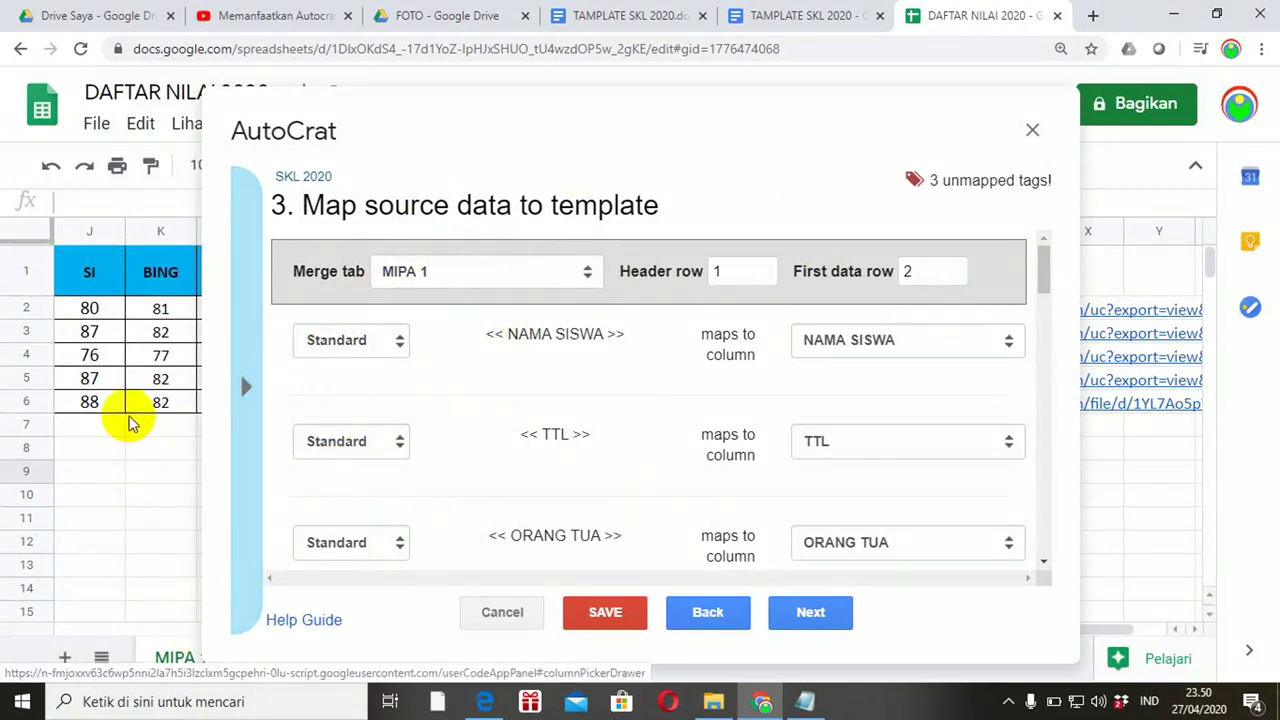
{"action": "left_click", "coordinate": [588, 274]}
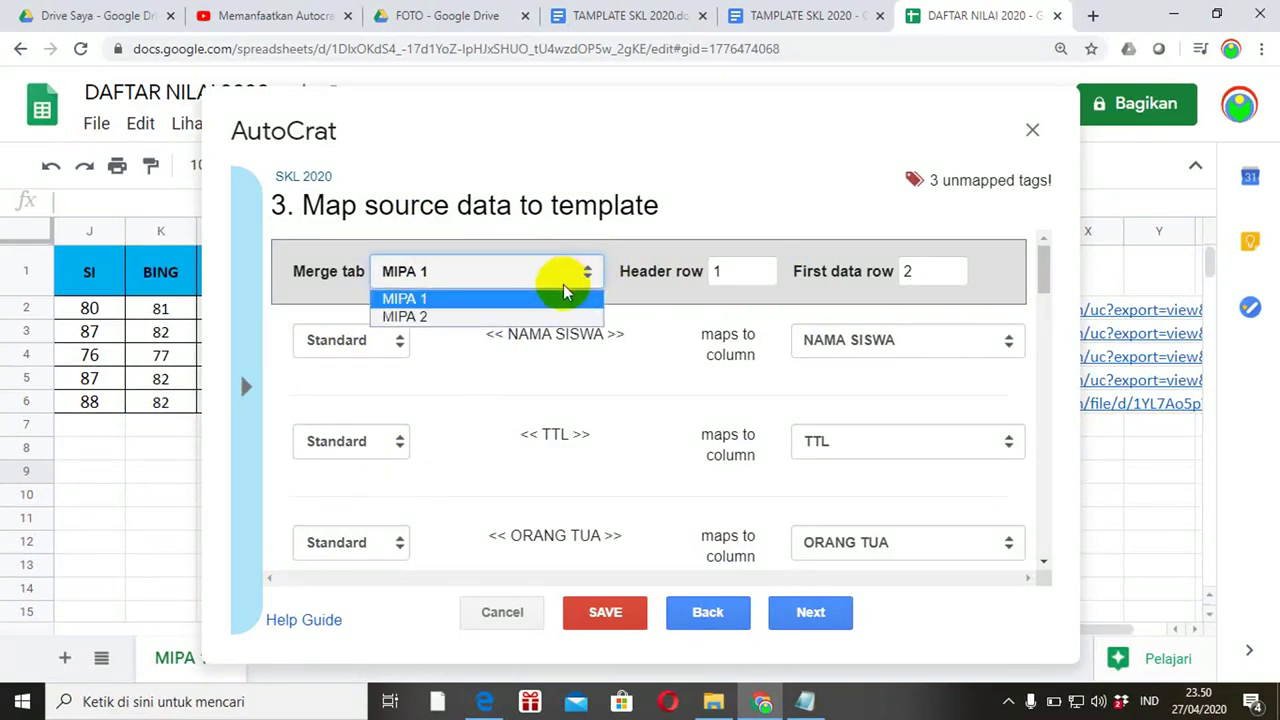
{"action": "left_click", "coordinate": [534, 298]}
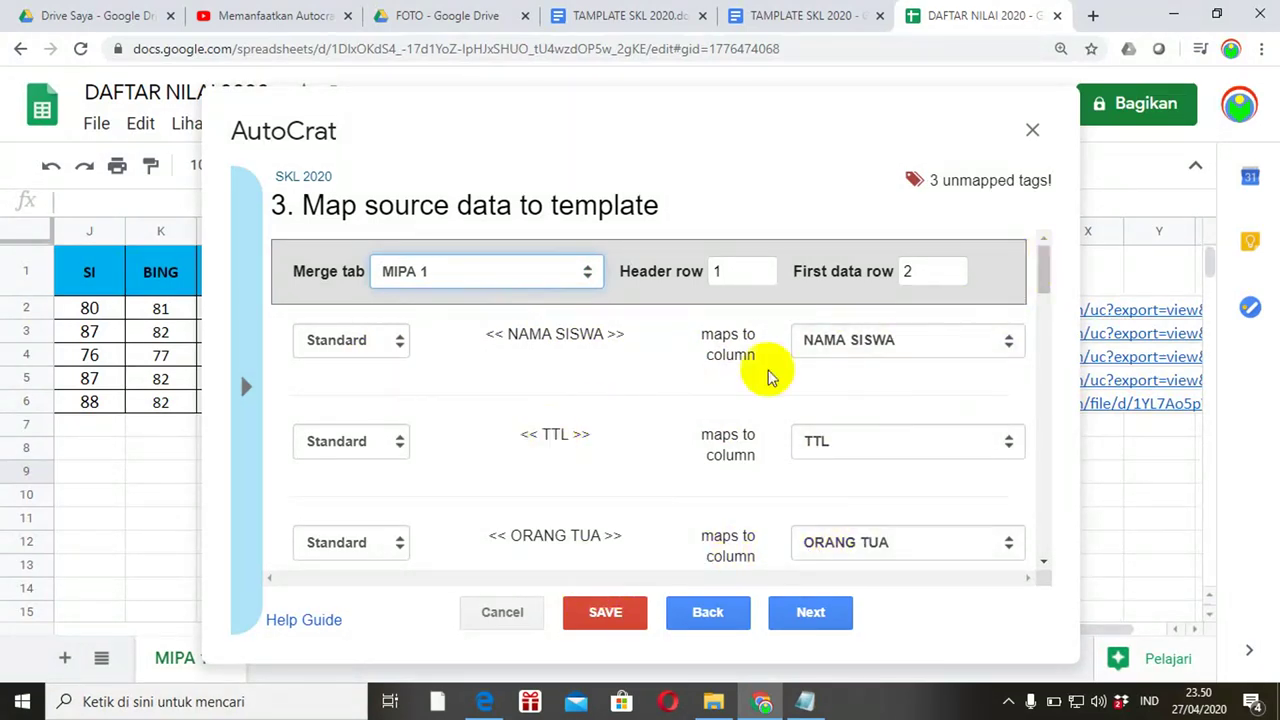
Map the PPKn tag to the PPKN column and the BI tag to BIND.
{"action": "mouse_move", "coordinate": [1042, 266]}
{"action": "left_mouse_down"}
{"action": "mouse_move", "coordinate": [1043, 283]}
{"action": "mouse_move", "coordinate": [1043, 268]}
{"action": "left_mouse_up"}
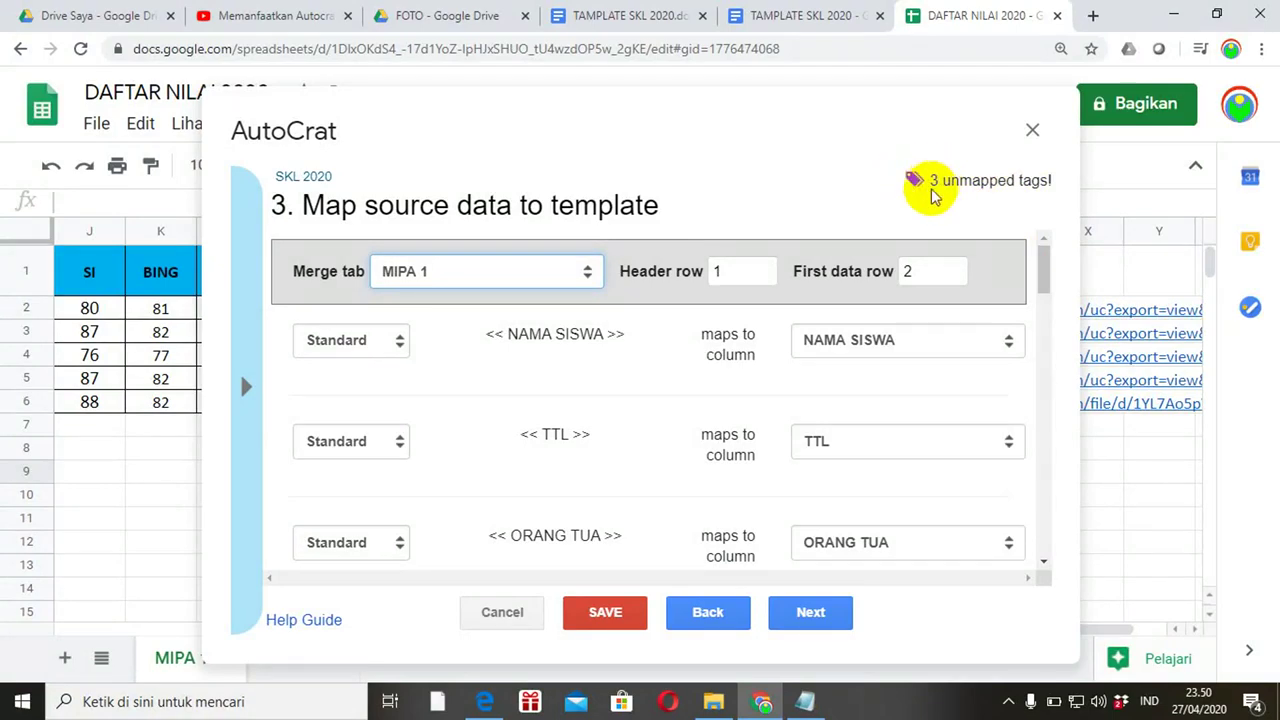
{"action": "left_click_drag", "start_coordinate": [1045, 258], "coordinate": [1051, 335]}
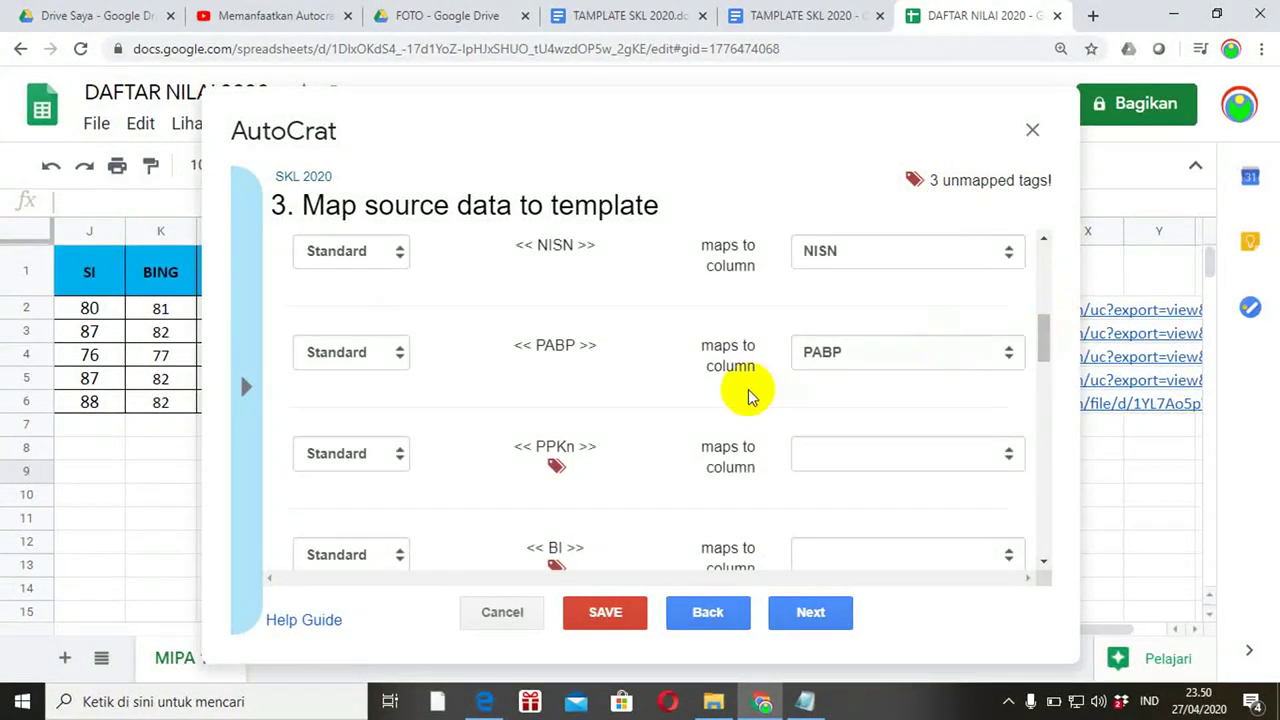
{"action": "left_click", "coordinate": [1008, 454]}
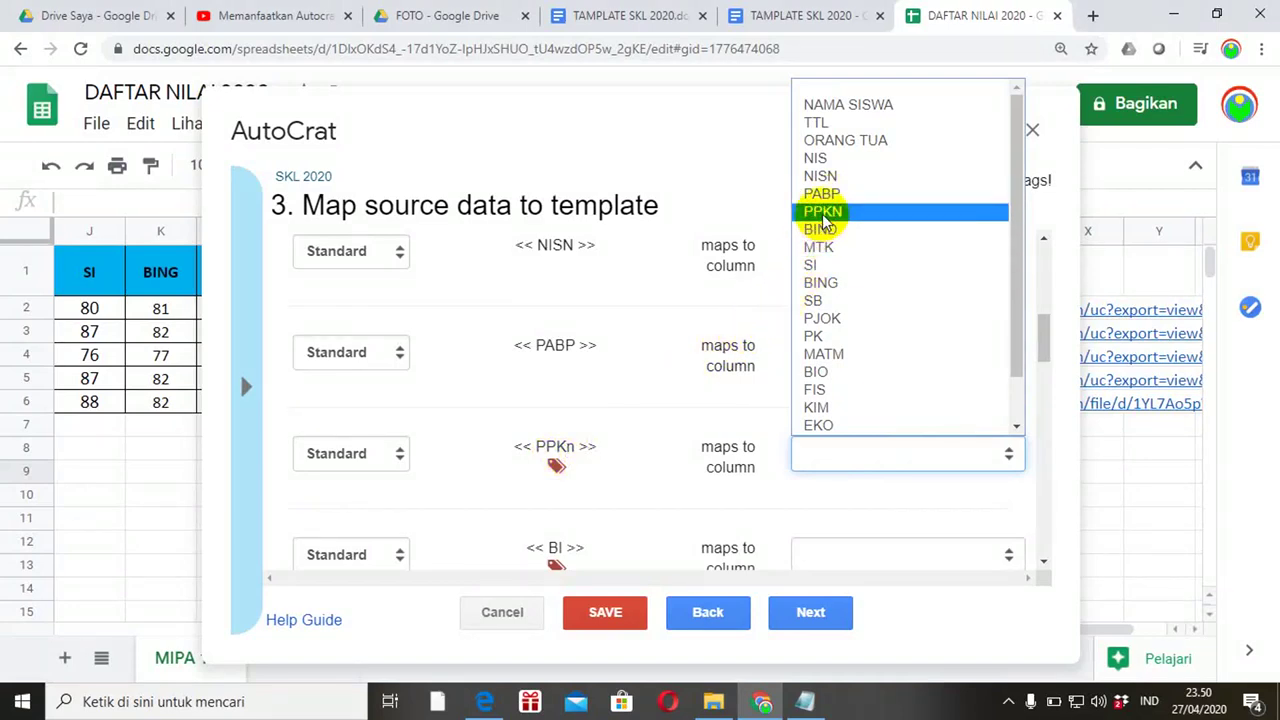
{"action": "left_click", "coordinate": [821, 213]}
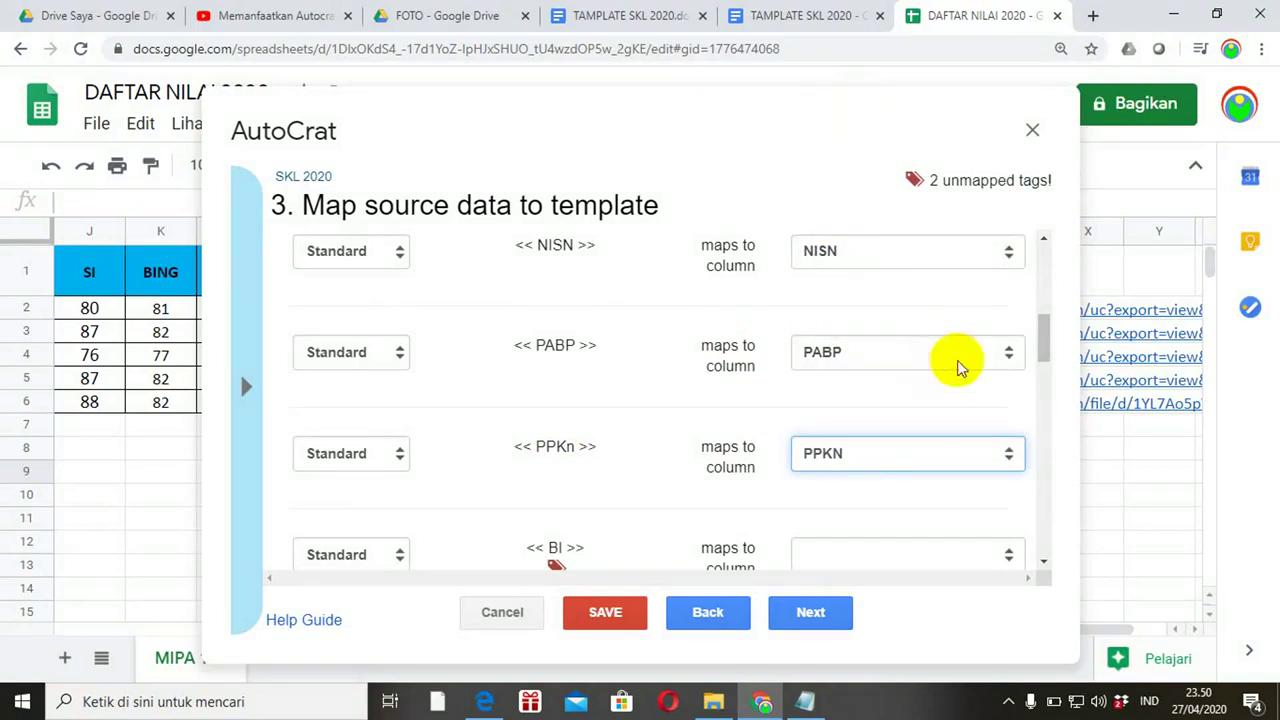
{"action": "left_click_drag", "start_coordinate": [1046, 323], "coordinate": [1050, 357]}
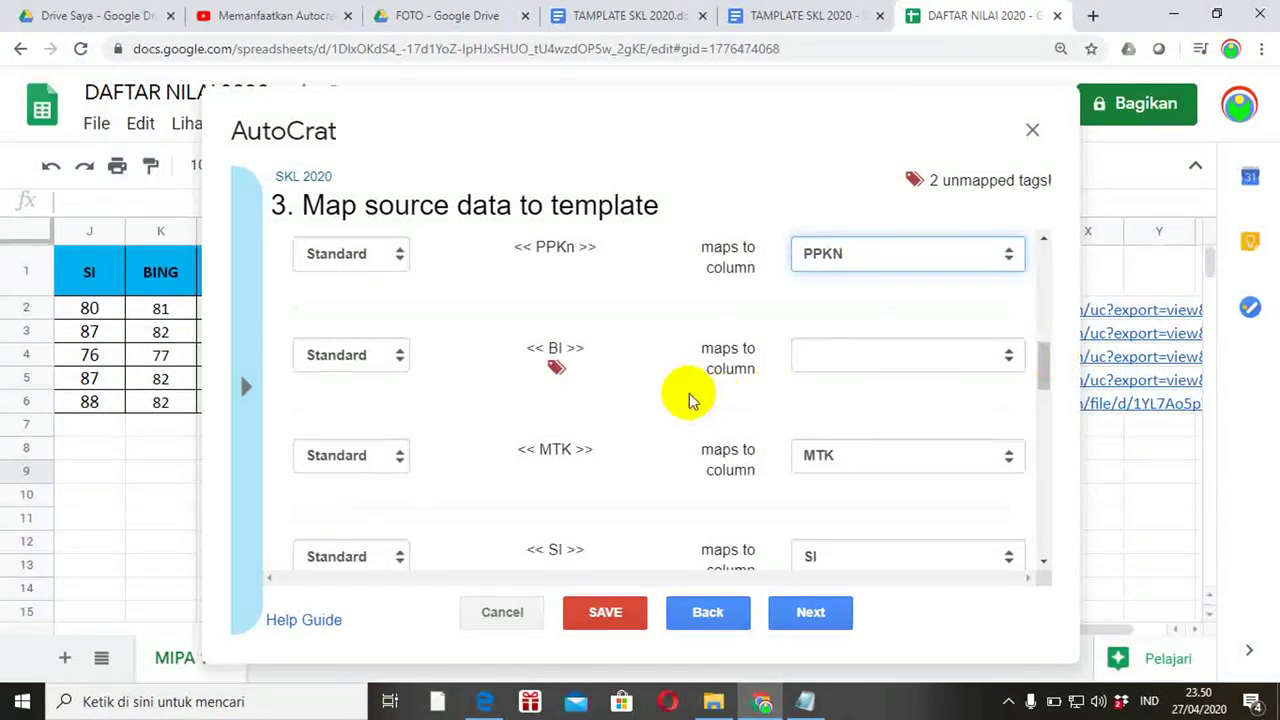
{"action": "left_click", "coordinate": [1008, 357]}
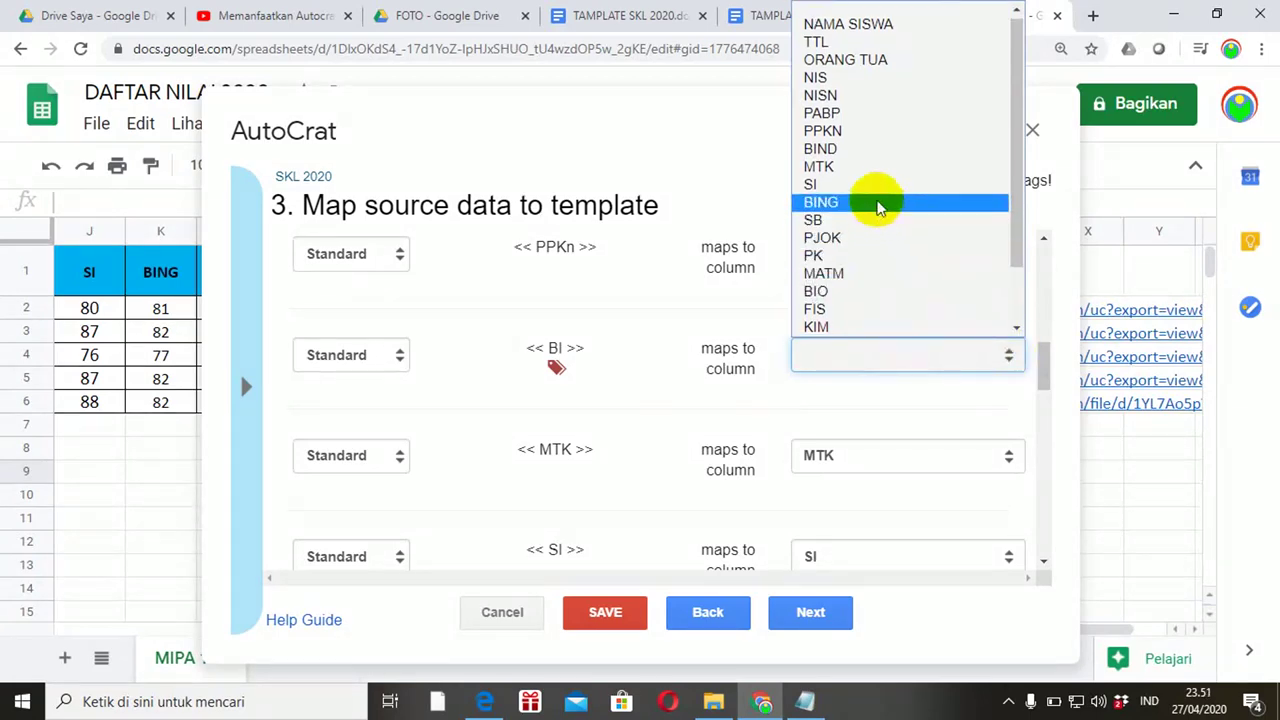
{"action": "left_click", "coordinate": [848, 150]}
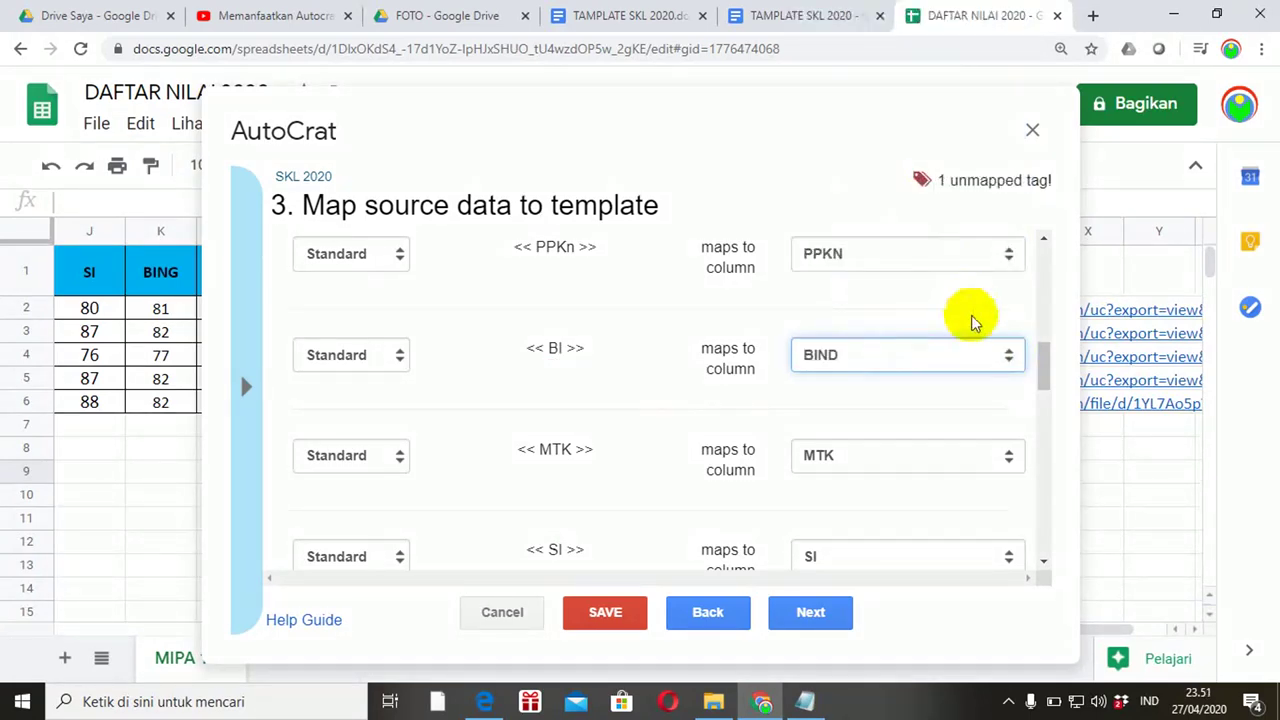
{"action": "left_click_drag", "start_coordinate": [1047, 362], "coordinate": [1047, 530]}
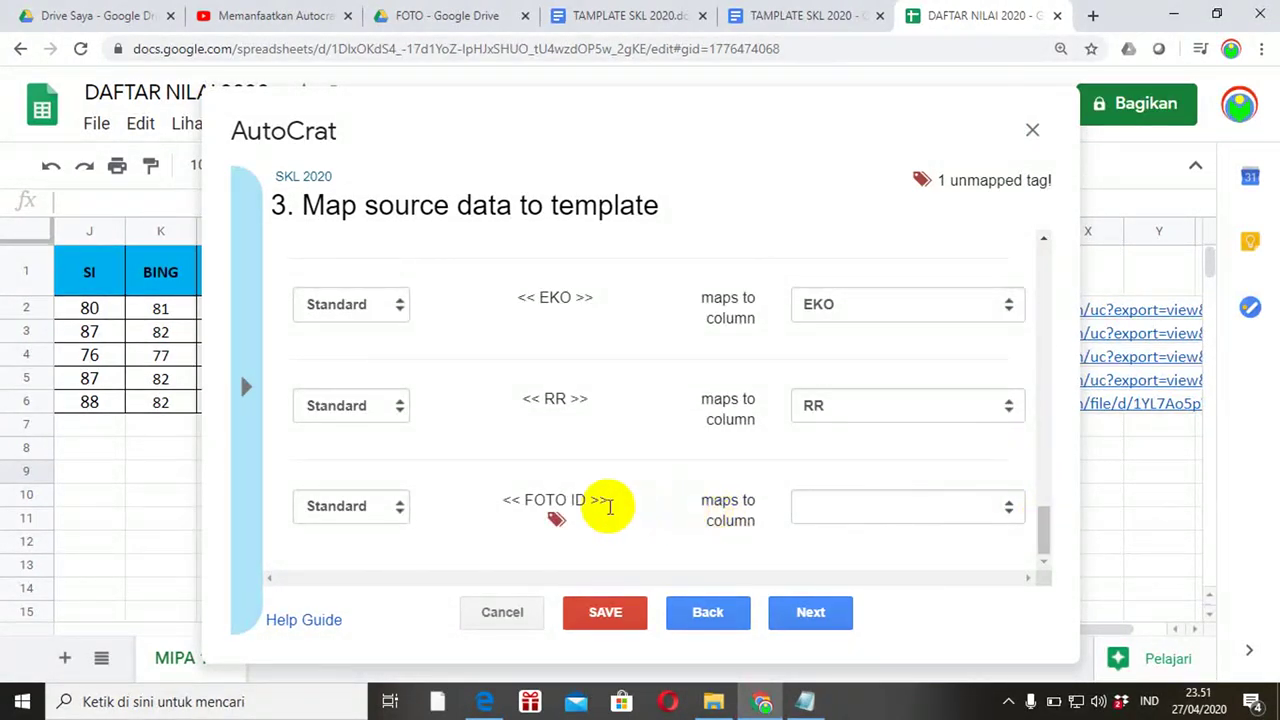
Map the FOTO ID tag to the Photo URL column with merge type Image.
{"action": "left_click", "coordinate": [1008, 512]}
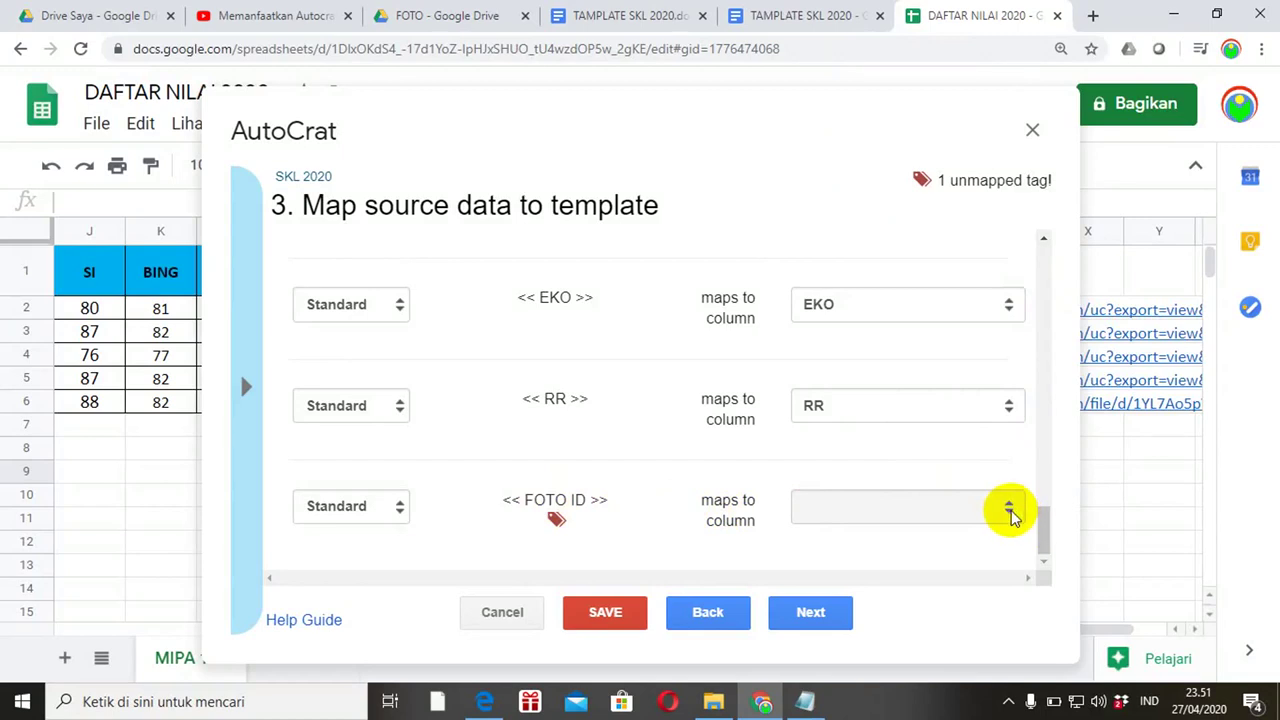
{"action": "left_click", "coordinate": [1010, 512]}
{"action": "left_click_drag", "start_coordinate": [1014, 371], "coordinate": [1022, 440]}
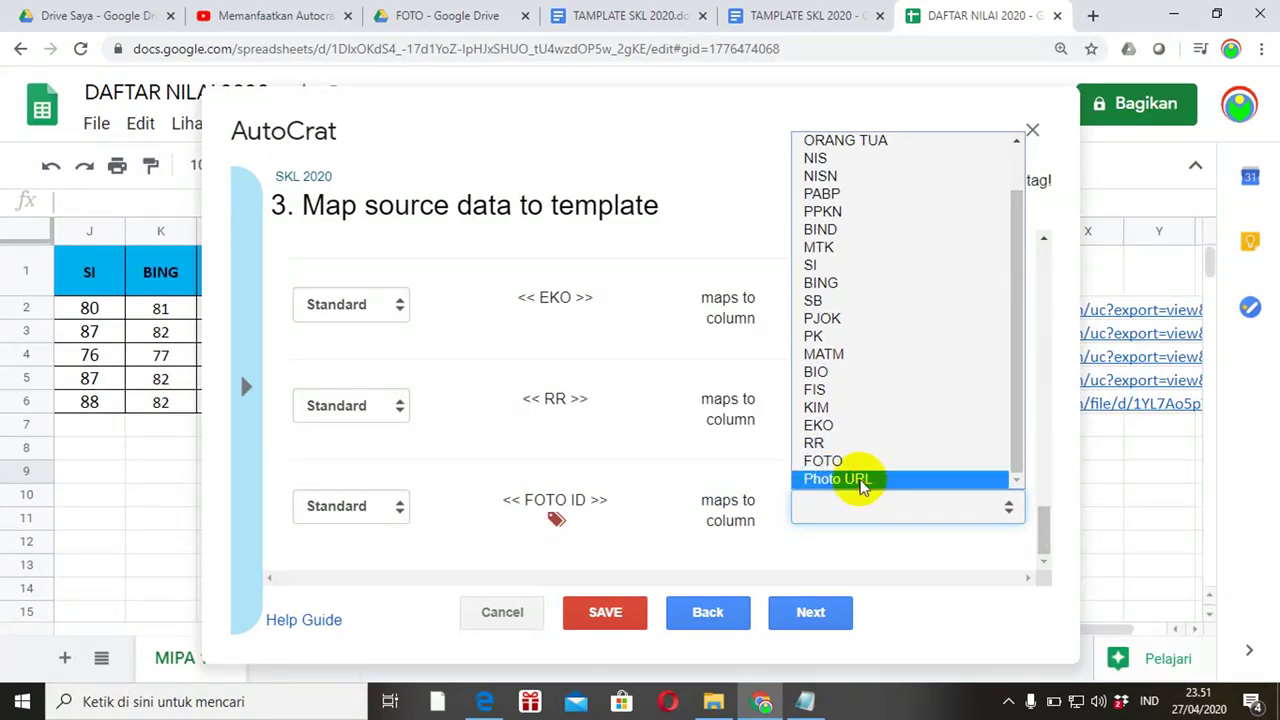
{"action": "left_click", "coordinate": [862, 482]}
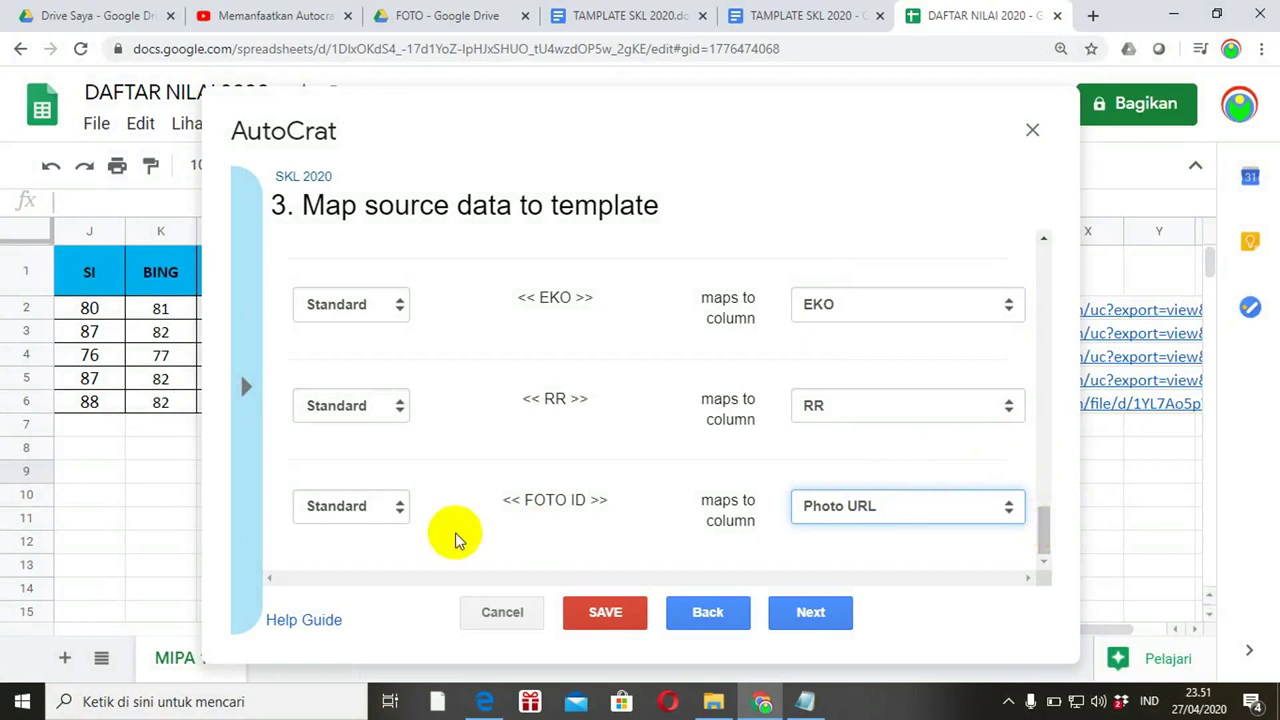
{"action": "left_click", "coordinate": [399, 507]}
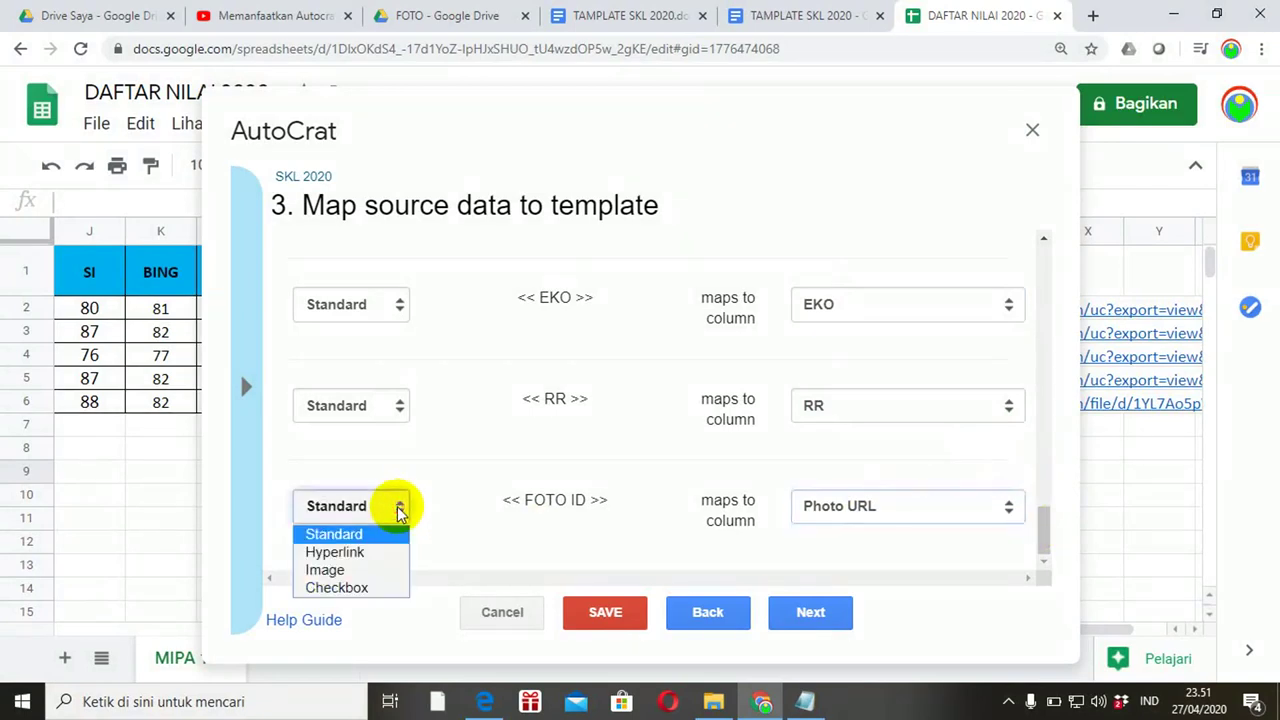
{"action": "left_click", "coordinate": [330, 571]}
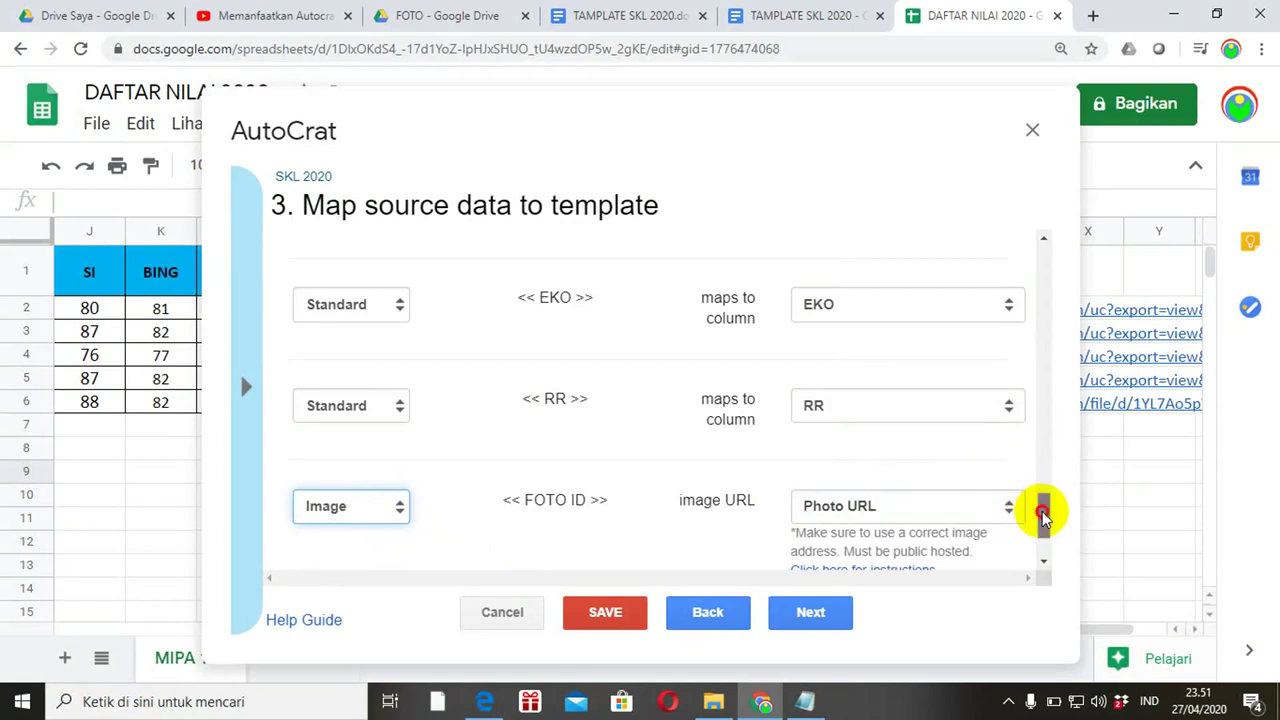
Set the FOTO ID image size to width 75 and height 100.
{"action": "left_click_drag", "start_coordinate": [1043, 515], "coordinate": [1043, 537]}
{"action": "left_click", "coordinate": [882, 503]}
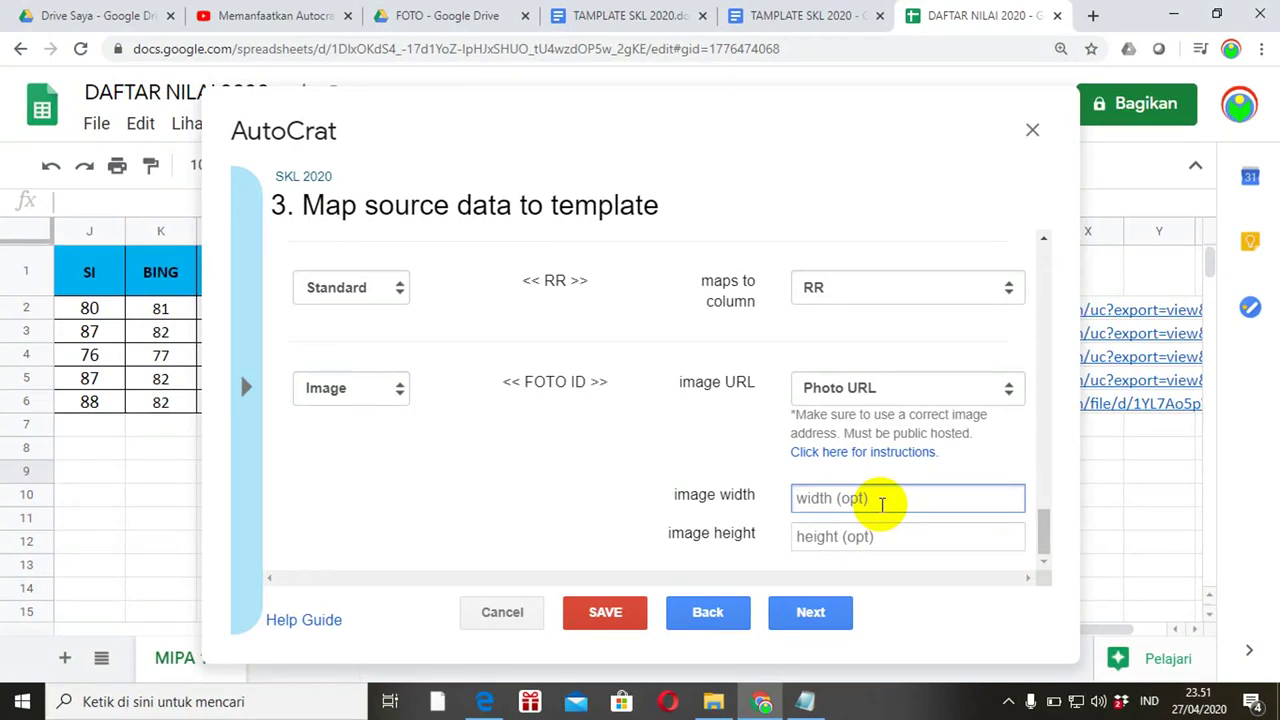
{"action": "type", "text": "75"}
{"action": "left_click", "coordinate": [881, 535]}
{"action": "type", "text": "100"}
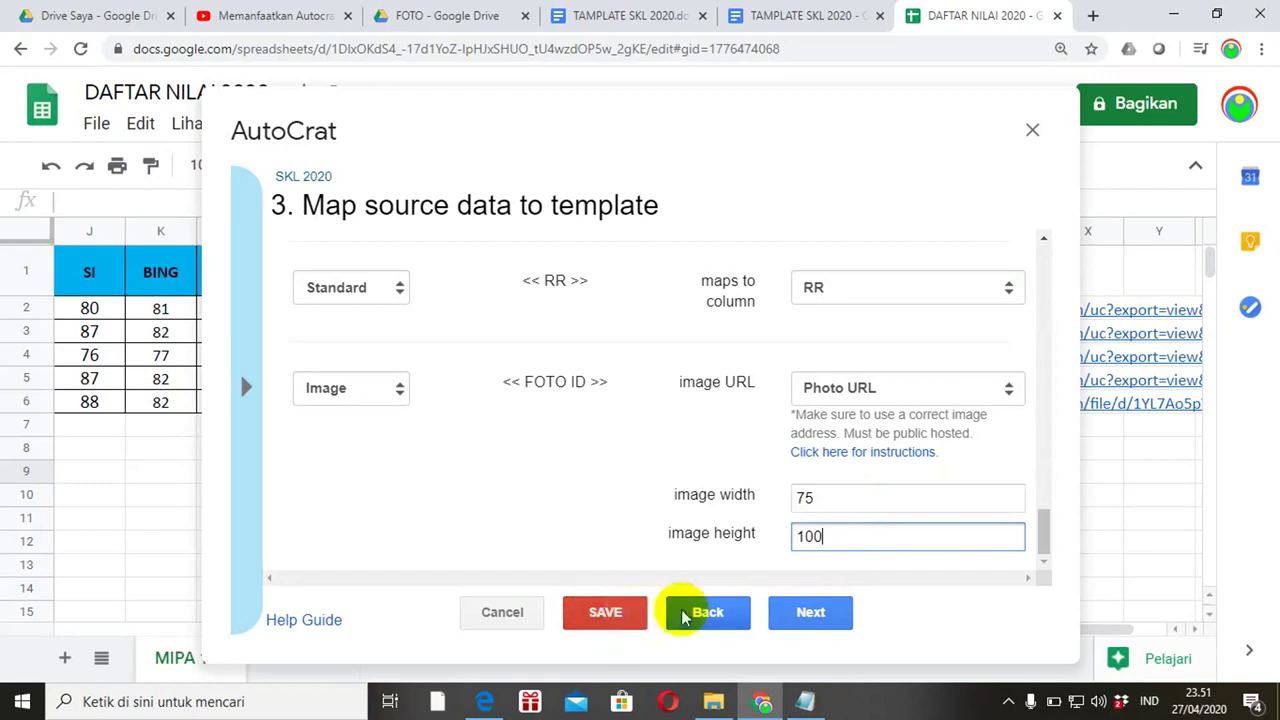
On the File settings step, enter 'SKL <<NAMA SISWA>>' as the output file name.
{"action": "left_click", "coordinate": [816, 612]}
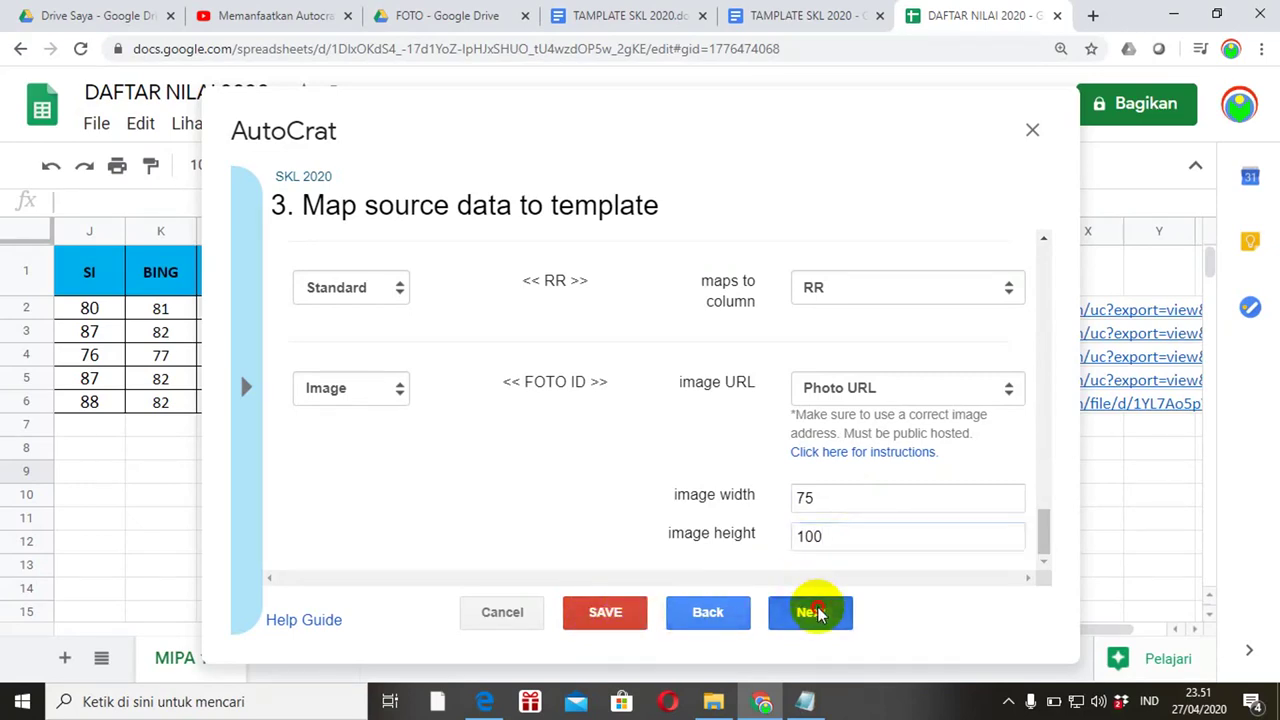
{"action": "left_click", "coordinate": [360, 283]}
{"action": "type", "text": "SKL <<NAMA SISWA"}
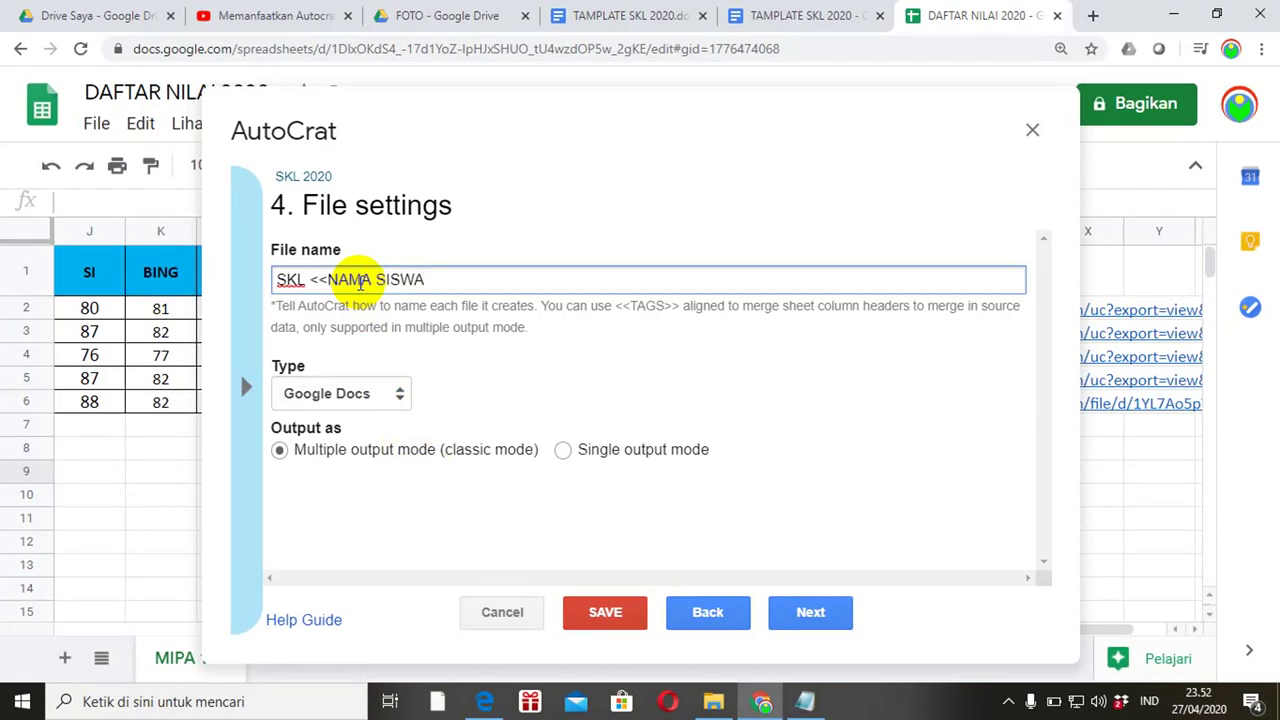
{"action": "type", "text": ">>"}
Set the merged output file type to PDF instead of Google Docs.
{"action": "left_click", "coordinate": [400, 397]}
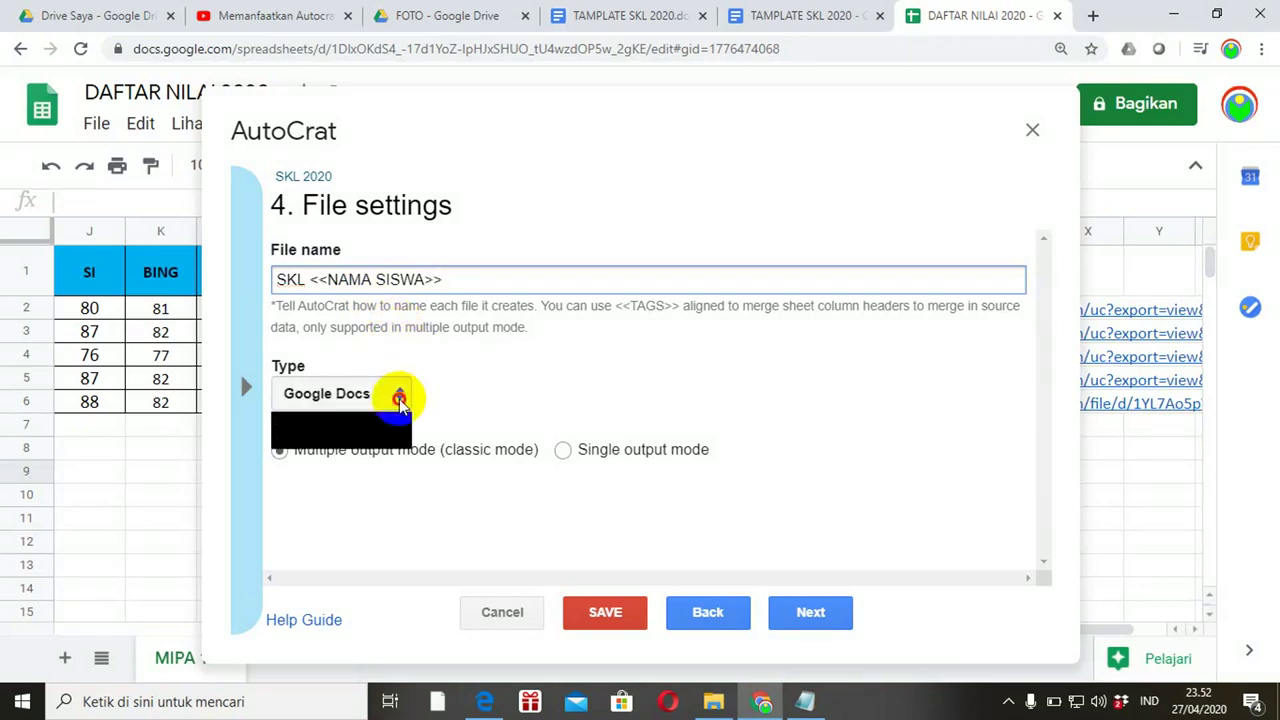
{"action": "left_click", "coordinate": [336, 438]}
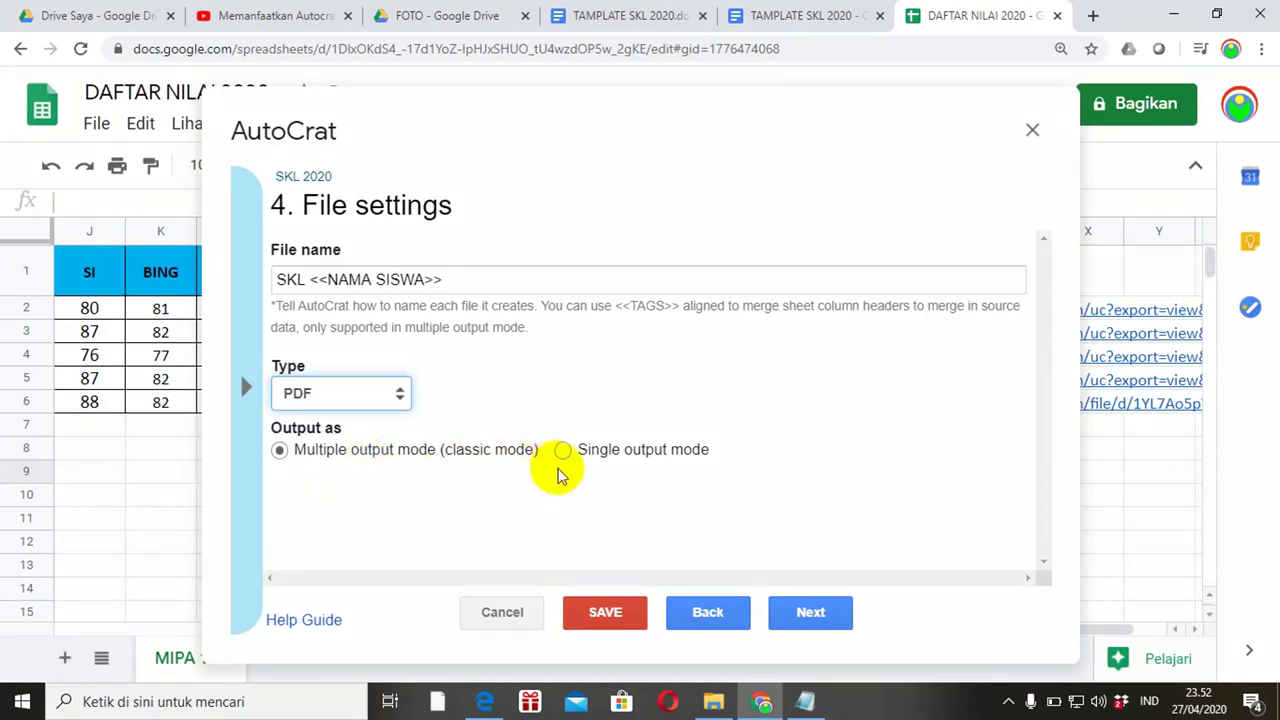
{"action": "left_click", "coordinate": [803, 619]}
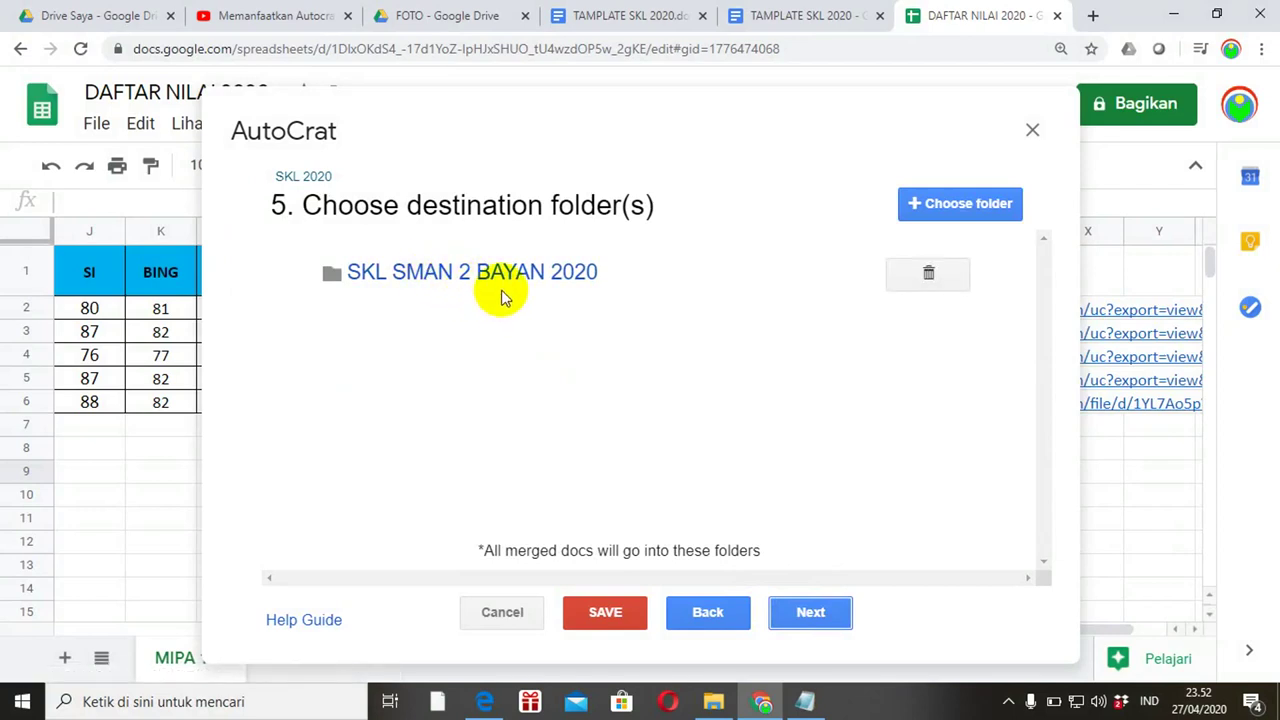
Replace the SKL SMAN 2 BAYAN 2020 destination folder with KUMPULAN SKL.
{"action": "left_click", "coordinate": [920, 279]}
{"action": "left_click", "coordinate": [968, 360]}
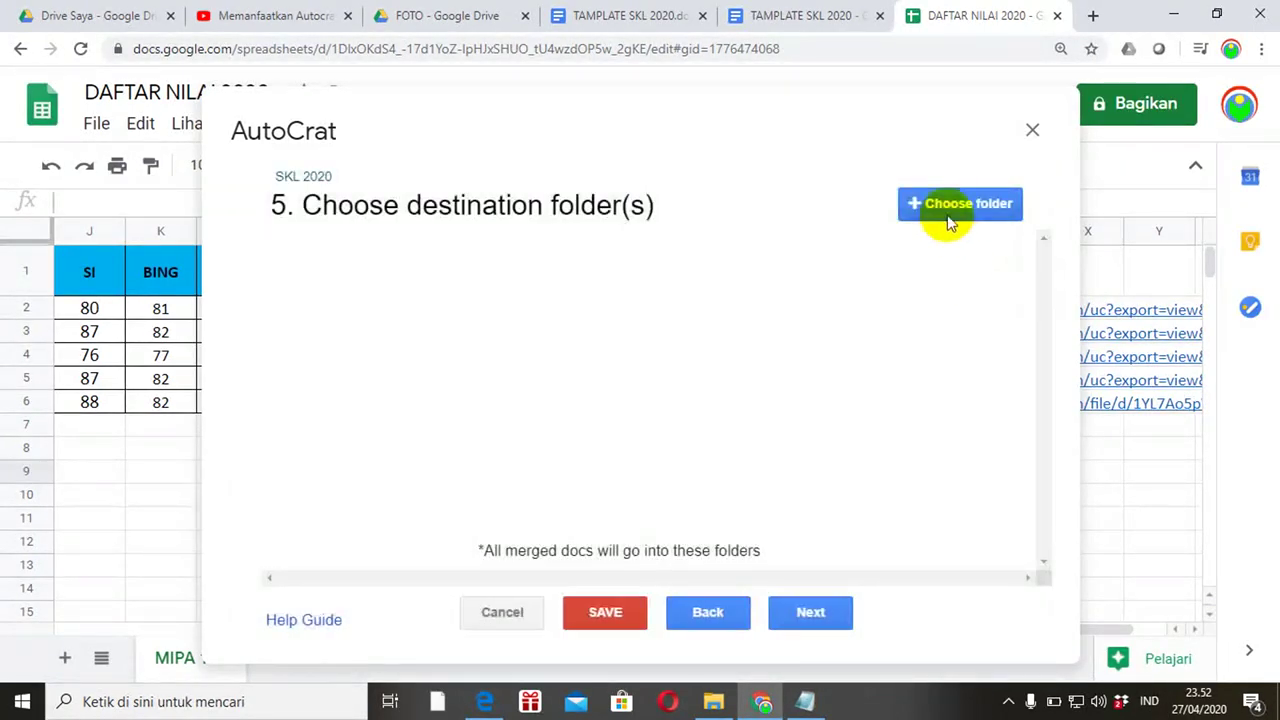
{"action": "left_click", "coordinate": [945, 204]}
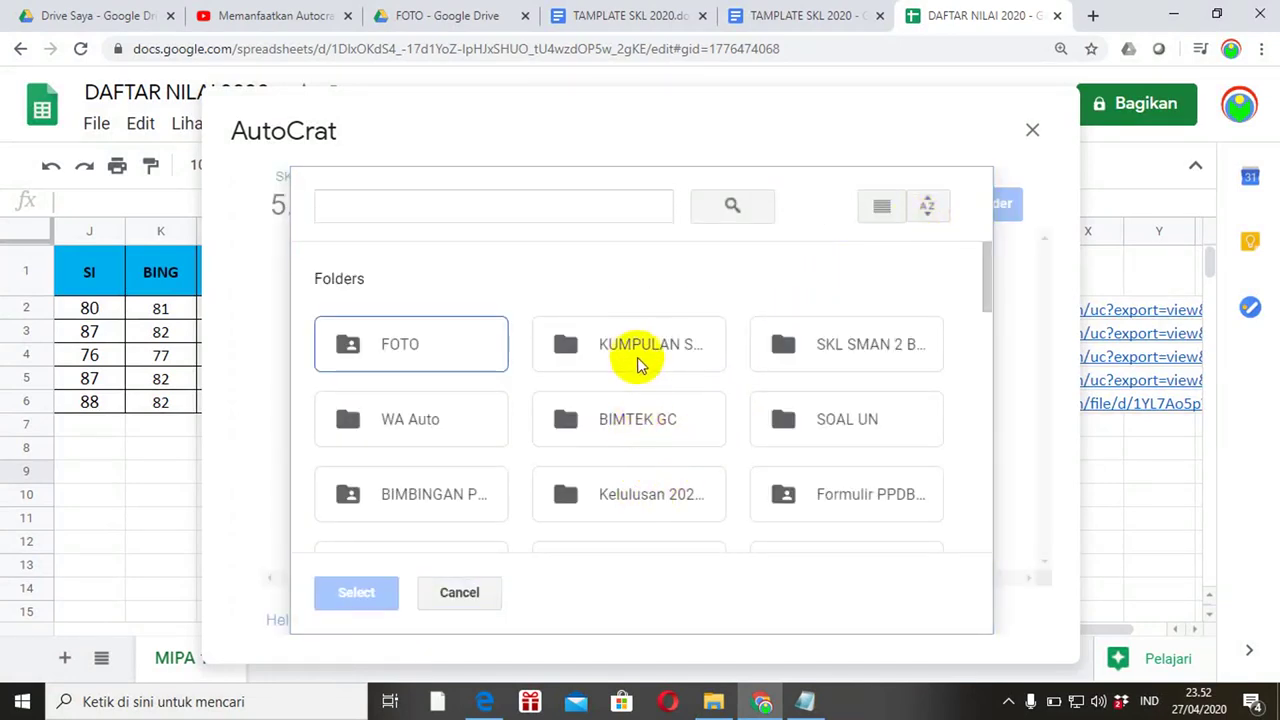
{"action": "left_click", "coordinate": [634, 348]}
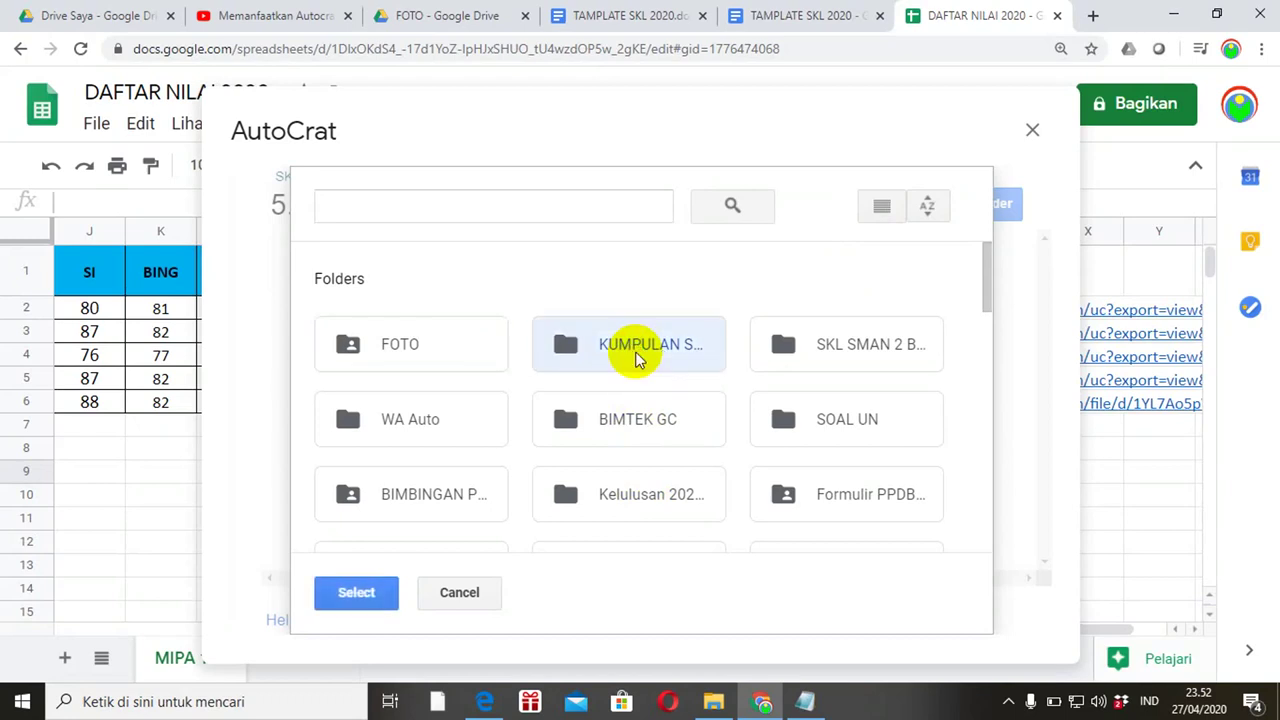
{"action": "left_click", "coordinate": [360, 594]}
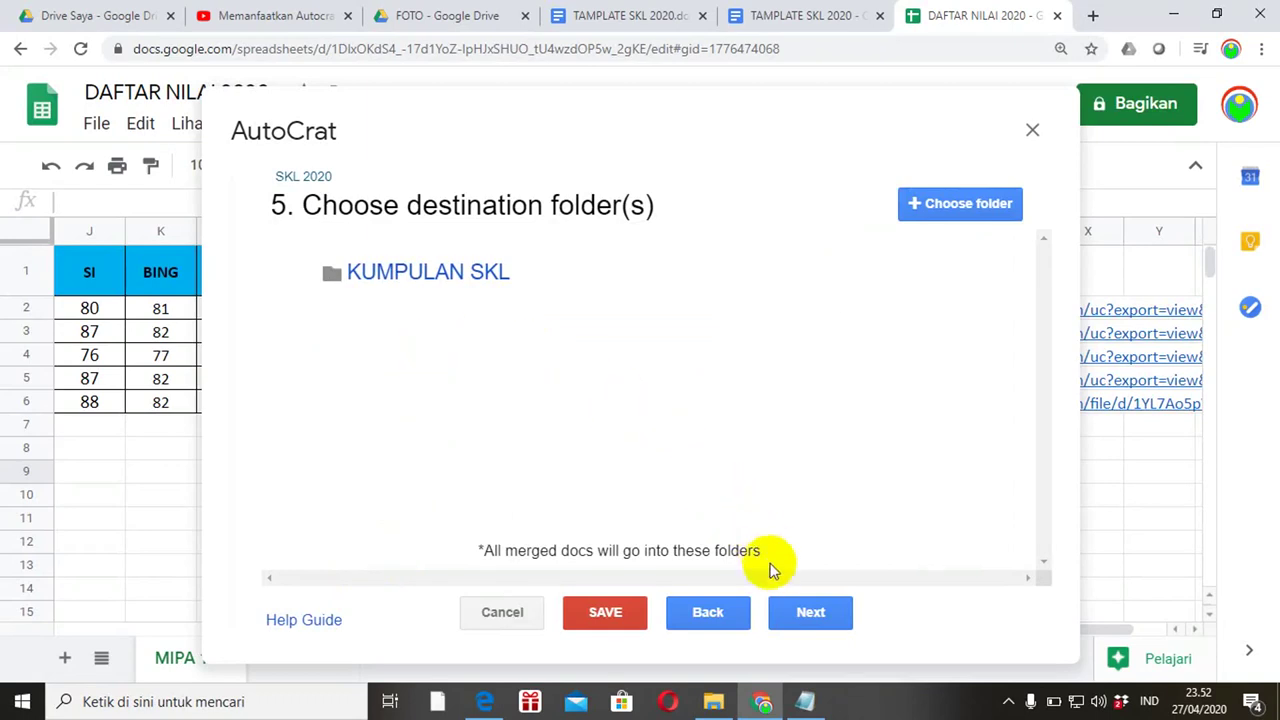
{"action": "left_click", "coordinate": [781, 612]}
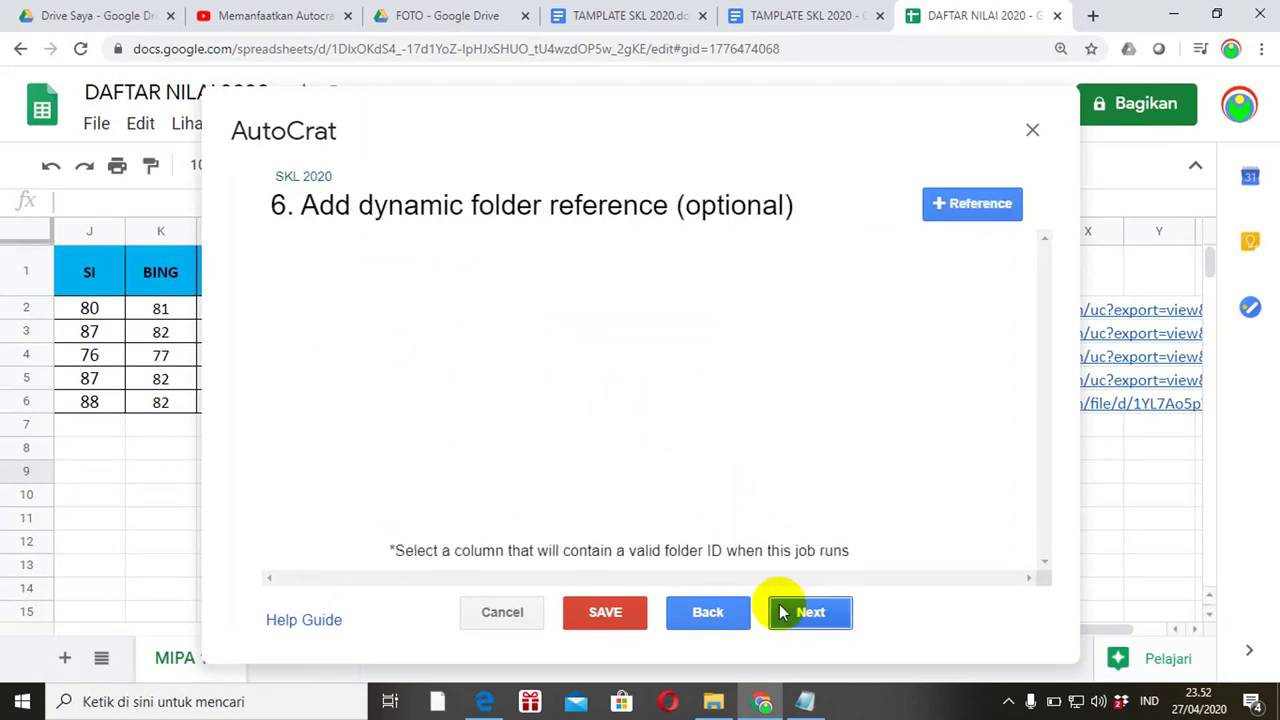
{"action": "left_click", "coordinate": [781, 612]}
Skip merge conditions and sharing, enable the form trigger, then save and run SKL 2020.
{"action": "left_click", "coordinate": [781, 612]}
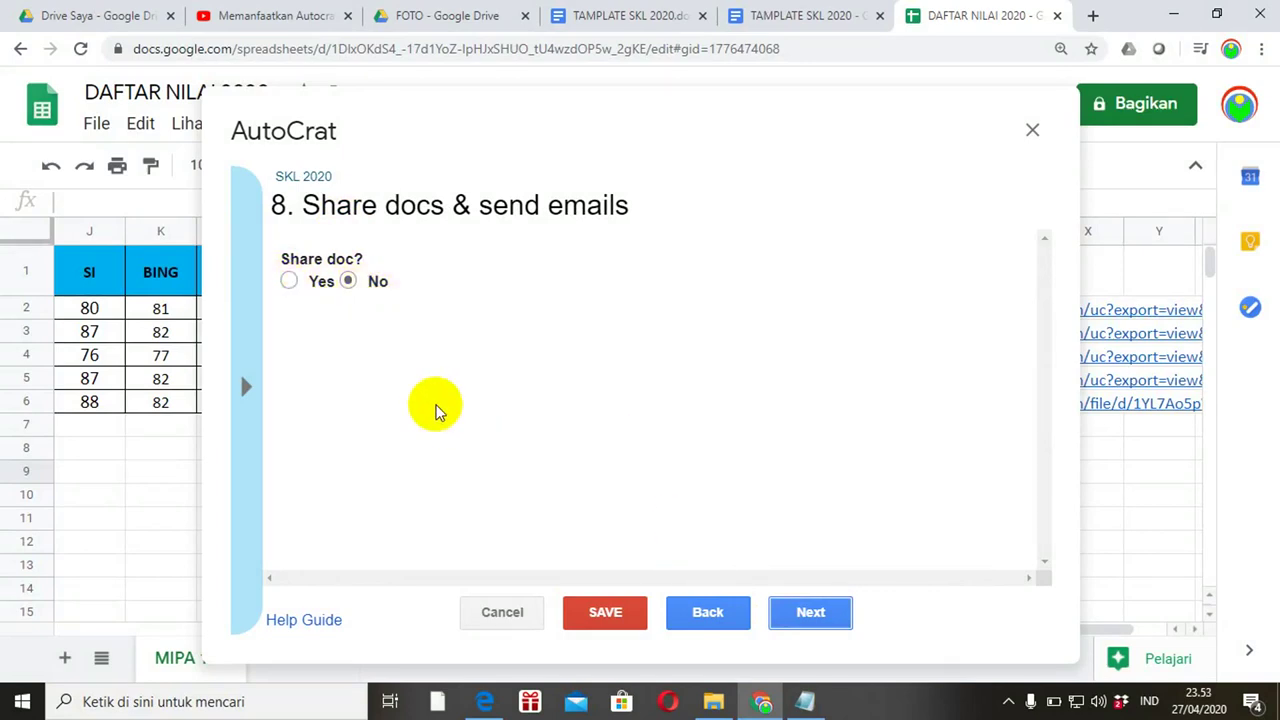
{"action": "left_click", "coordinate": [806, 614]}
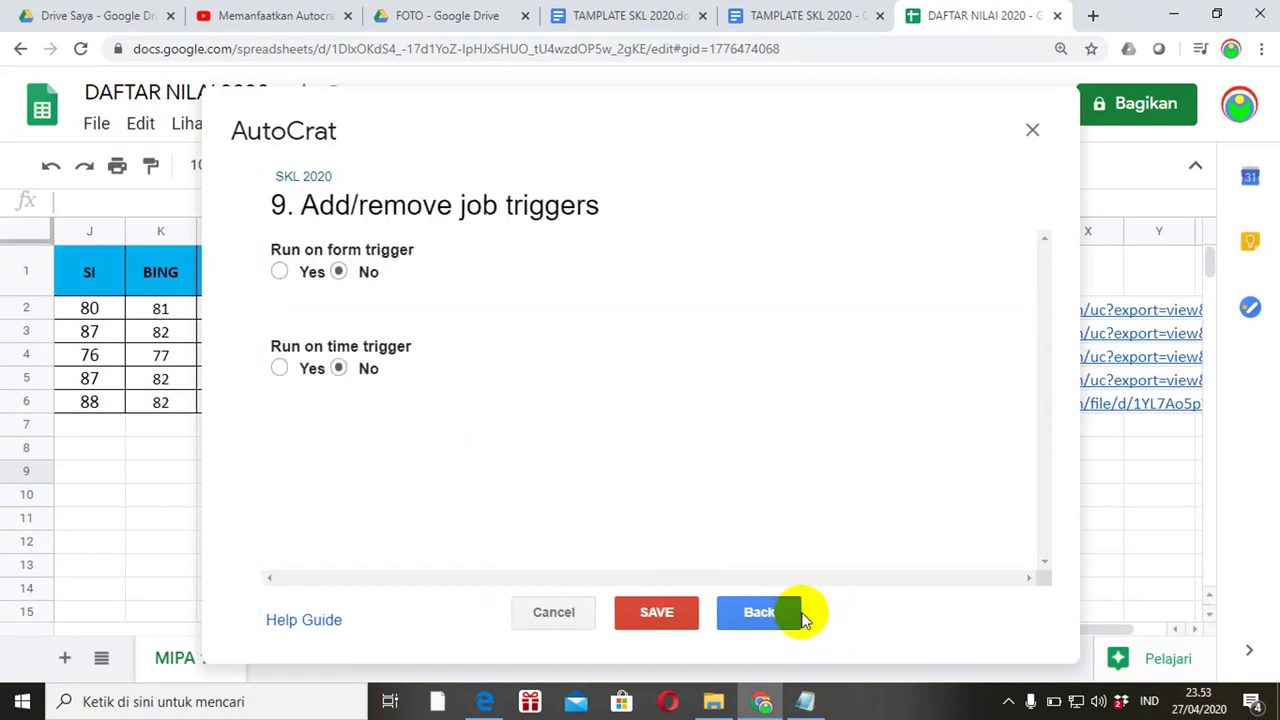
{"action": "left_click", "coordinate": [281, 273]}
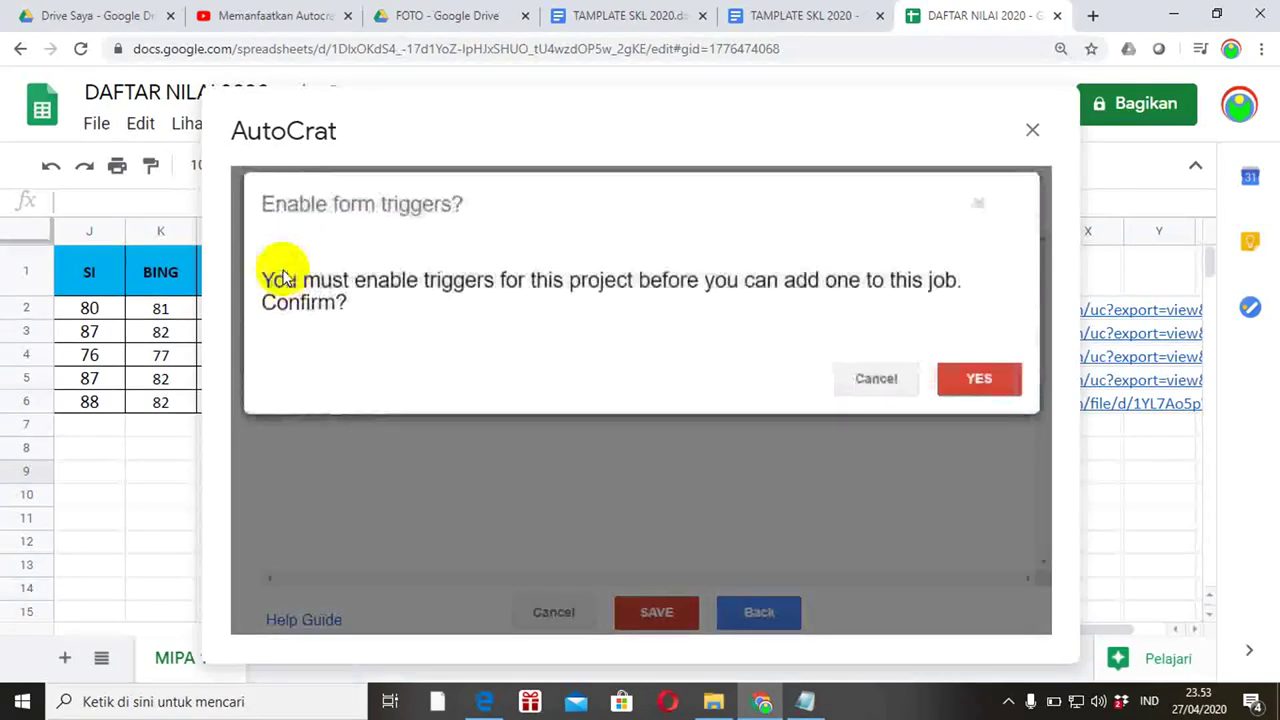
{"action": "left_click", "coordinate": [966, 390]}
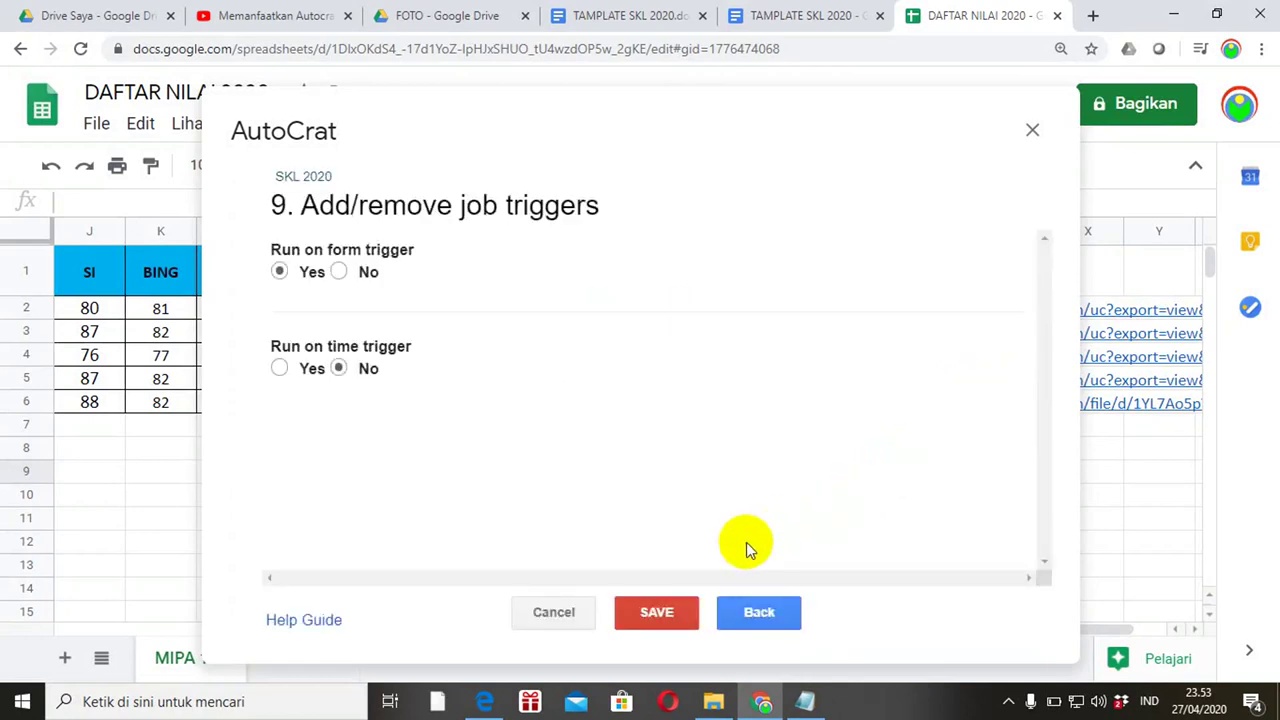
{"action": "left_click", "coordinate": [657, 613]}
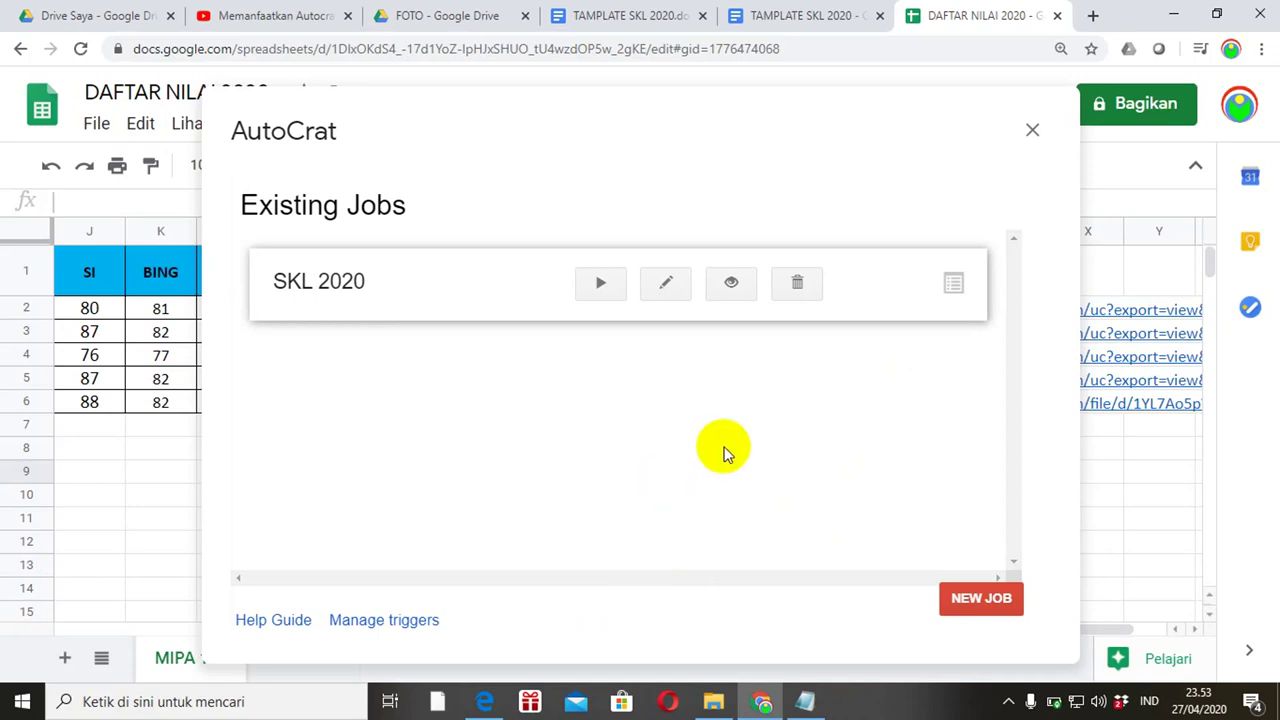
{"action": "left_click", "coordinate": [601, 289]}
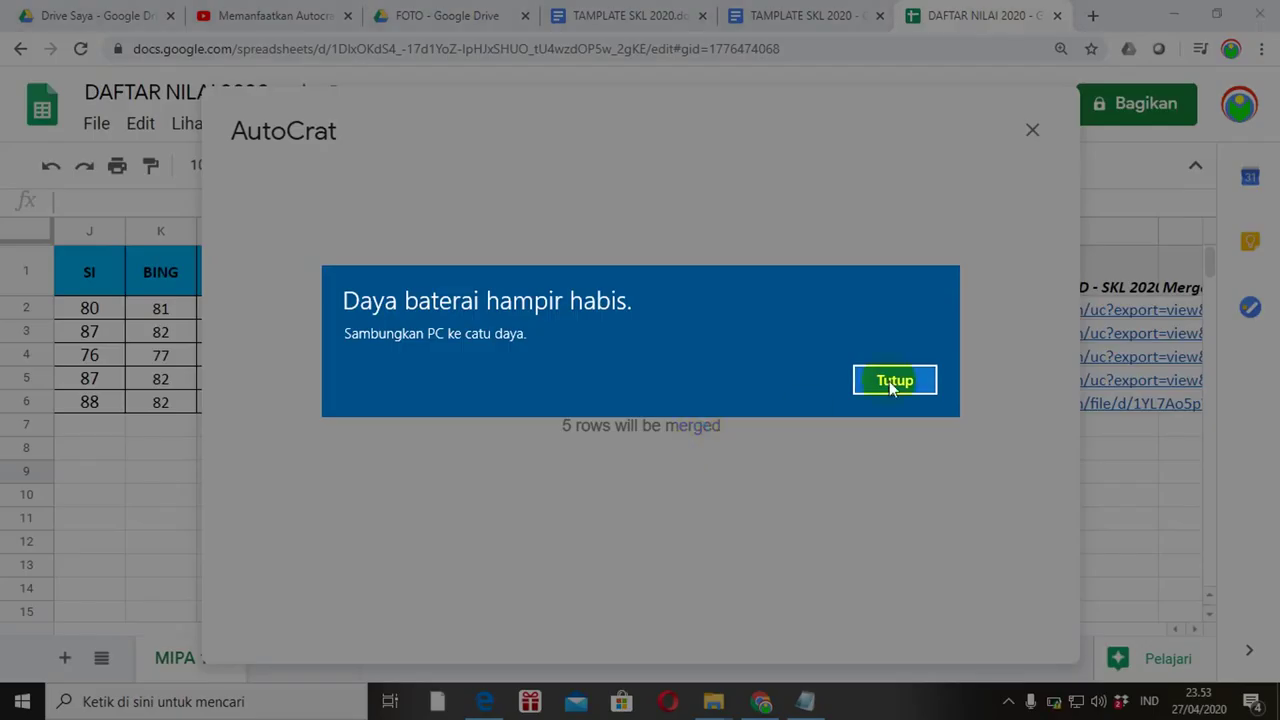
Dismiss the low-battery notification while the merge runs, then switch to the Drive FOTO folder.
{"action": "left_click", "coordinate": [892, 381]}
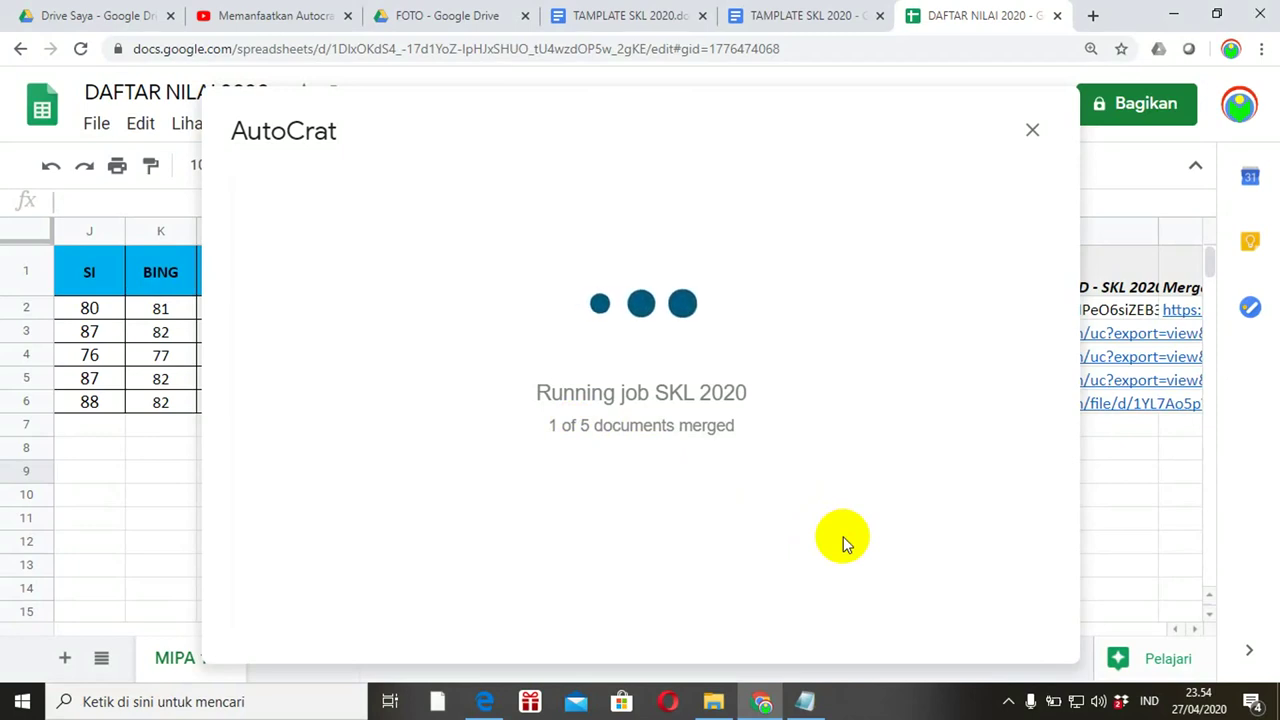
{"action": "left_click", "coordinate": [408, 16]}
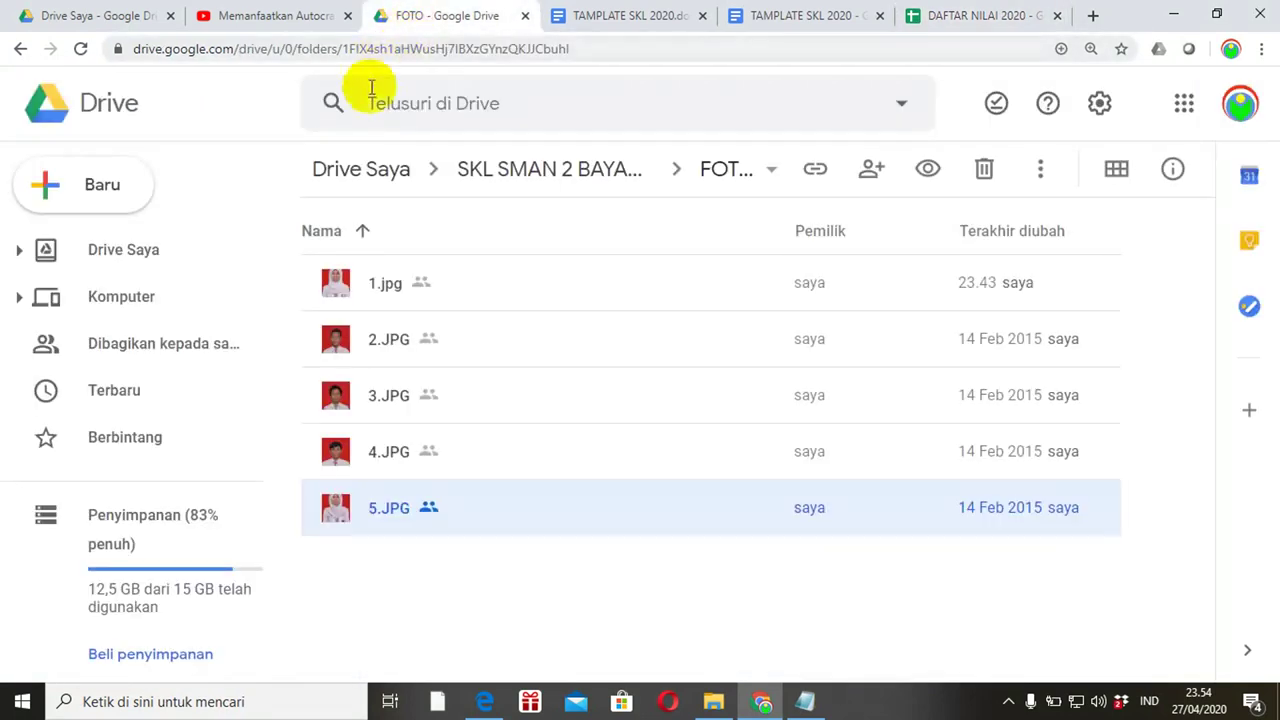
Open the KUMPULAN SKL folder and compare its generated PDFs with the job's progress.
{"action": "left_click", "coordinate": [537, 178]}
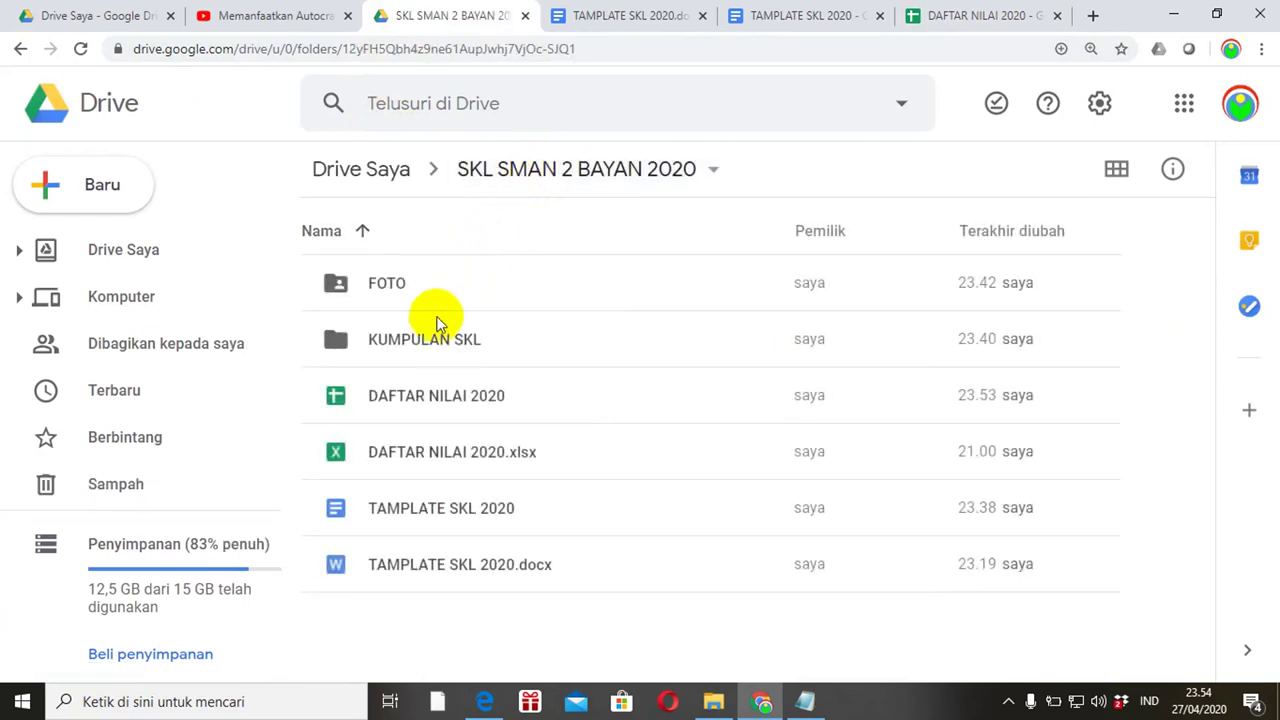
{"action": "left_click", "coordinate": [428, 342]}
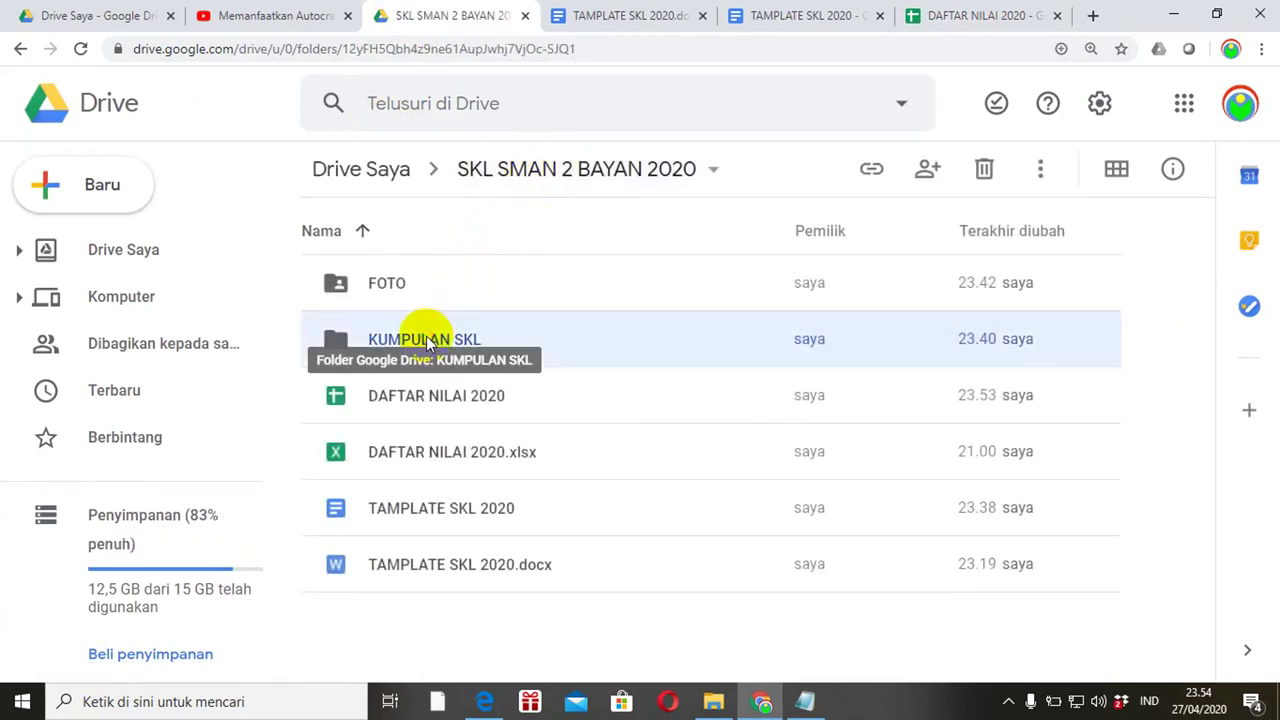
{"action": "double_click", "coordinate": [428, 342]}
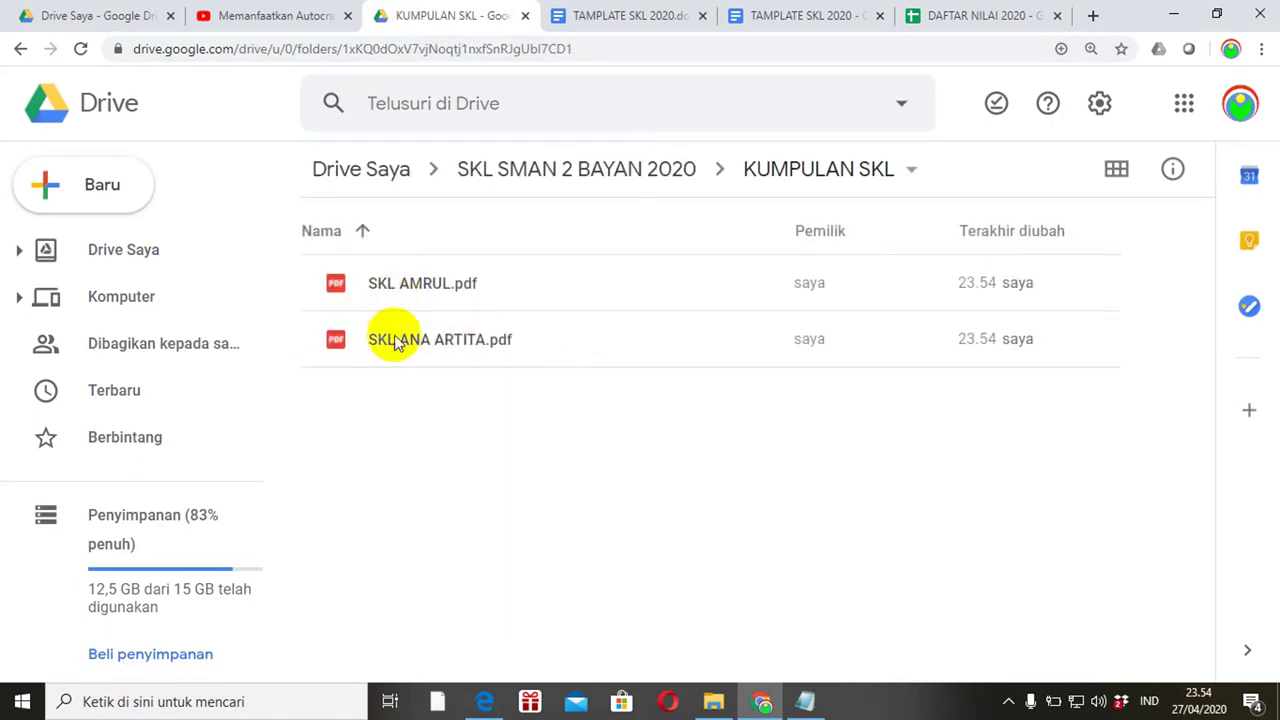
{"action": "left_click", "coordinate": [950, 17]}
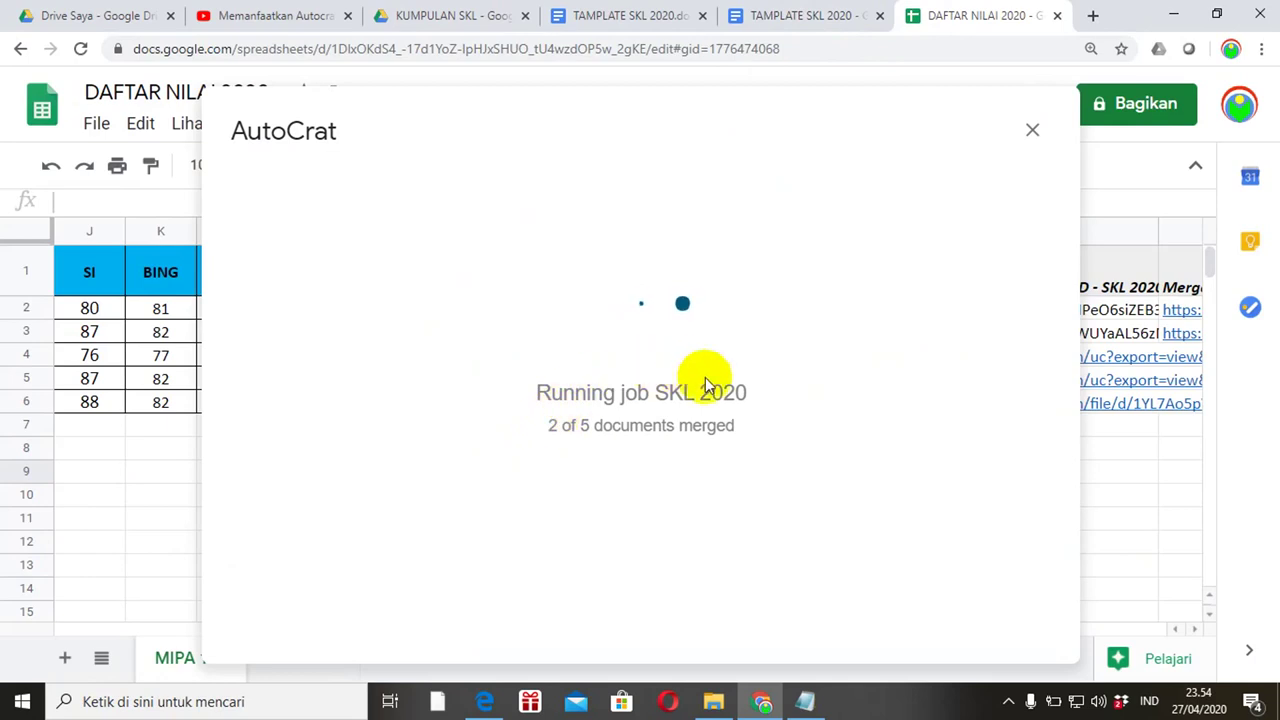
{"action": "left_click", "coordinate": [418, 10]}
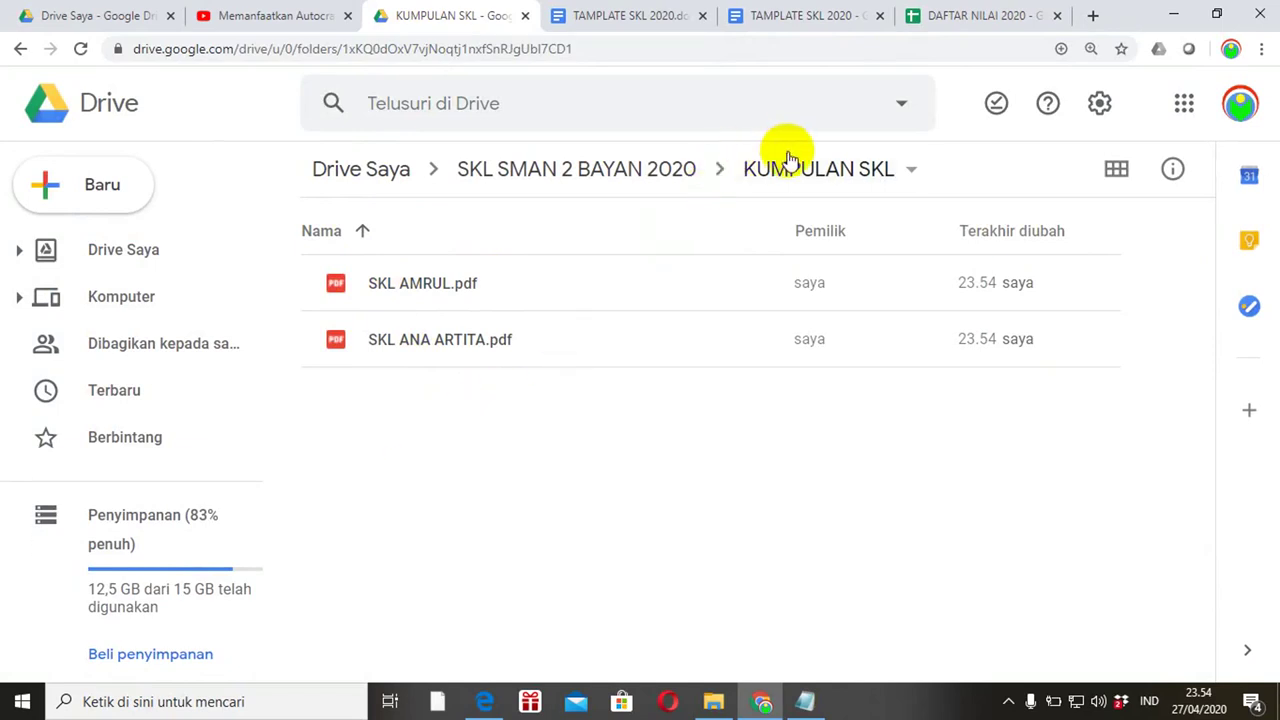
{"action": "left_click", "coordinate": [998, 14]}
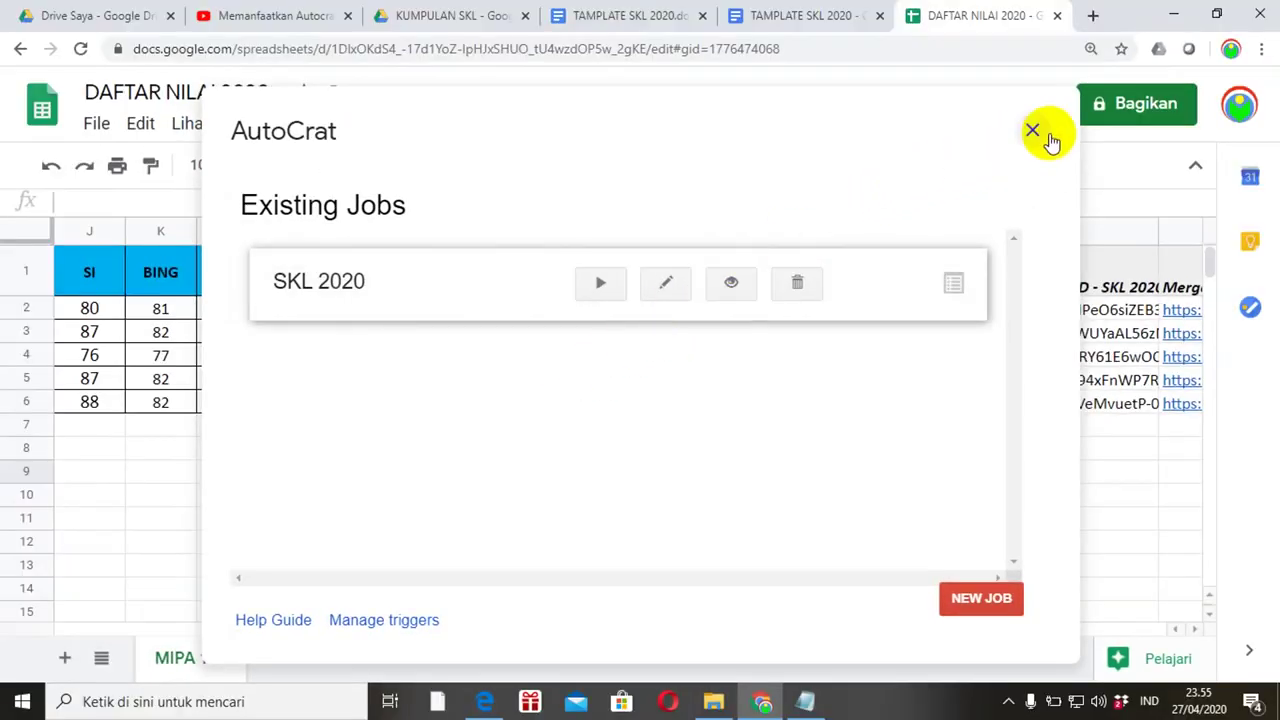
Close AutoCrat, scroll right to the merge columns and check each row's merge status from Z2 down.
{"action": "left_click", "coordinate": [1034, 131]}
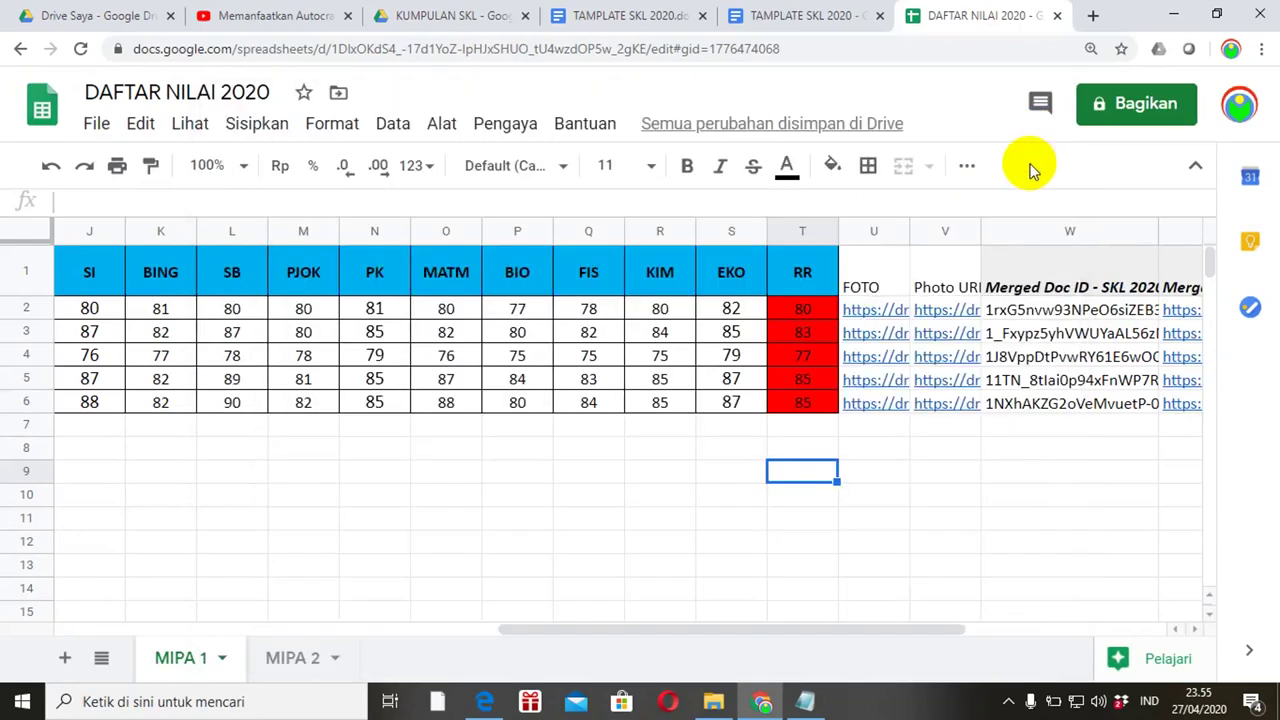
{"action": "left_click_drag", "start_coordinate": [778, 626], "coordinate": [980, 622]}
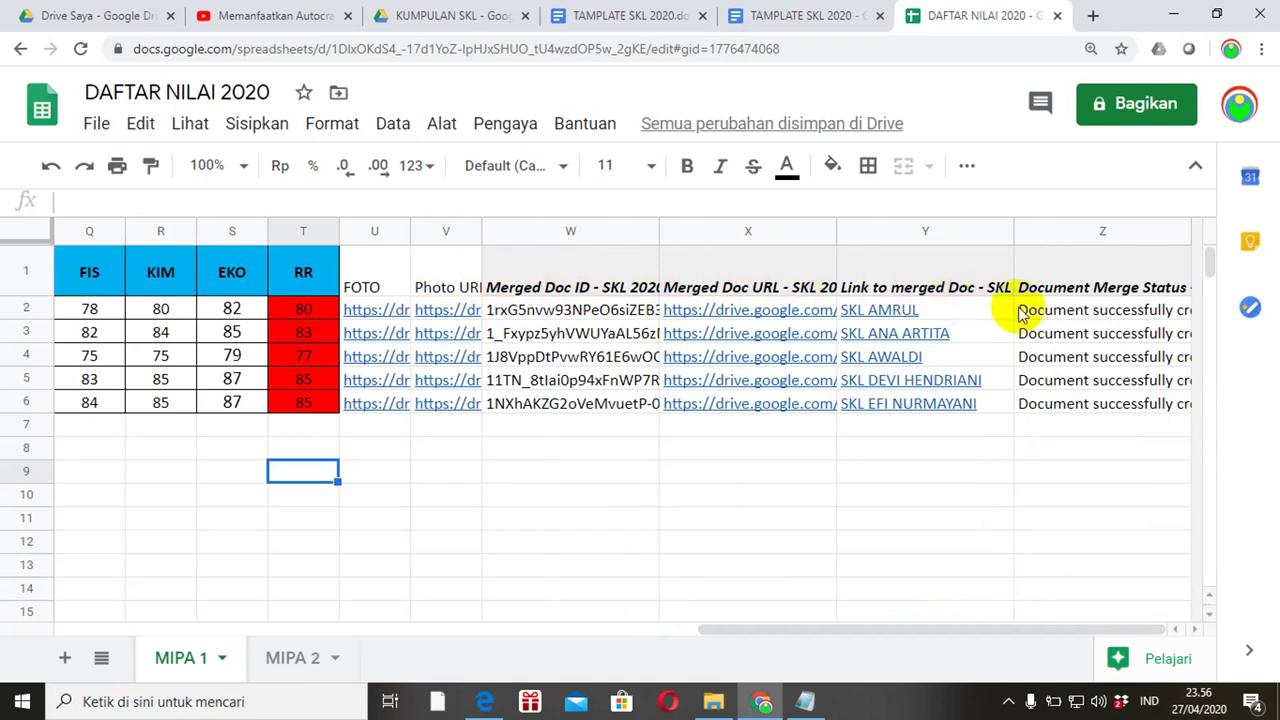
{"action": "left_click", "coordinate": [1063, 311]}
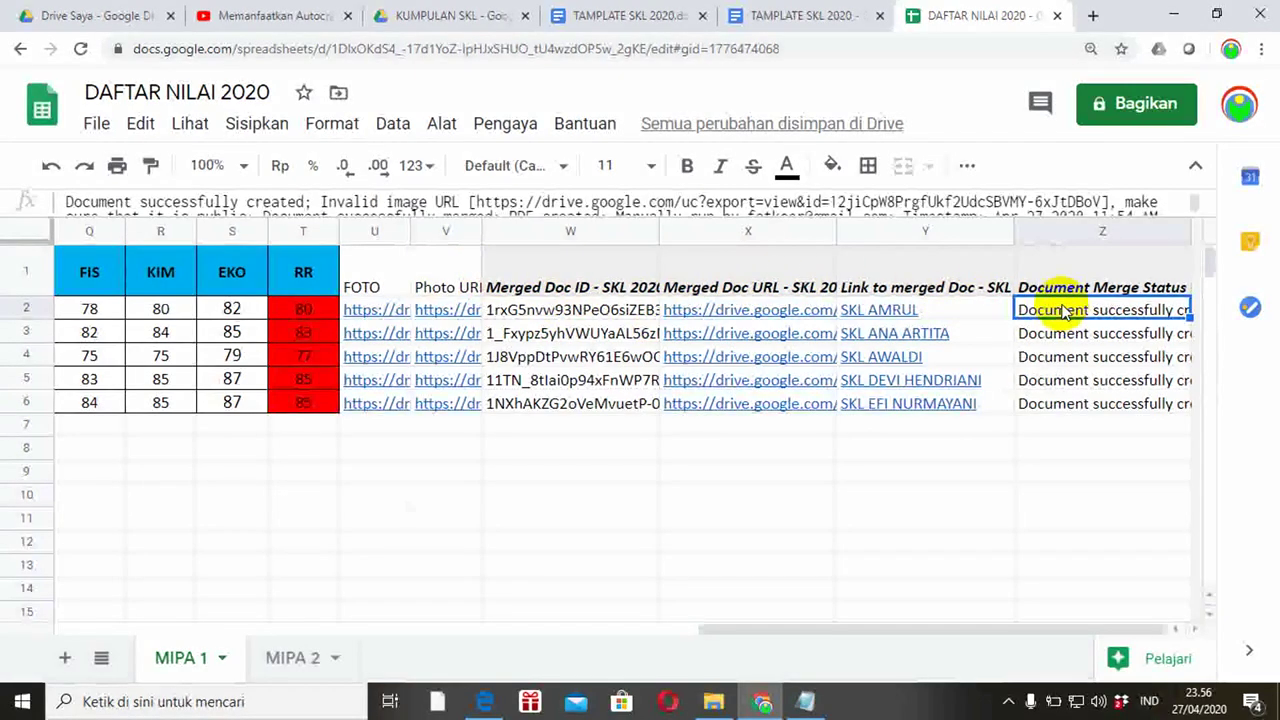
{"action": "key", "text": "Down"}
{"action": "key", "text": "Down"}
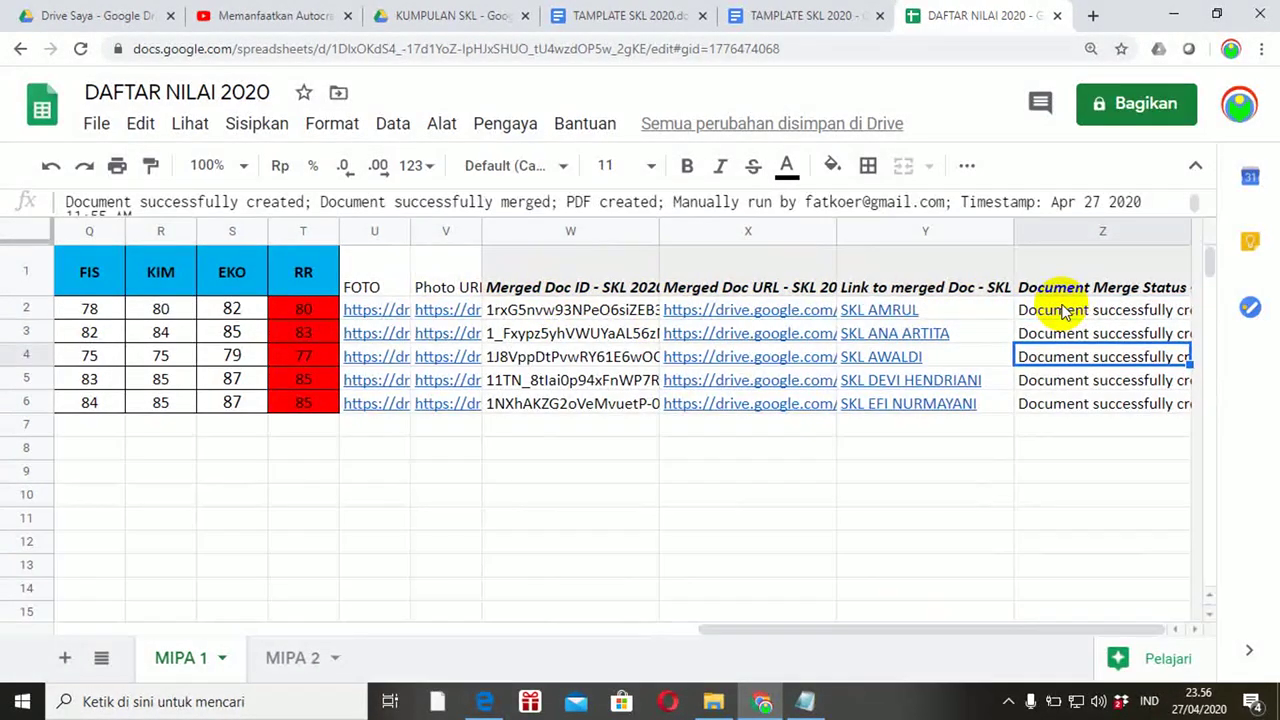
{"action": "key", "text": "Down"}
{"action": "key", "text": "Down"}
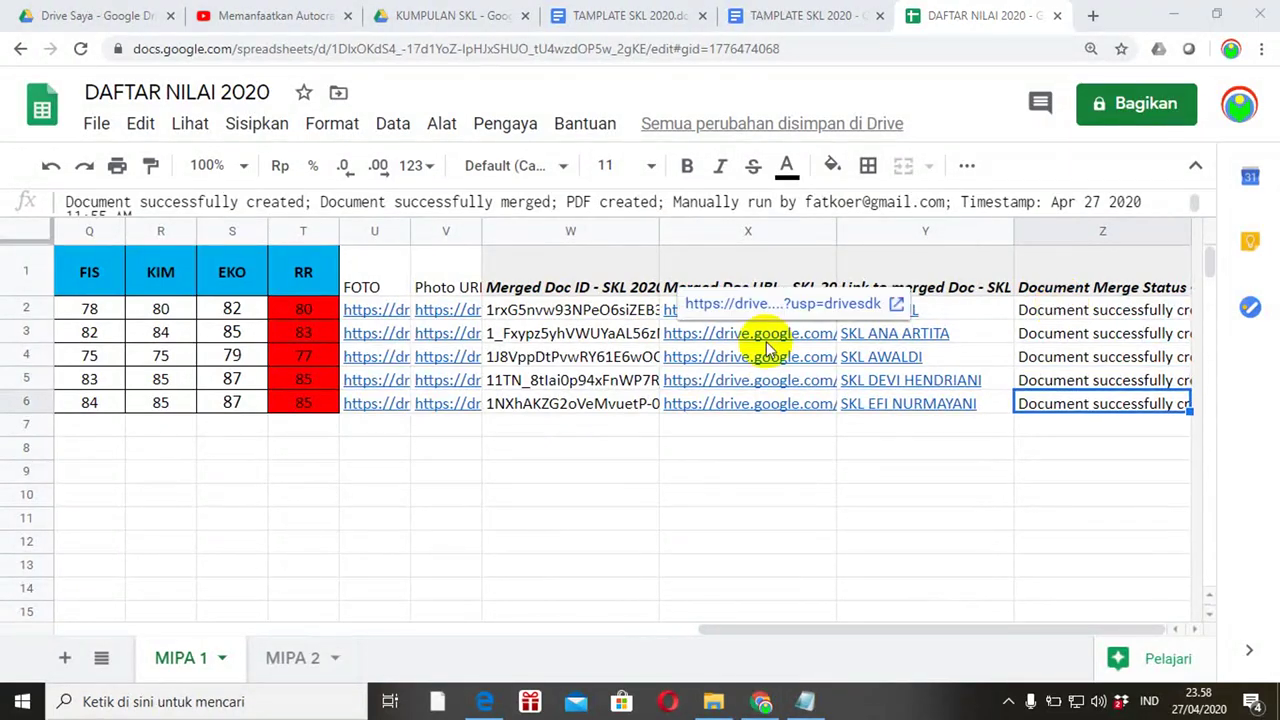
{"action": "left_click", "coordinate": [452, 20]}
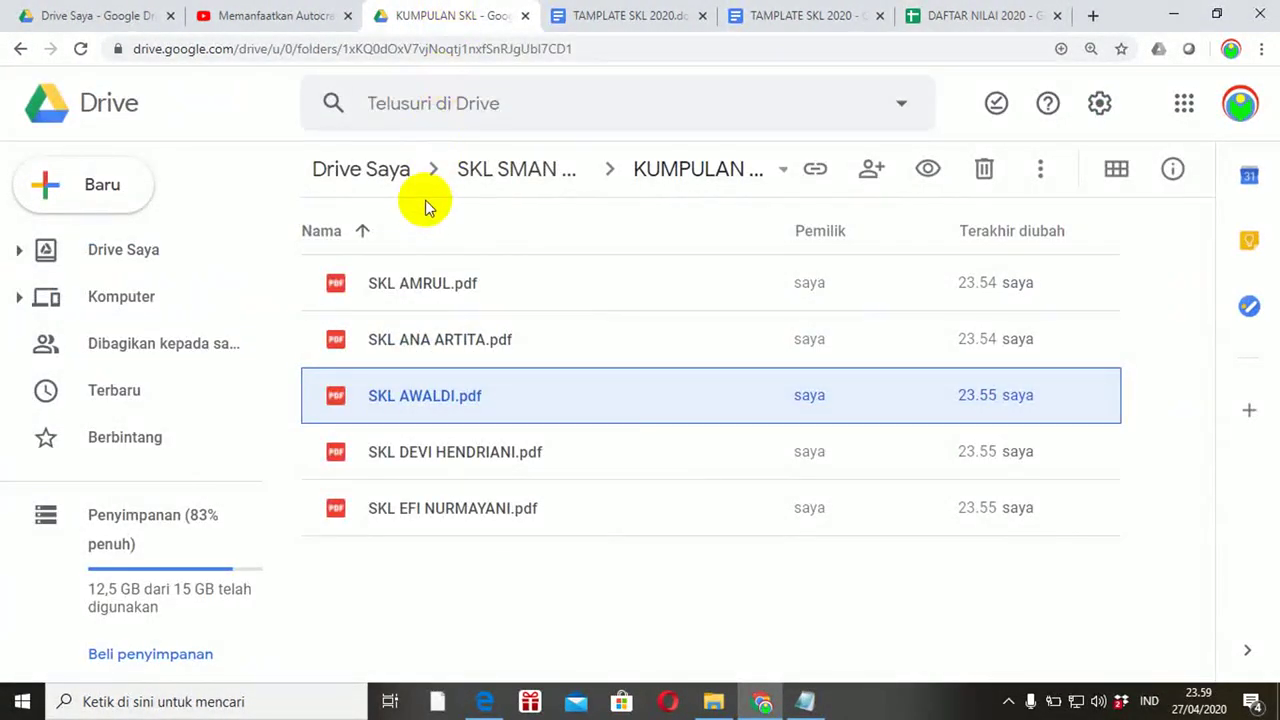
Go up to SKL SMAN 2 BAYAN 2020, reopen KUMPULAN SKL and preview the third student's PDF.
{"action": "left_click", "coordinate": [510, 176]}
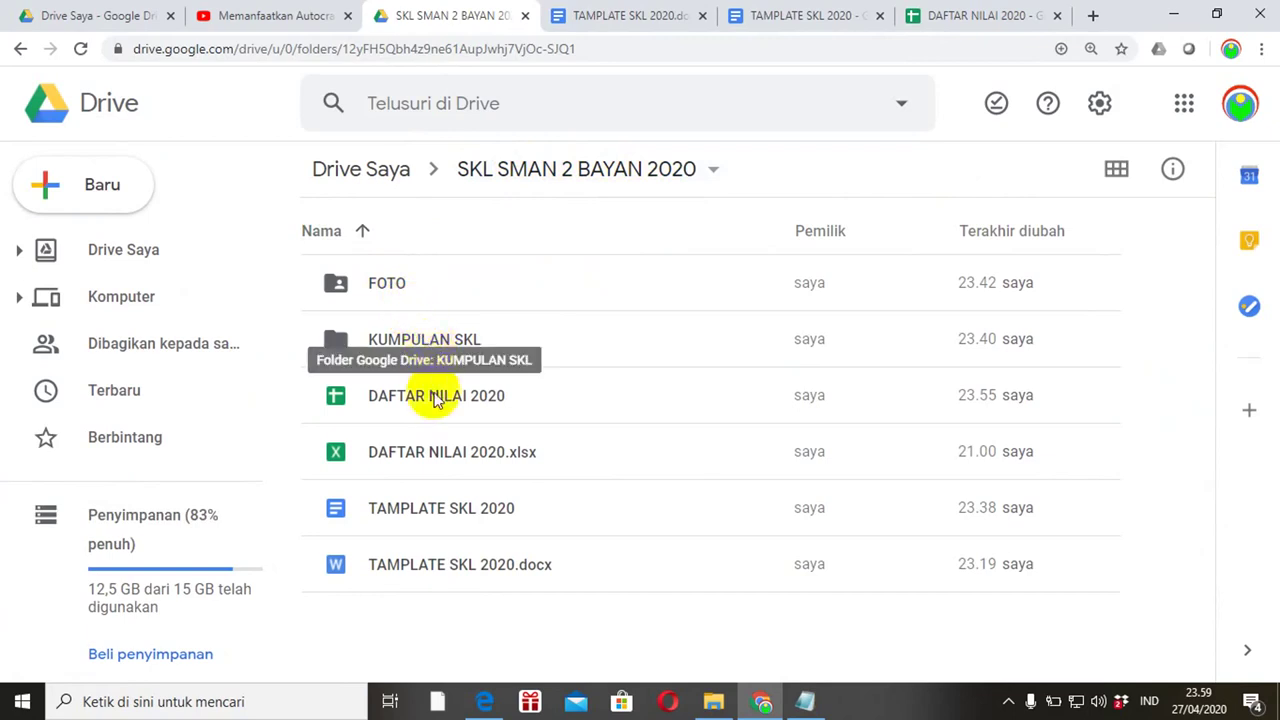
{"action": "left_click", "coordinate": [446, 350]}
{"action": "double_click", "coordinate": [447, 350]}
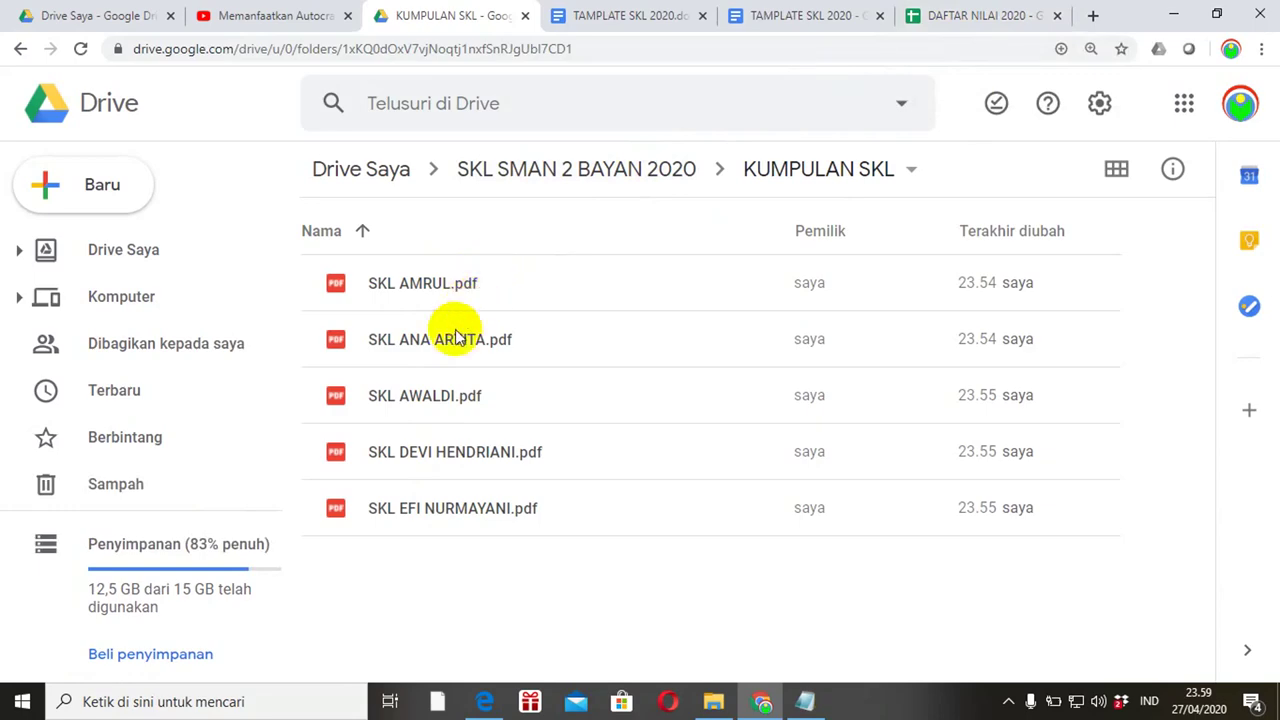
{"action": "double_click", "coordinate": [420, 400]}
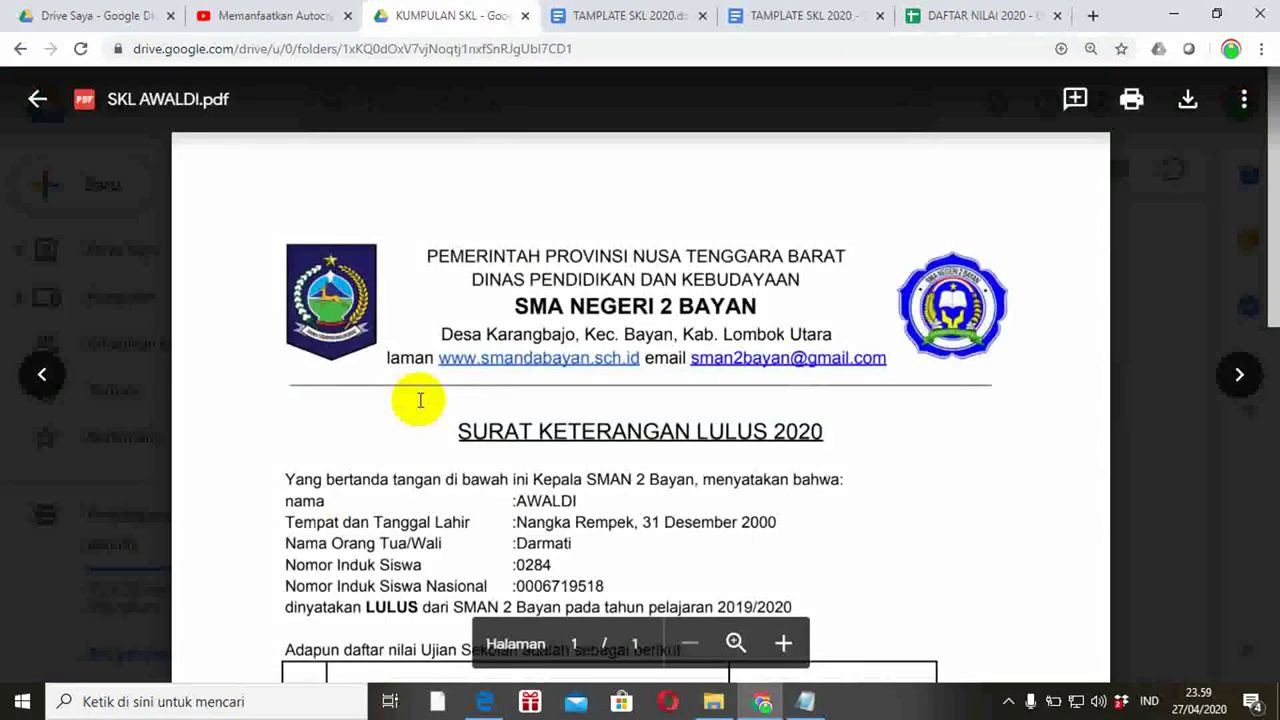
{"action": "scroll", "coordinate": [420, 400], "scroll_direction": "down", "scroll_amount": 1}
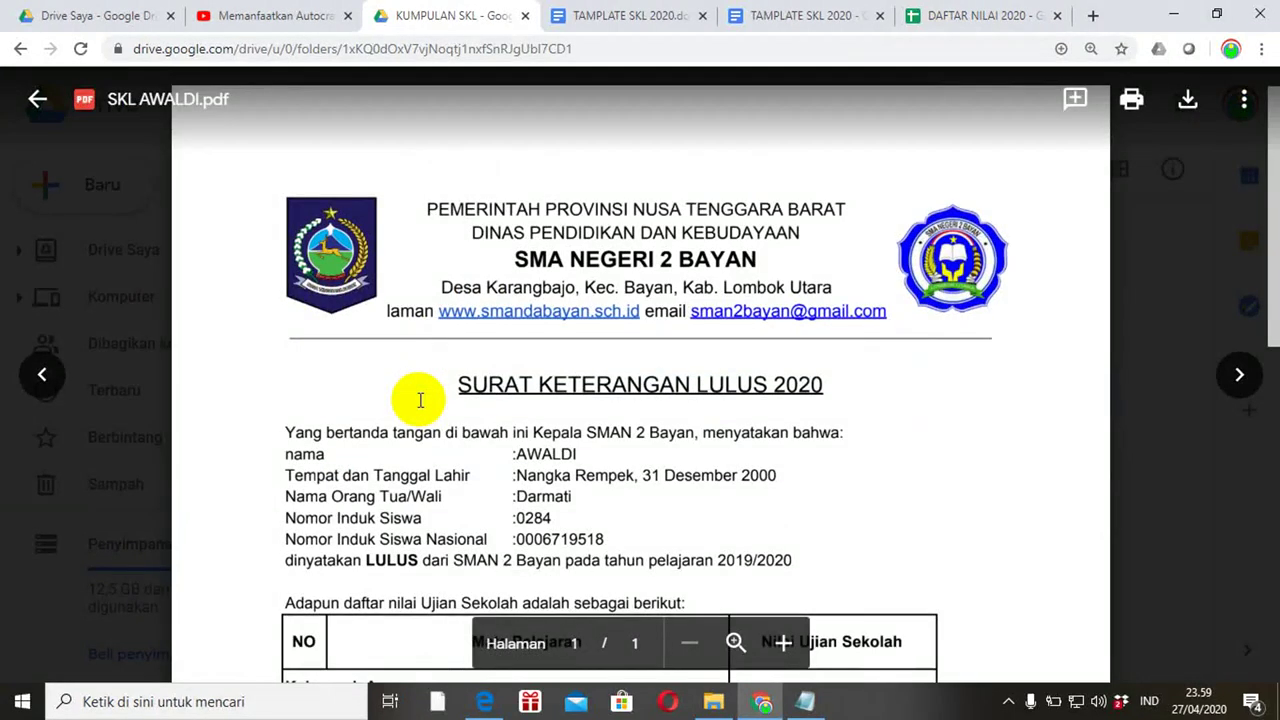
{"action": "scroll", "coordinate": [420, 400], "scroll_direction": "down", "scroll_amount": 1}
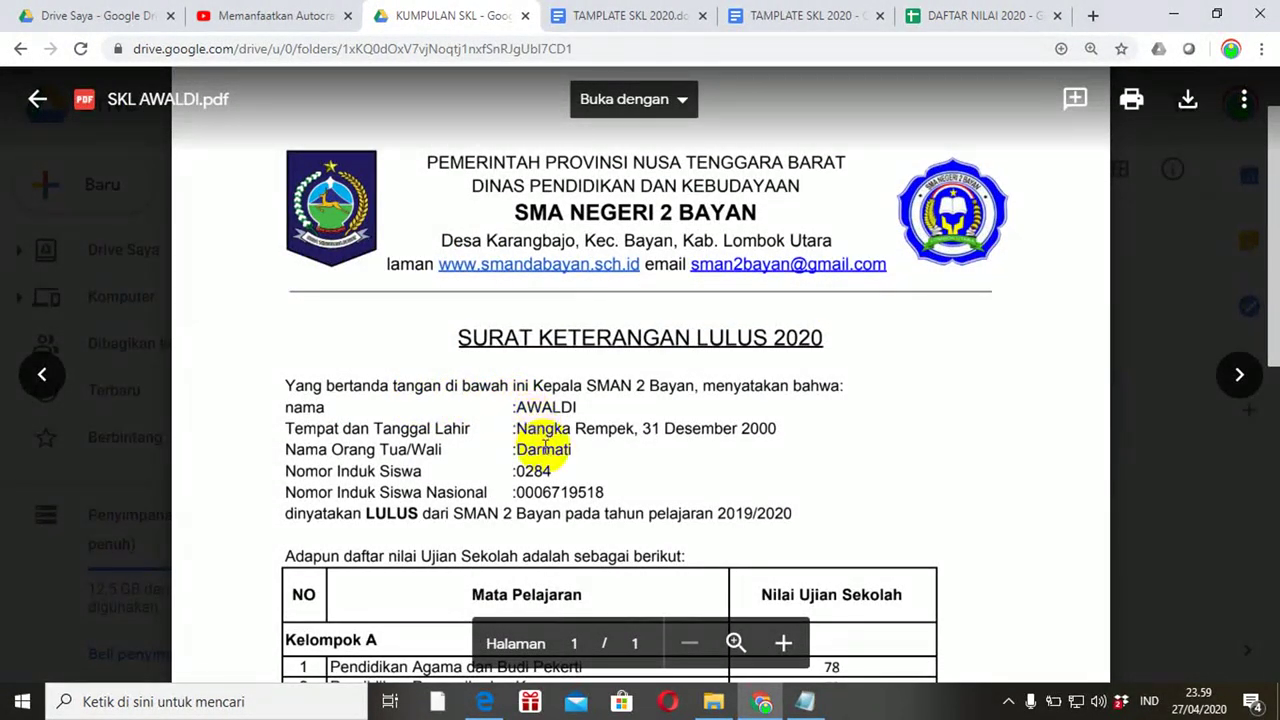
{"action": "scroll", "coordinate": [549, 474], "scroll_direction": "down", "scroll_amount": 1}
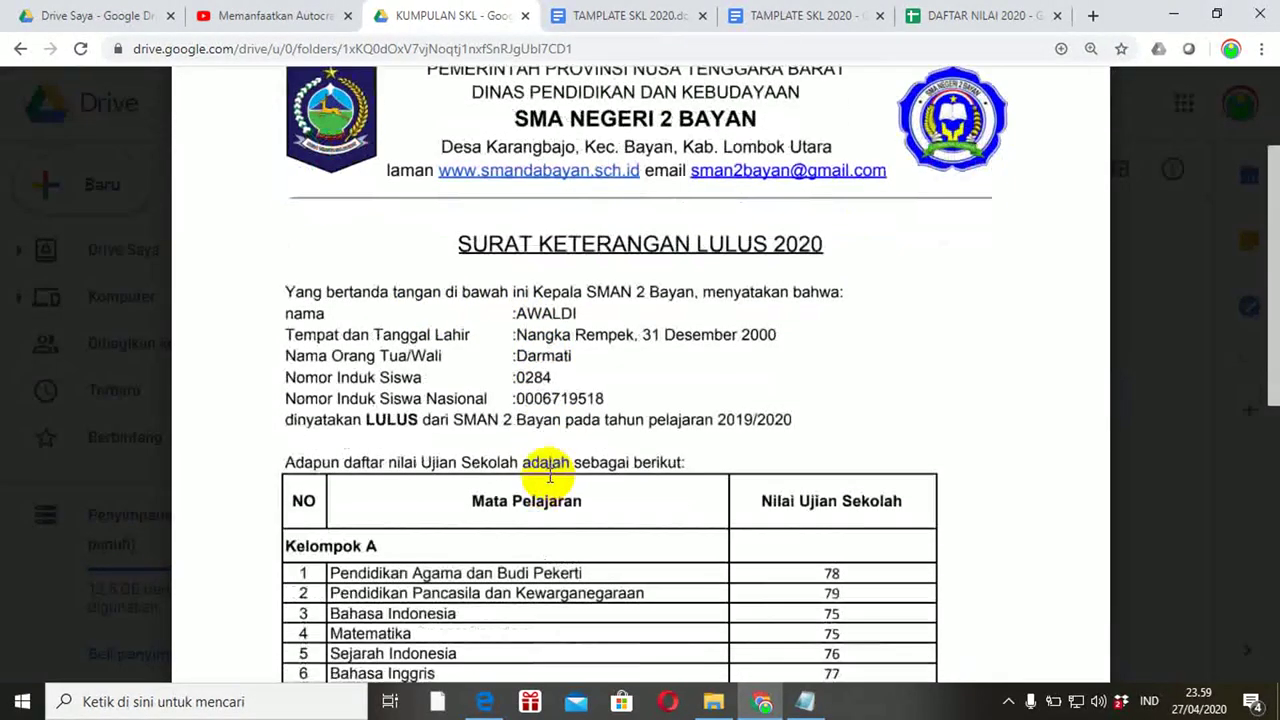
{"action": "scroll", "coordinate": [529, 409], "scroll_direction": "down", "scroll_amount": 3}
{"action": "scroll", "coordinate": [732, 507], "scroll_direction": "down", "scroll_amount": 1}
{"action": "scroll", "coordinate": [732, 507], "scroll_direction": "down", "scroll_amount": 2}
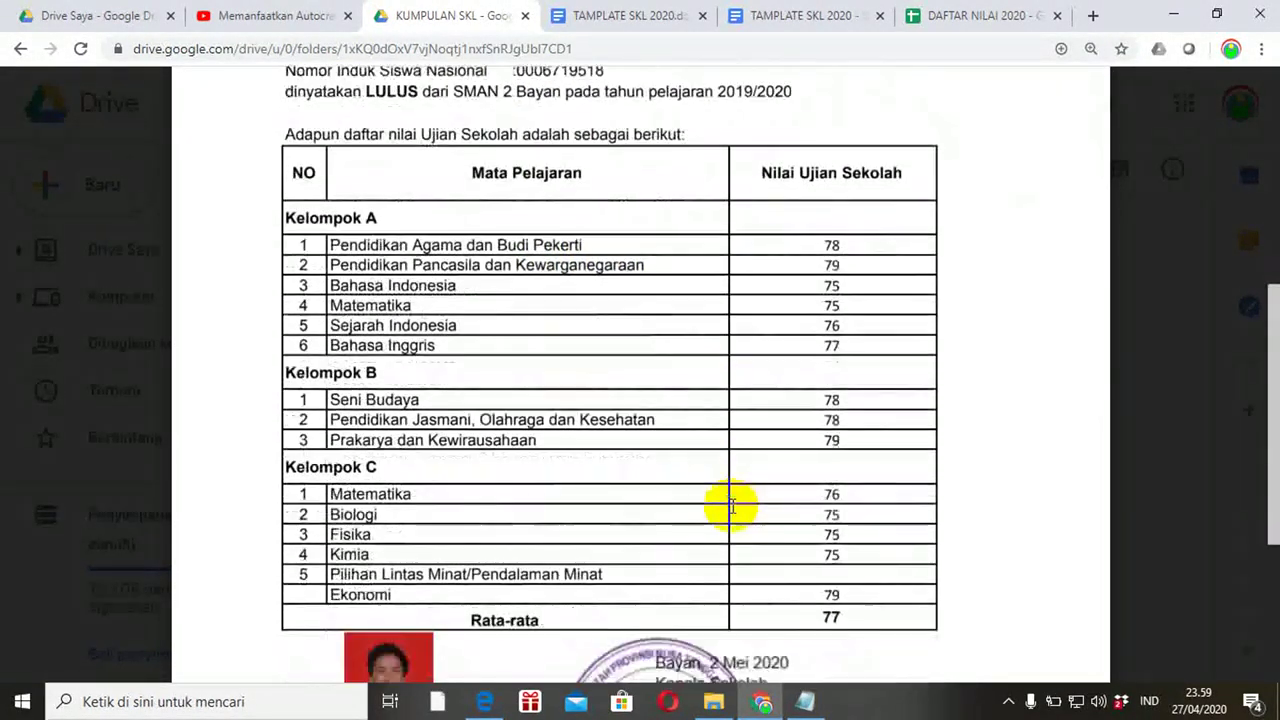
{"action": "scroll", "coordinate": [732, 507], "scroll_direction": "down", "scroll_amount": 1}
{"action": "scroll", "coordinate": [732, 507], "scroll_direction": "down", "scroll_amount": 1}
{"action": "scroll", "coordinate": [732, 507], "scroll_direction": "down", "scroll_amount": 1}
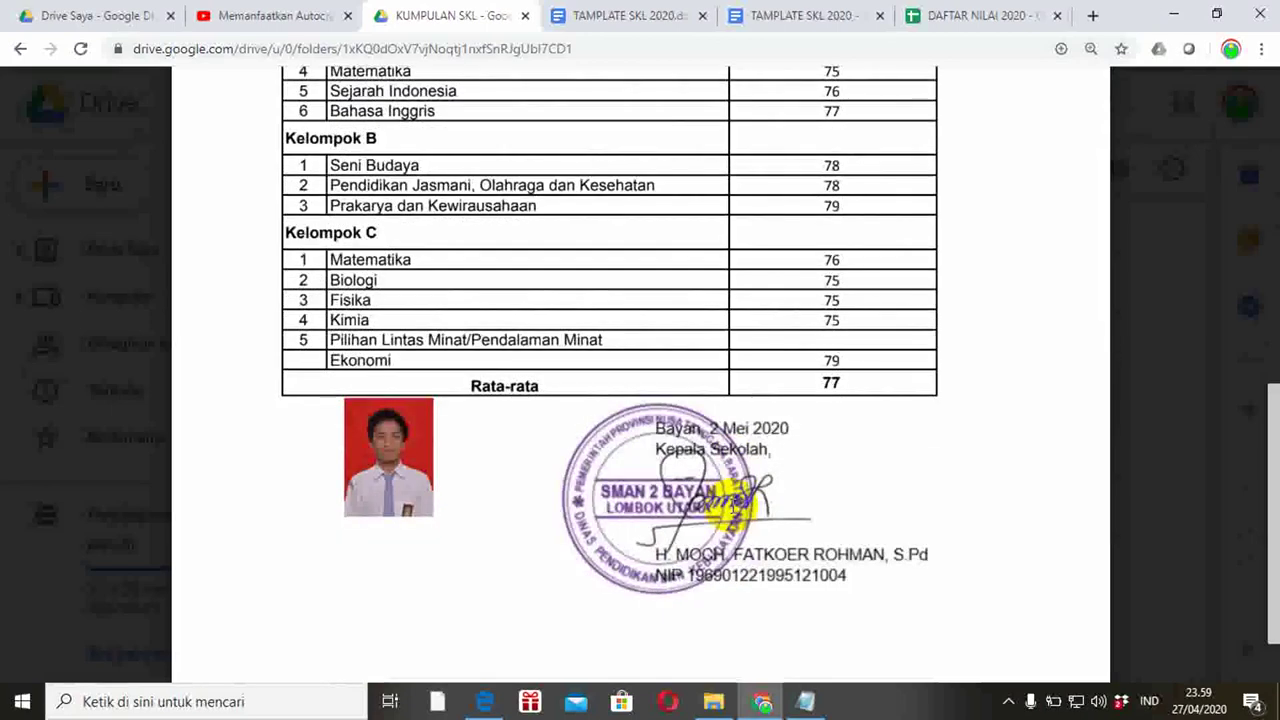
{"action": "left_click", "coordinate": [355, 440]}
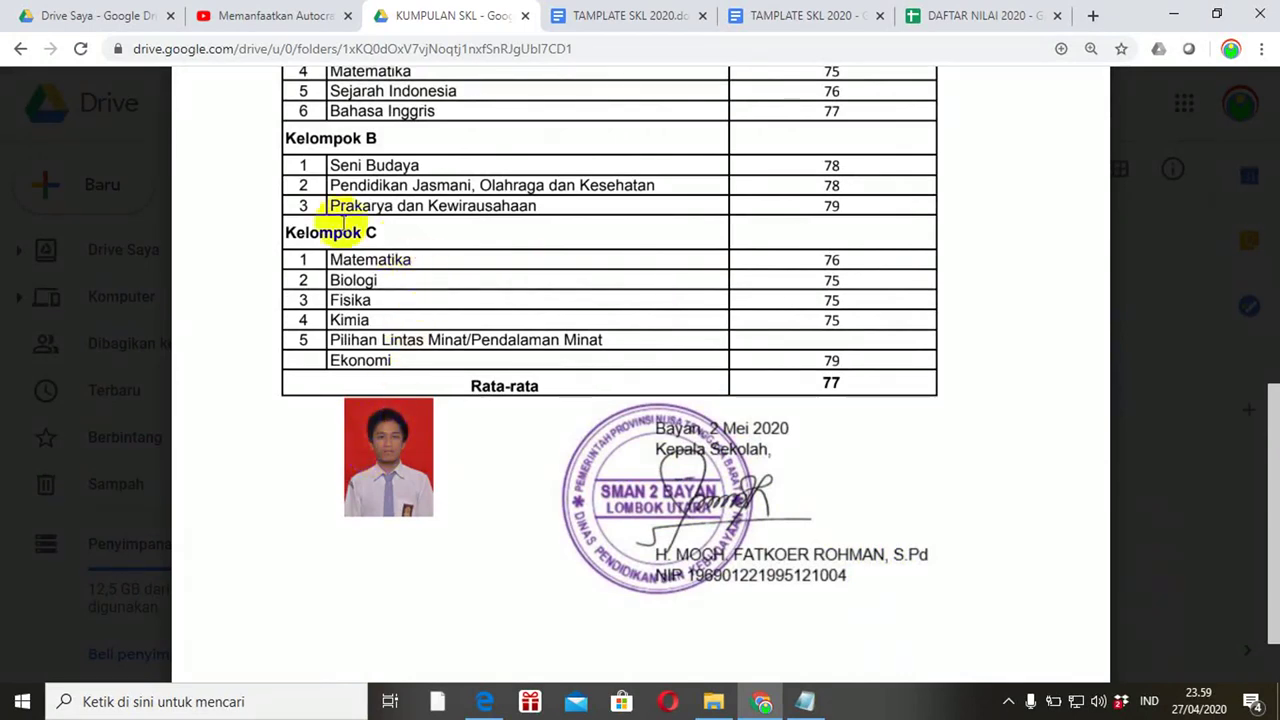
{"action": "mouse_move", "coordinate": [109, 134]}
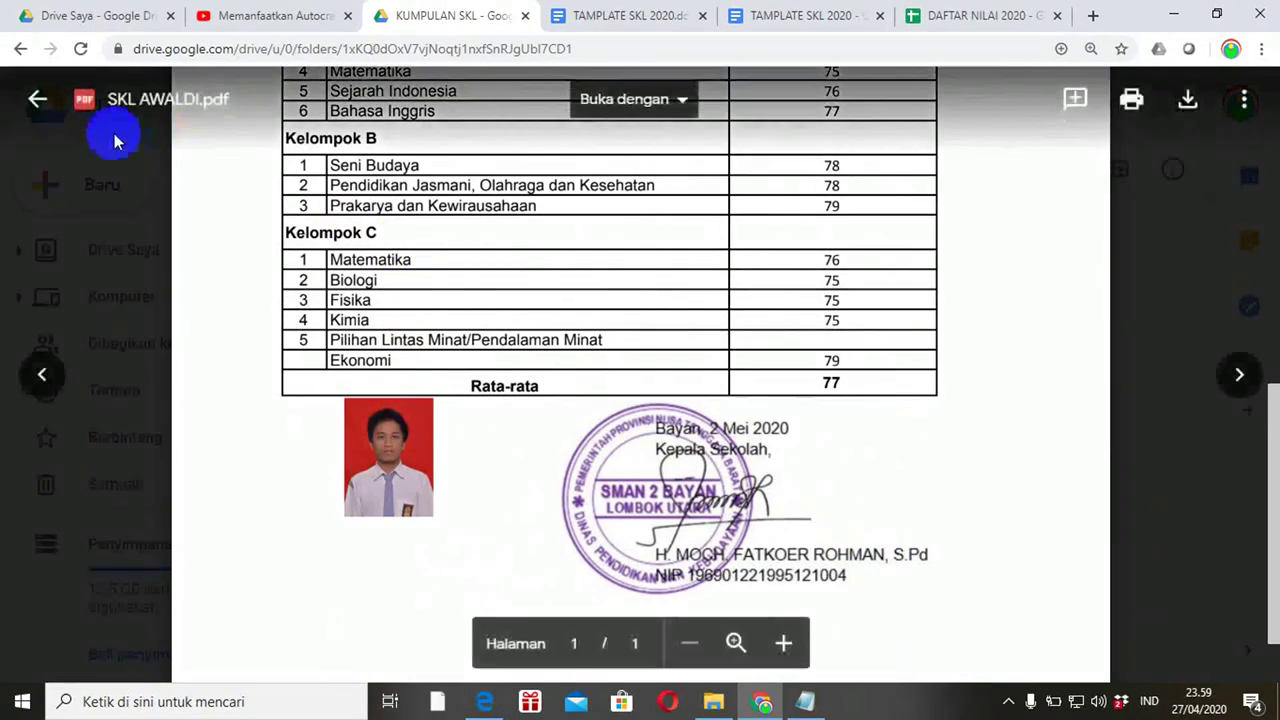
{"action": "left_click", "coordinate": [38, 104]}
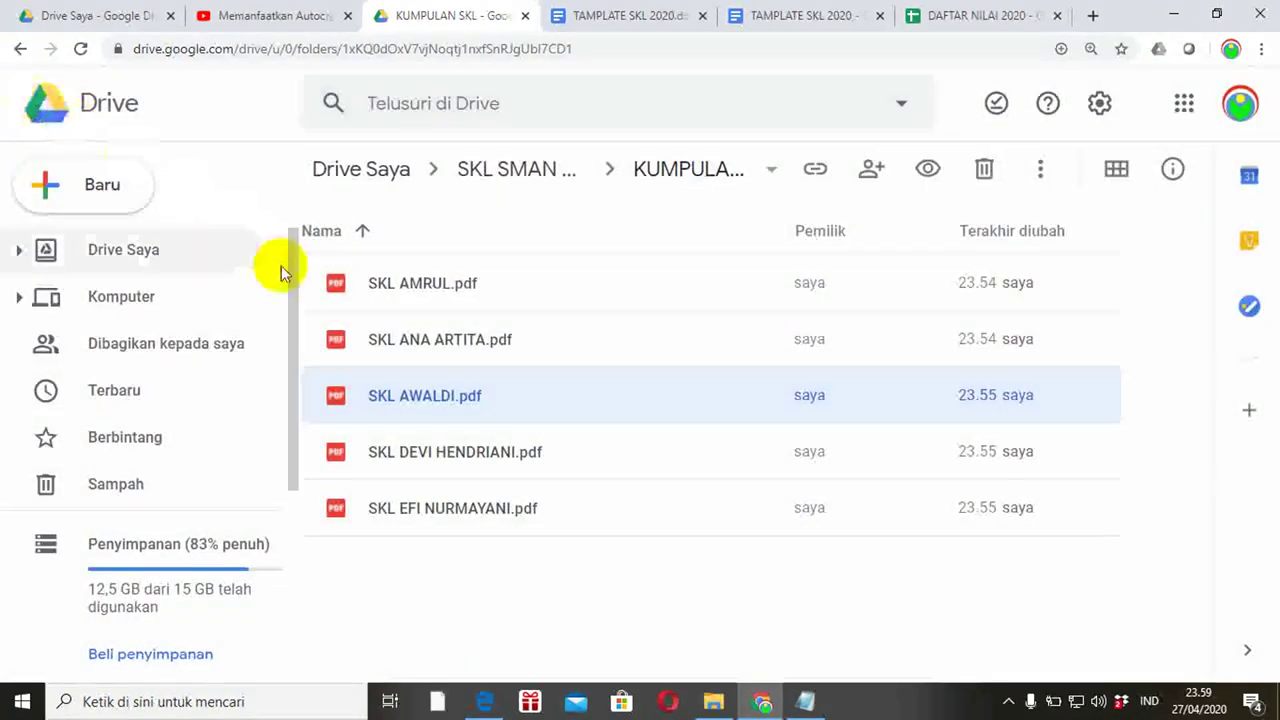
Preview the fourth student's SKL PDF and review its grades, average 85, photo and stamp.
{"action": "double_click", "coordinate": [422, 448]}
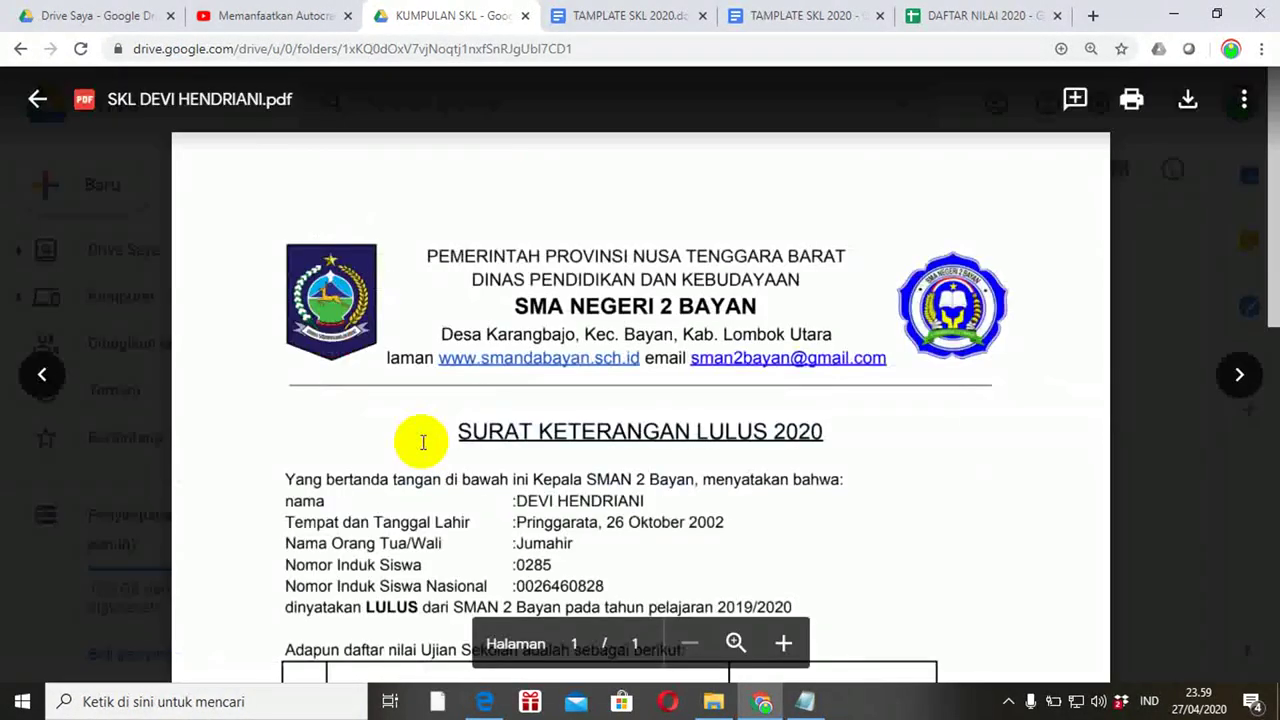
{"action": "scroll", "coordinate": [423, 442], "scroll_direction": "down", "scroll_amount": 2}
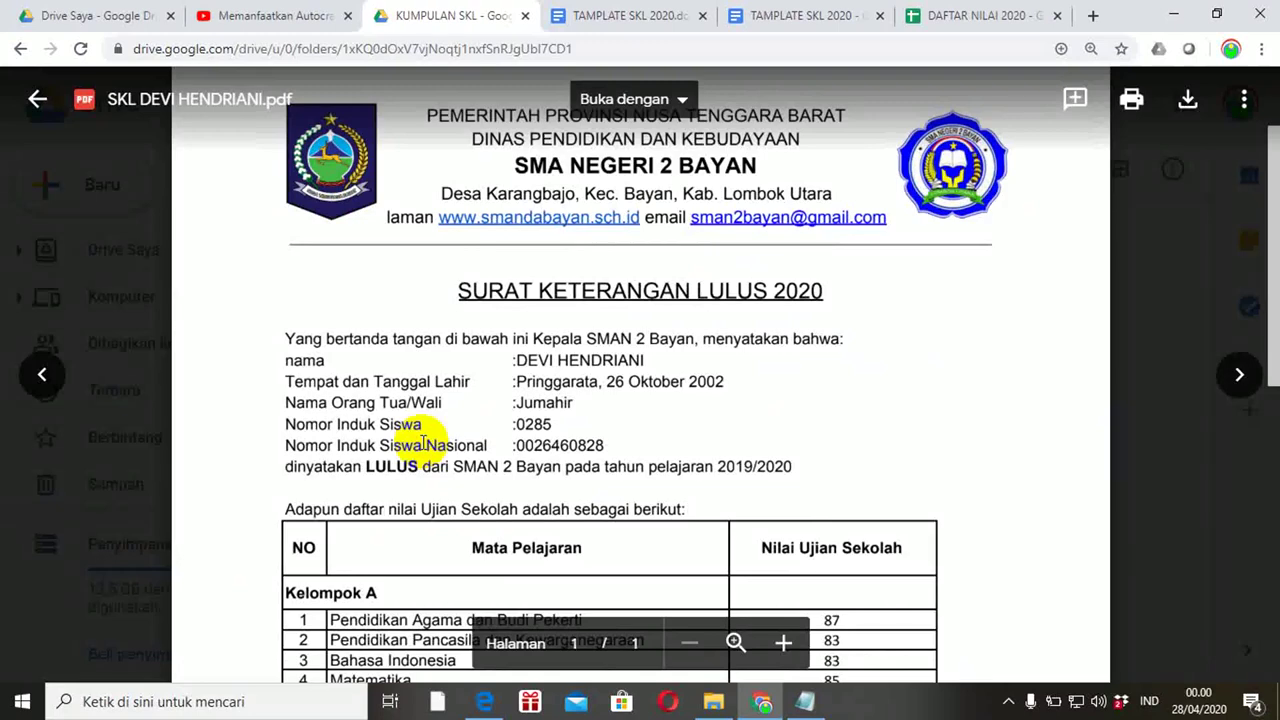
{"action": "scroll", "coordinate": [586, 422], "scroll_direction": "down", "scroll_amount": 1}
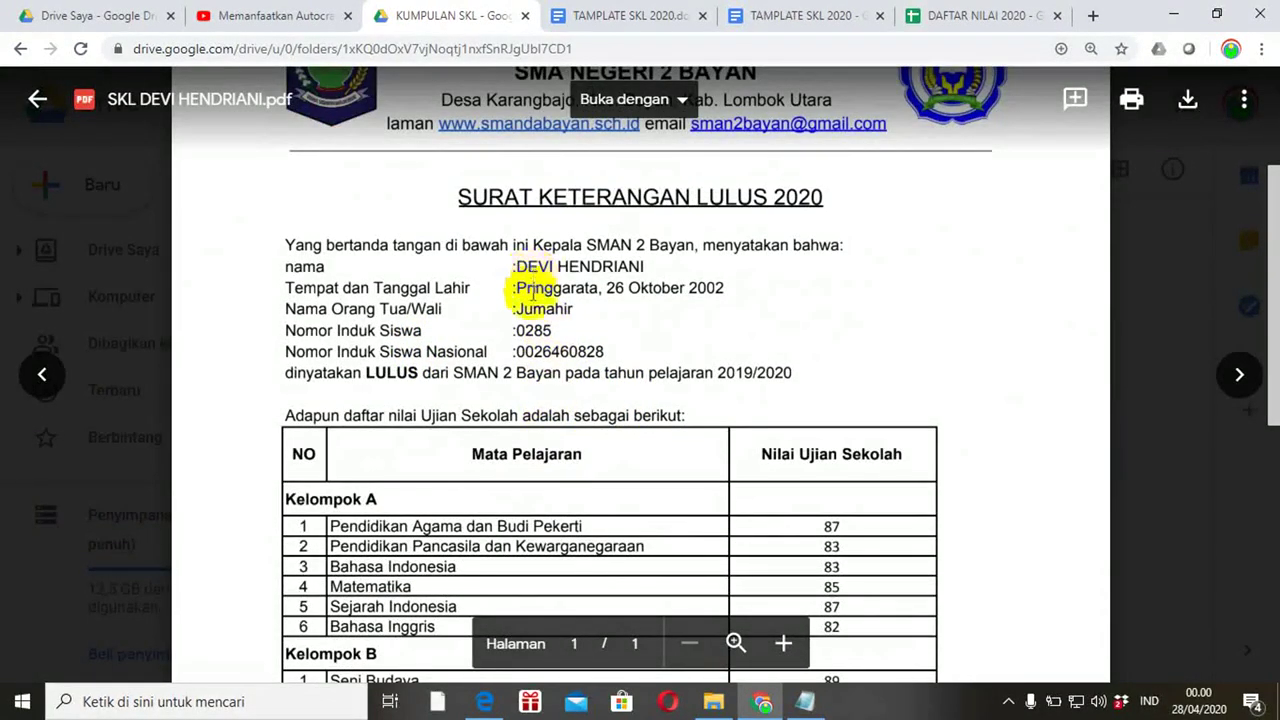
{"action": "scroll", "coordinate": [528, 311], "scroll_direction": "down", "scroll_amount": 5}
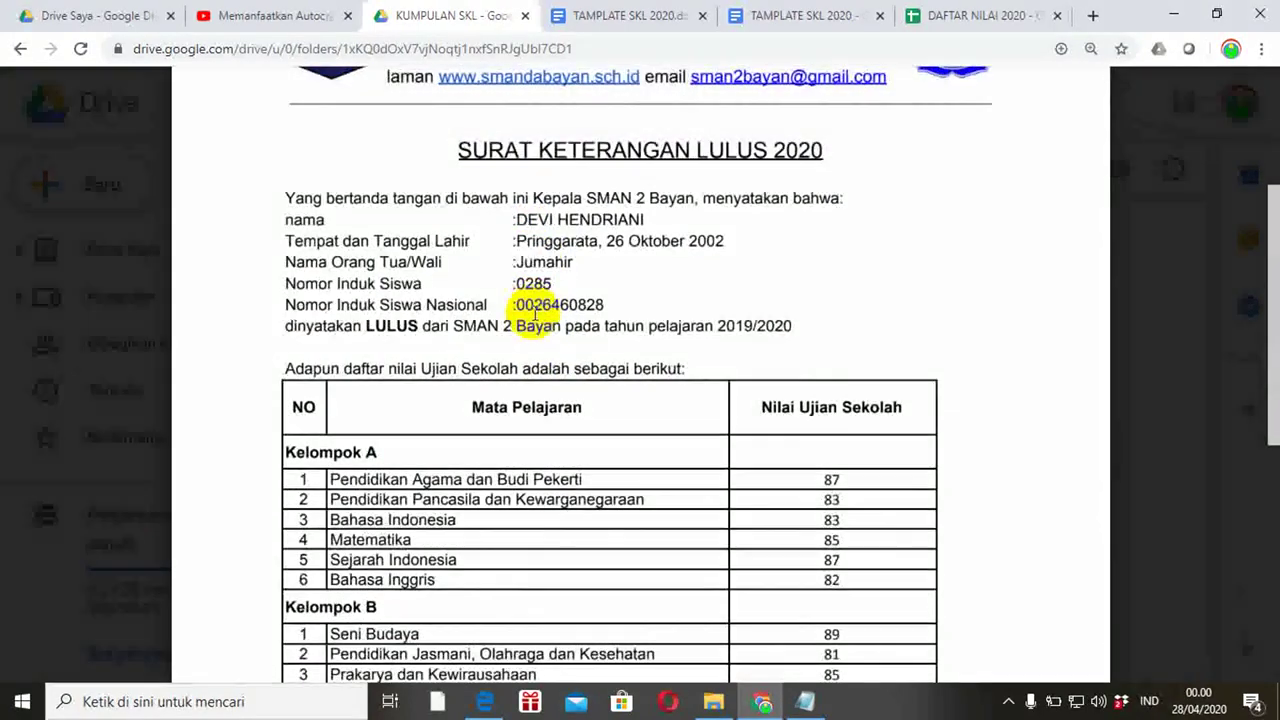
{"action": "scroll", "coordinate": [778, 468], "scroll_direction": "down", "scroll_amount": 2}
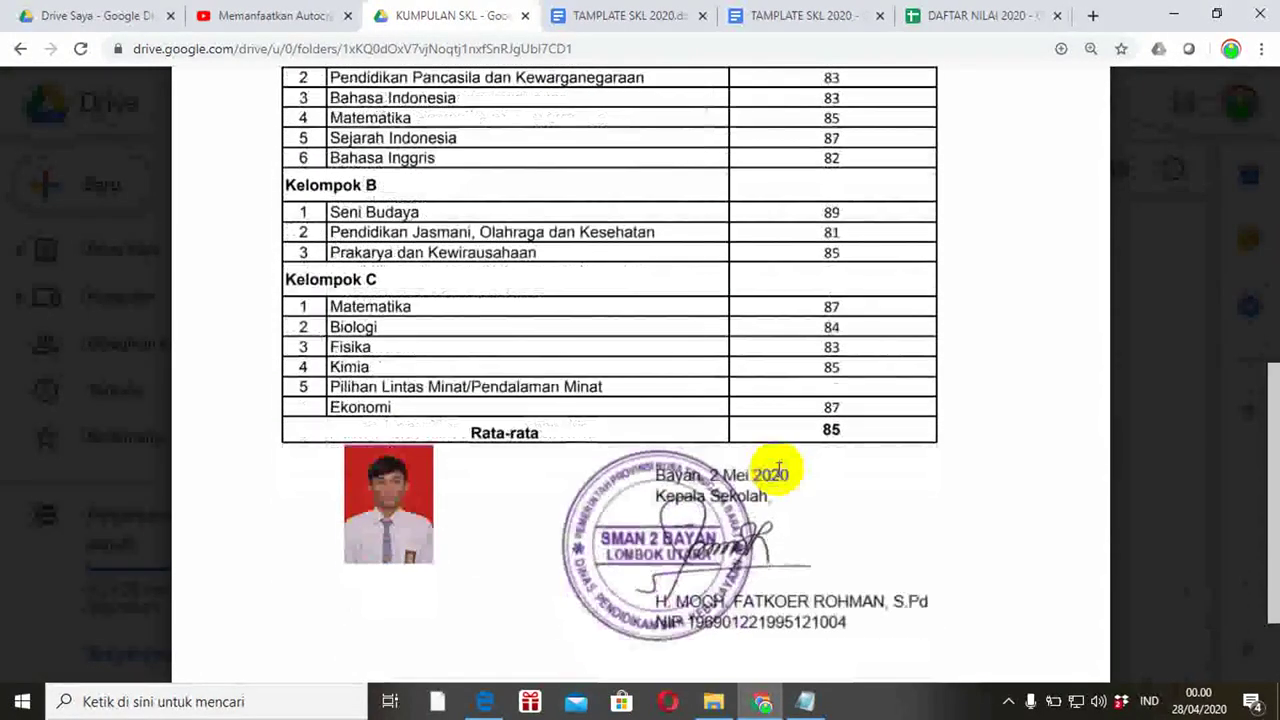
{"action": "scroll", "coordinate": [680, 494], "scroll_direction": "down", "scroll_amount": 1}
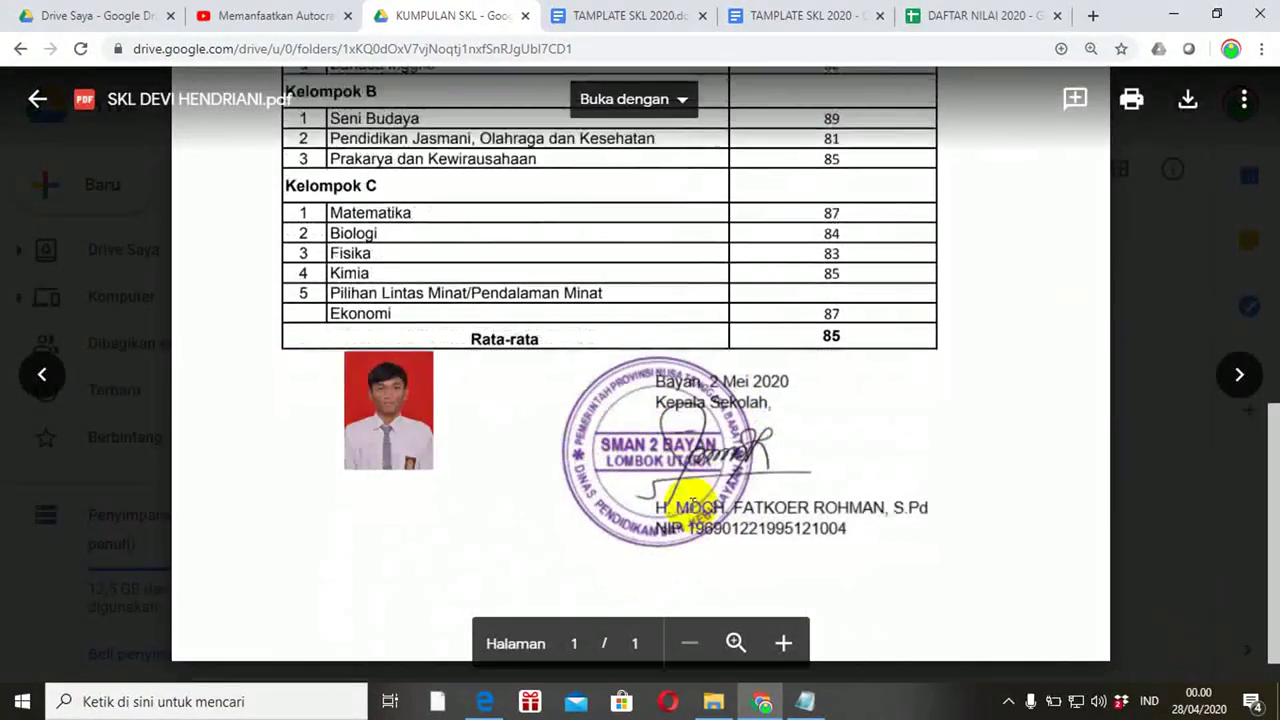
{"action": "scroll", "coordinate": [690, 500], "scroll_direction": "down", "scroll_amount": 1}
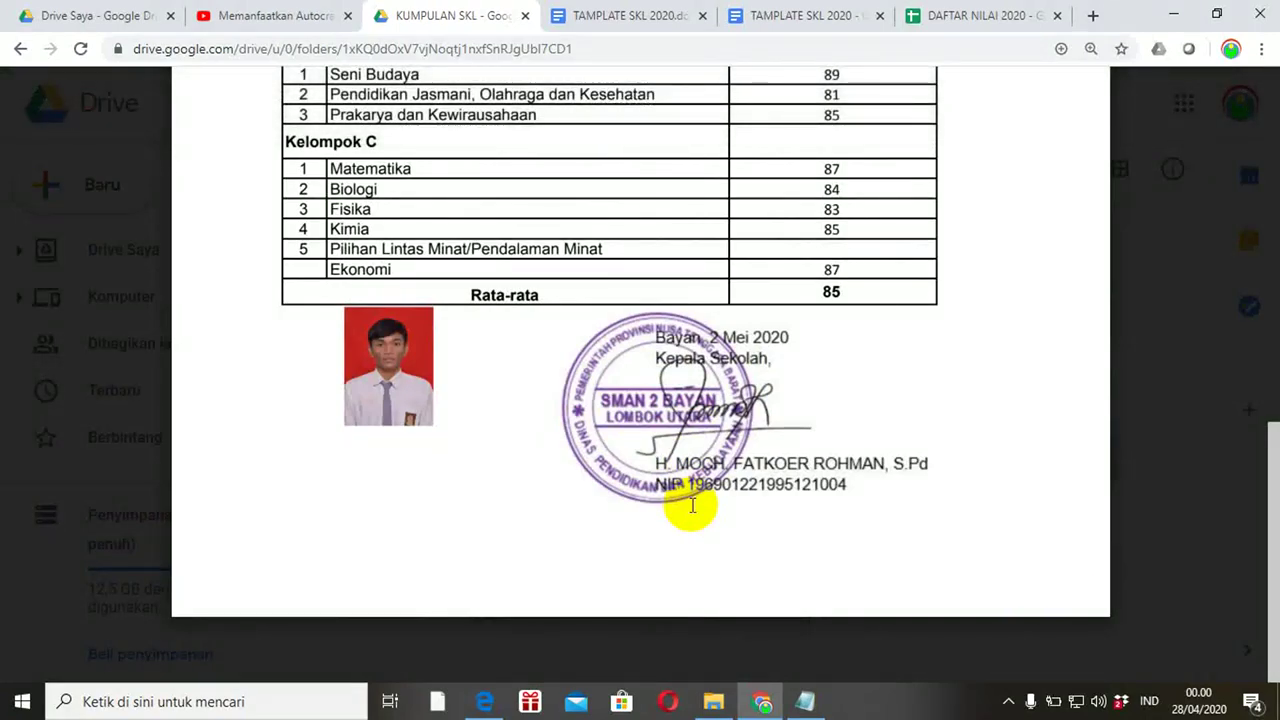
{"action": "scroll", "coordinate": [692, 505], "scroll_direction": "up", "scroll_amount": 1}
{"action": "scroll", "coordinate": [692, 505], "scroll_direction": "up", "scroll_amount": 1}
{"action": "scroll", "coordinate": [692, 505], "scroll_direction": "up", "scroll_amount": 2}
{"action": "scroll", "coordinate": [692, 505], "scroll_direction": "up", "scroll_amount": 1}
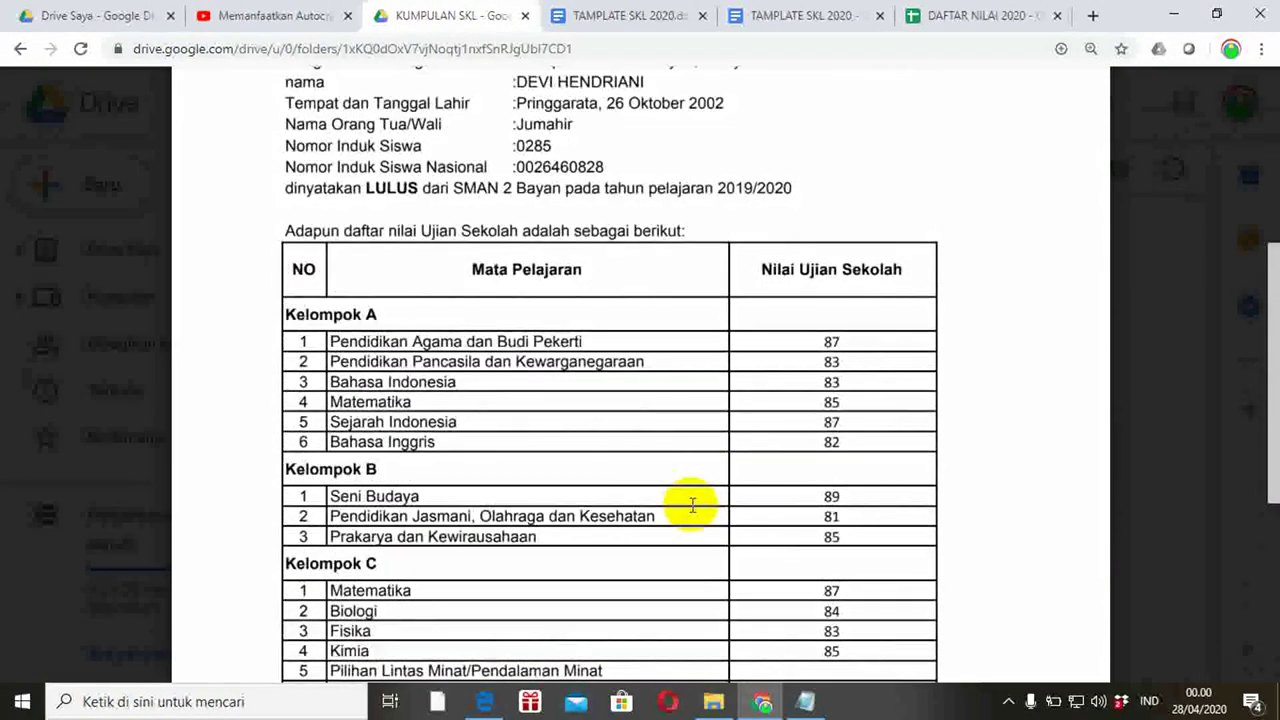
{"action": "scroll", "coordinate": [692, 505], "scroll_direction": "up", "scroll_amount": 1}
{"action": "scroll", "coordinate": [692, 505], "scroll_direction": "up", "scroll_amount": 1}
{"action": "scroll", "coordinate": [692, 505], "scroll_direction": "up", "scroll_amount": 2}
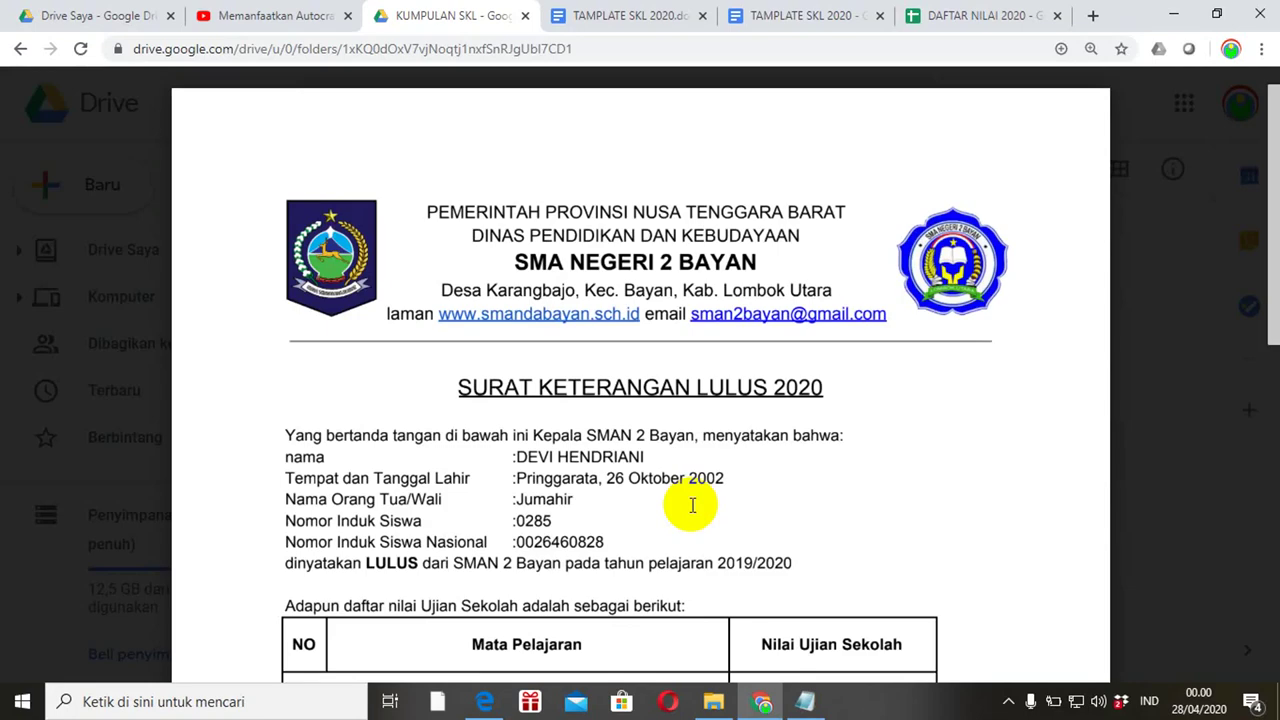
{"action": "scroll", "coordinate": [692, 505], "scroll_direction": "down", "scroll_amount": 1}
{"action": "scroll", "coordinate": [692, 505], "scroll_direction": "down", "scroll_amount": 1}
{"action": "scroll", "coordinate": [692, 505], "scroll_direction": "down", "scroll_amount": 5}
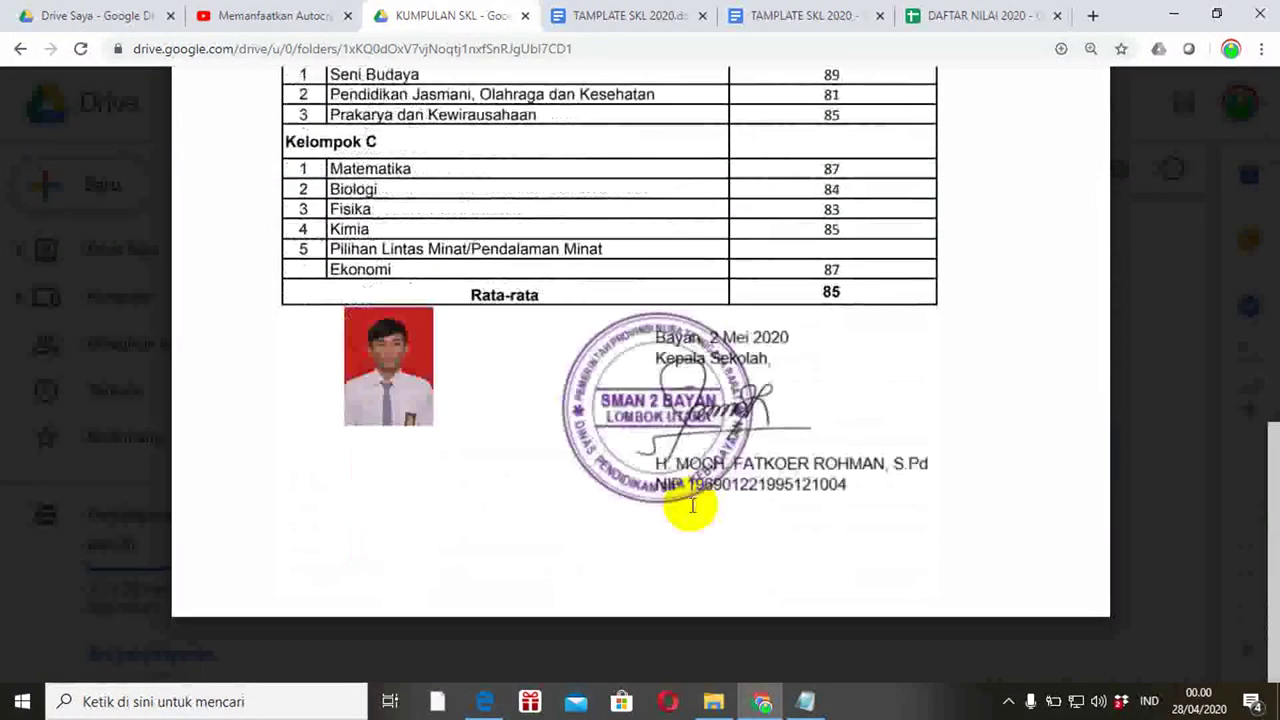